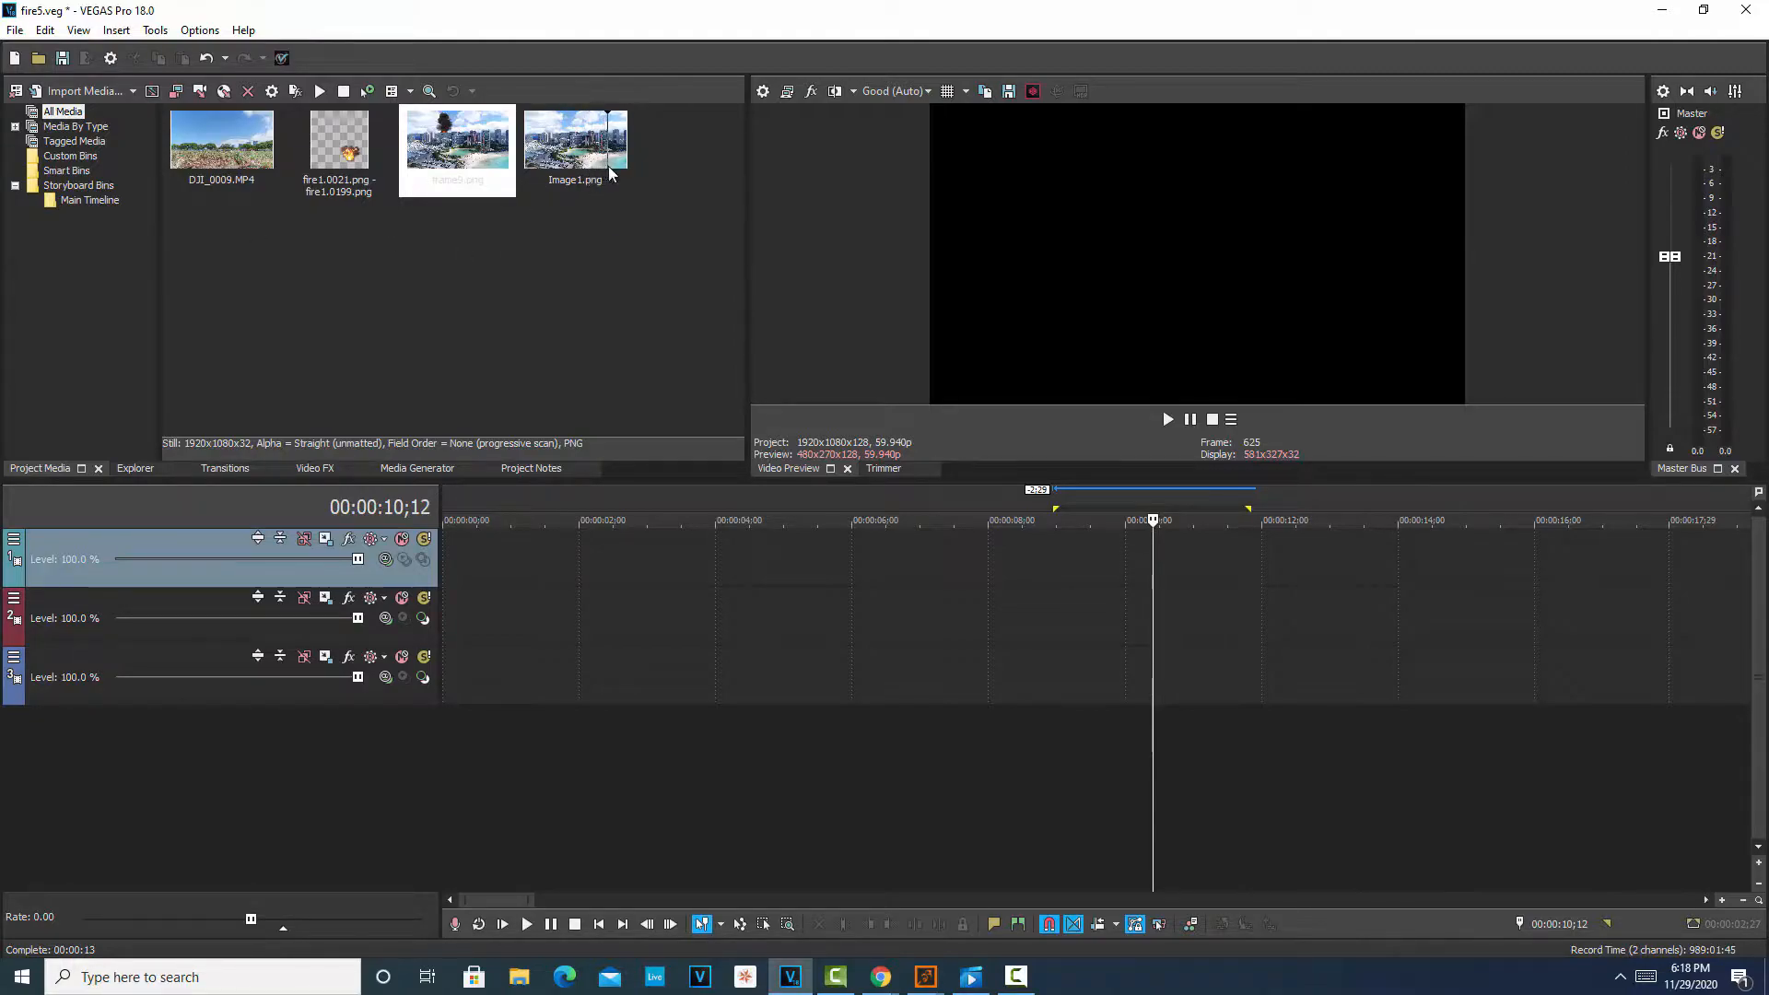
# - Place Image1.png on the third video track, starting at about 4 seconds
pyautogui.moveTo(582, 159); pyautogui.dragTo(731, 672)
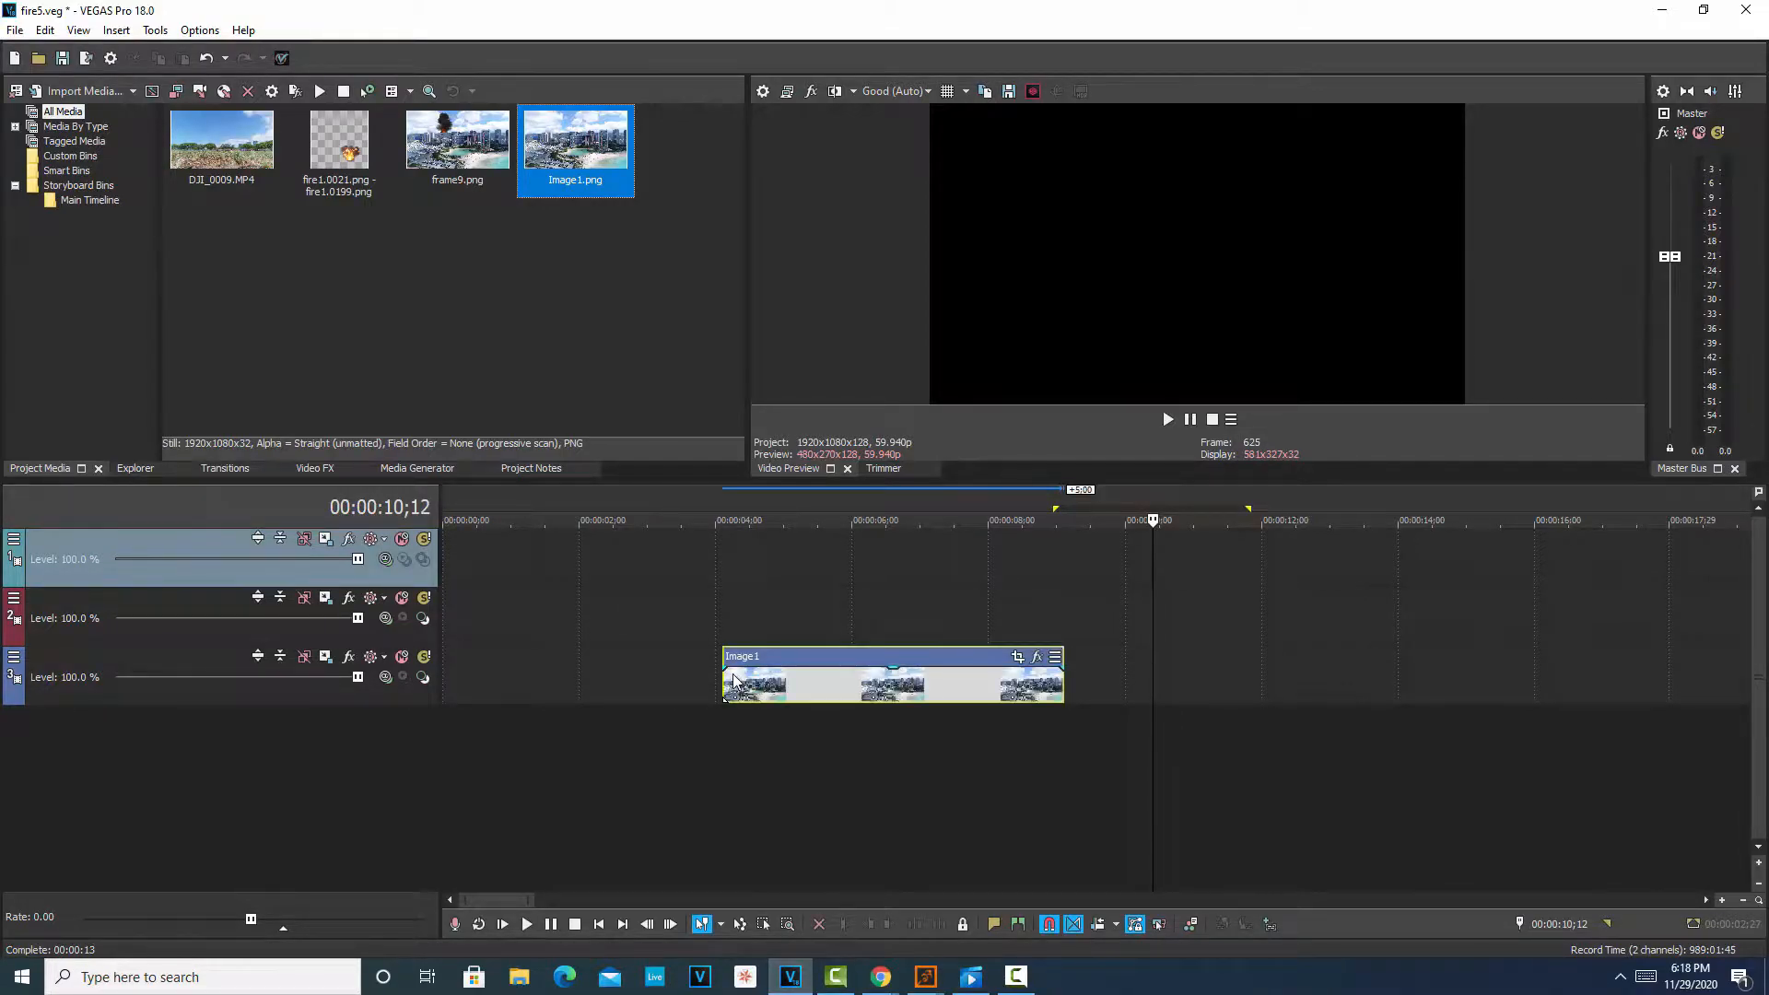
pyautogui.click(746, 733)
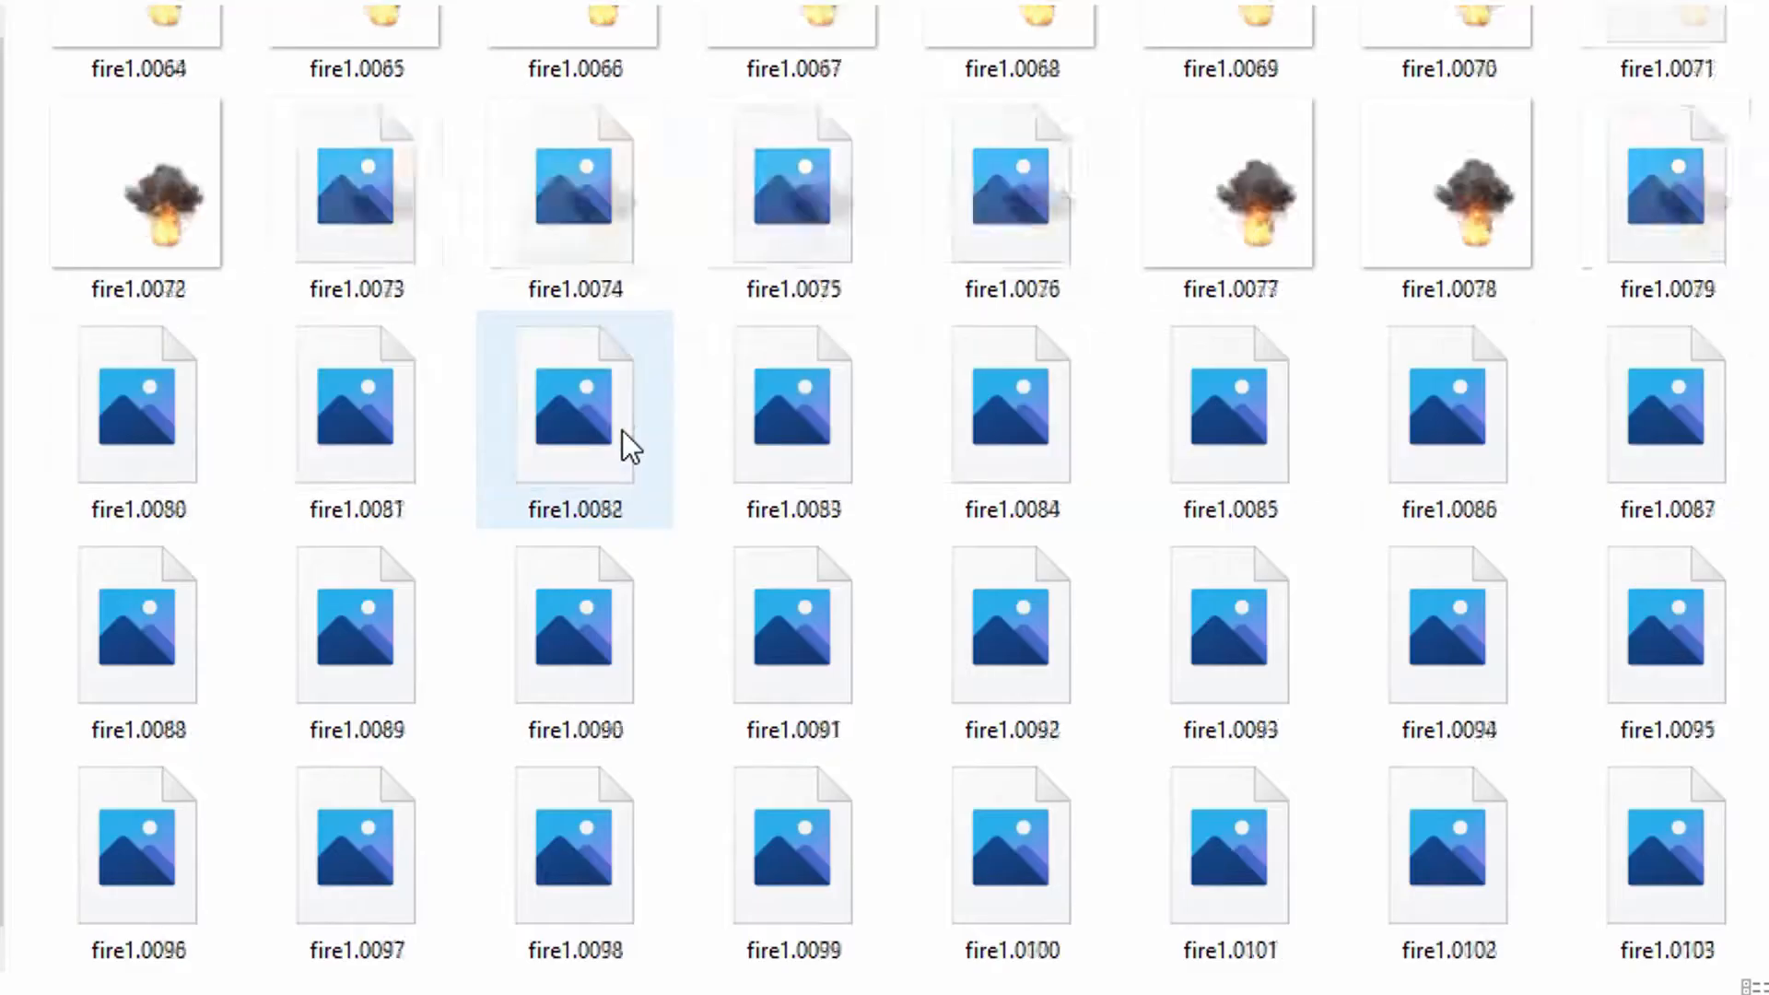
# - Place the fire1.0021–fire1.0199 image sequence on the second track above Image1, matching the project video settings to the sequence
pyautogui.scroll(-3, 622, 429)
pyautogui.scroll(-9, 632, 447)
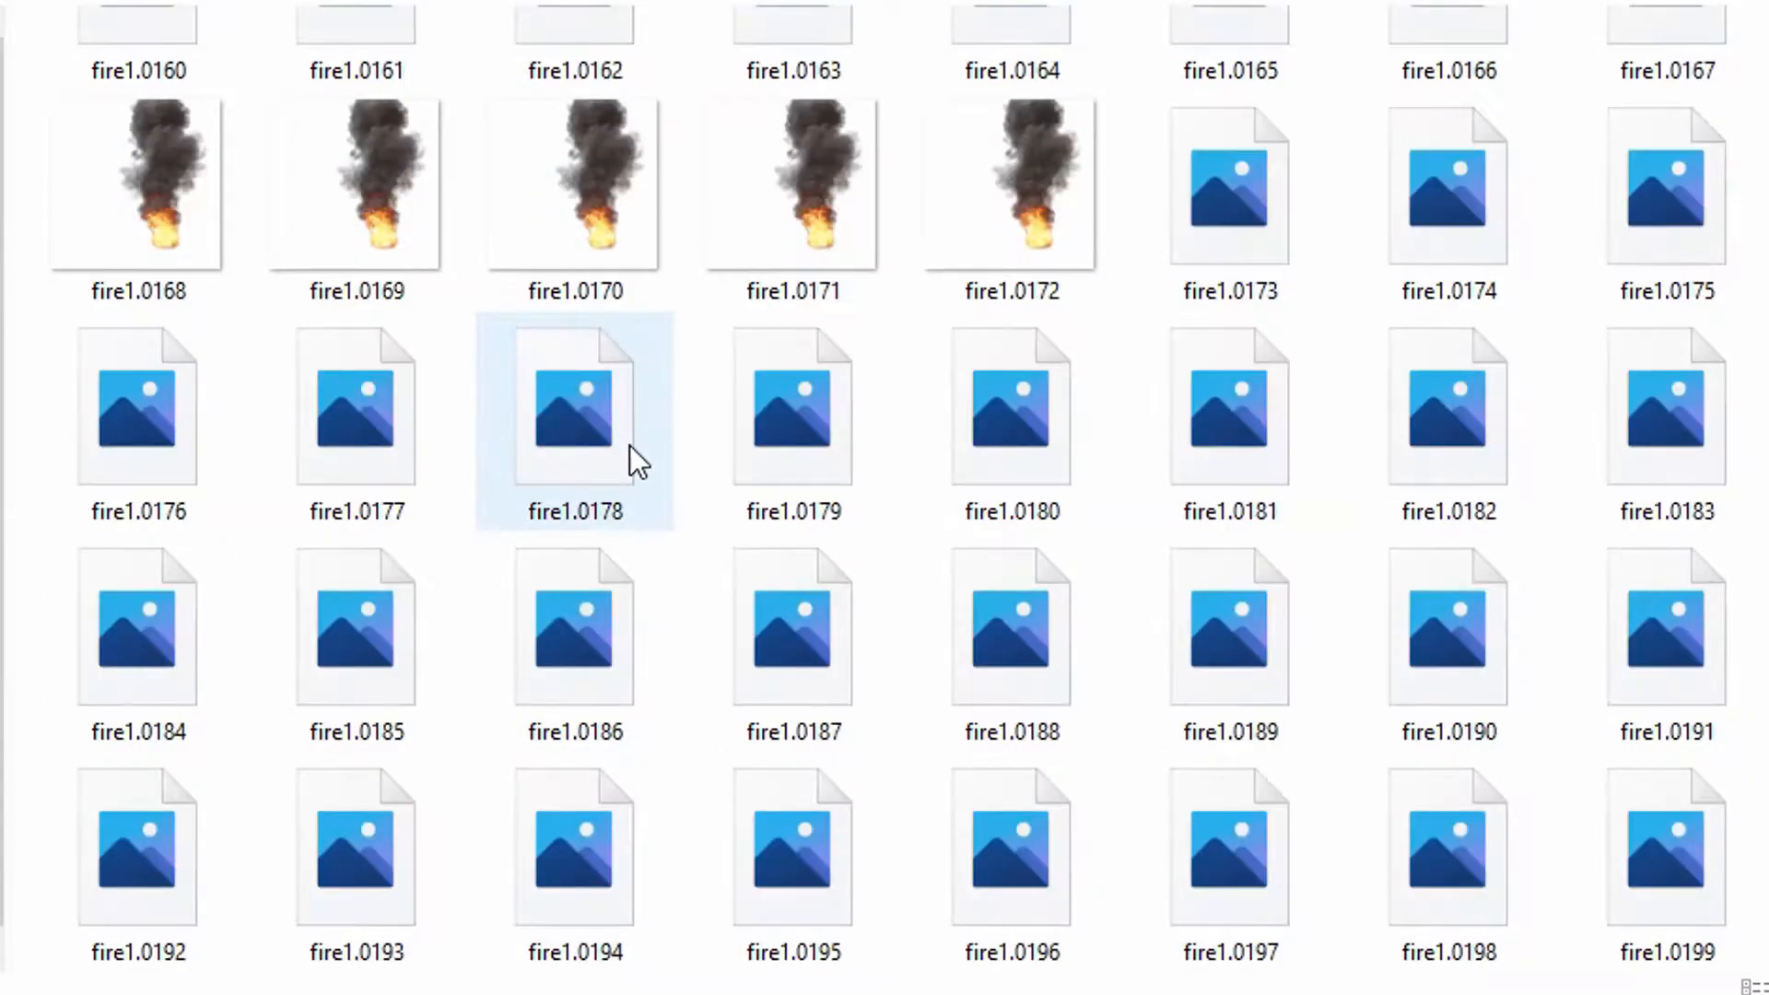
pyautogui.scroll(20, 1007, 497)
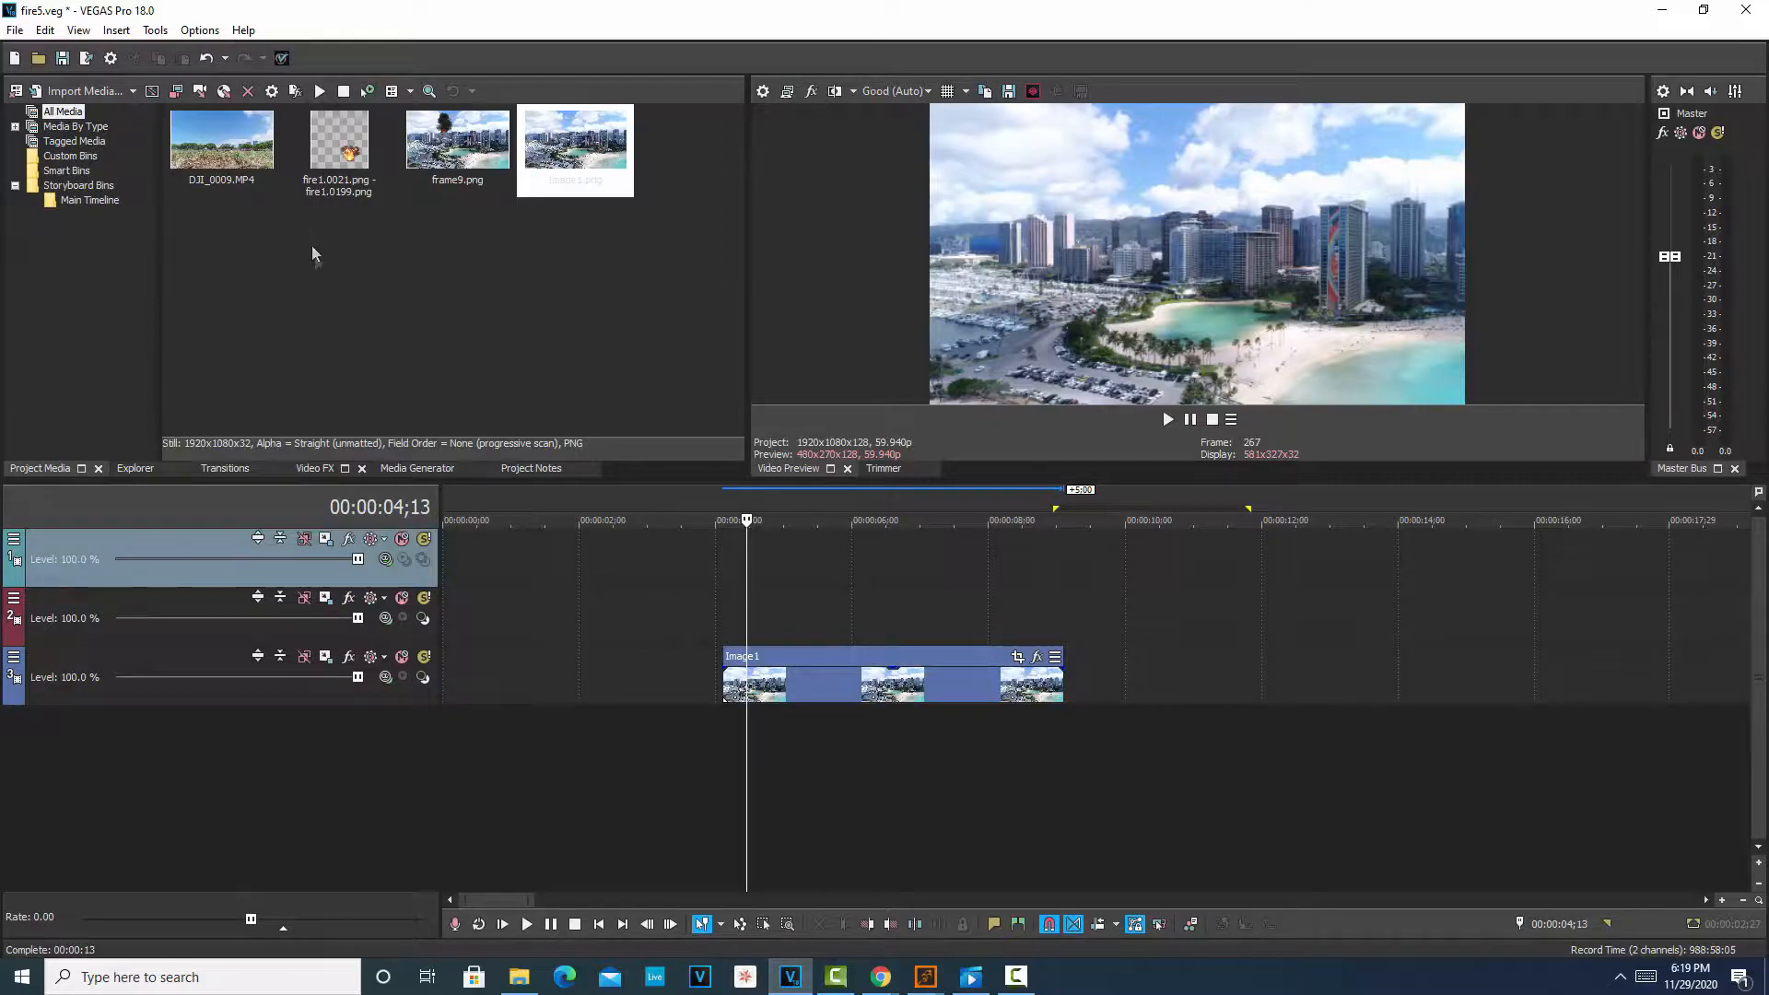
pyautogui.click(315, 168)
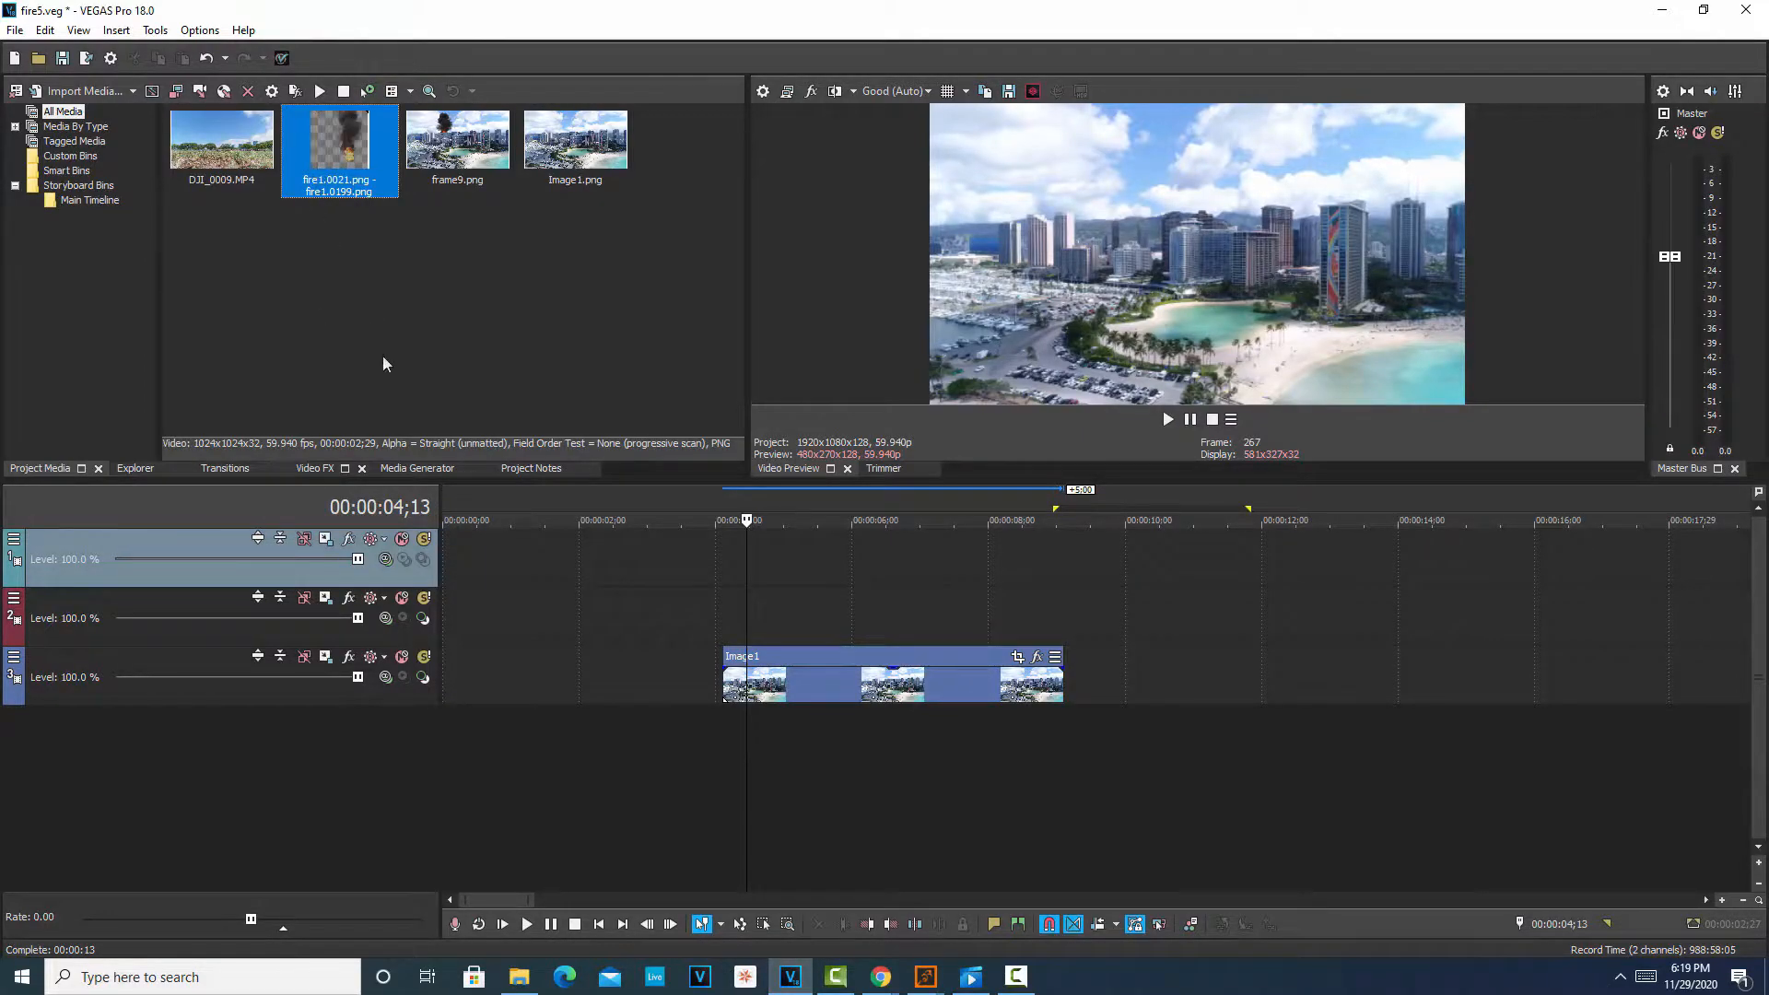
pyautogui.moveTo(306, 205); pyautogui.dragTo(786, 525)
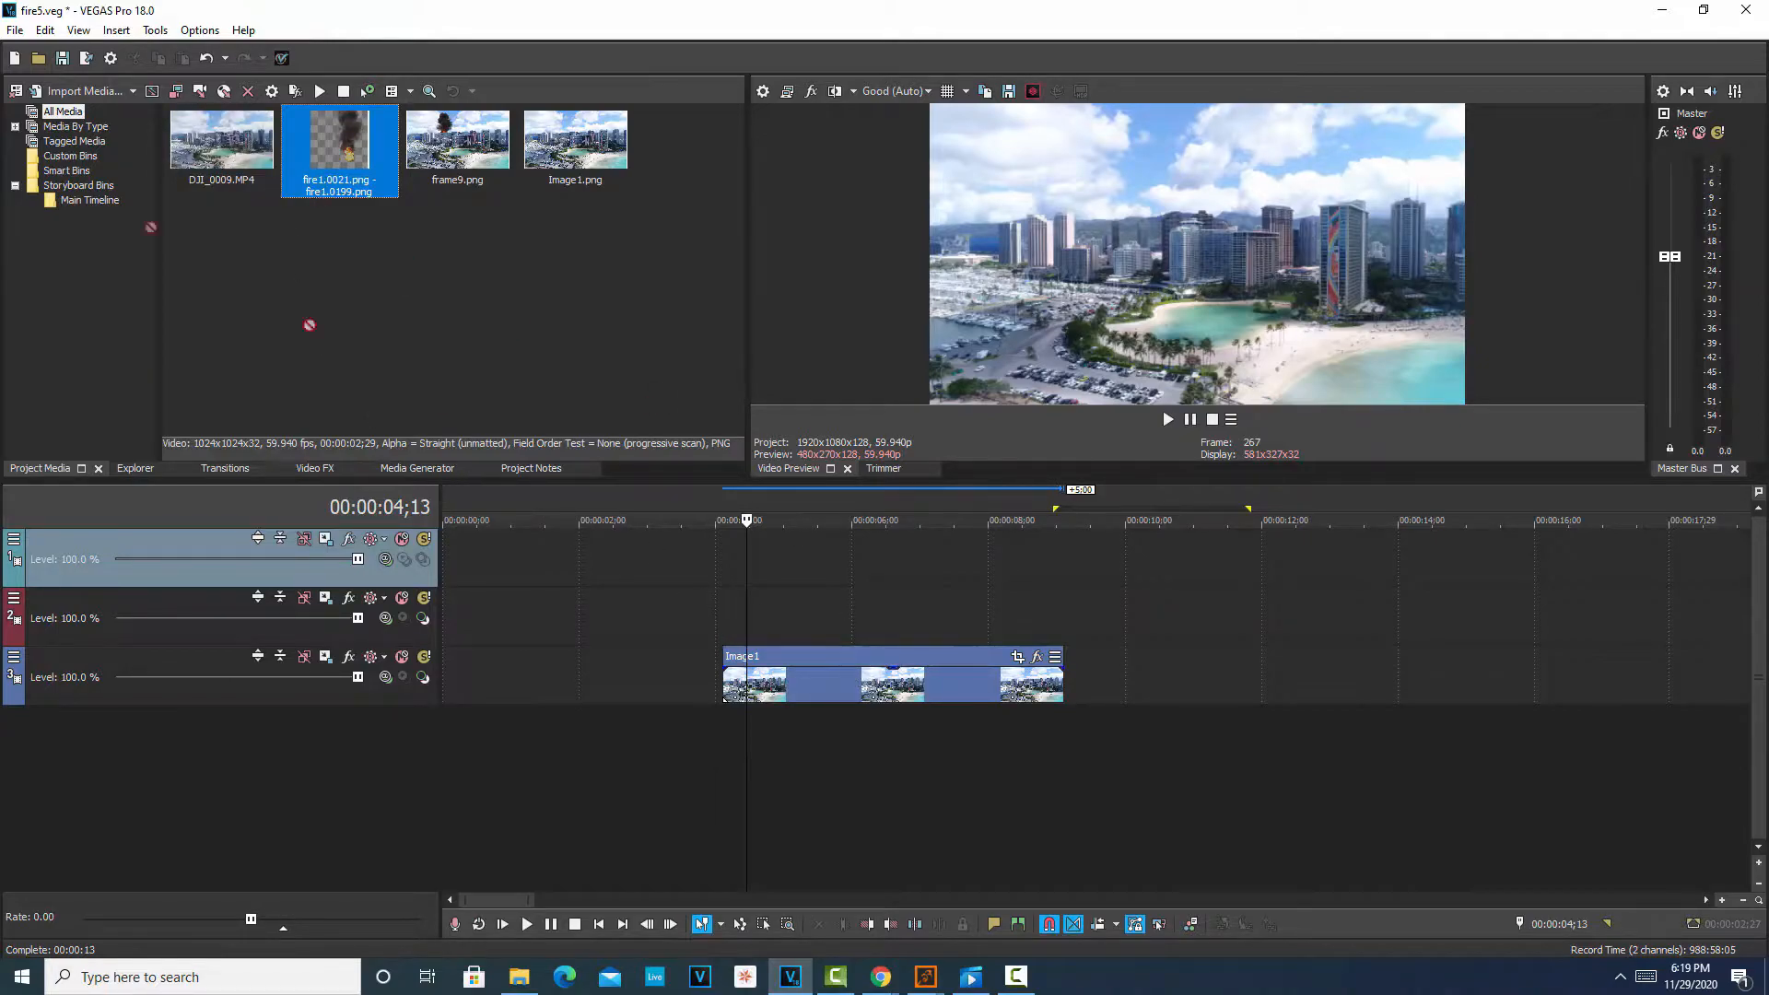
pyautogui.moveTo(348, 196); pyautogui.dragTo(742, 636)
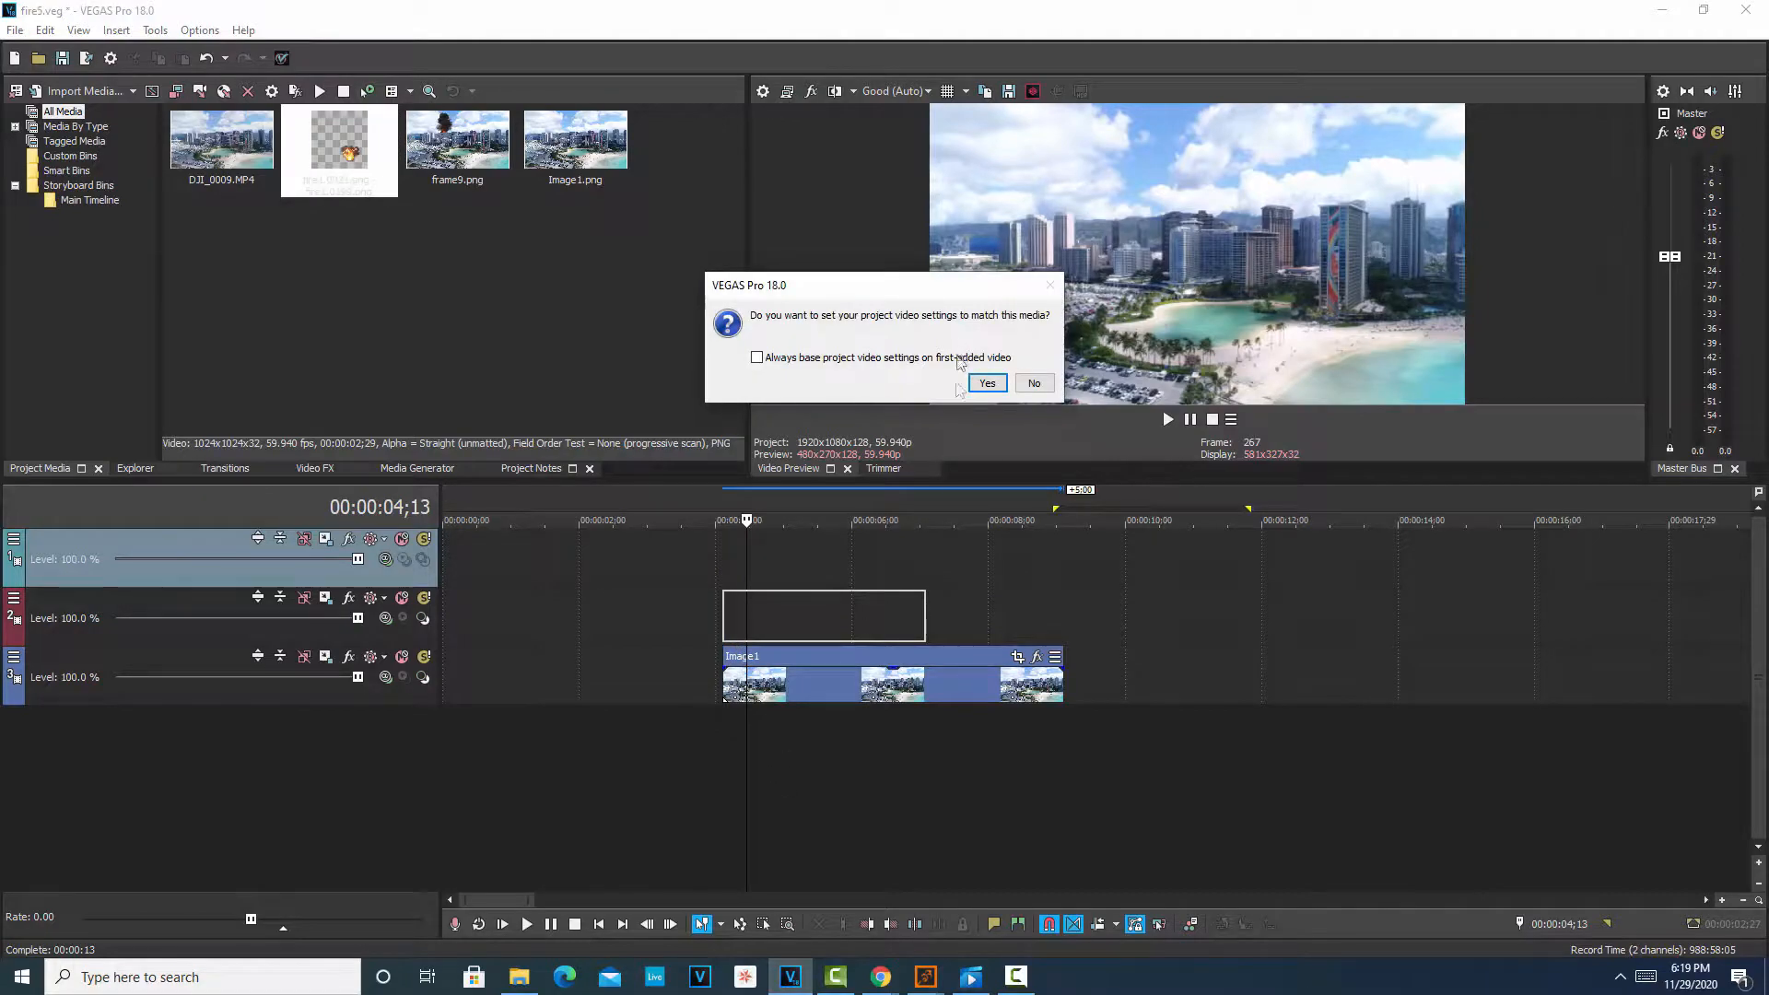
pyautogui.click(987, 383)
pyautogui.click(847, 752)
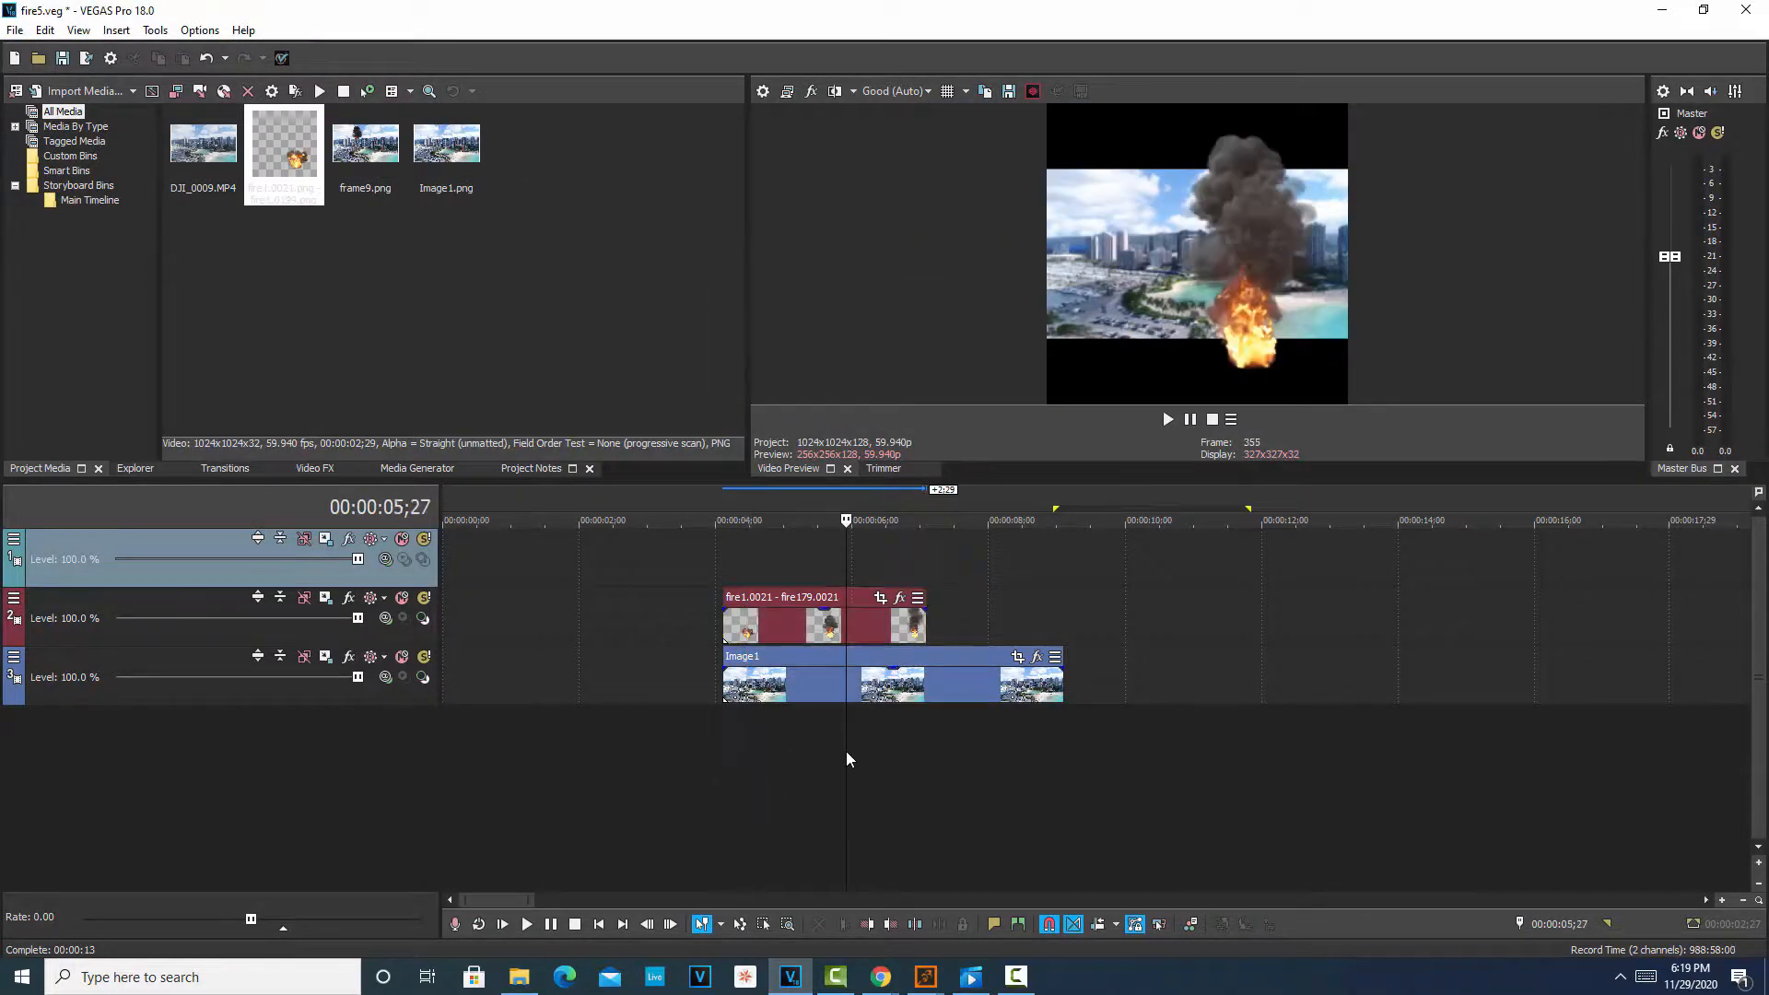
# - Close the fire5.veg project to get an empty untitled project
pyautogui.rightClick(865, 765)
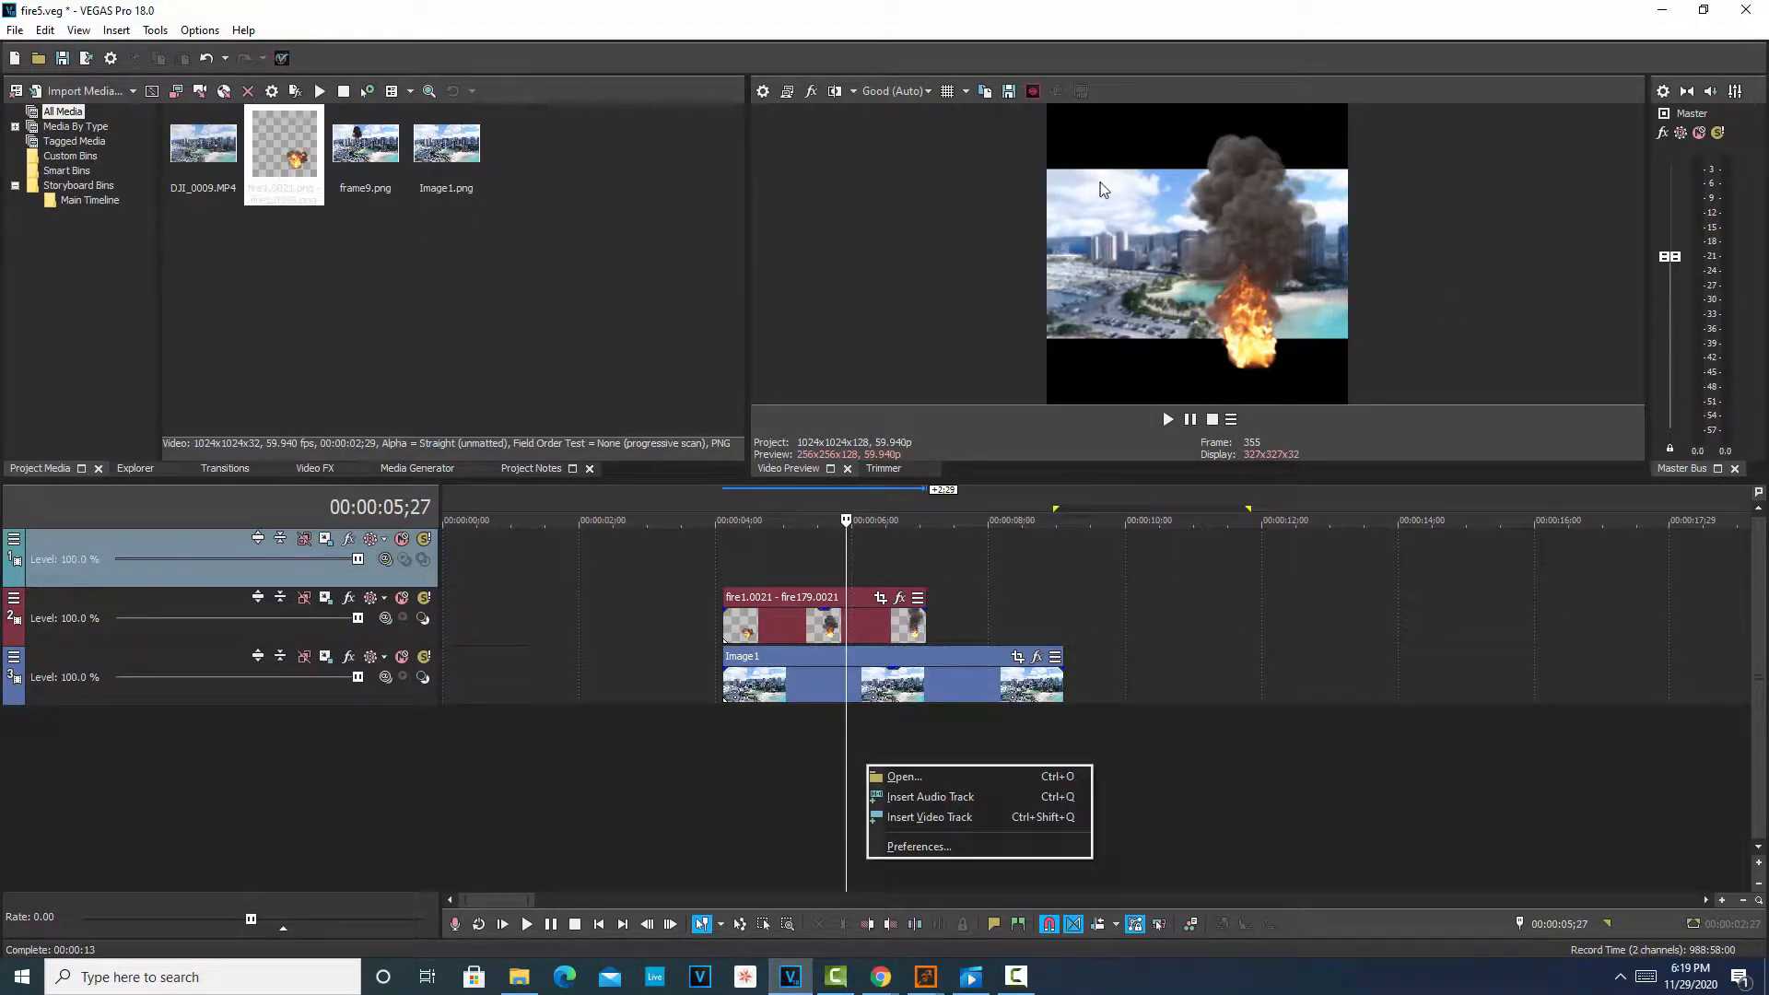
pyautogui.click(14, 30)
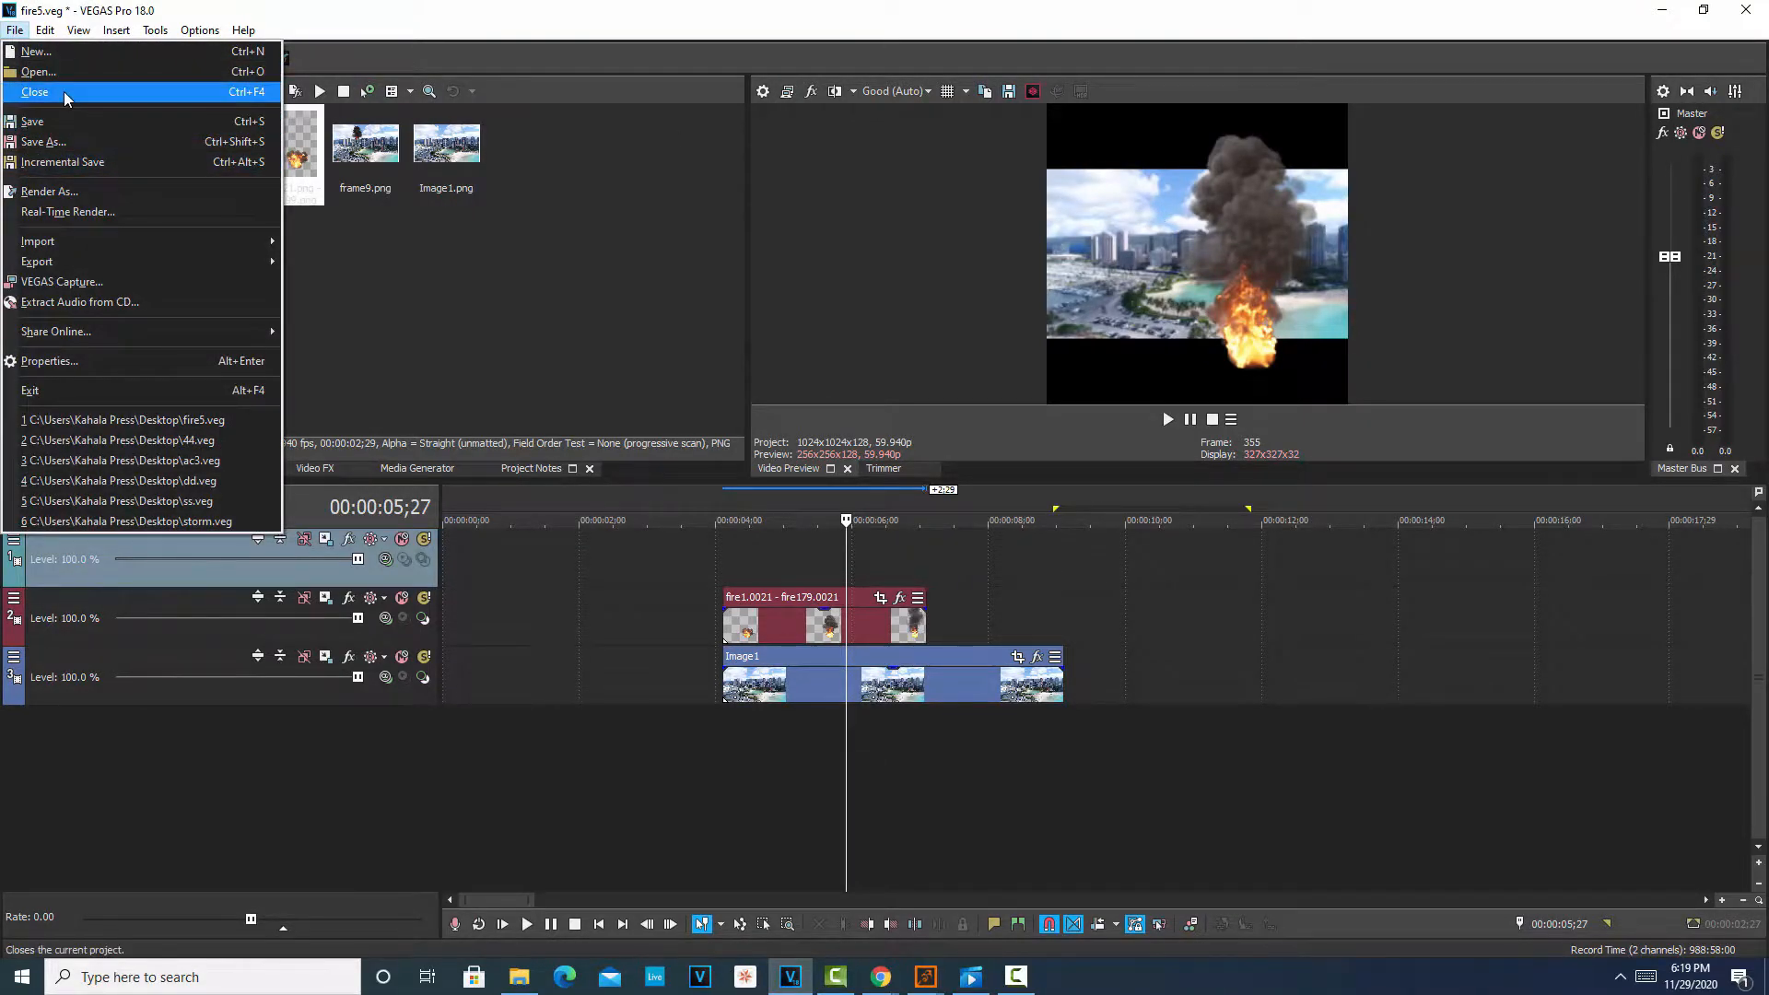
pyautogui.click(41, 90)
pyautogui.click(908, 388)
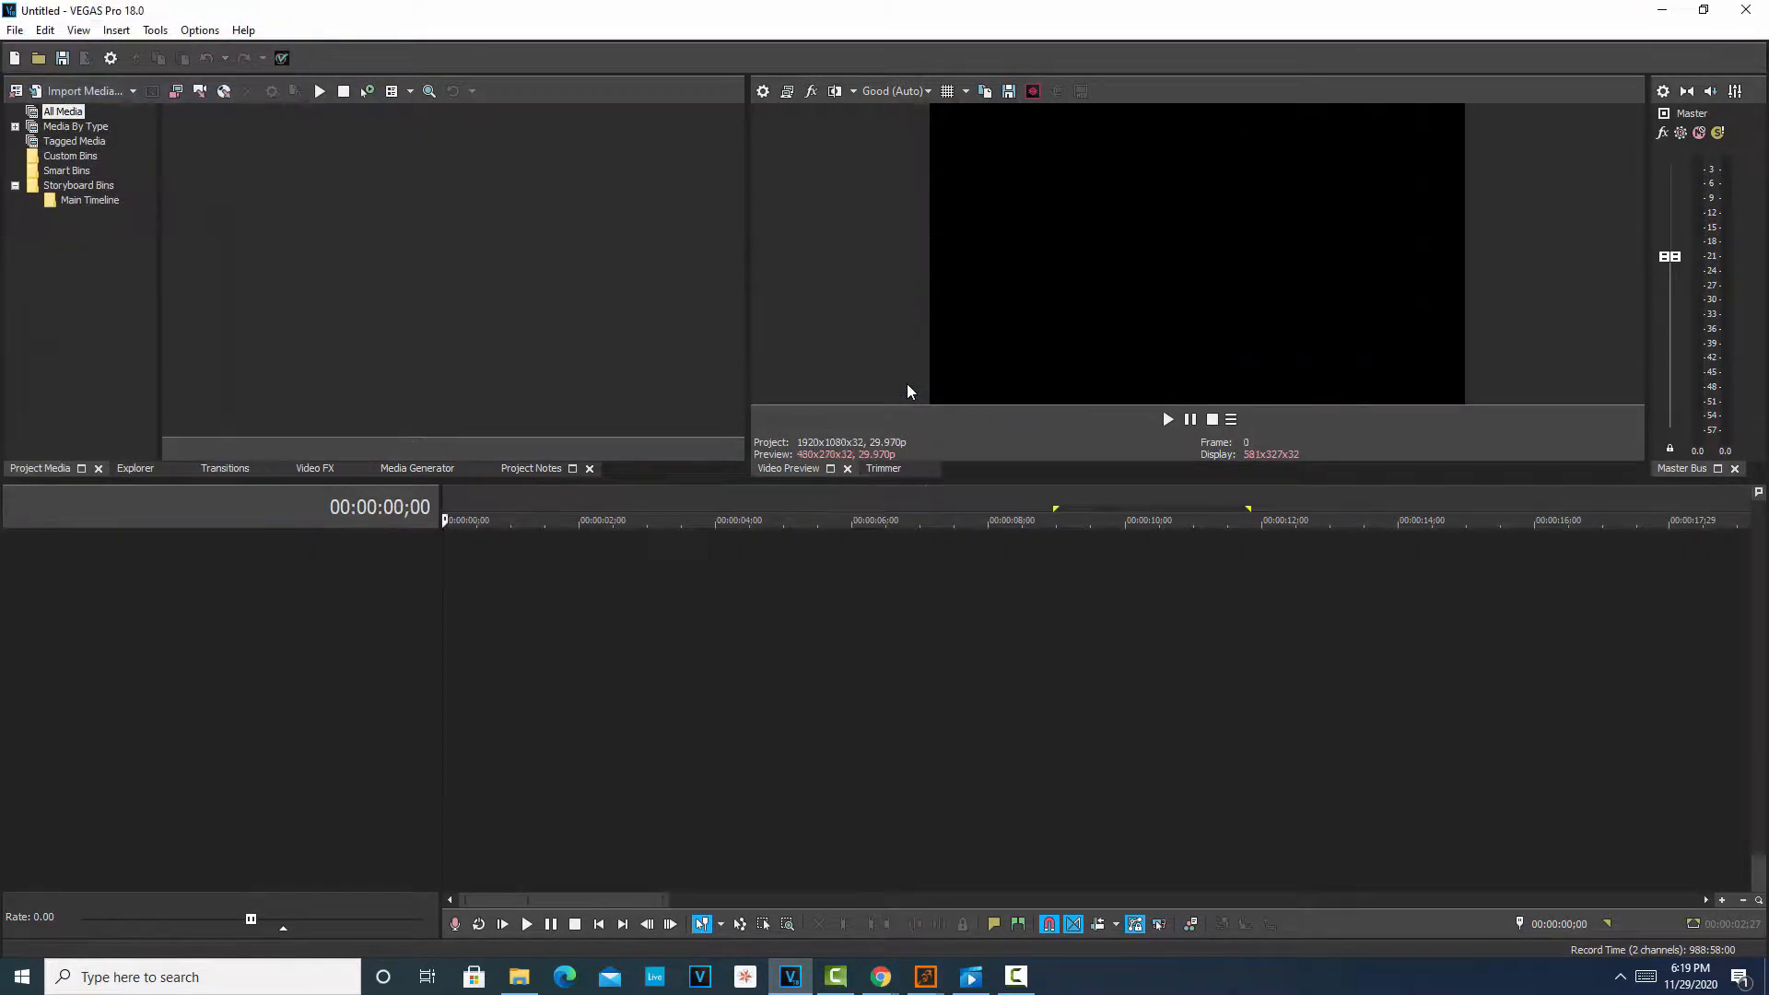
# - Import the DJI_0009 video from the Videos > DCIM > 100MEDIA folder into the project media
pyautogui.click(17, 31)
pyautogui.moveTo(62, 243)
pyautogui.click(350, 243)
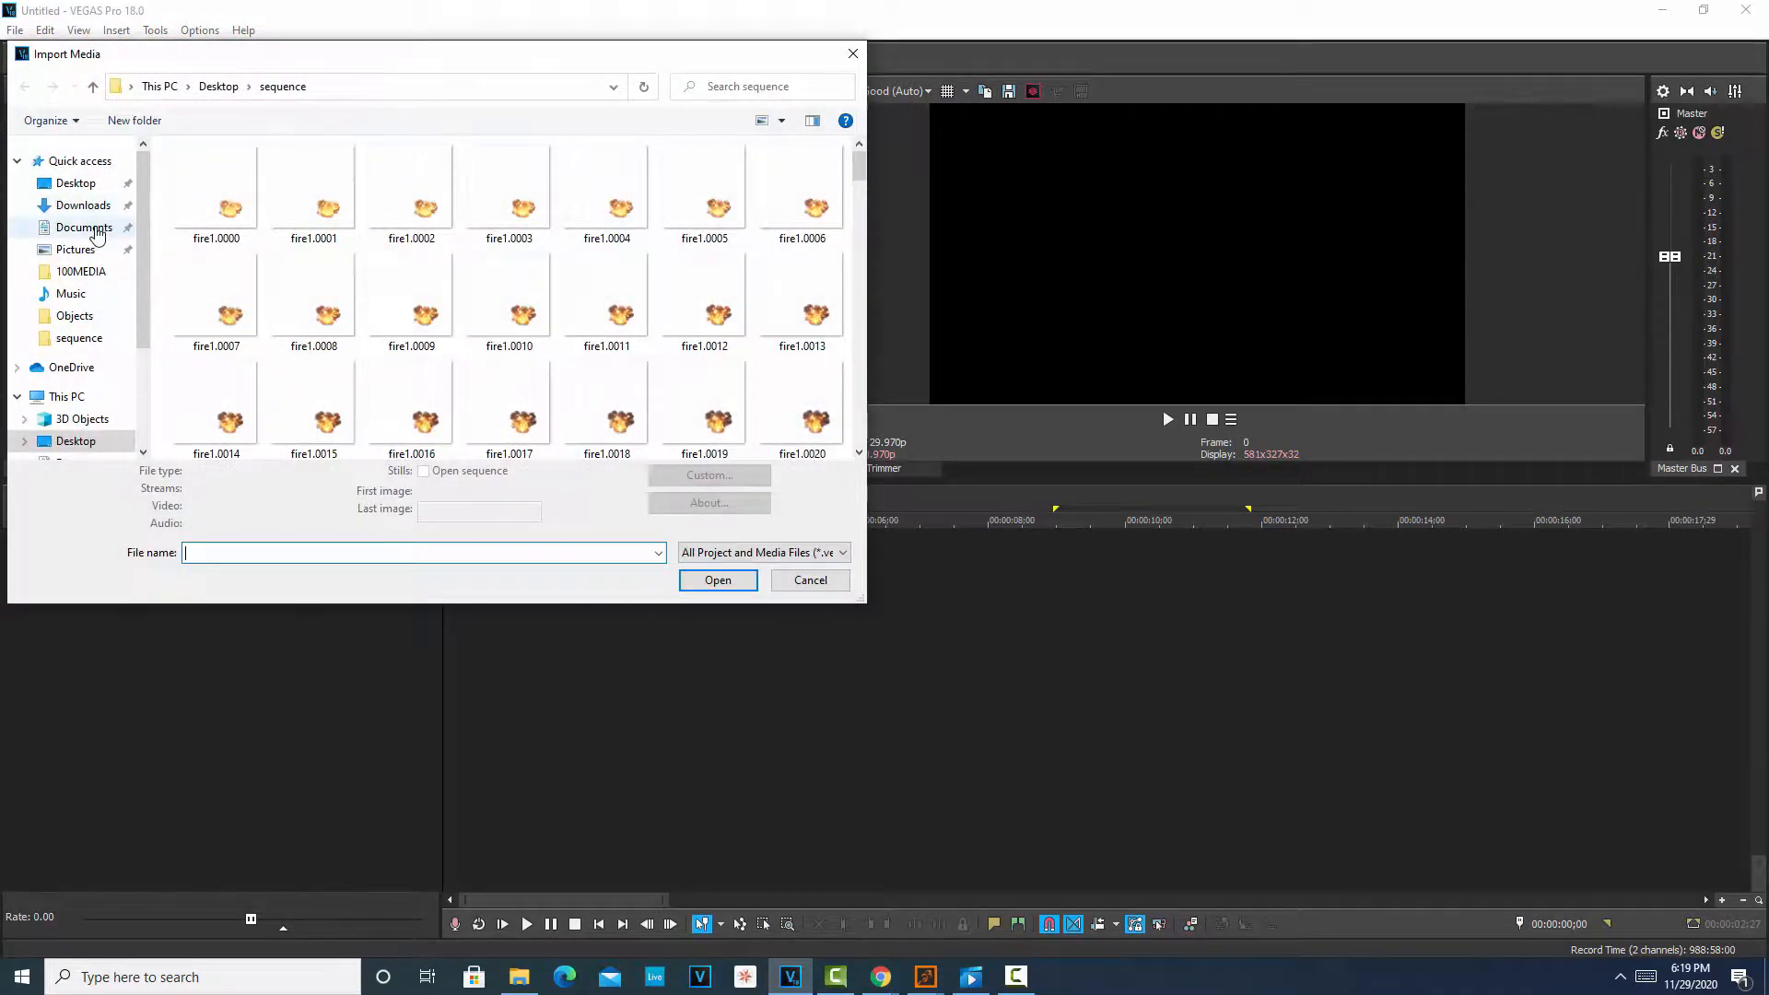
pyautogui.scroll(-1, 109, 353)
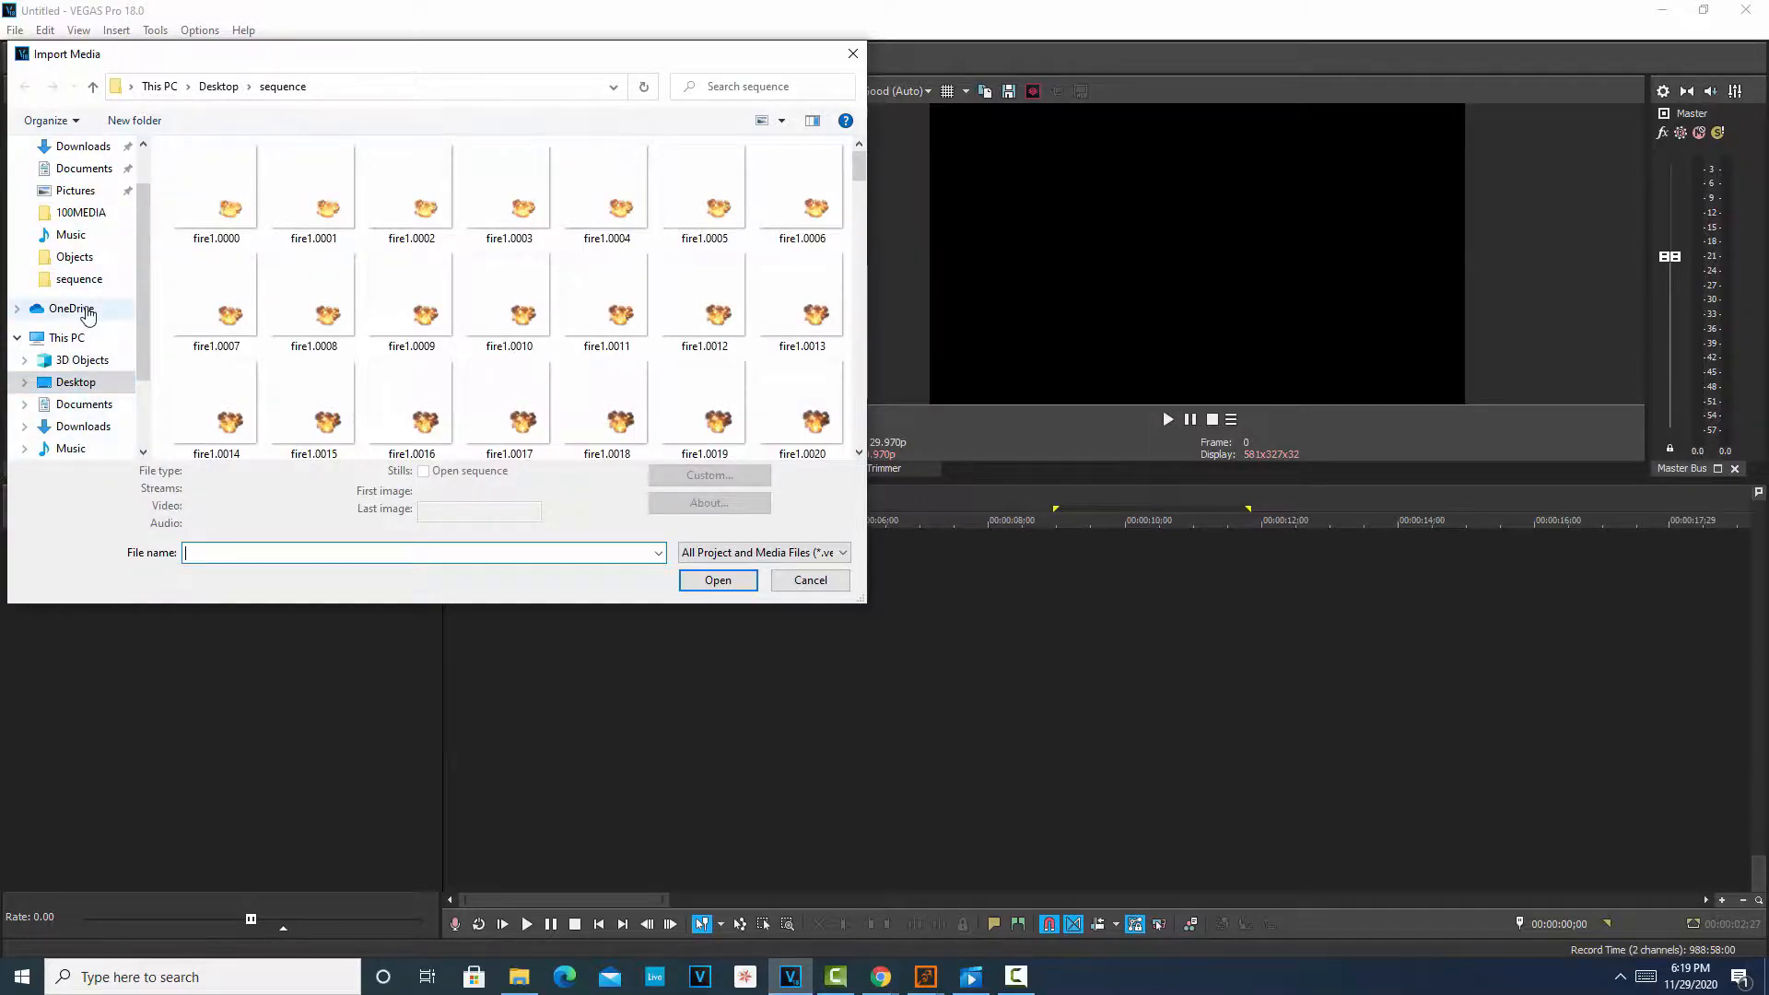
pyautogui.scroll(-1, 85, 318)
pyautogui.click(96, 450)
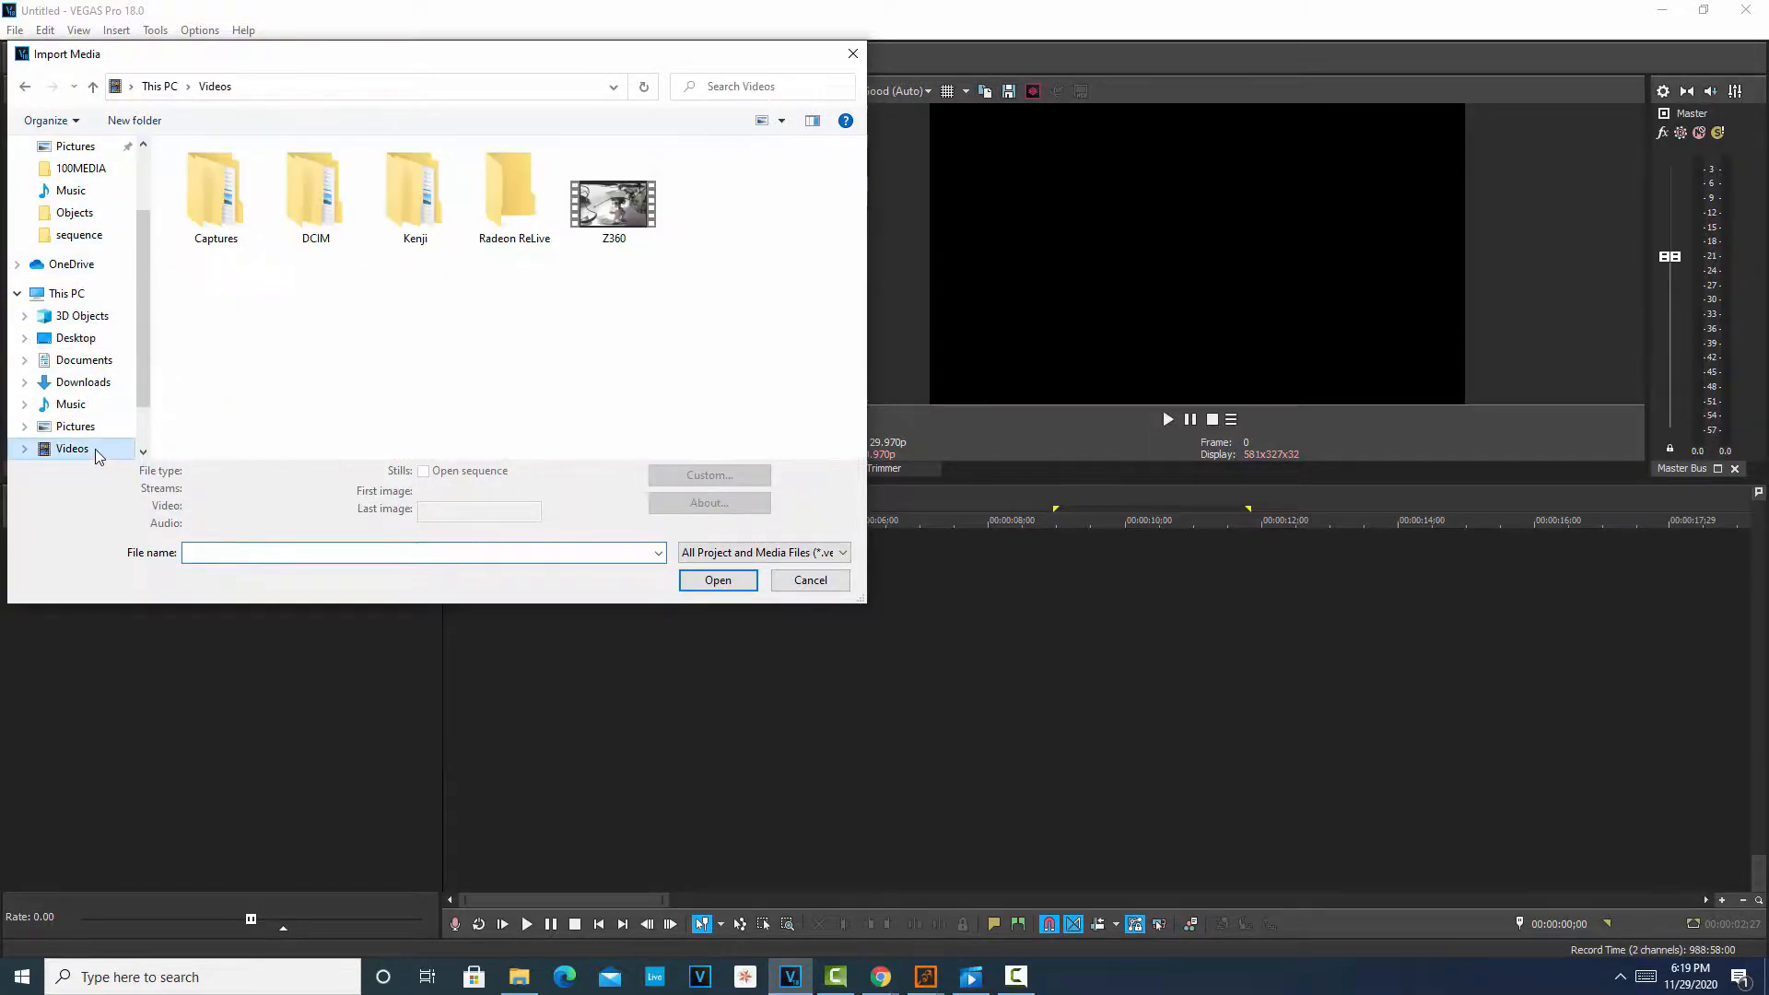
pyautogui.doubleClick(308, 217)
pyautogui.doubleClick(212, 196)
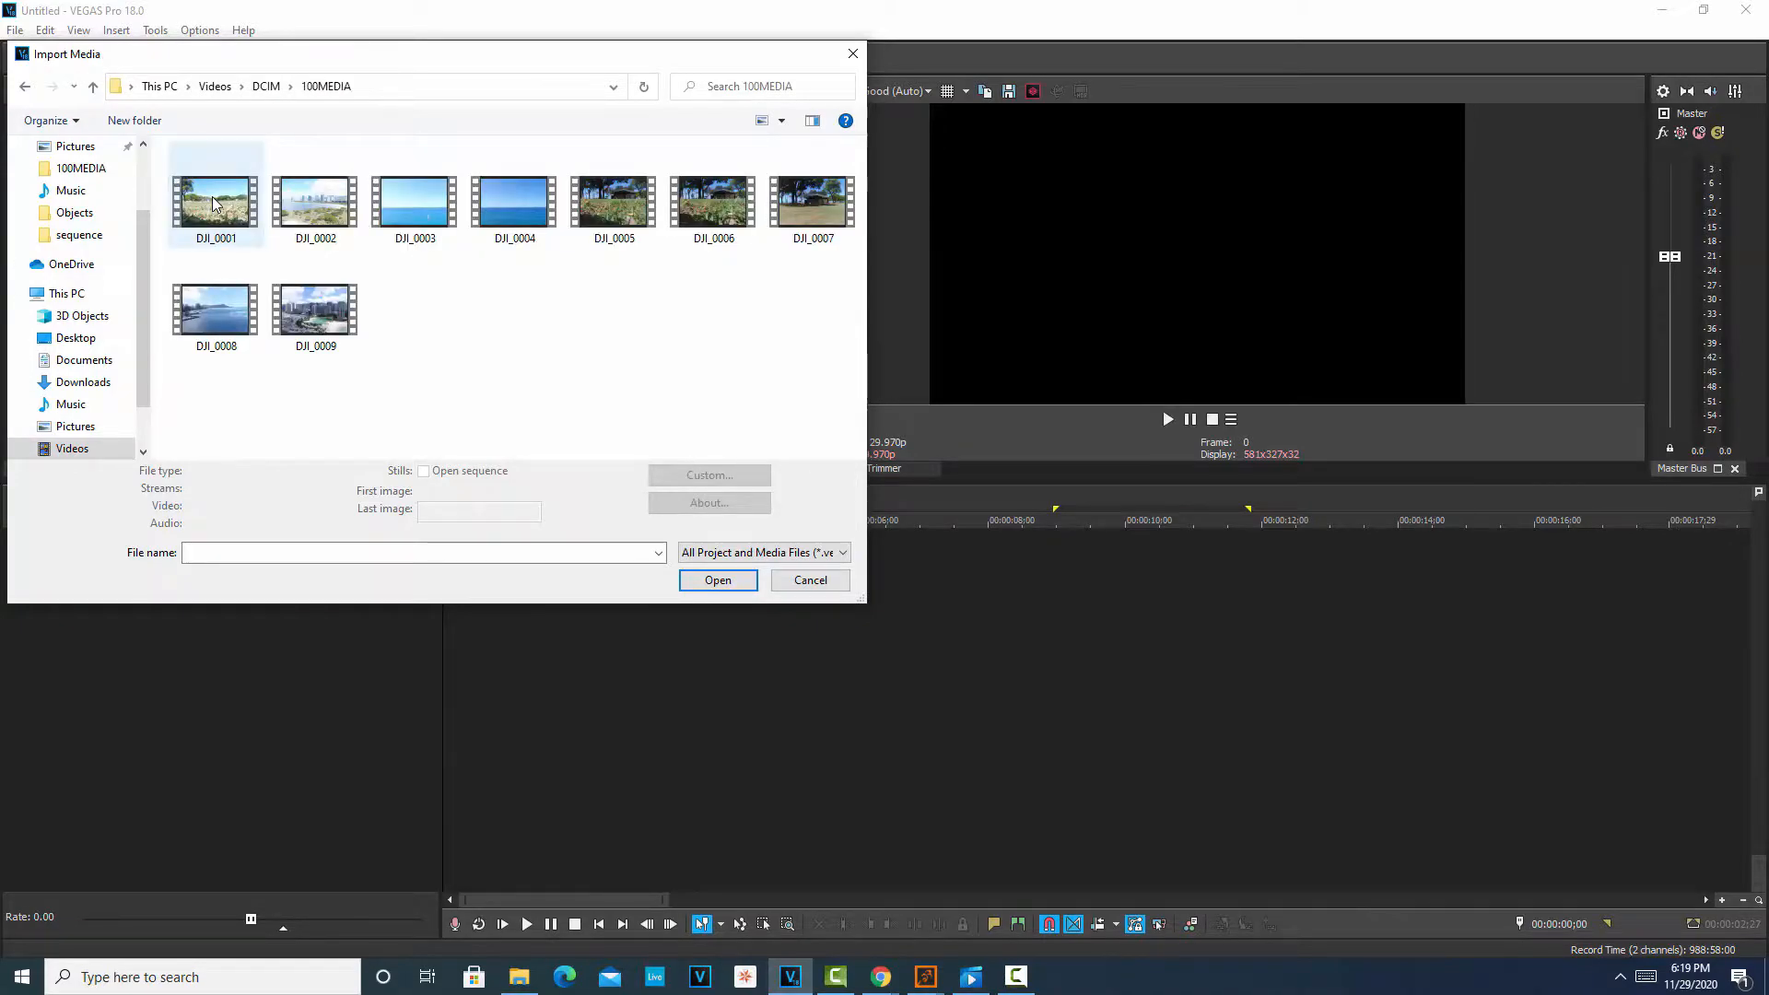
pyautogui.click(322, 327)
pyautogui.click(718, 592)
# - Place DJI_0009 on the timeline at about 2 seconds, matching the project settings to it, and insert two video tracks above it
pyautogui.moveTo(251, 179); pyautogui.dragTo(604, 680)
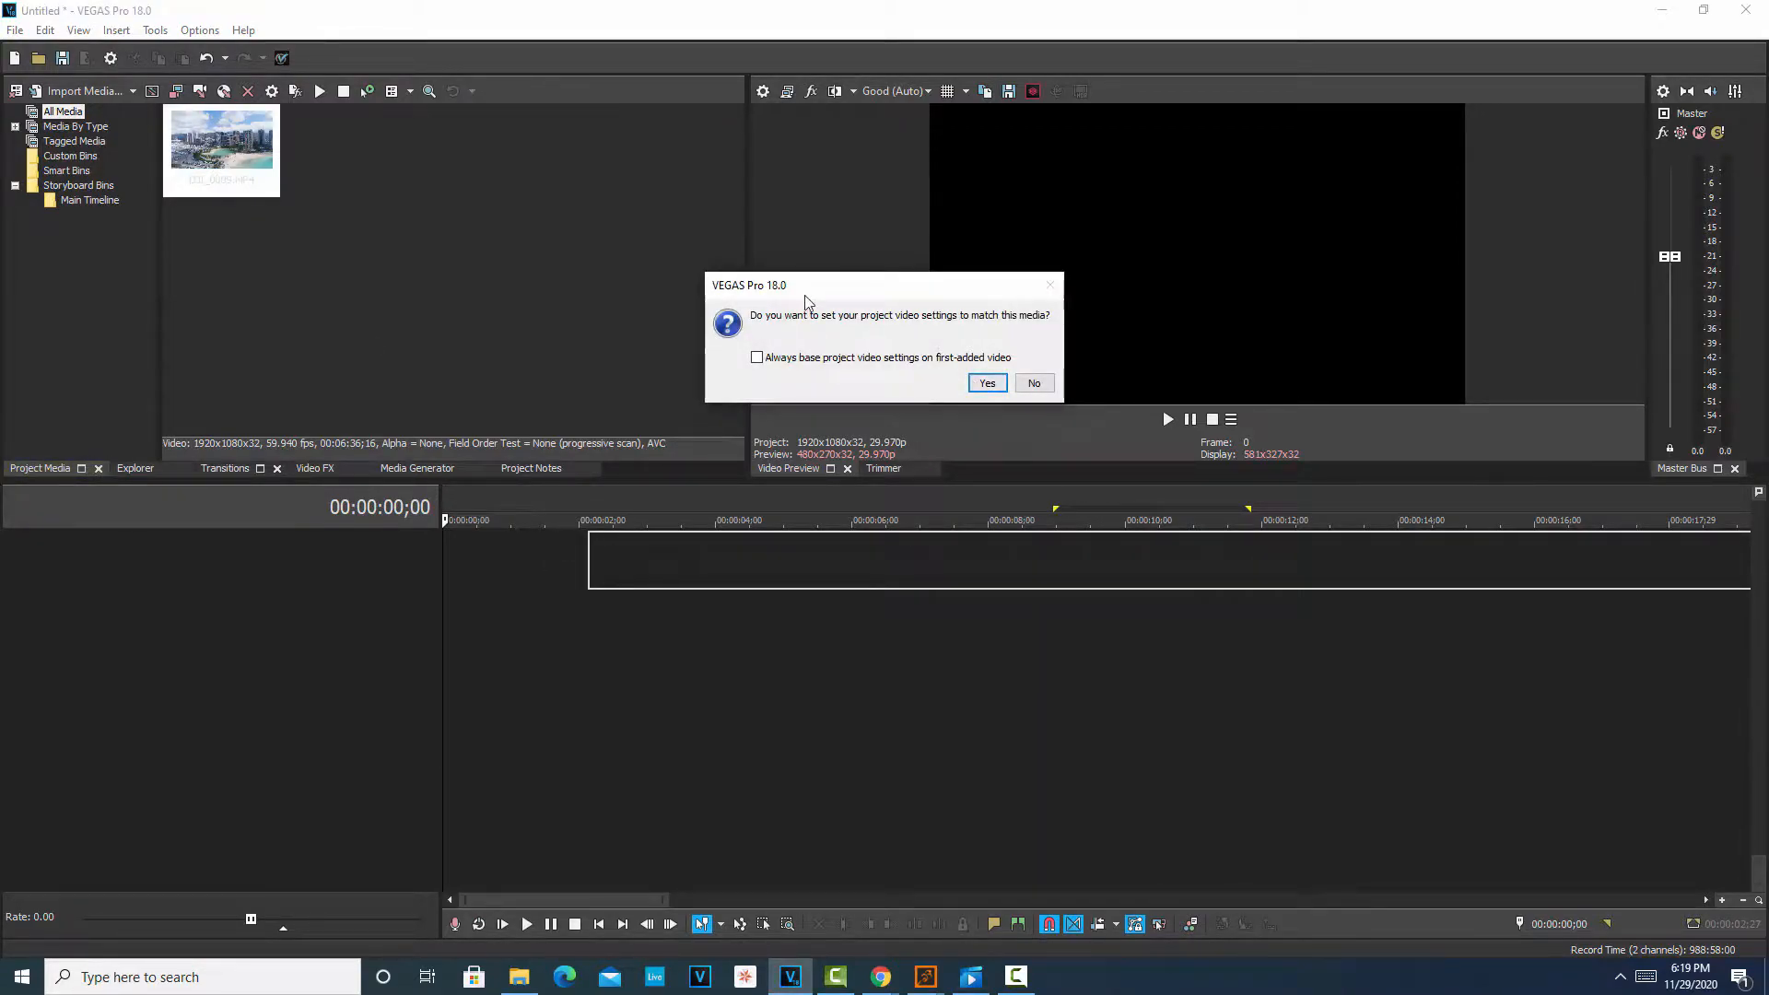
pyautogui.click(986, 383)
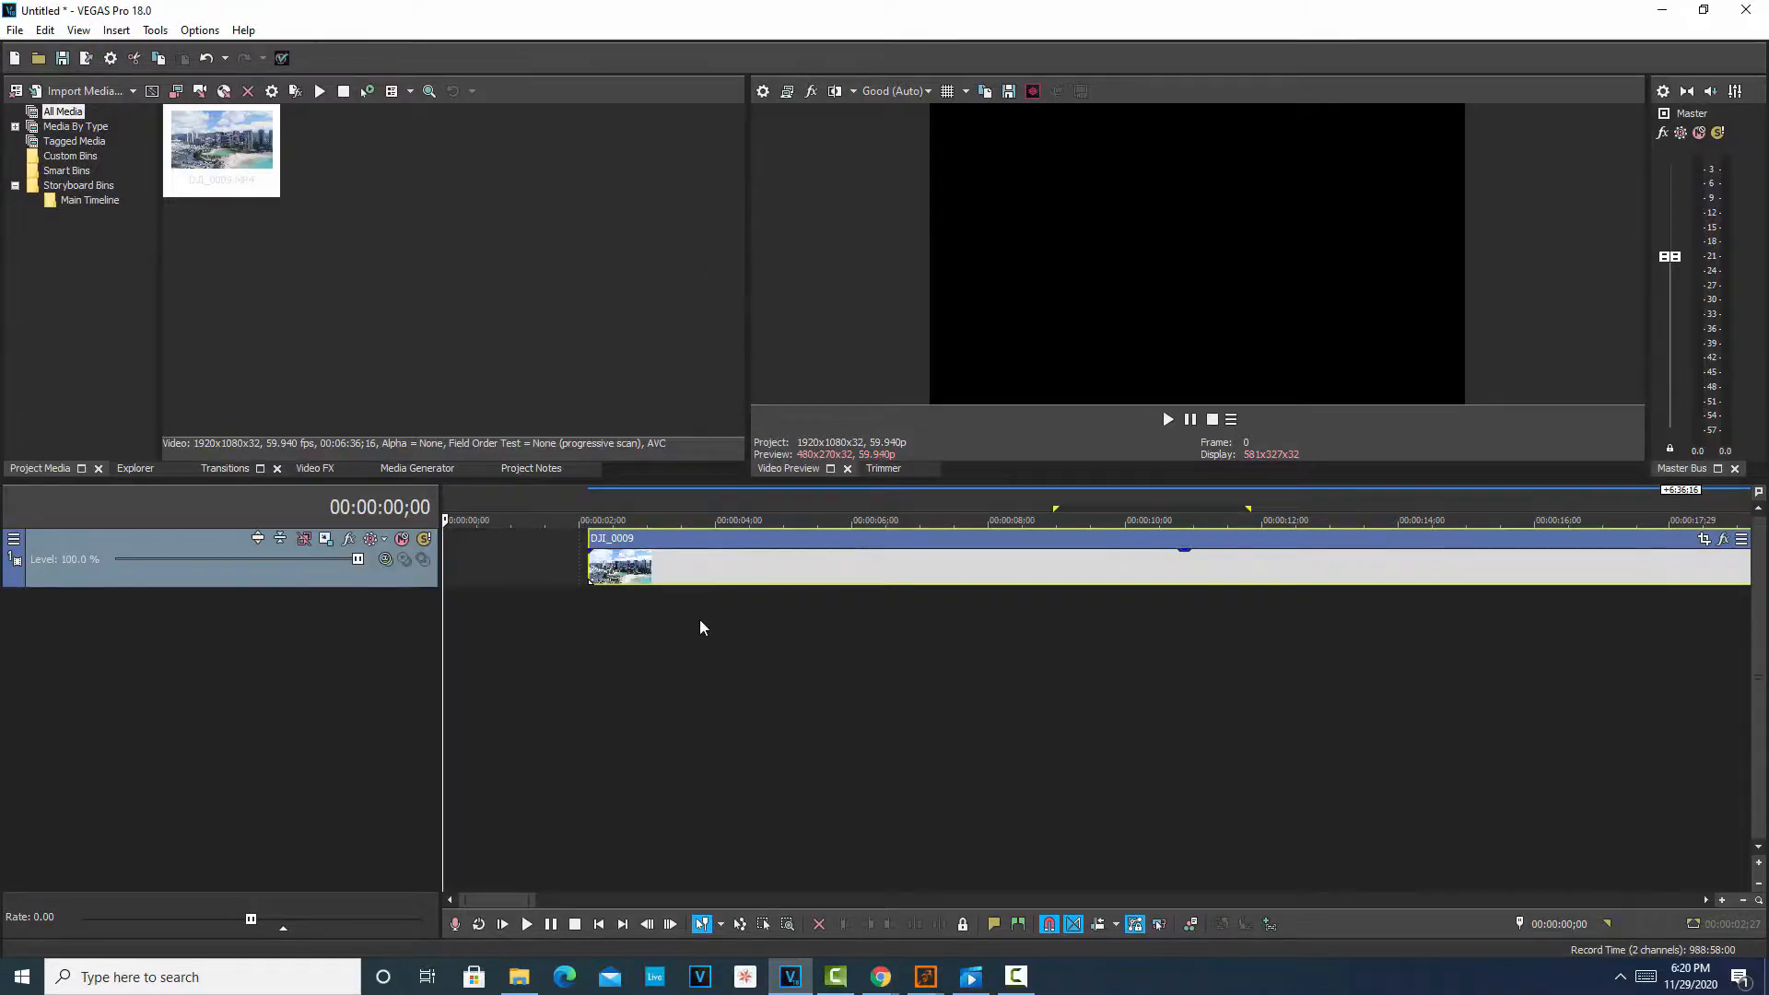
pyautogui.click(533, 566)
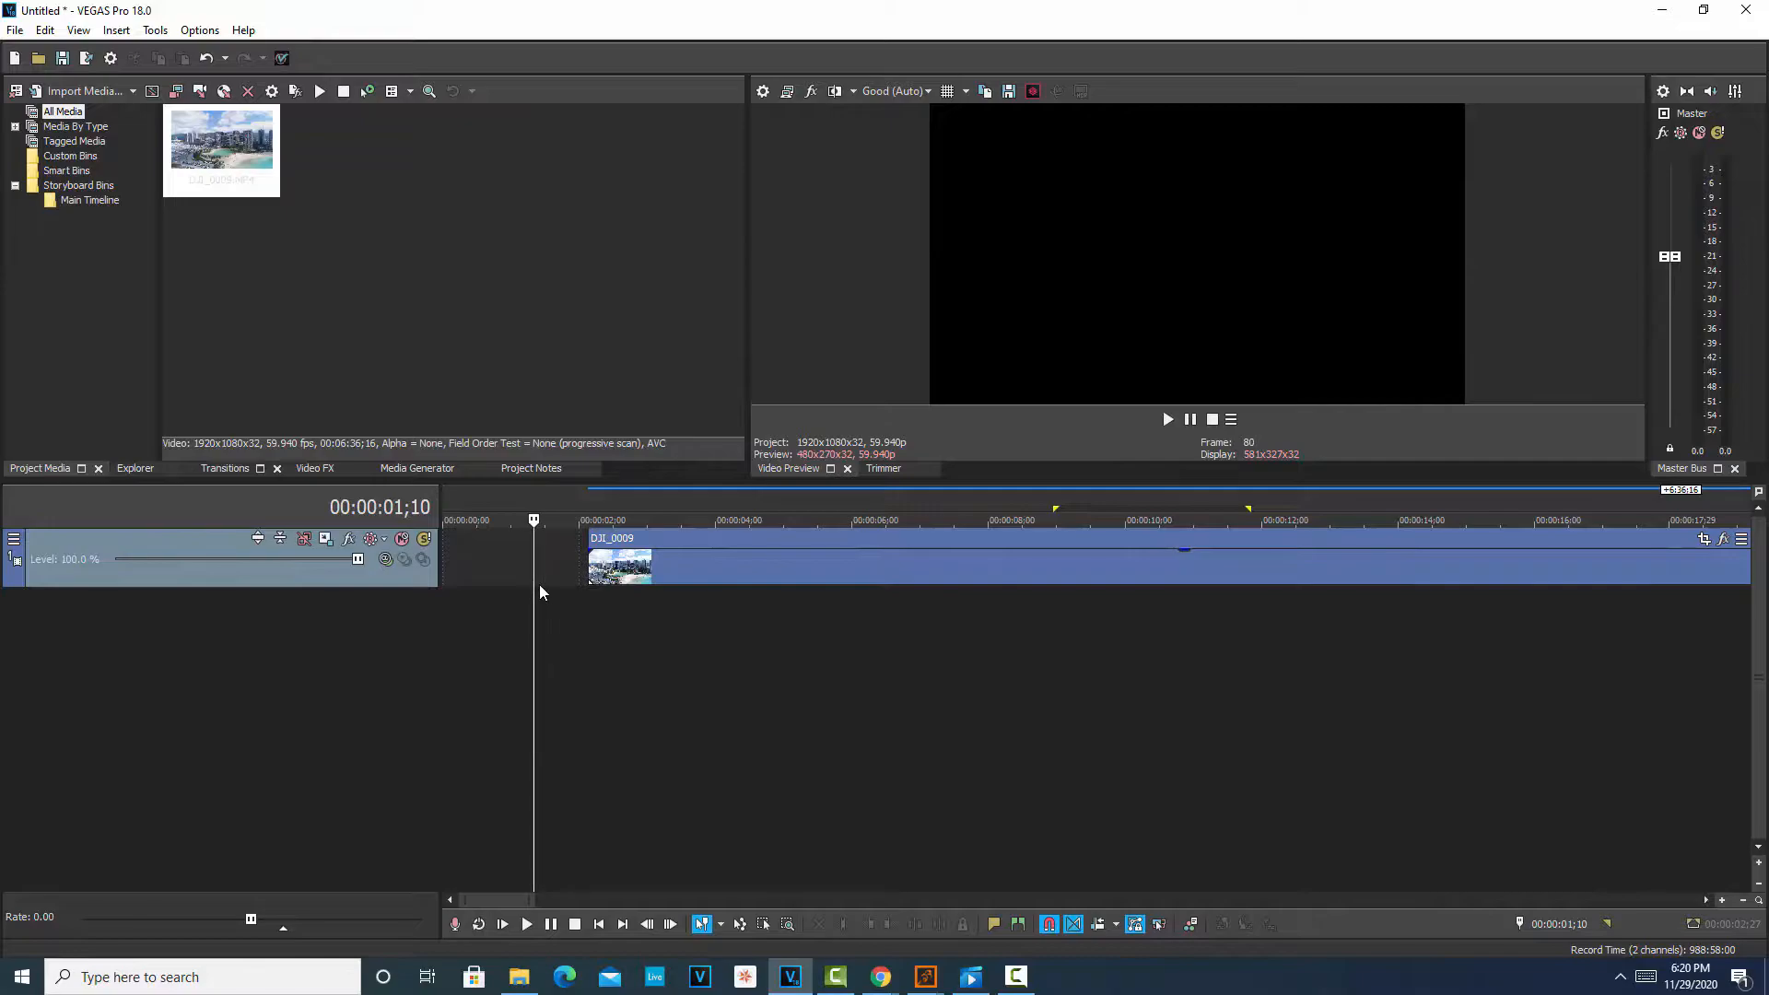
pyautogui.hotkey('ctrl', 'shift', 'q')
pyautogui.hotkey('ctrl', 'shift', 'q')
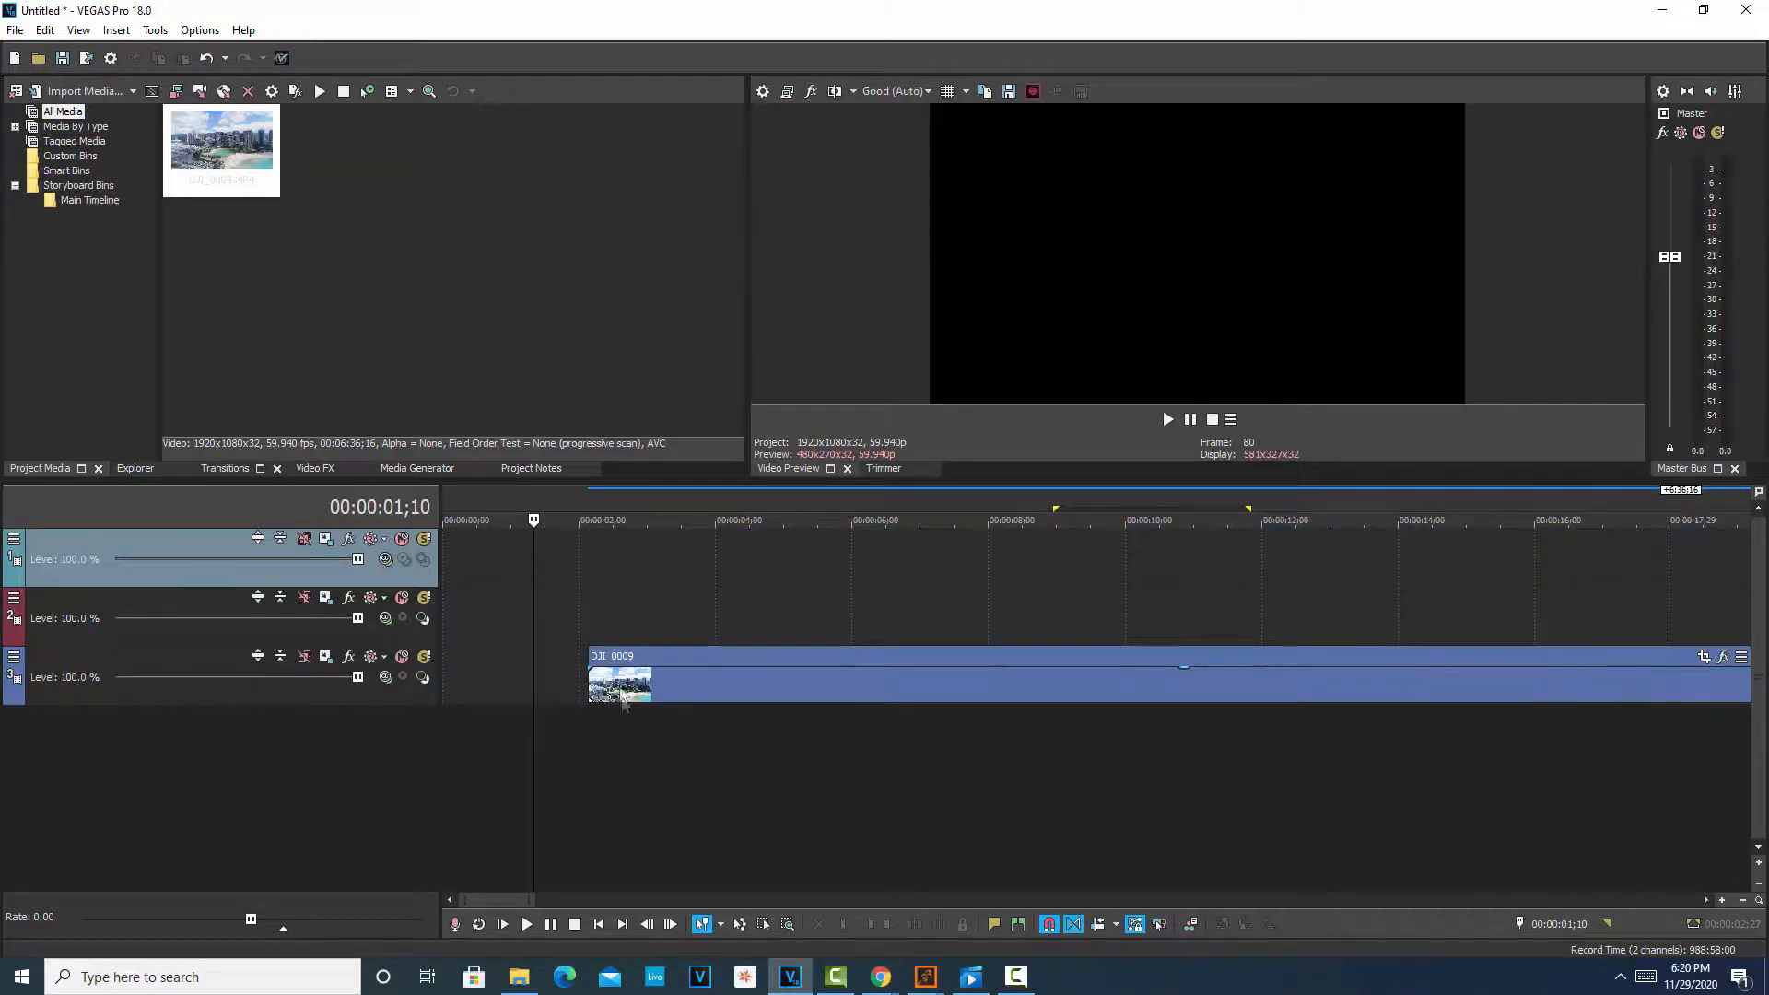
# - Scrub through the DJI_0009 footage and set the playhead at 00:00:05;13
pyautogui.click(1009, 750)
pyautogui.click(844, 739)
pyautogui.click(1039, 779)
pyautogui.click(1324, 770)
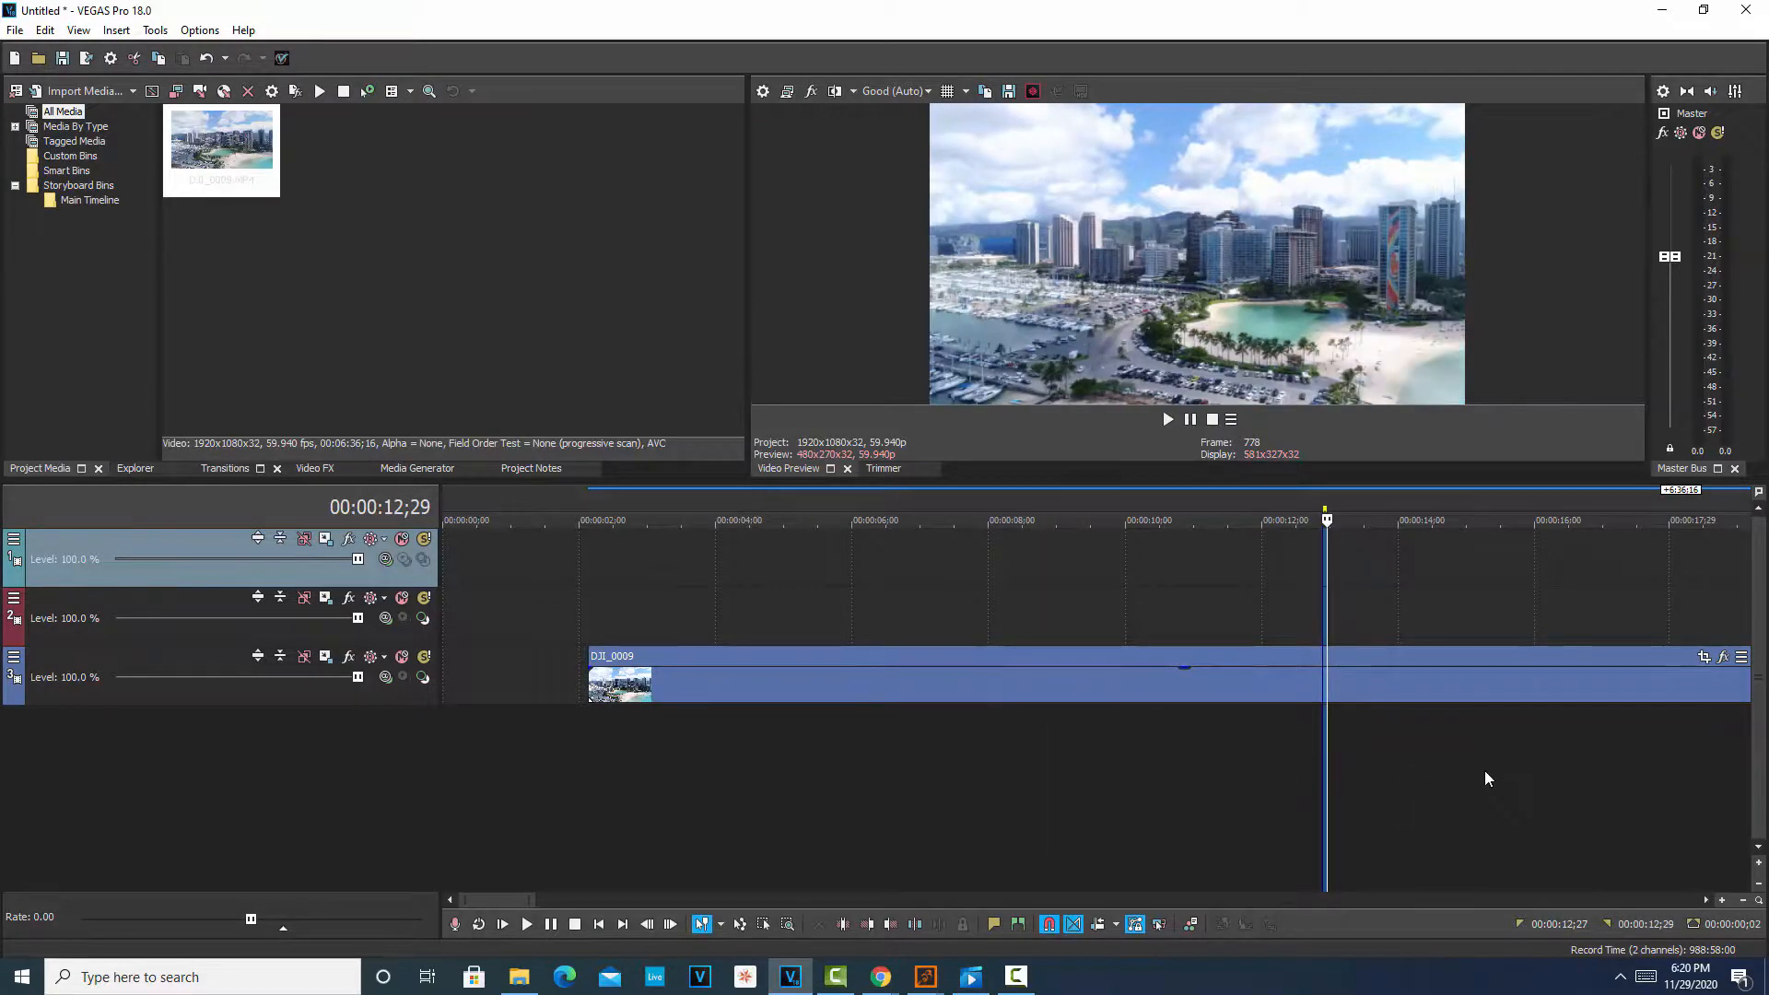
pyautogui.click(1483, 770)
pyautogui.click(1074, 768)
pyautogui.click(814, 765)
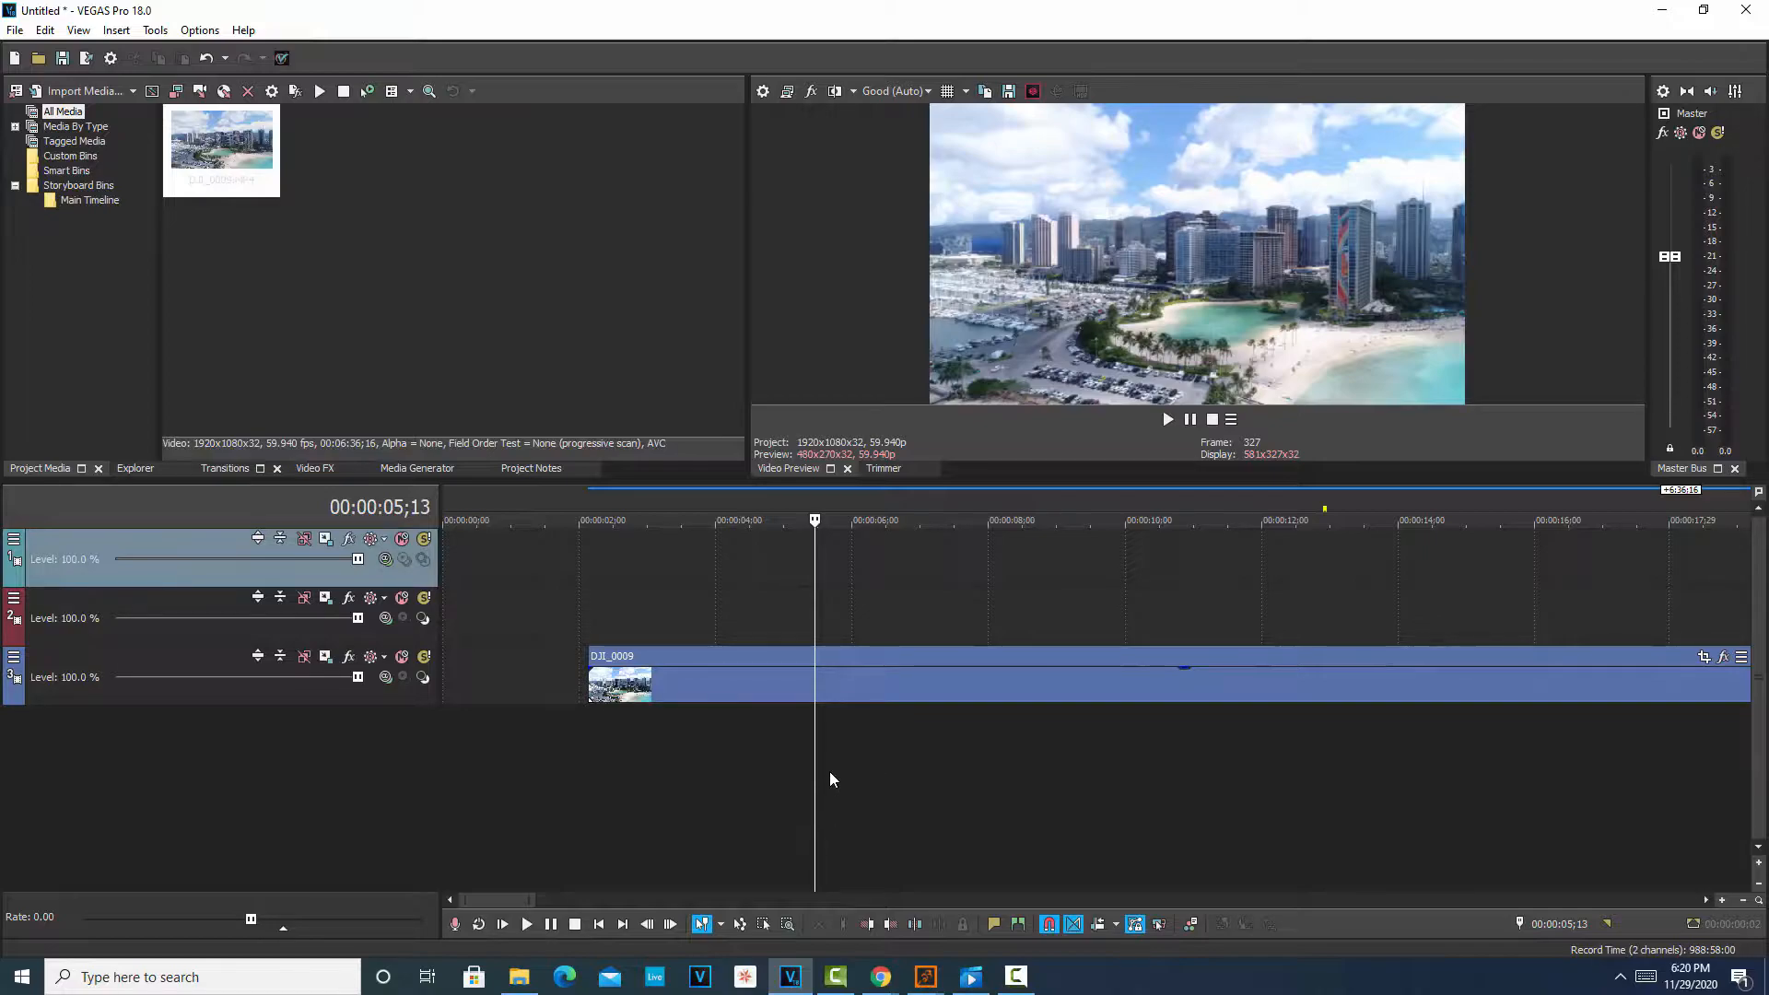
# - Preview the footage from the playhead, and save the frame at 00:00:05;13 to the Desktop as a PNG snapshot named Image2
pyautogui.press('space')
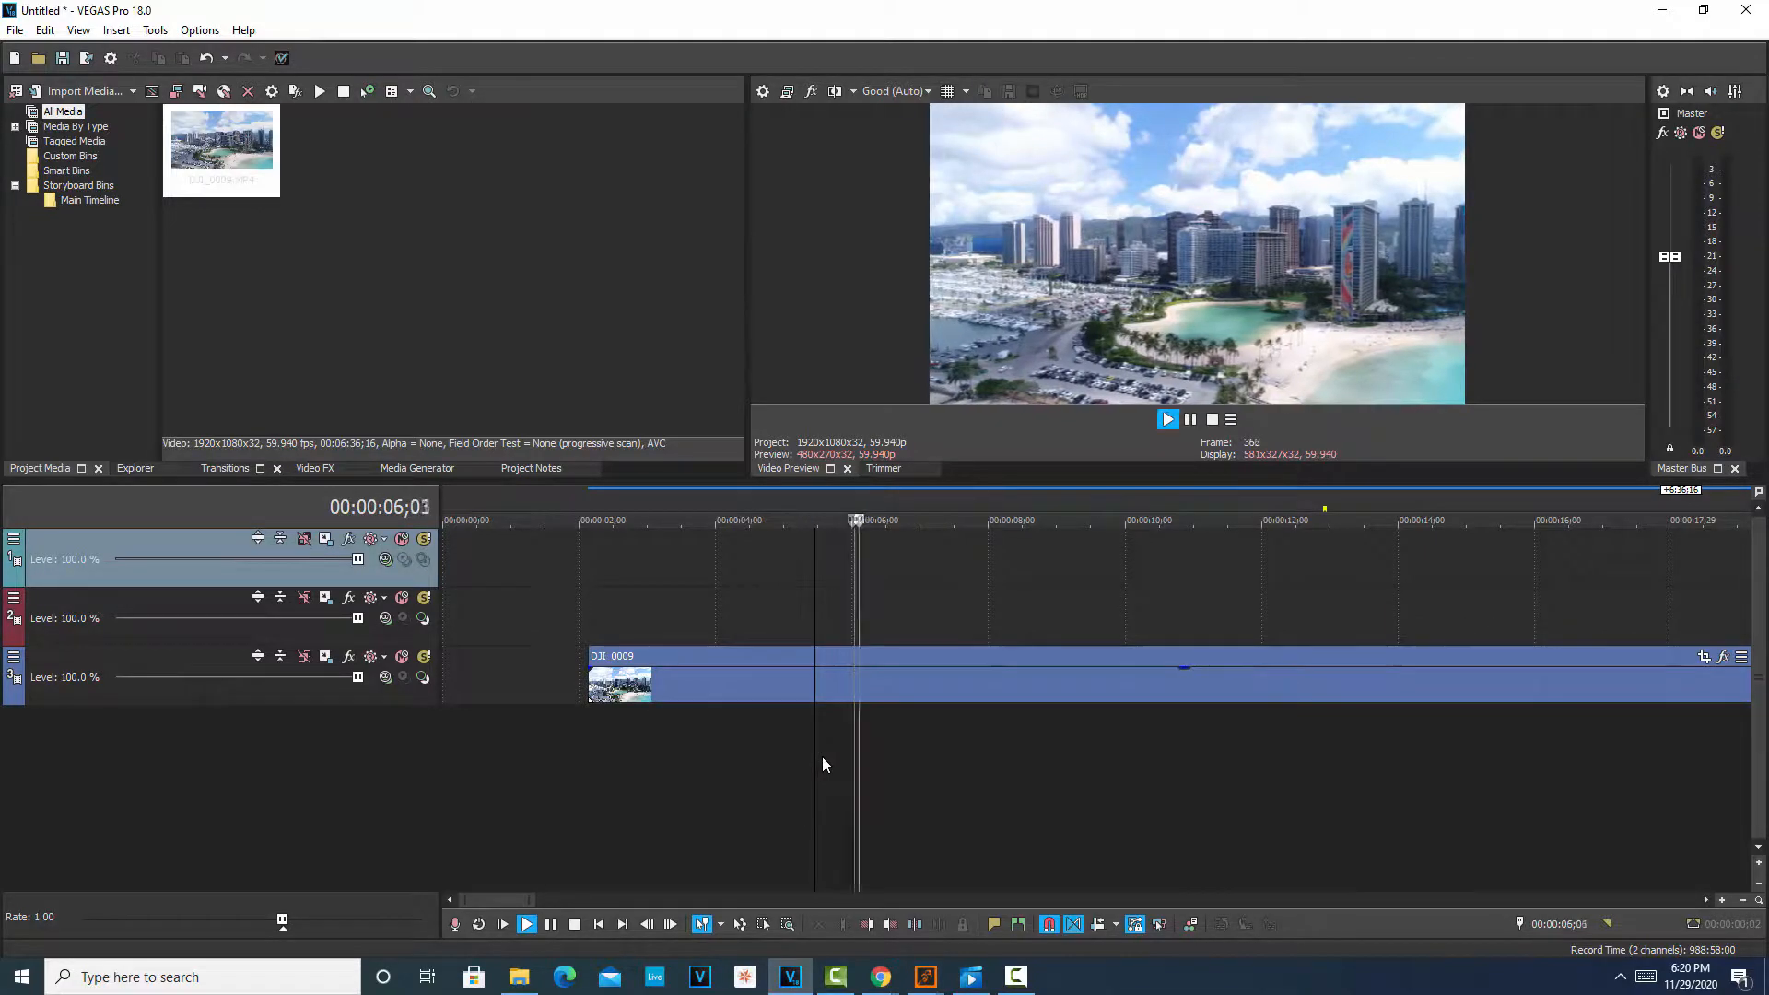
pyautogui.press('space')
pyautogui.press('space')
pyautogui.press('space')
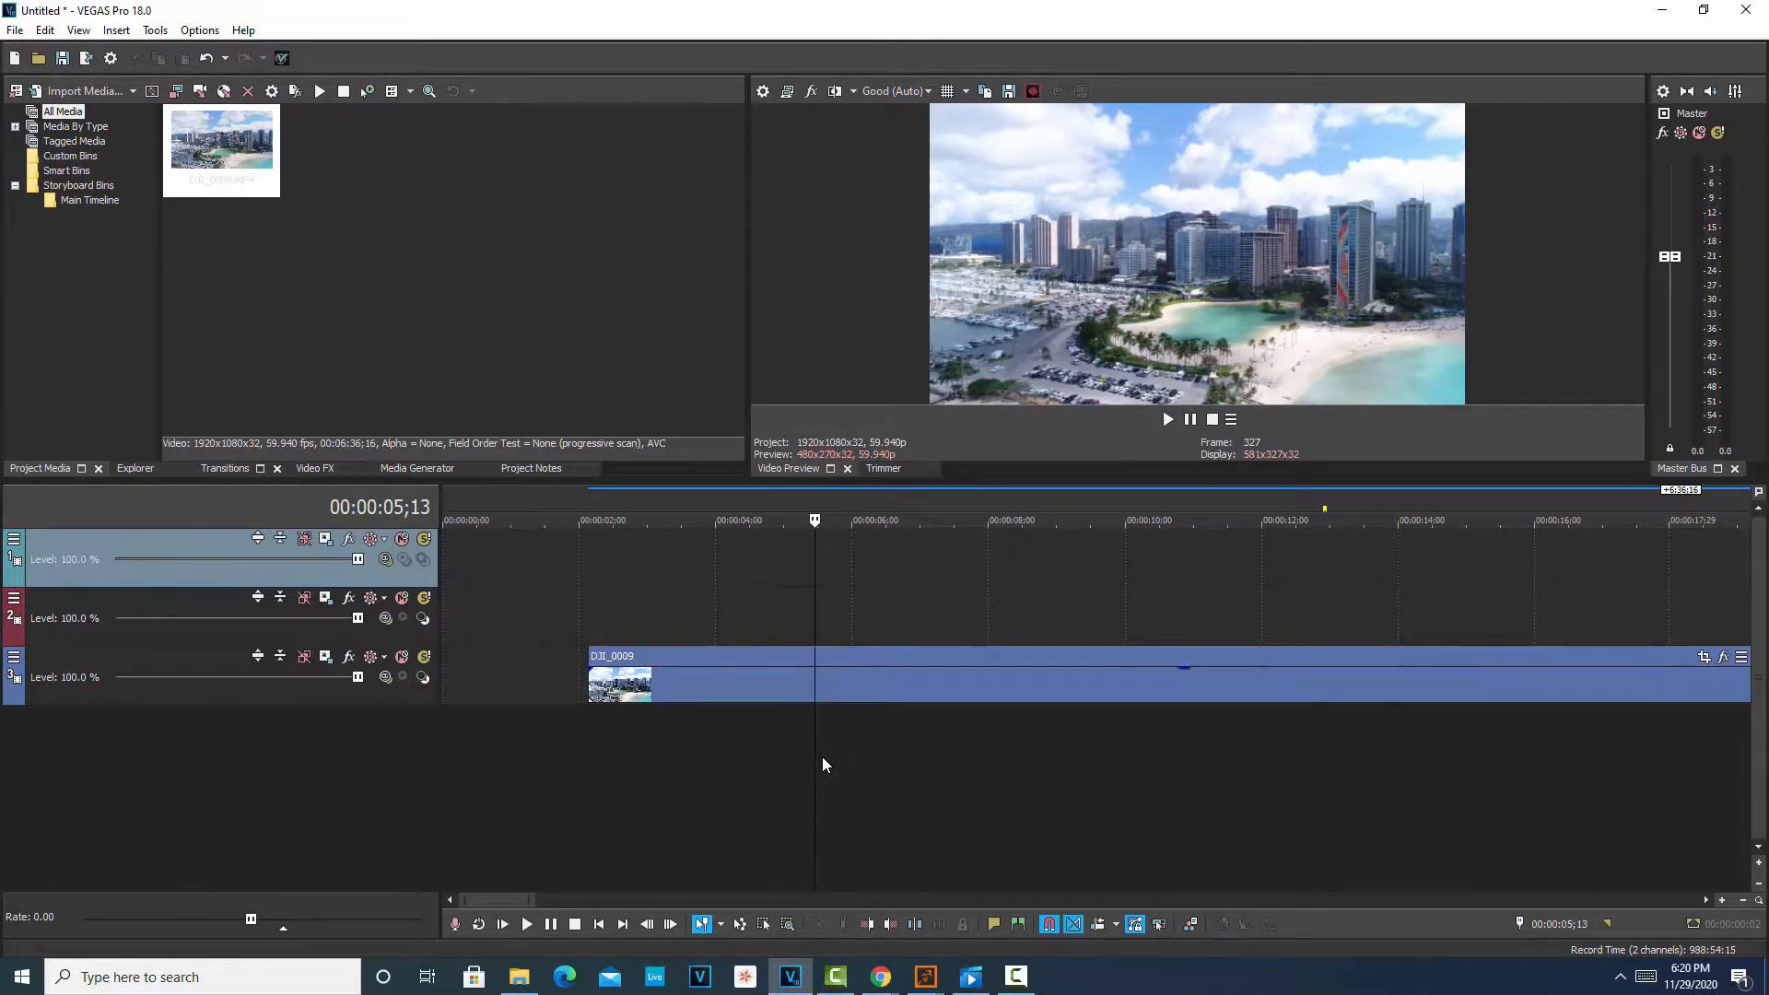
pyautogui.click(1009, 92)
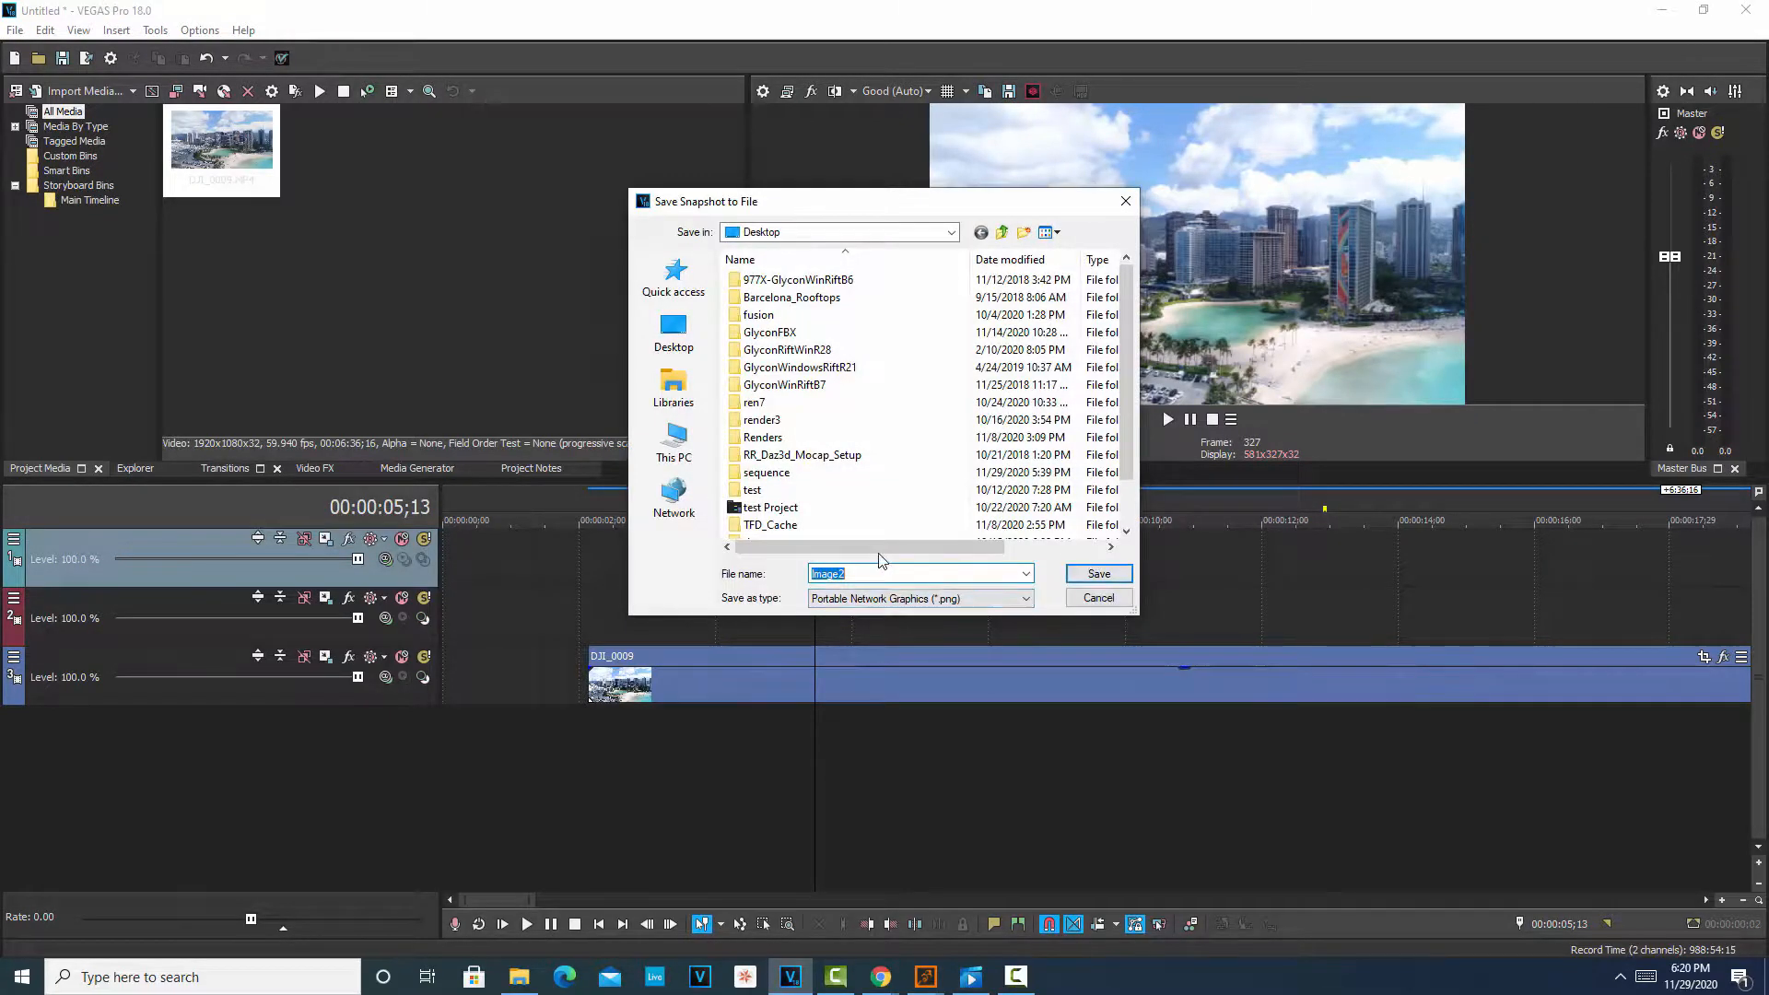
pyautogui.click(1098, 575)
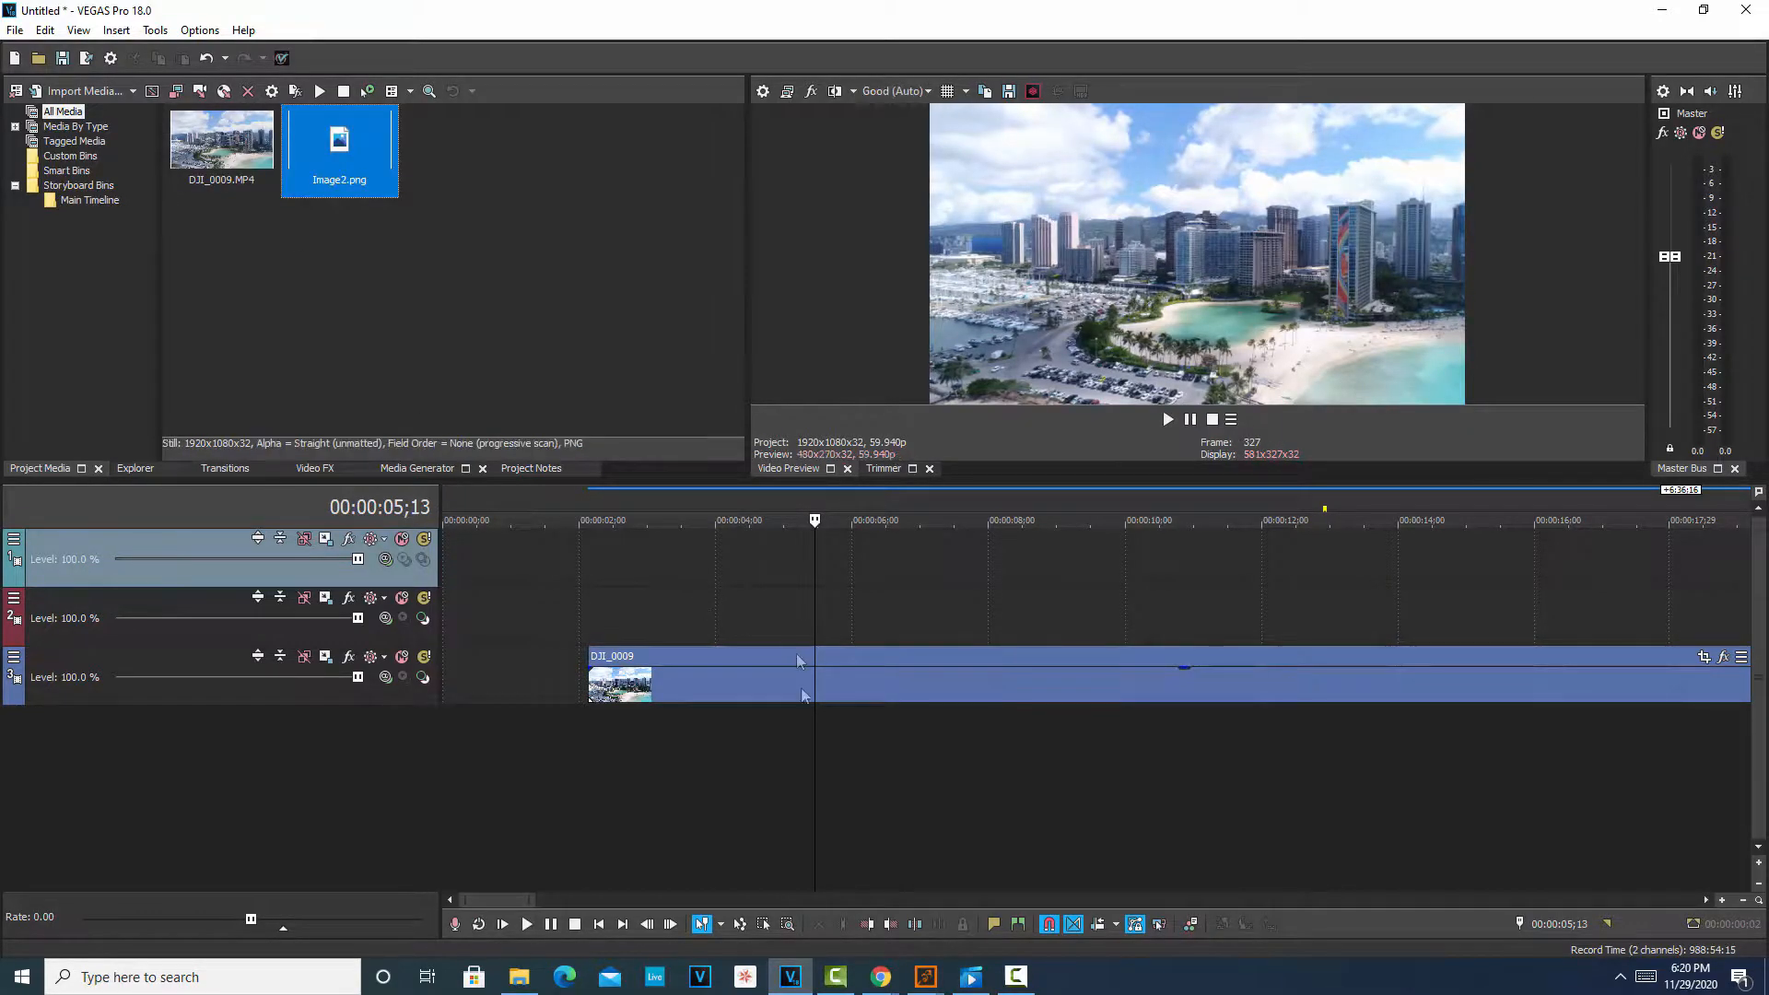
# - Replace the DJI_0009 clip on the third track with Image2.png, starting slightly before the playhead
pyautogui.click(798, 689)
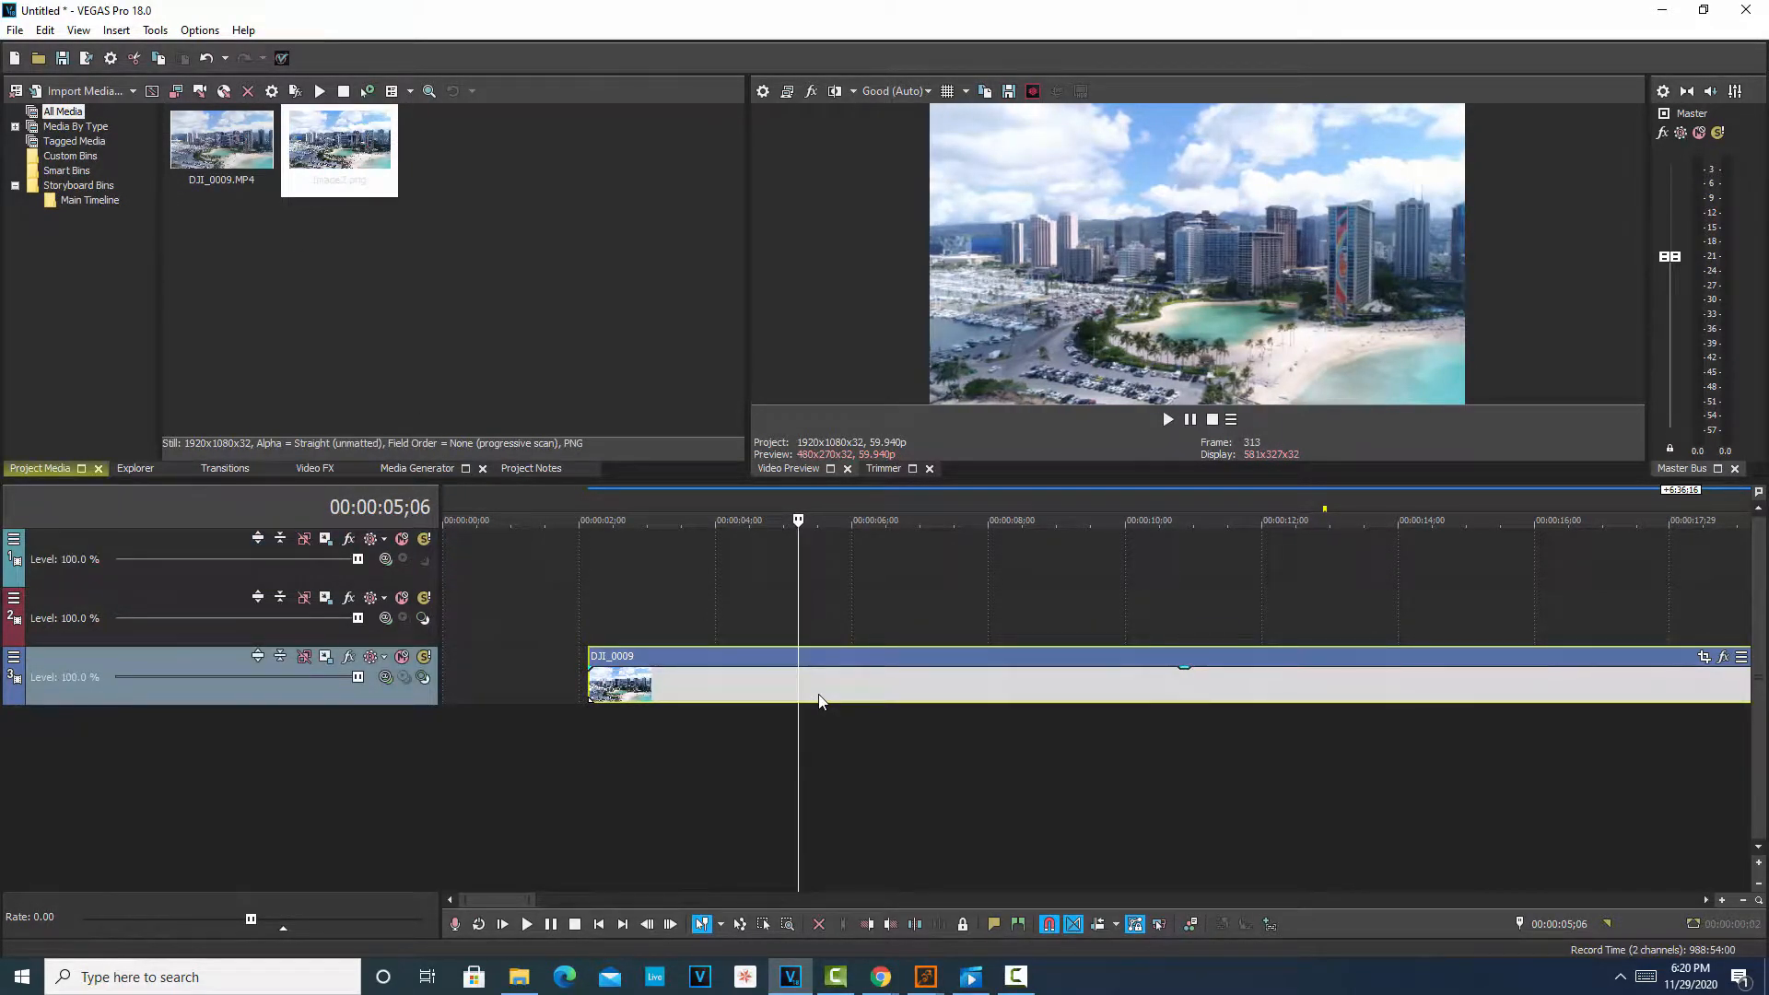
pyautogui.press('Delete')
pyautogui.click(339, 189)
pyautogui.moveTo(340, 187); pyautogui.dragTo(777, 665)
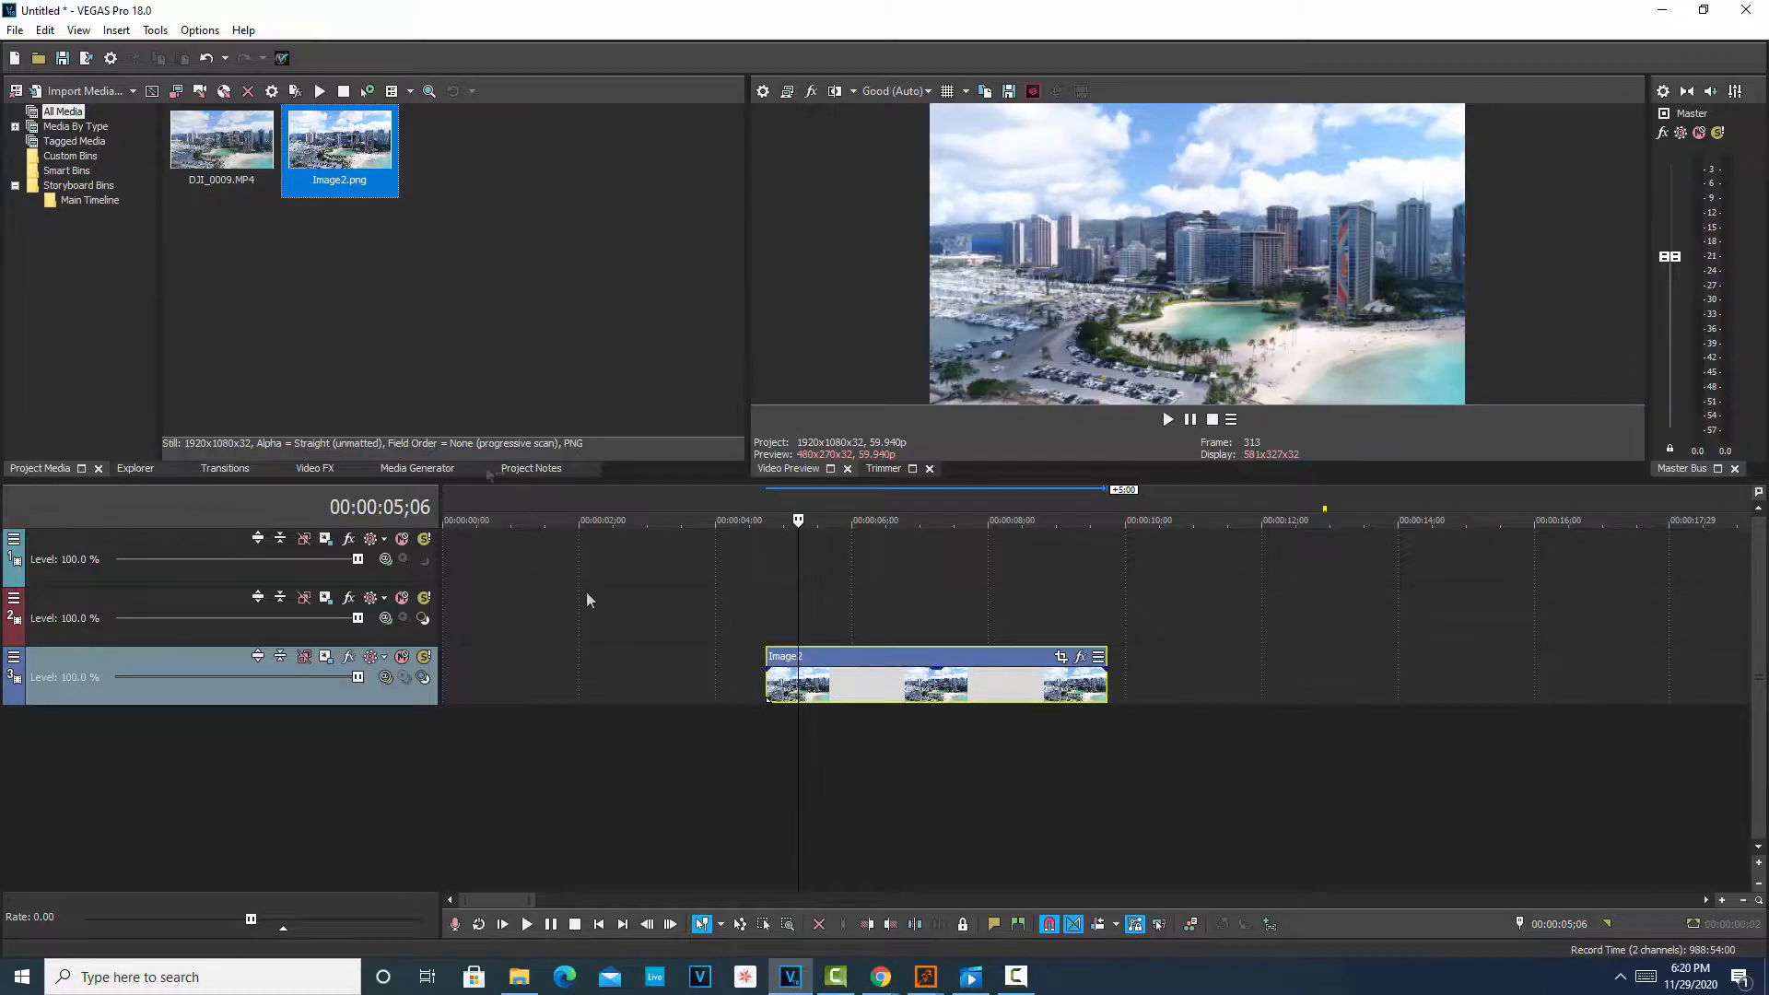
# - Start a media import and open the sequence folder on the Desktop
pyautogui.click(14, 30)
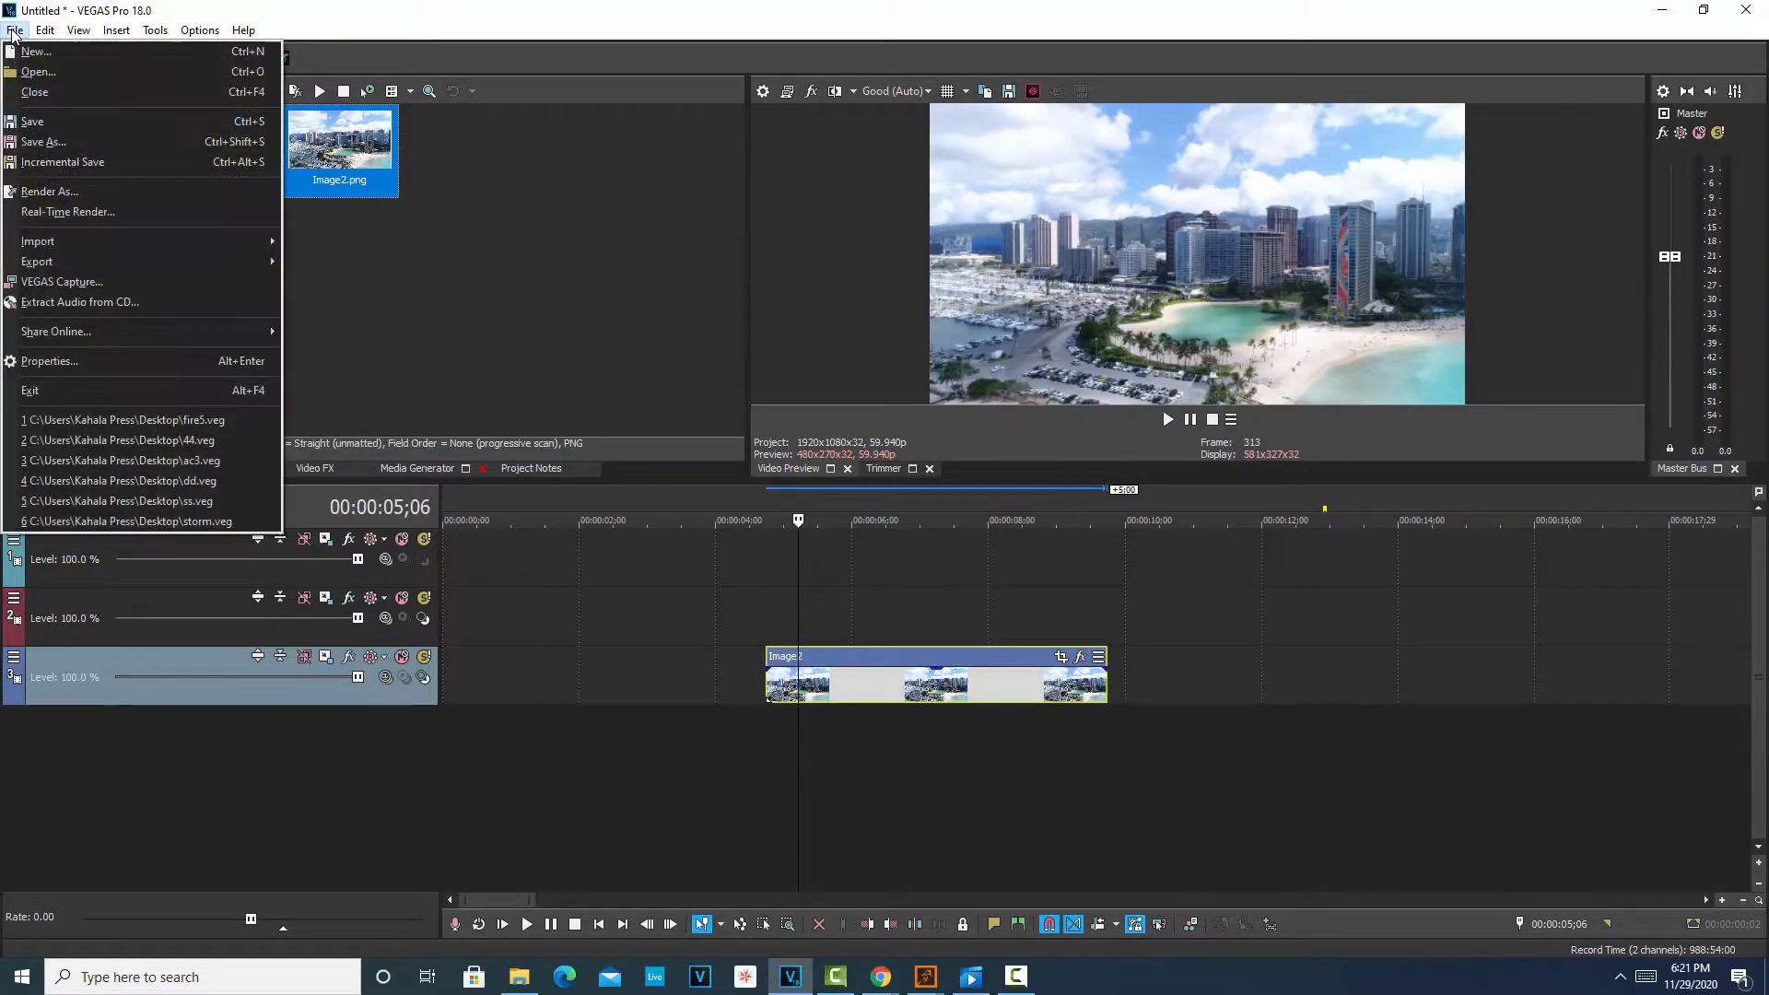
pyautogui.moveTo(260, 247)
pyautogui.click(392, 242)
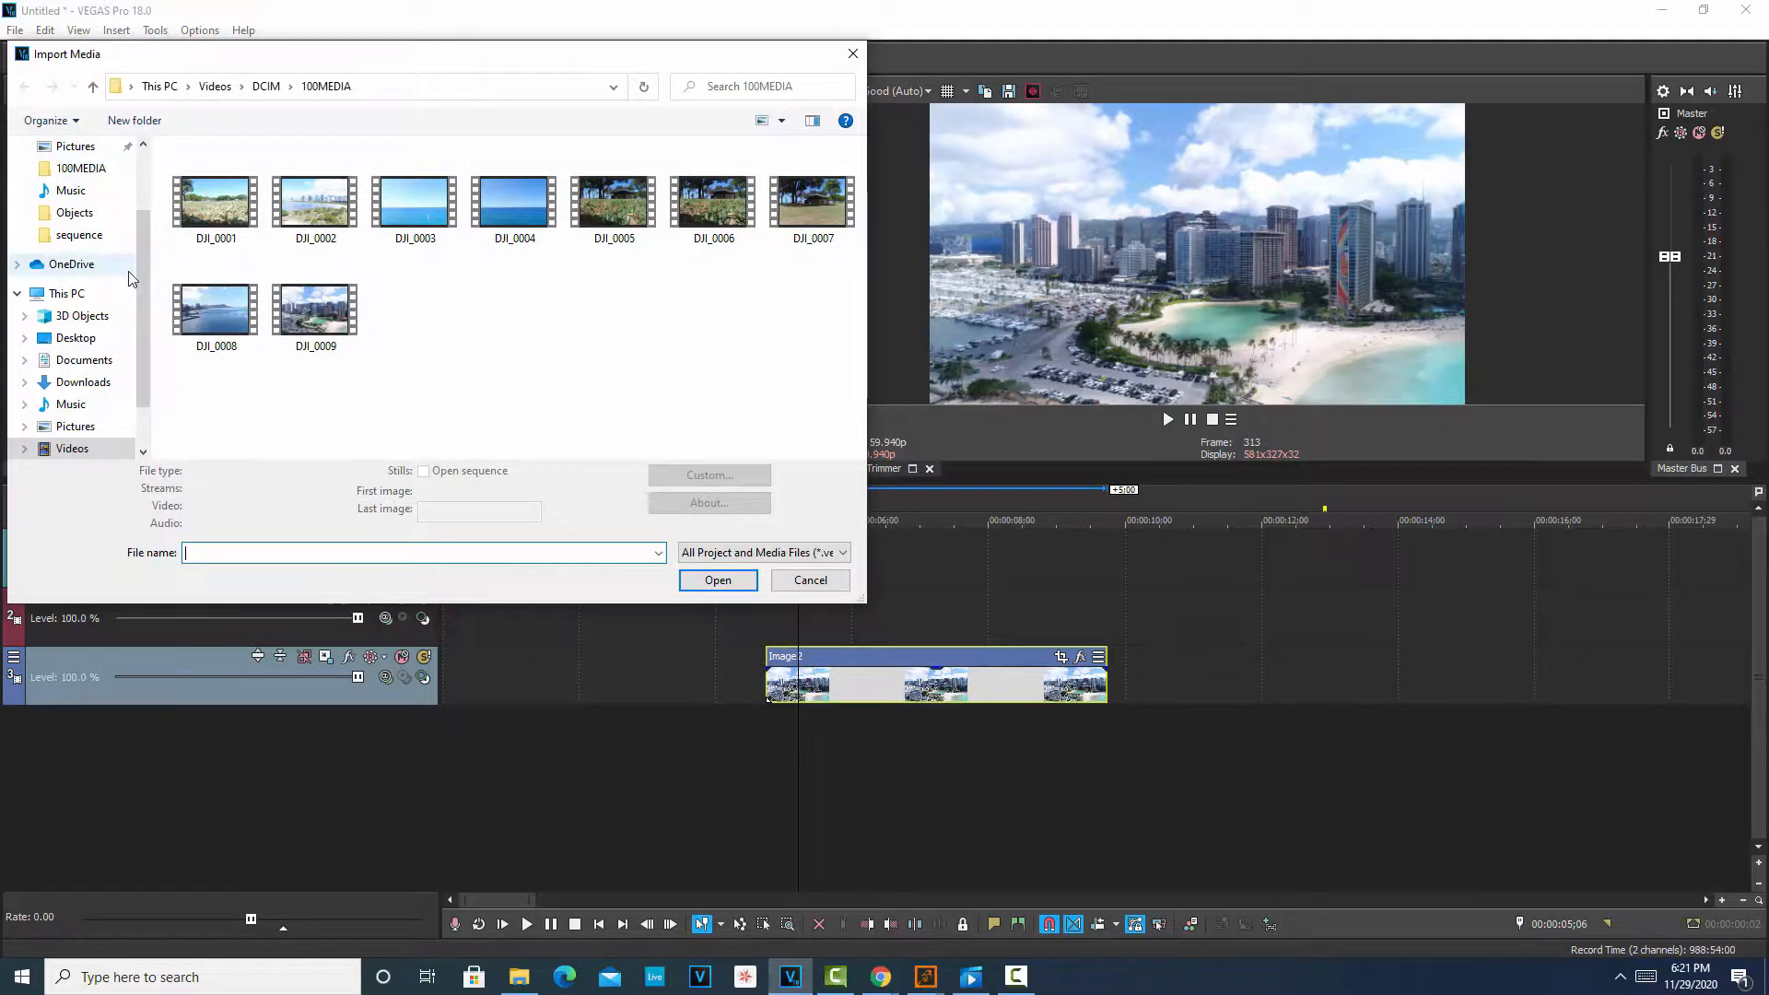
pyautogui.scroll(2, 92, 217)
pyautogui.click(76, 183)
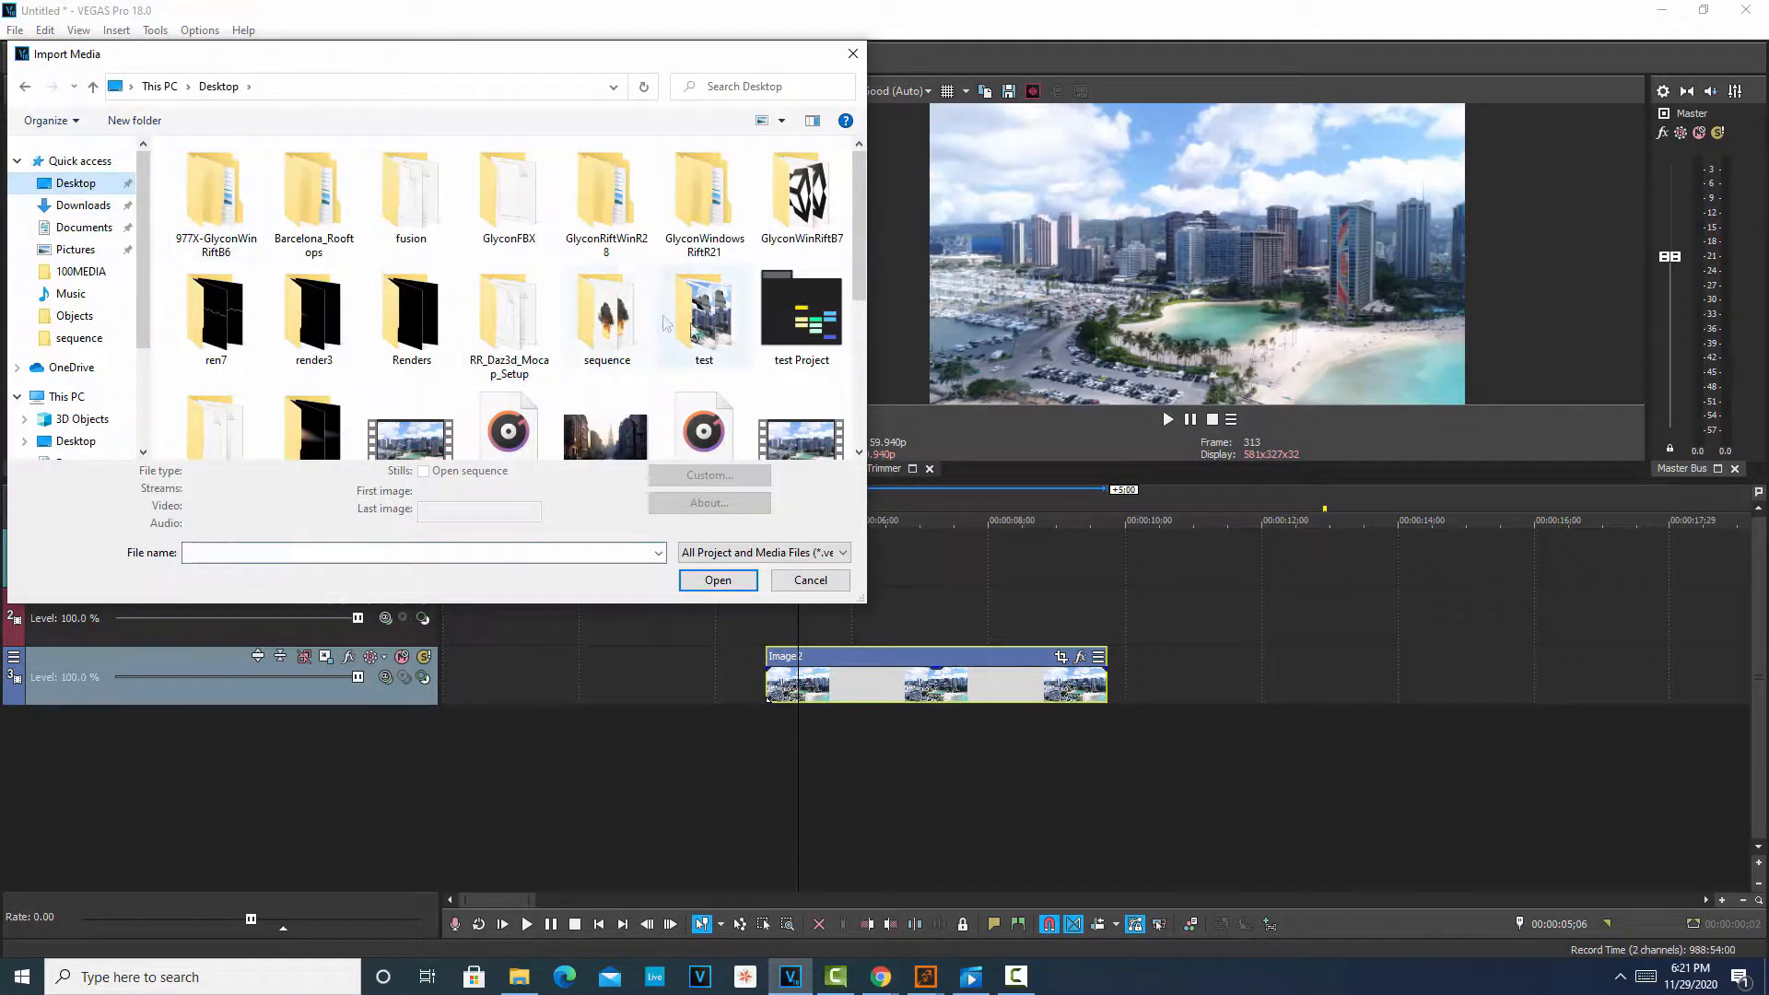
pyautogui.doubleClick(629, 341)
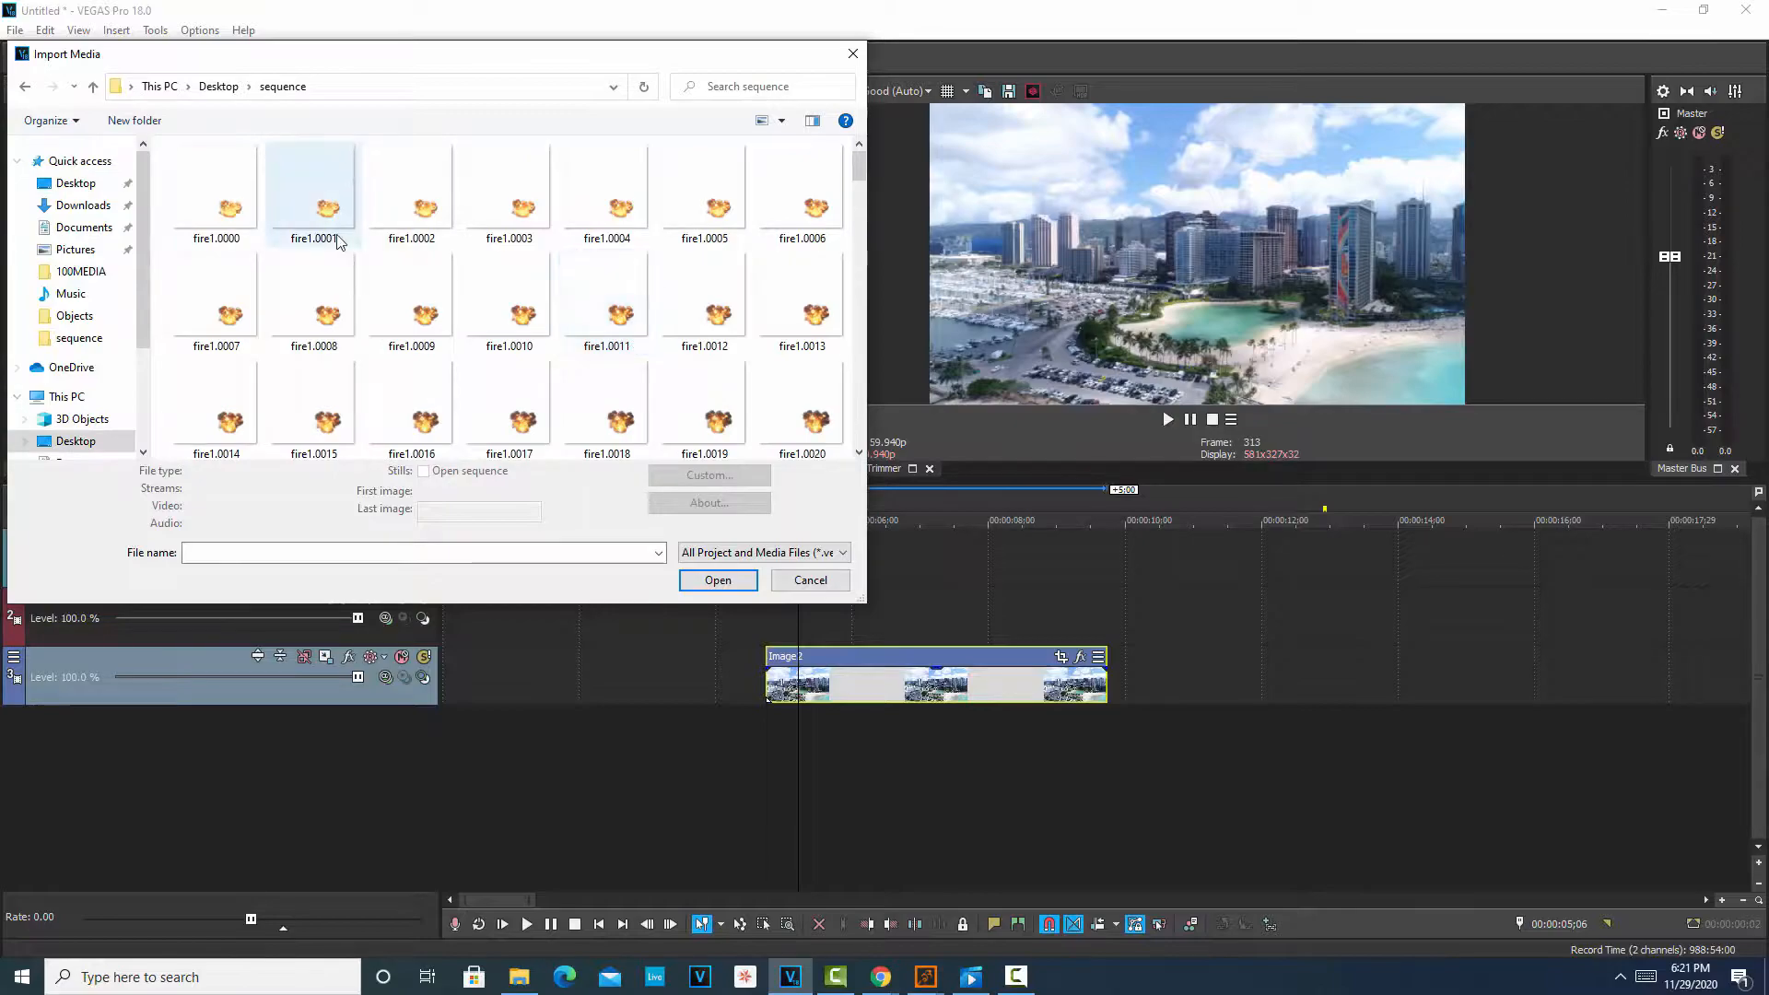
# - Import the fire PNGs from fire1.0033 through 199 as an image sequence, and place it on the second track above Image2, keeping the project video settings
pyautogui.click(234, 190)
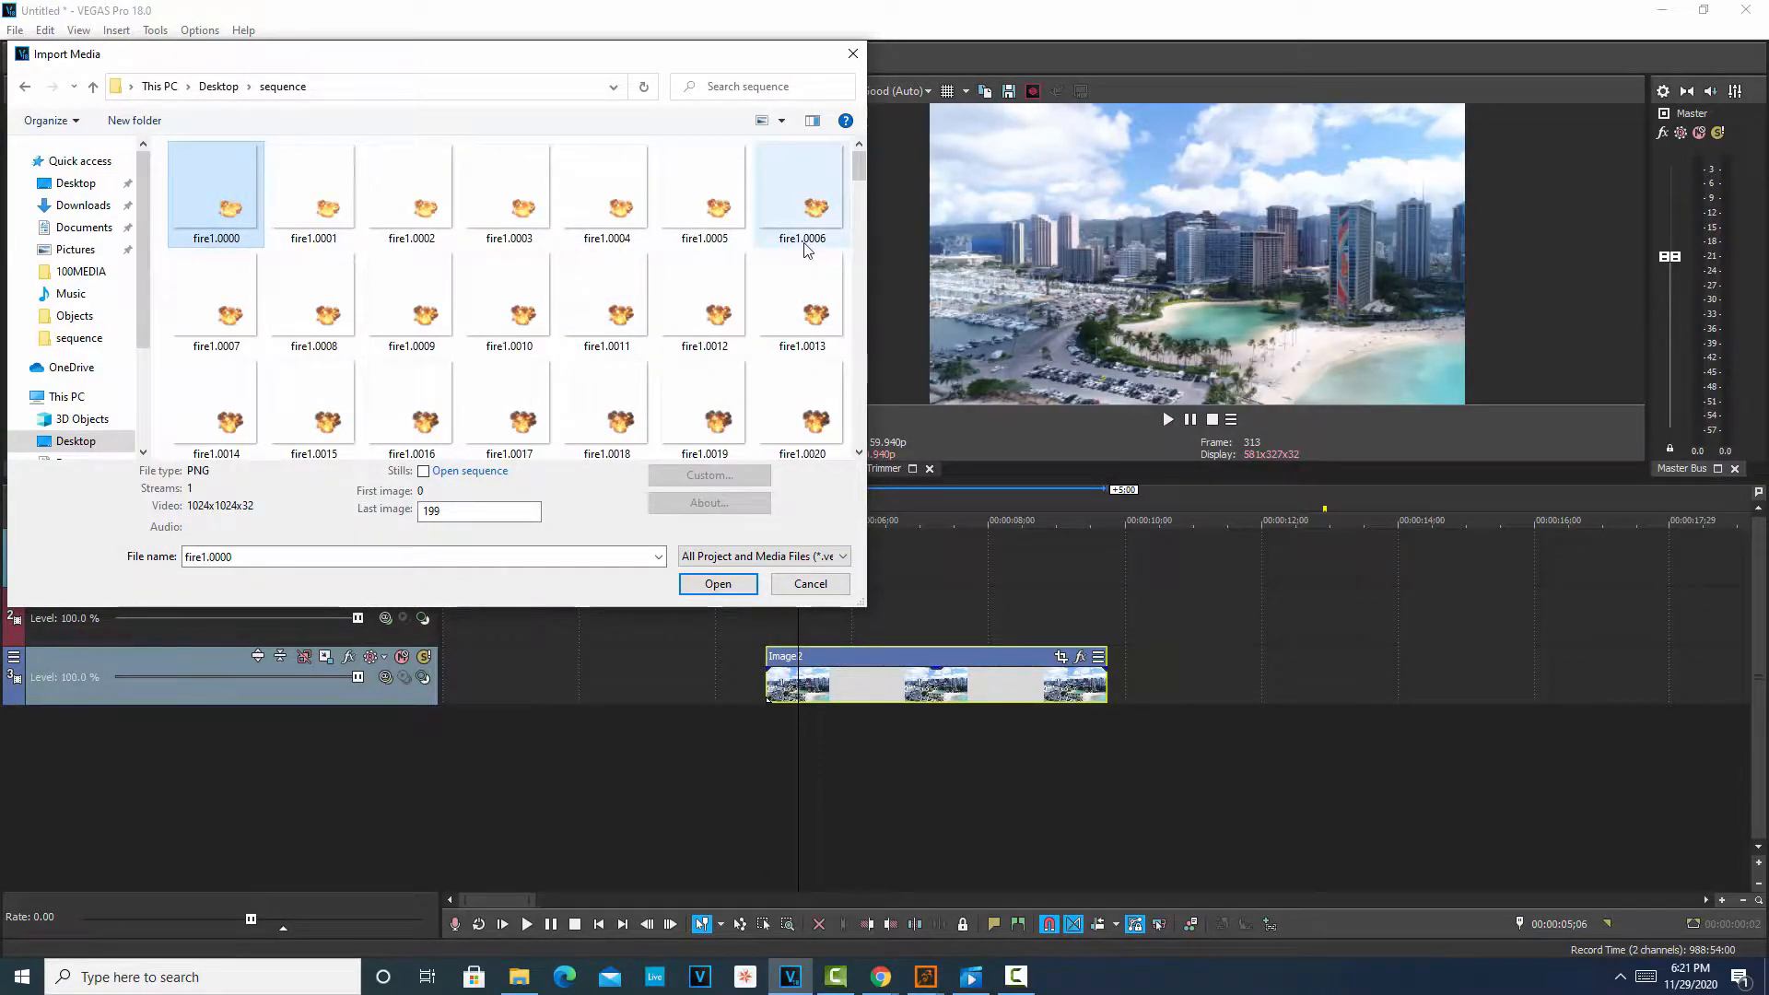
pyautogui.scroll(-5, 803, 253)
pyautogui.scroll(3, 804, 253)
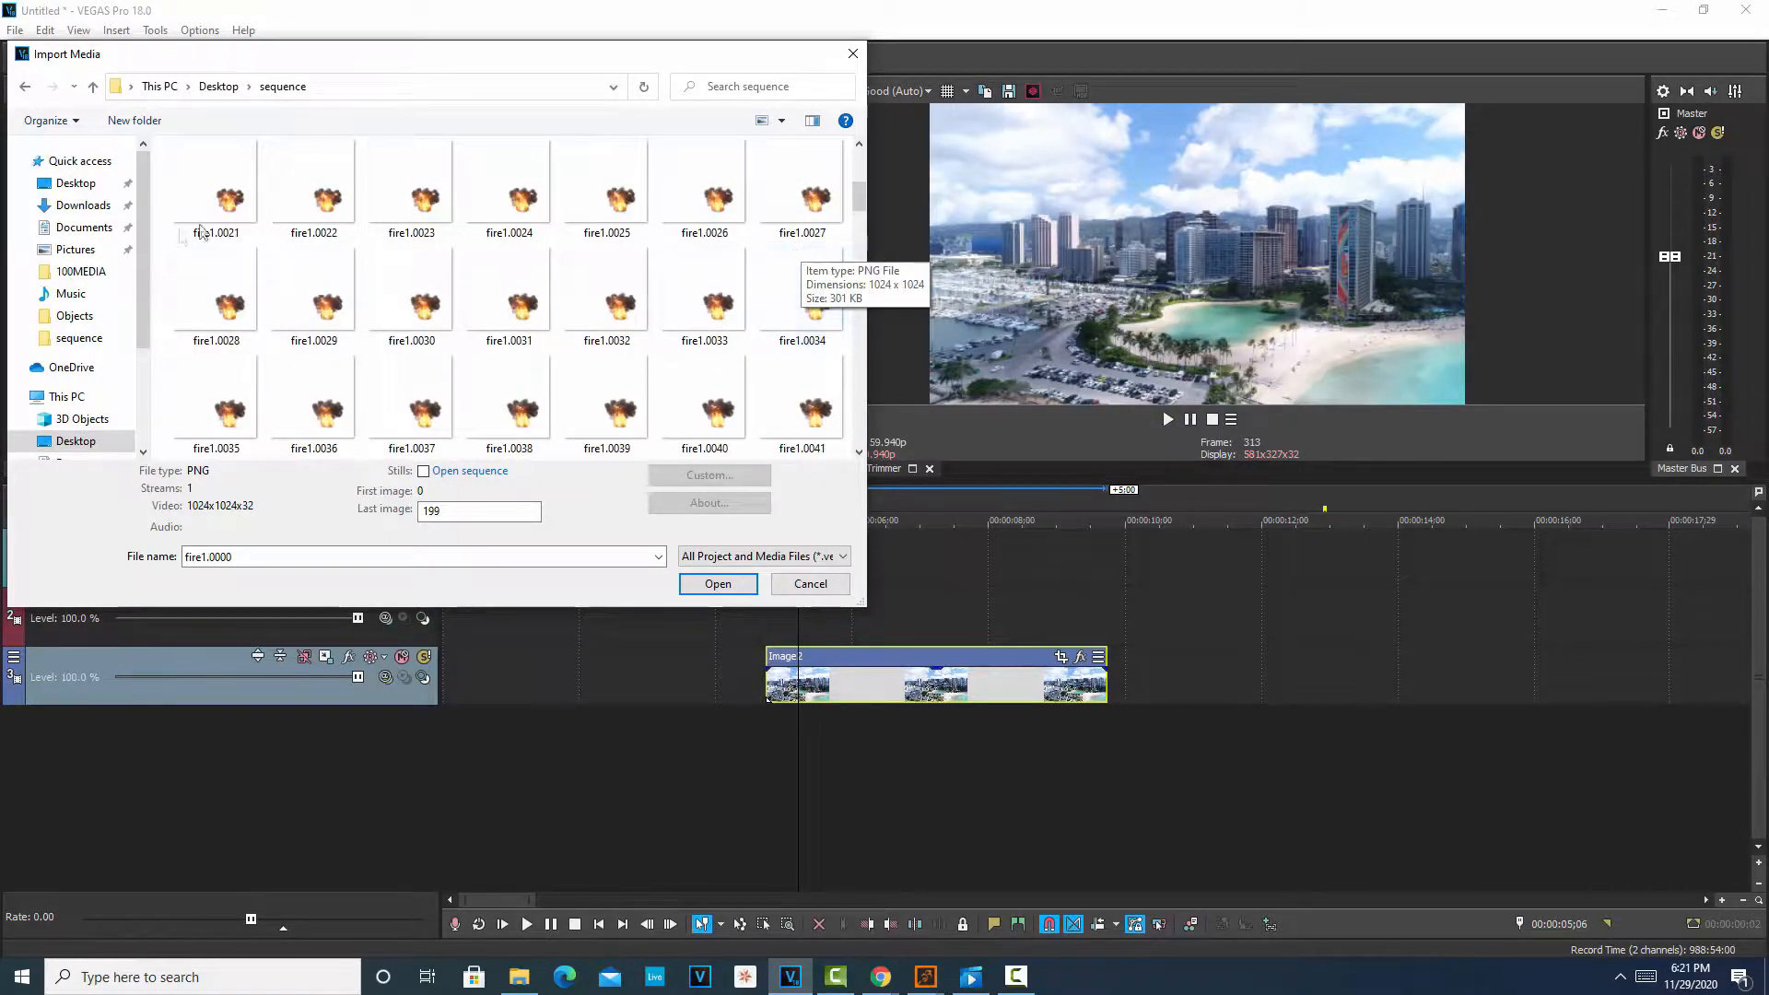
pyautogui.click(710, 265)
pyautogui.click(422, 506)
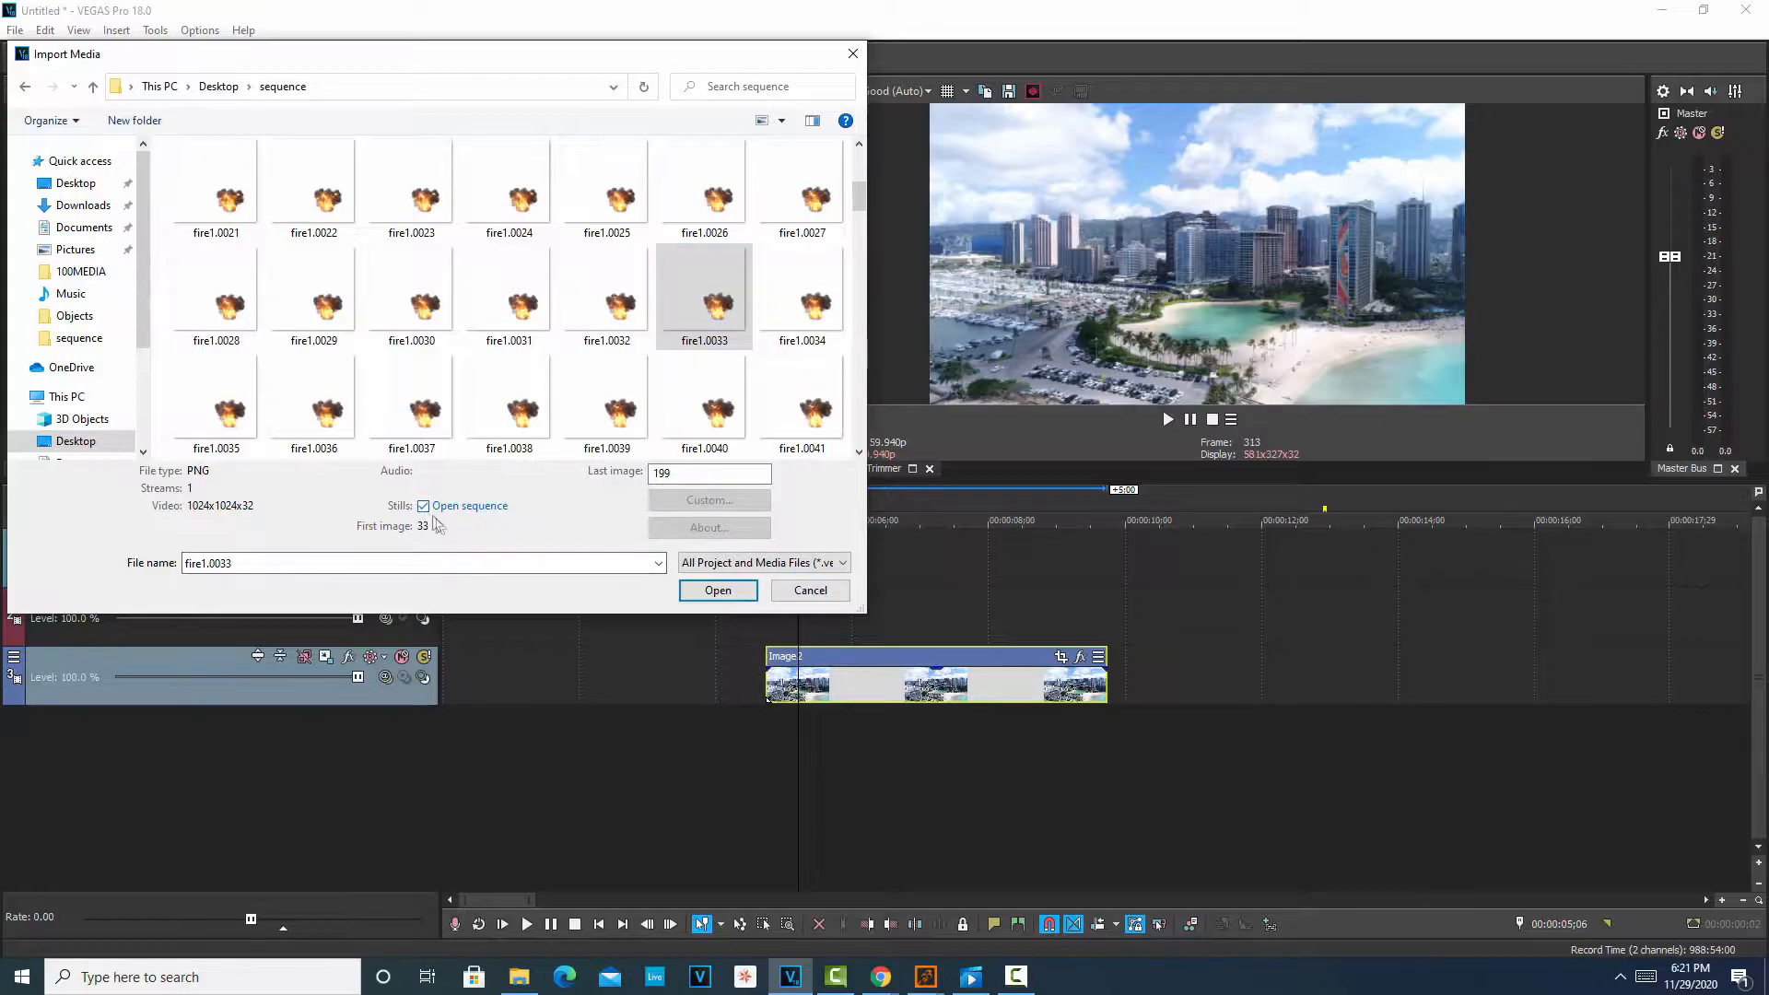
pyautogui.click(732, 594)
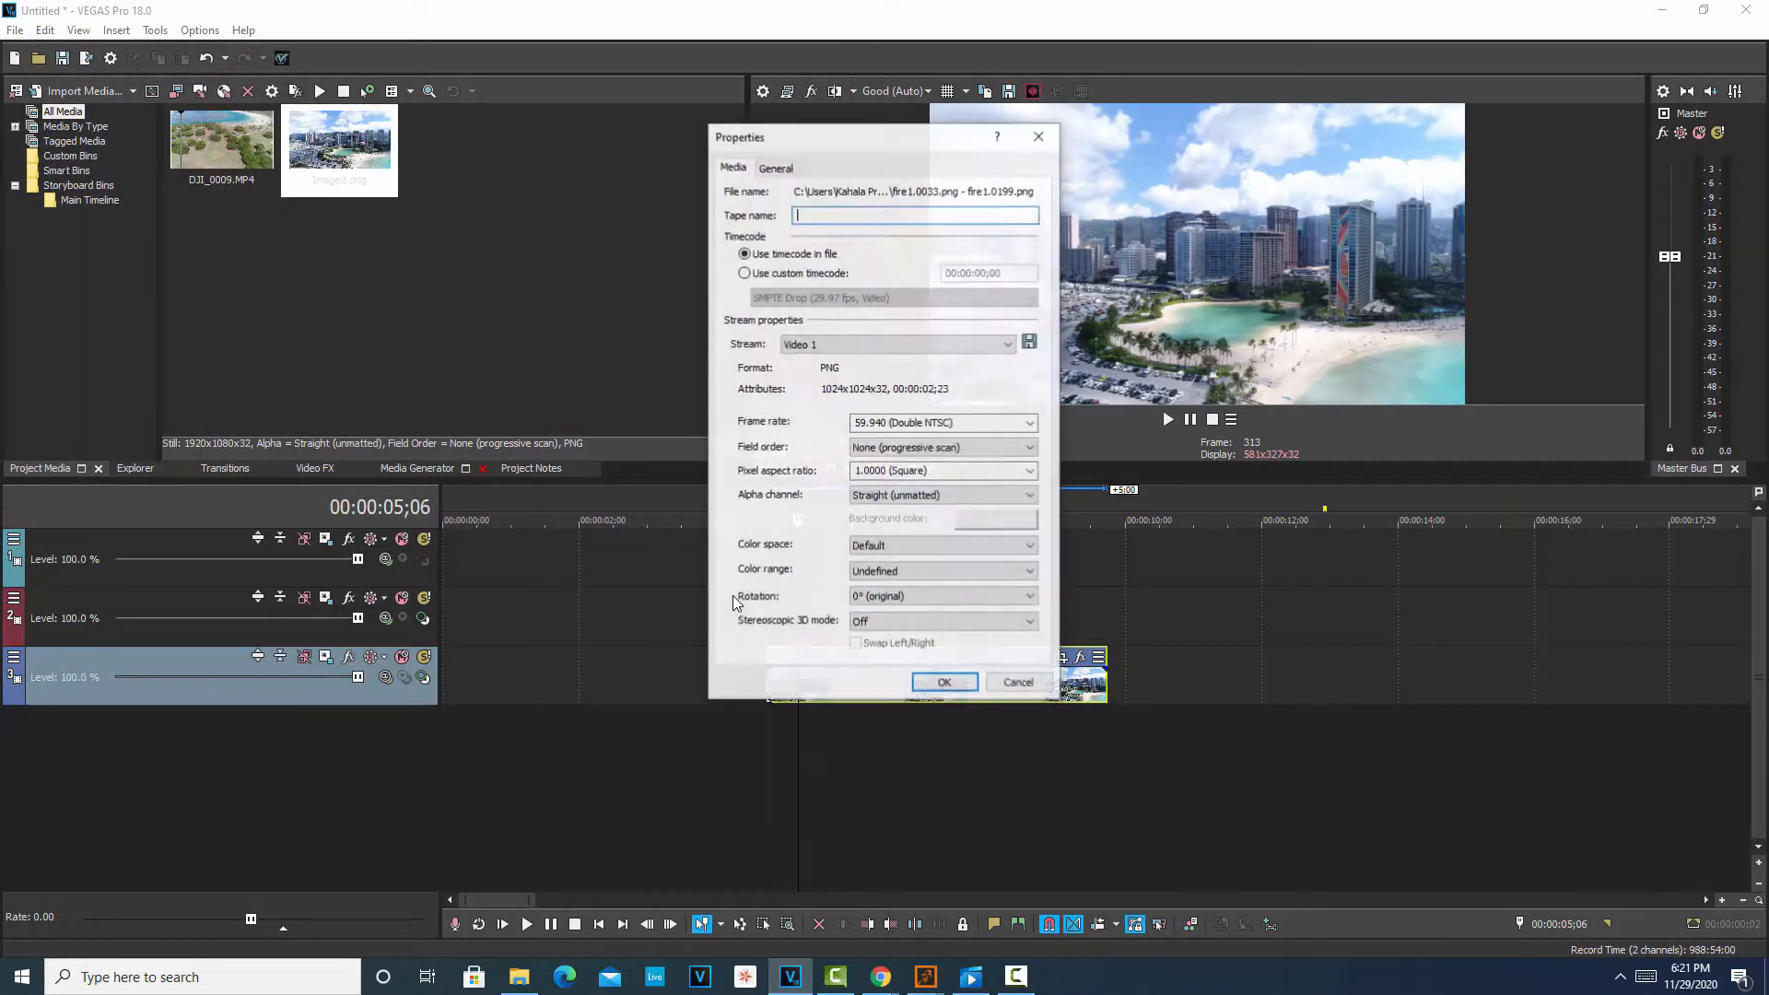
pyautogui.click(944, 684)
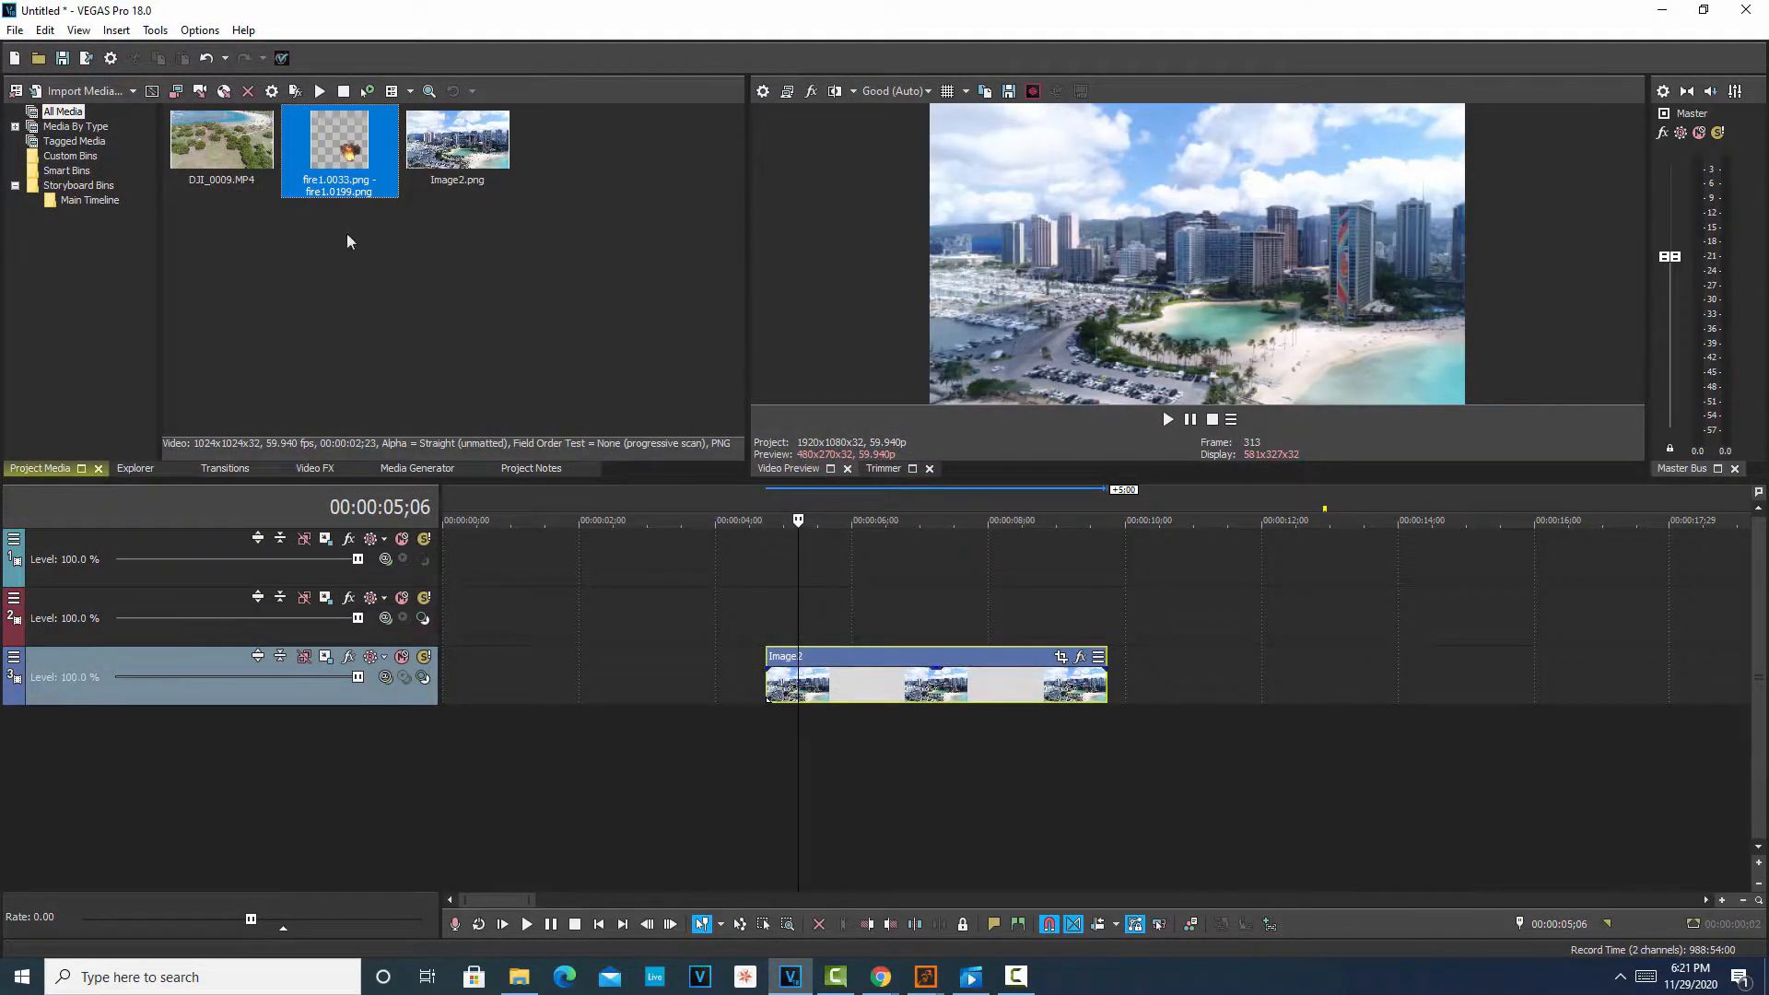
pyautogui.moveTo(382, 189); pyautogui.dragTo(775, 612)
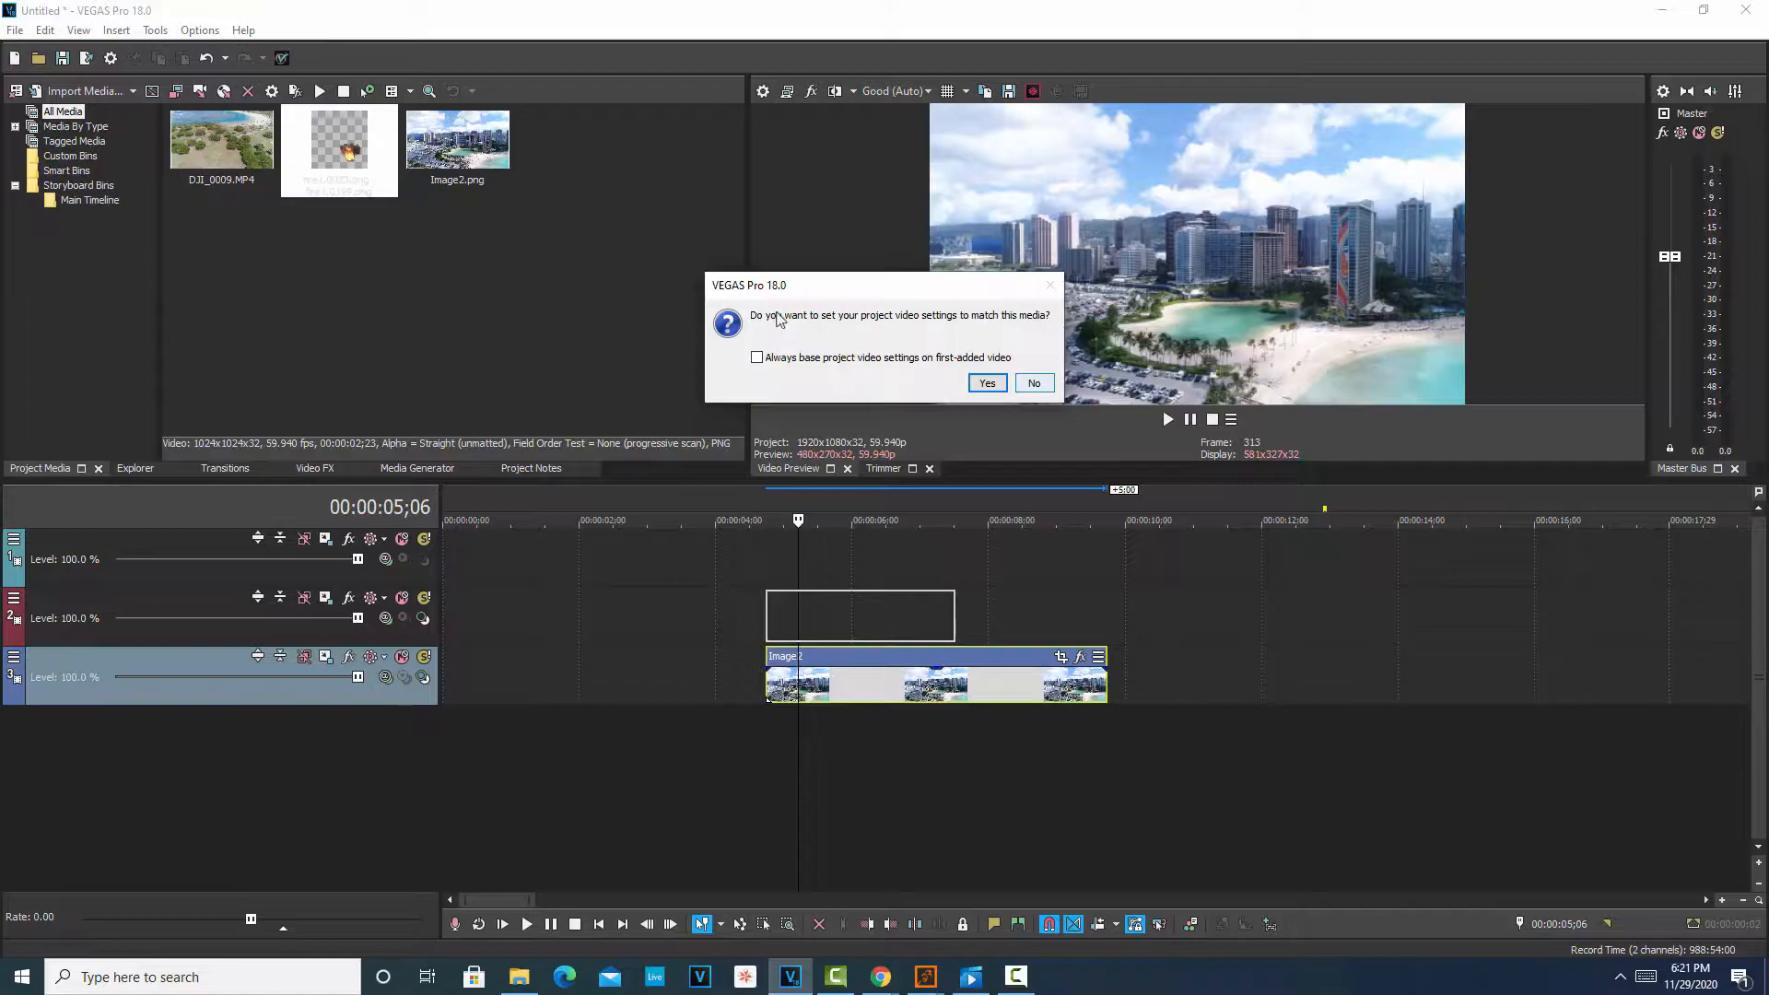
pyautogui.click(1040, 384)
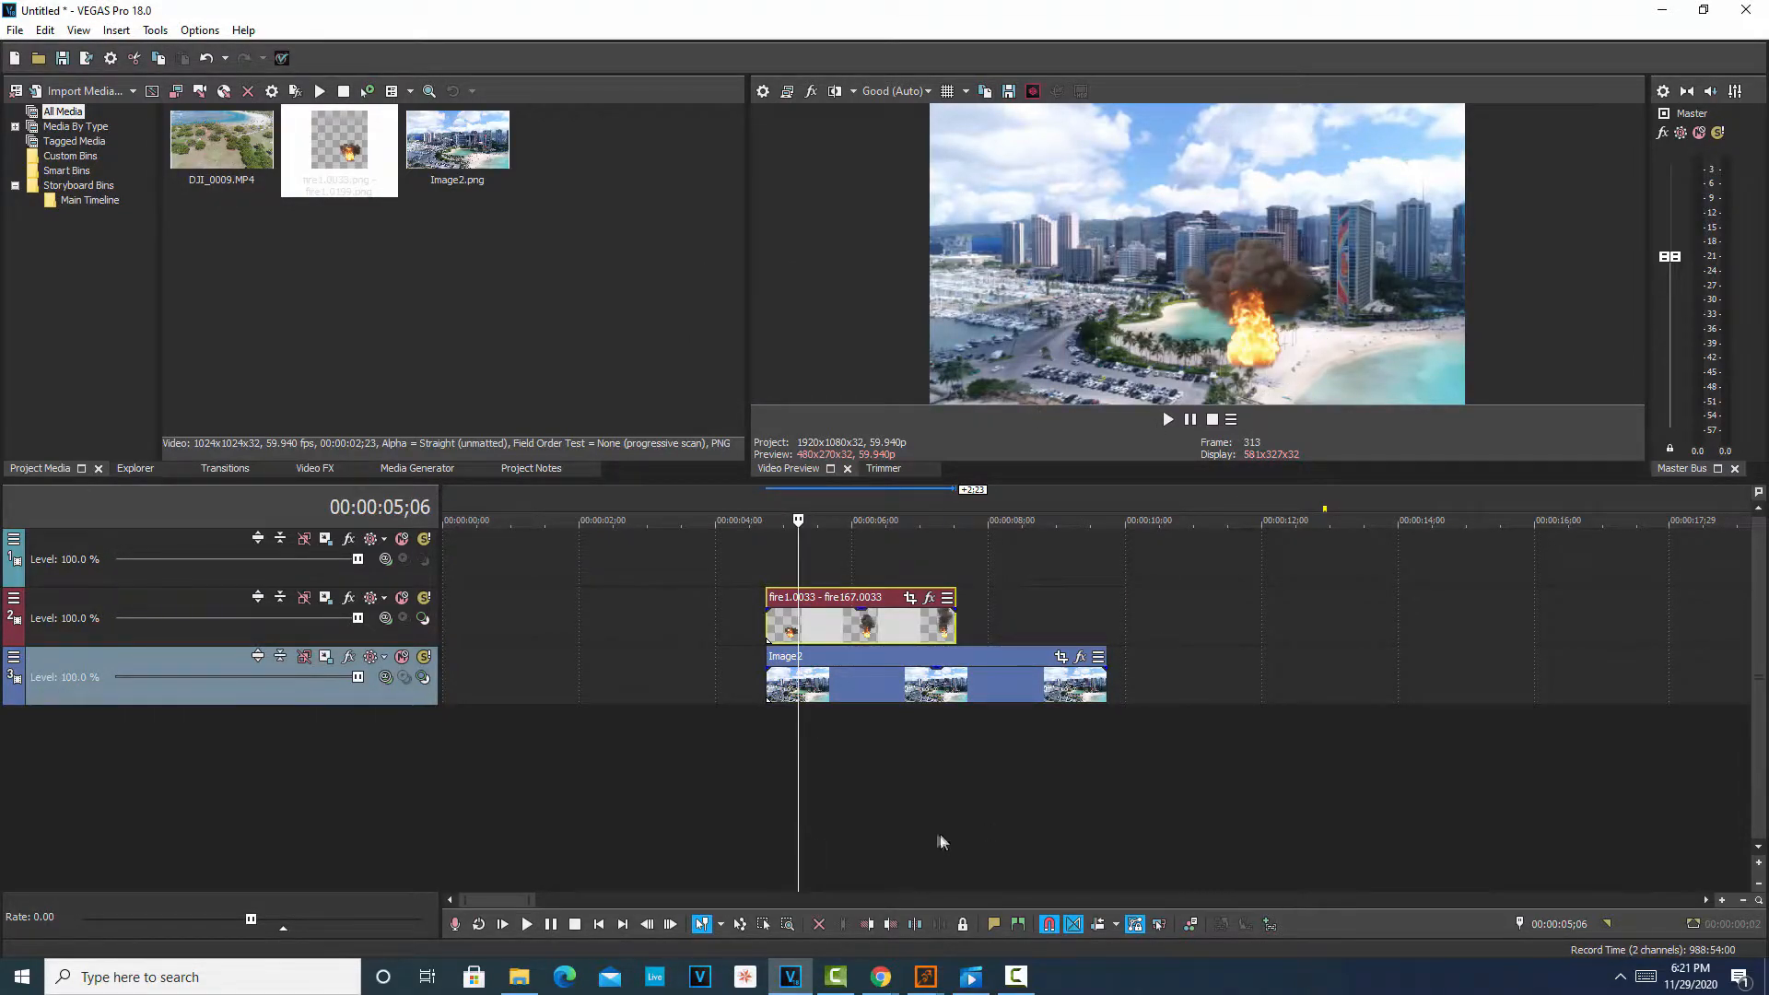
# - Play back the fire and smoke composite several times from the start of the fire clip to check how it looks over the still
pyautogui.click(775, 754)
pyautogui.press('space')
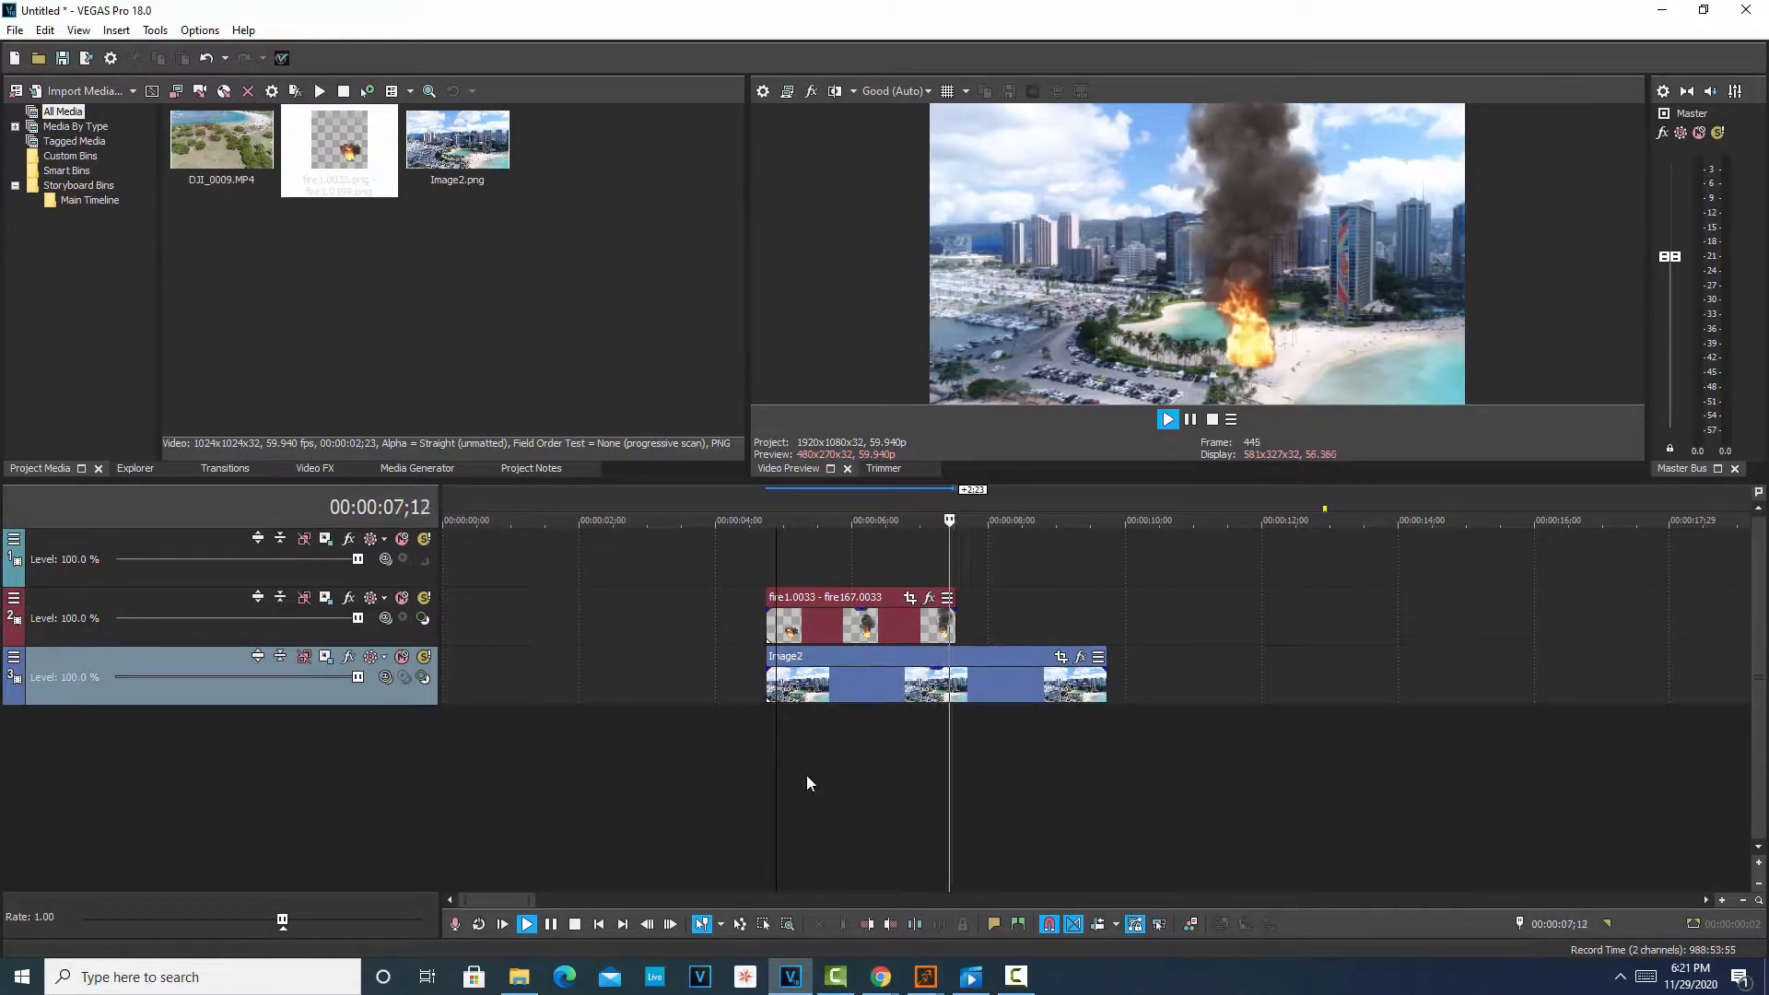
pyautogui.press('space')
pyautogui.press('space')
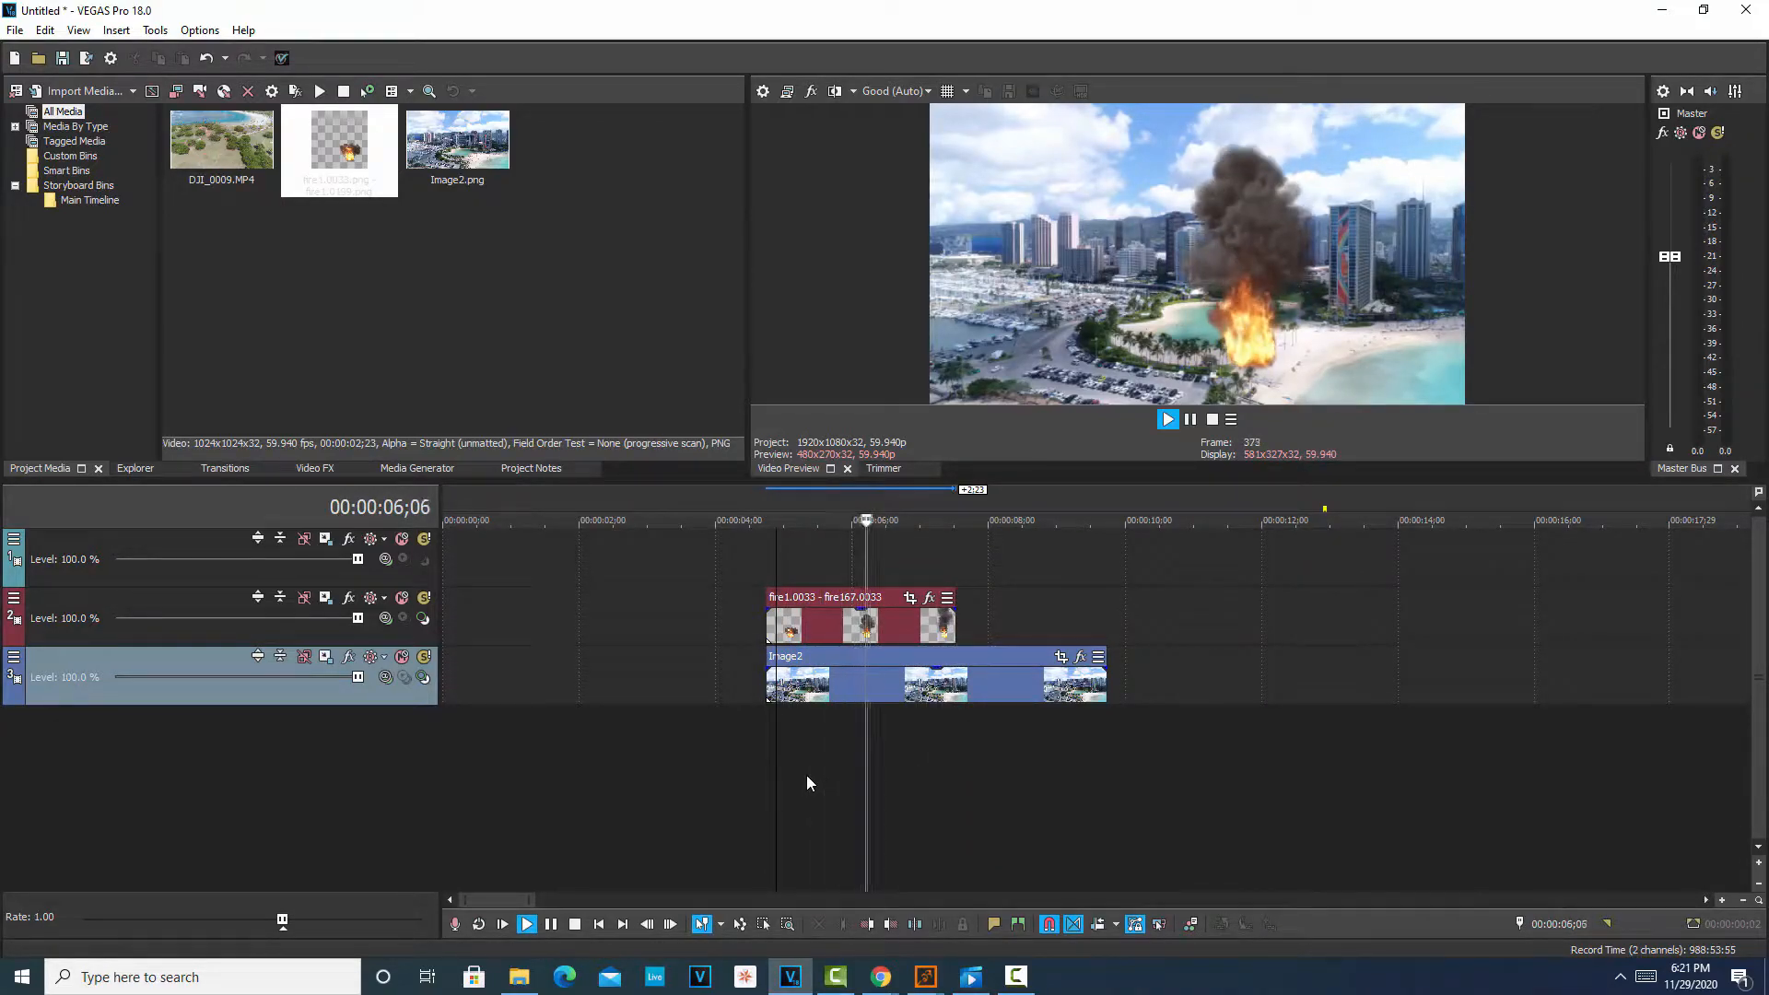
pyautogui.press('space')
pyautogui.press('space')
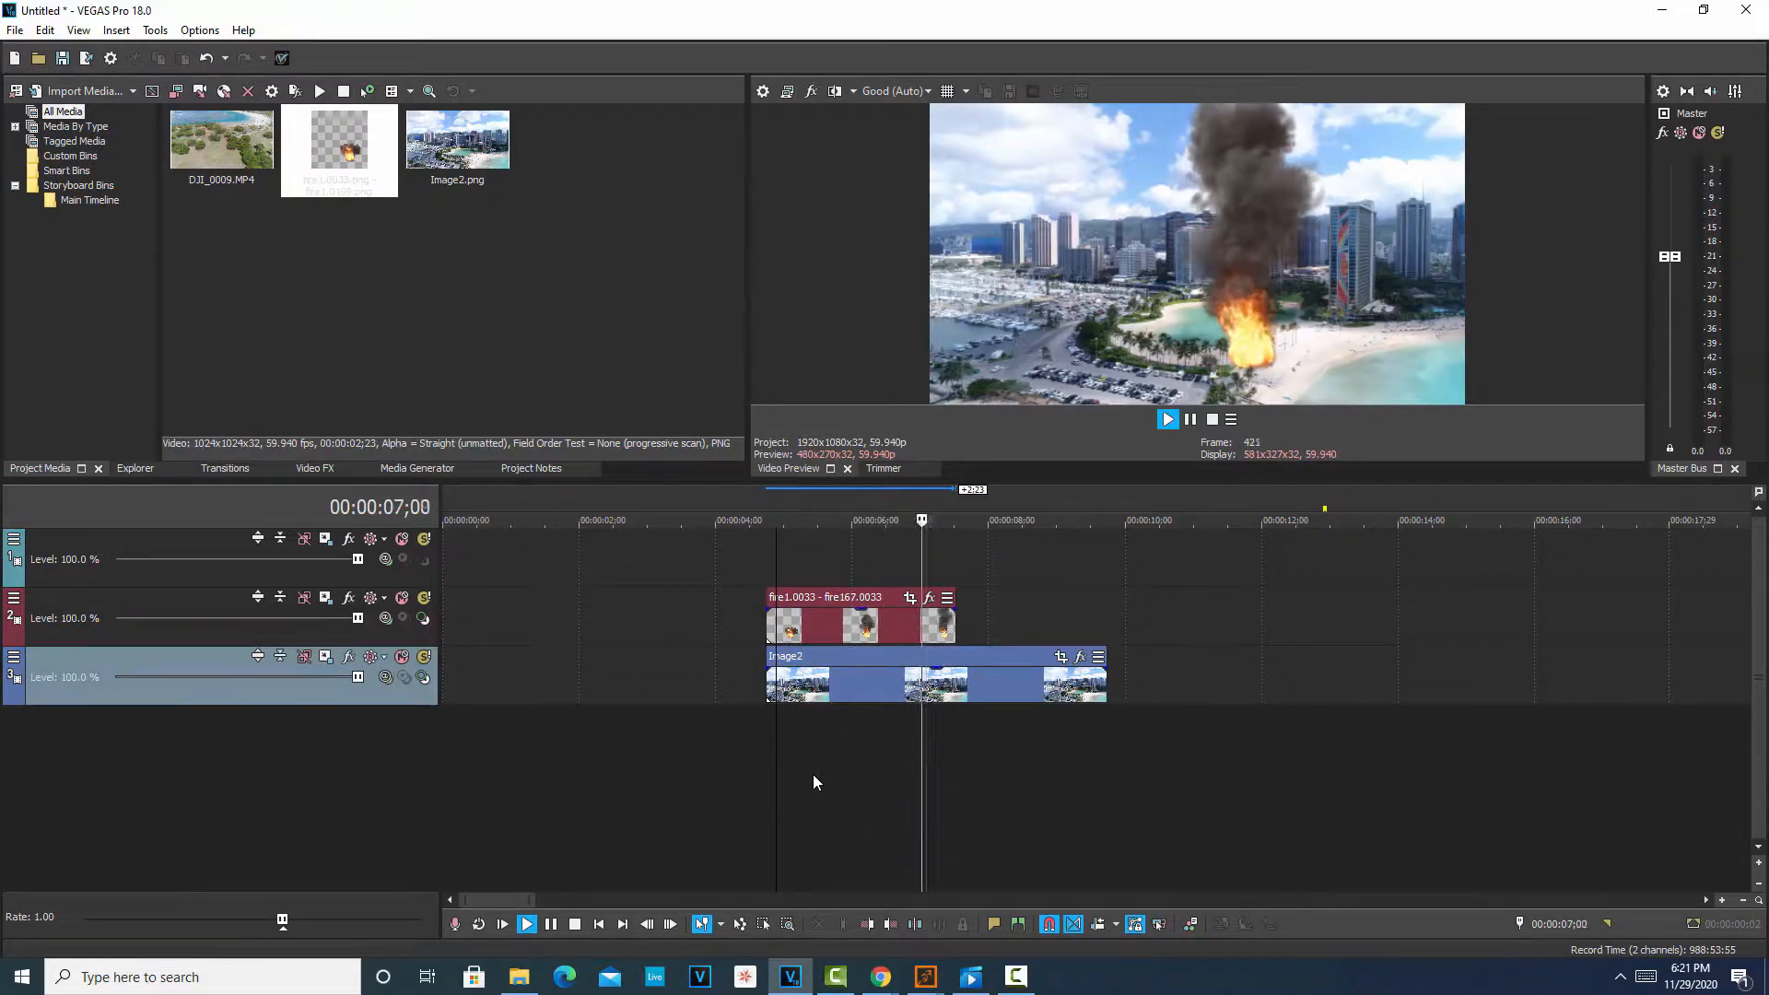
pyautogui.press('space')
pyautogui.click(770, 766)
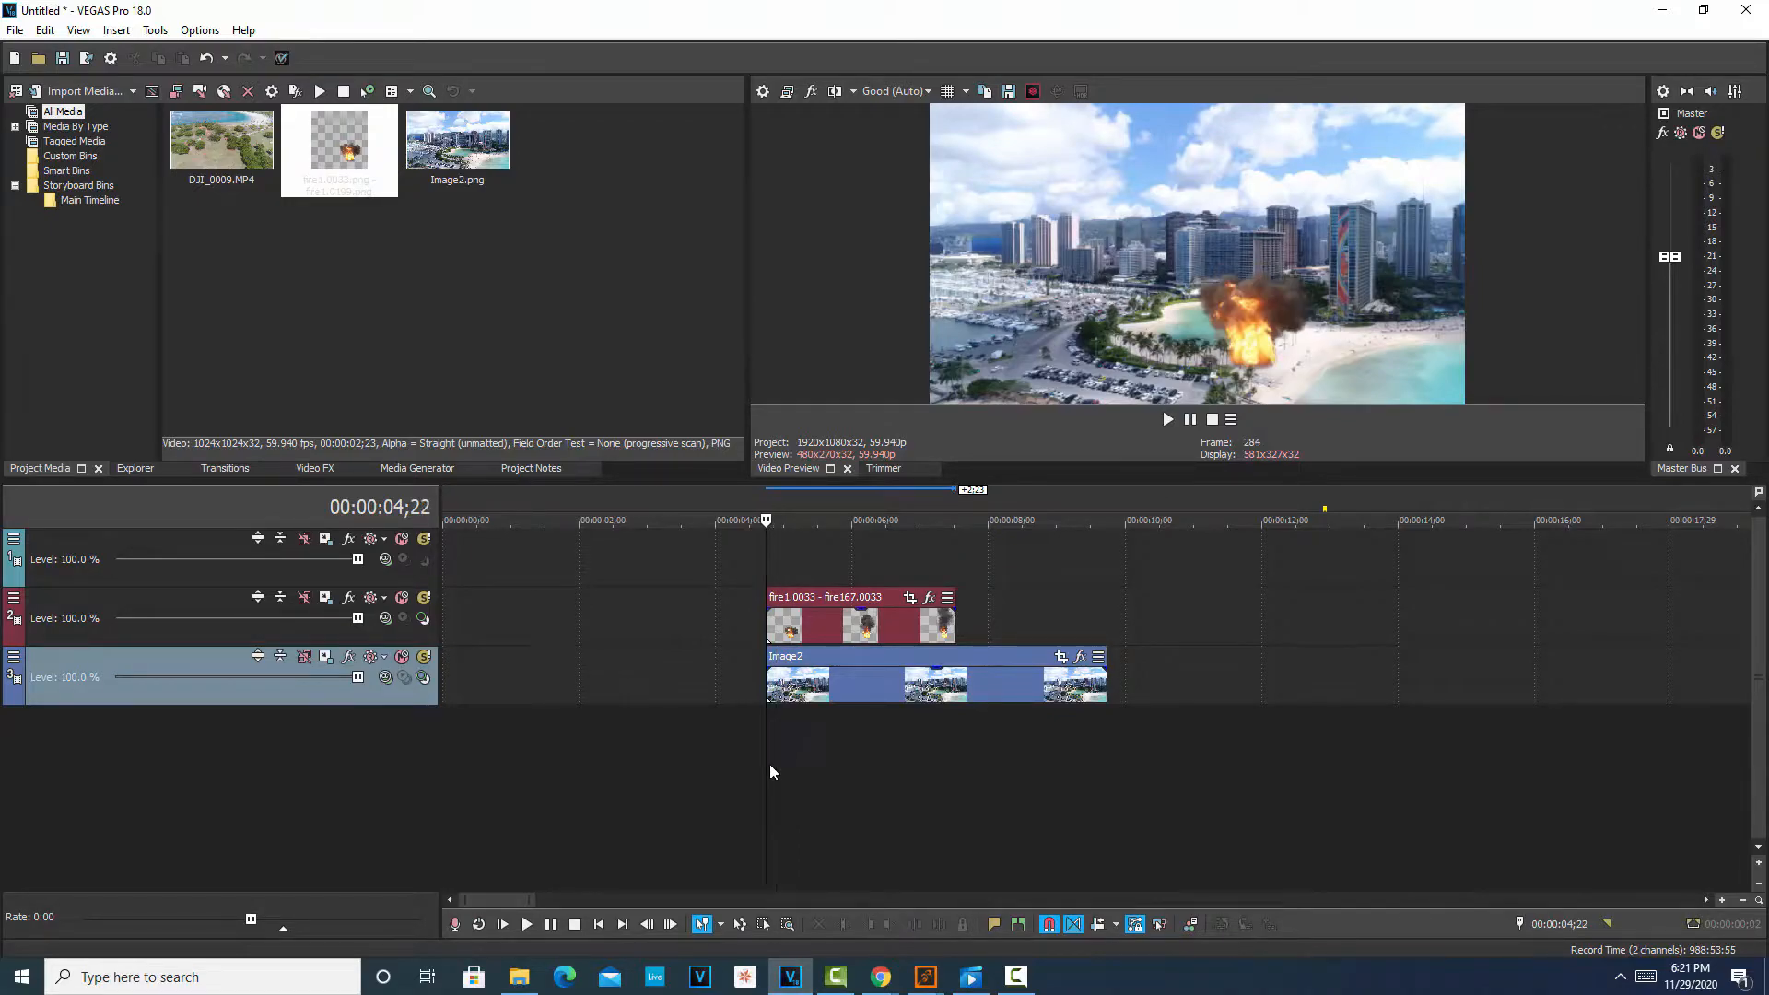
pyautogui.press('space')
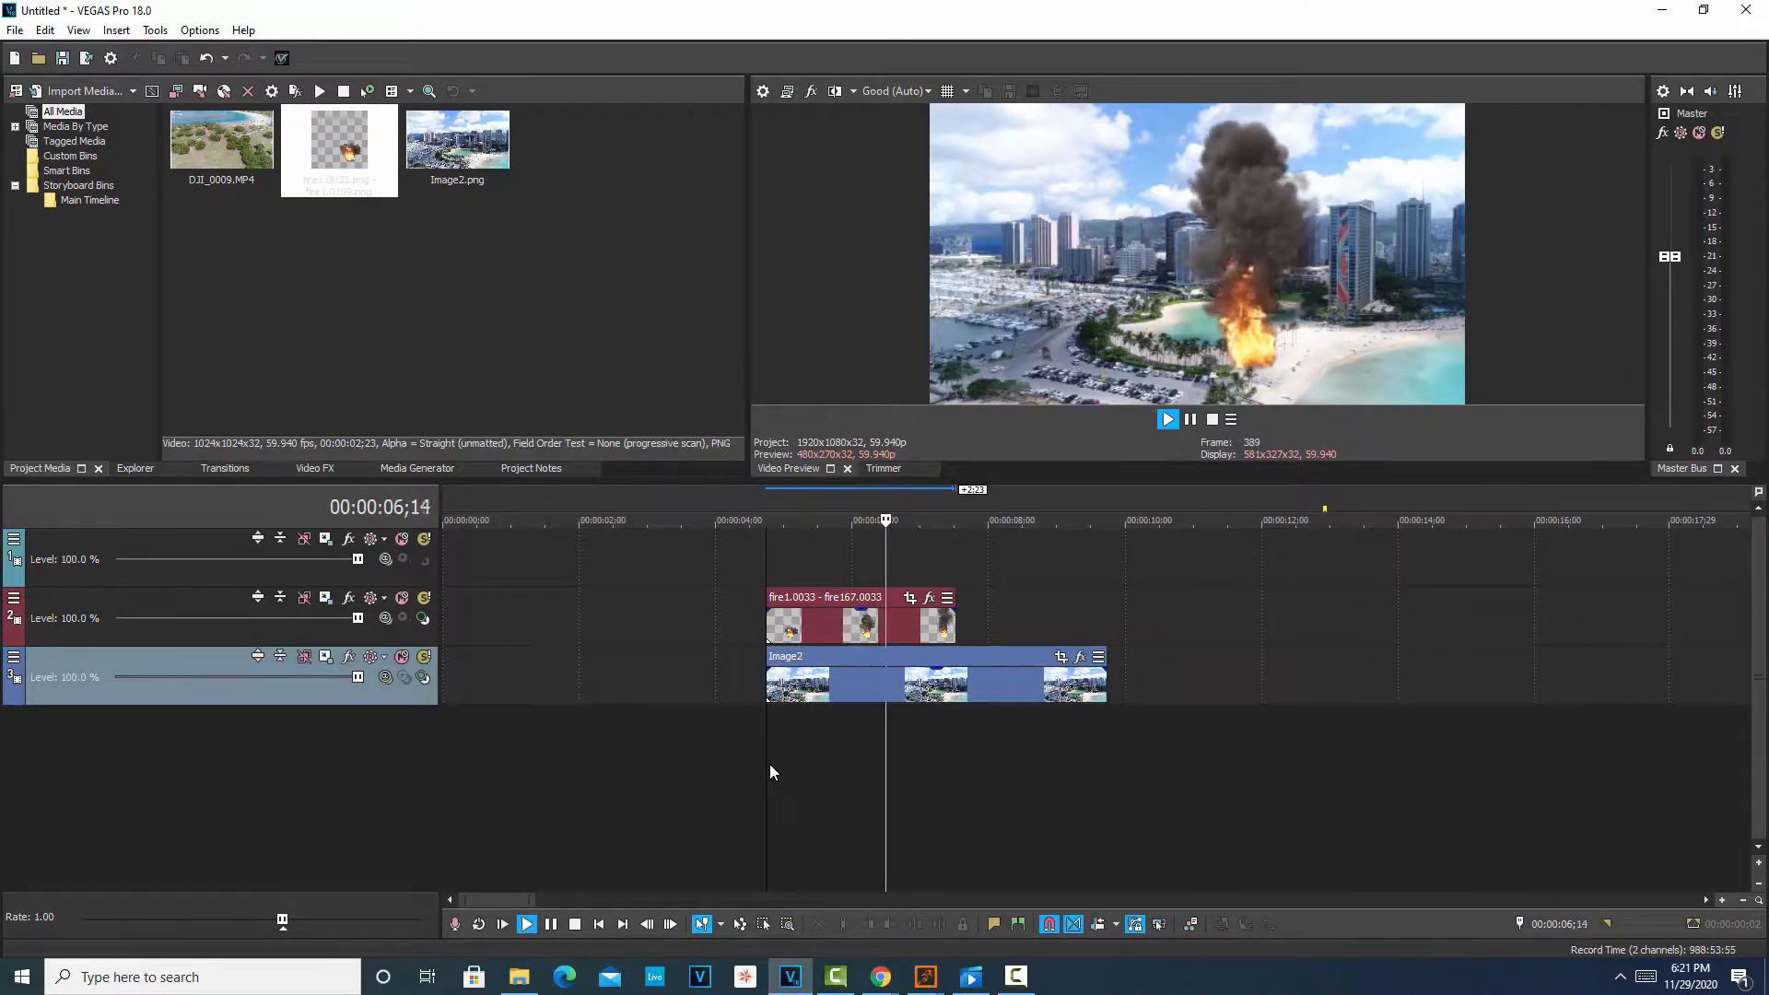
pyautogui.rightClick(770, 764)
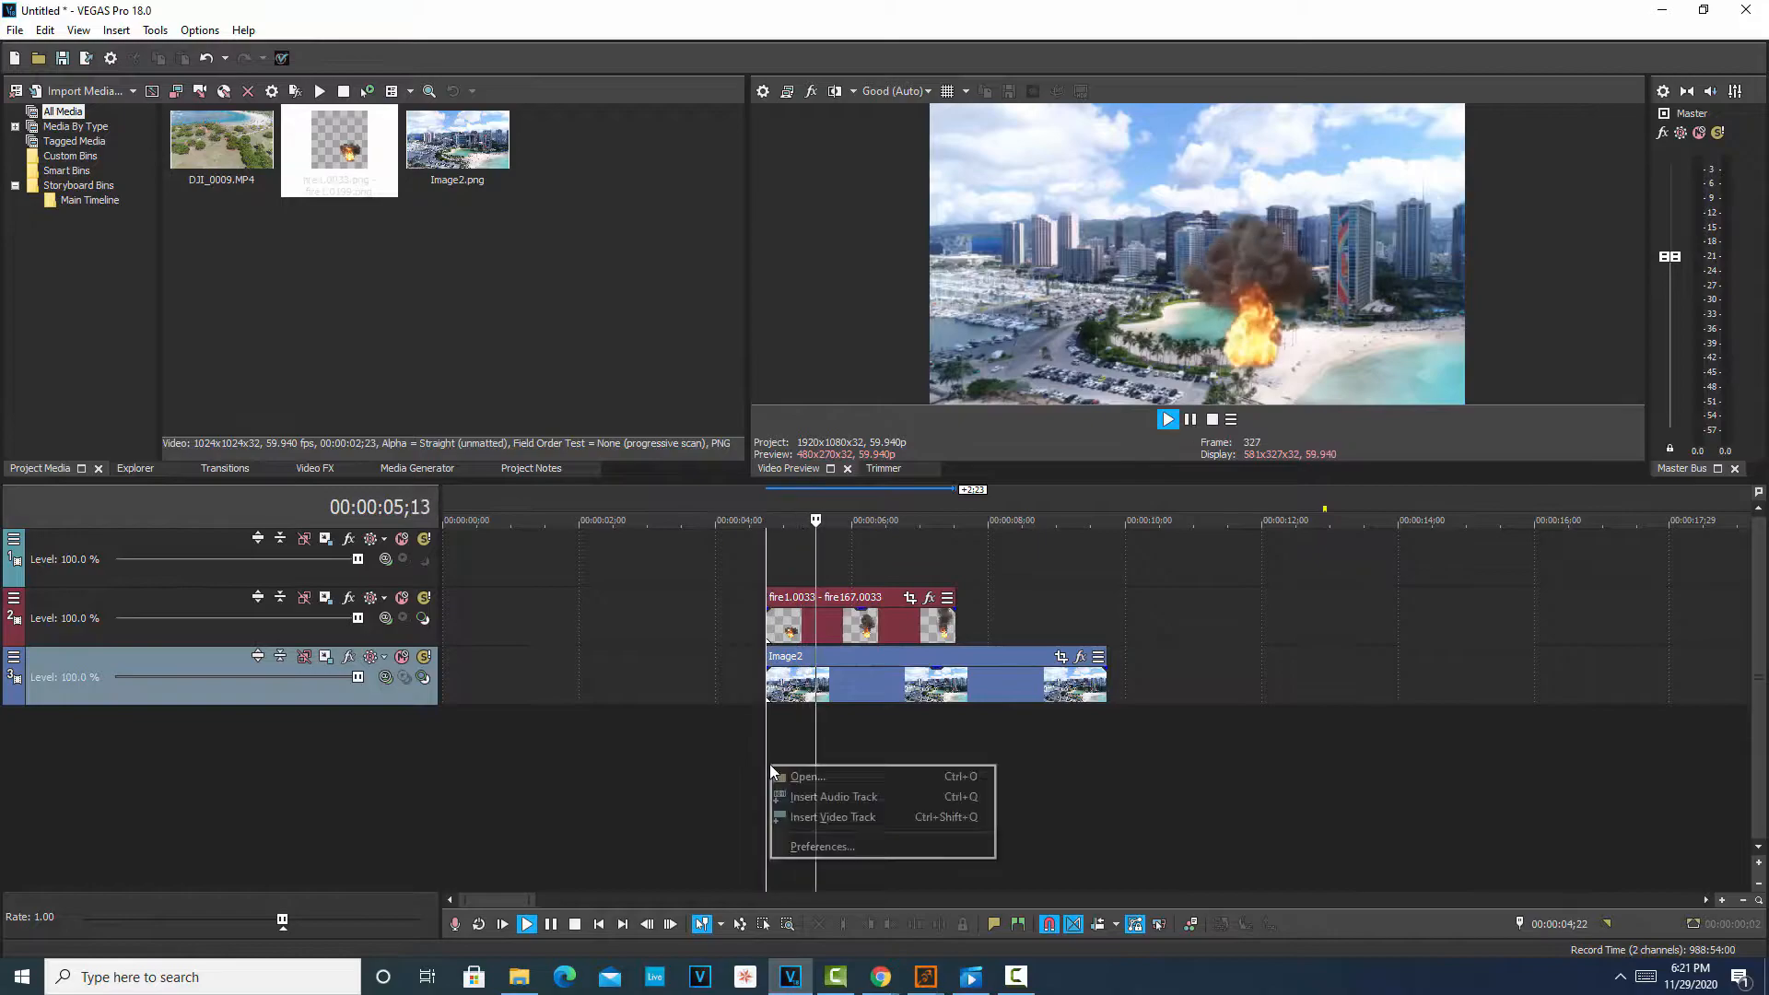
pyautogui.click(1057, 816)
pyautogui.press('space')
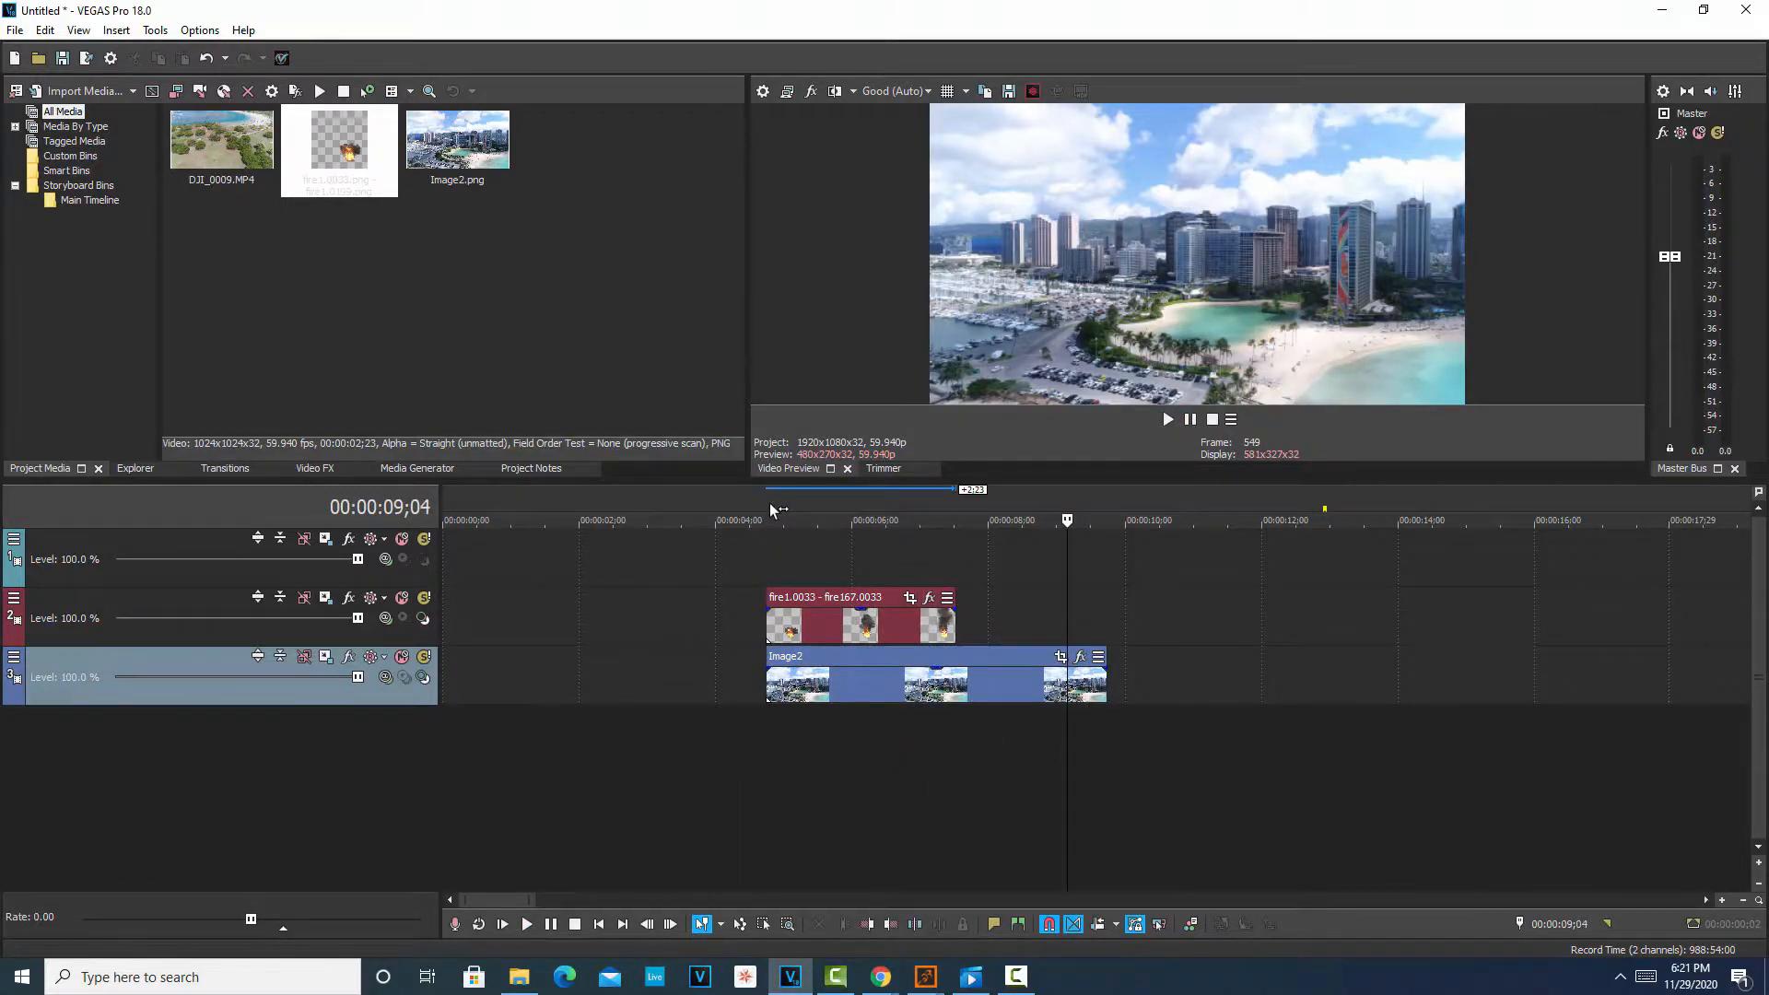
# - Select 00:00:04;19 to 00:00:07;12 and render it to the Desktop as MAGIX AVC/AAC MP4 fire2, using Internet HD 1080p 29.97 fps (AMD VCE), overwriting the existing file
pyautogui.moveTo(760, 504); pyautogui.dragTo(950, 497)
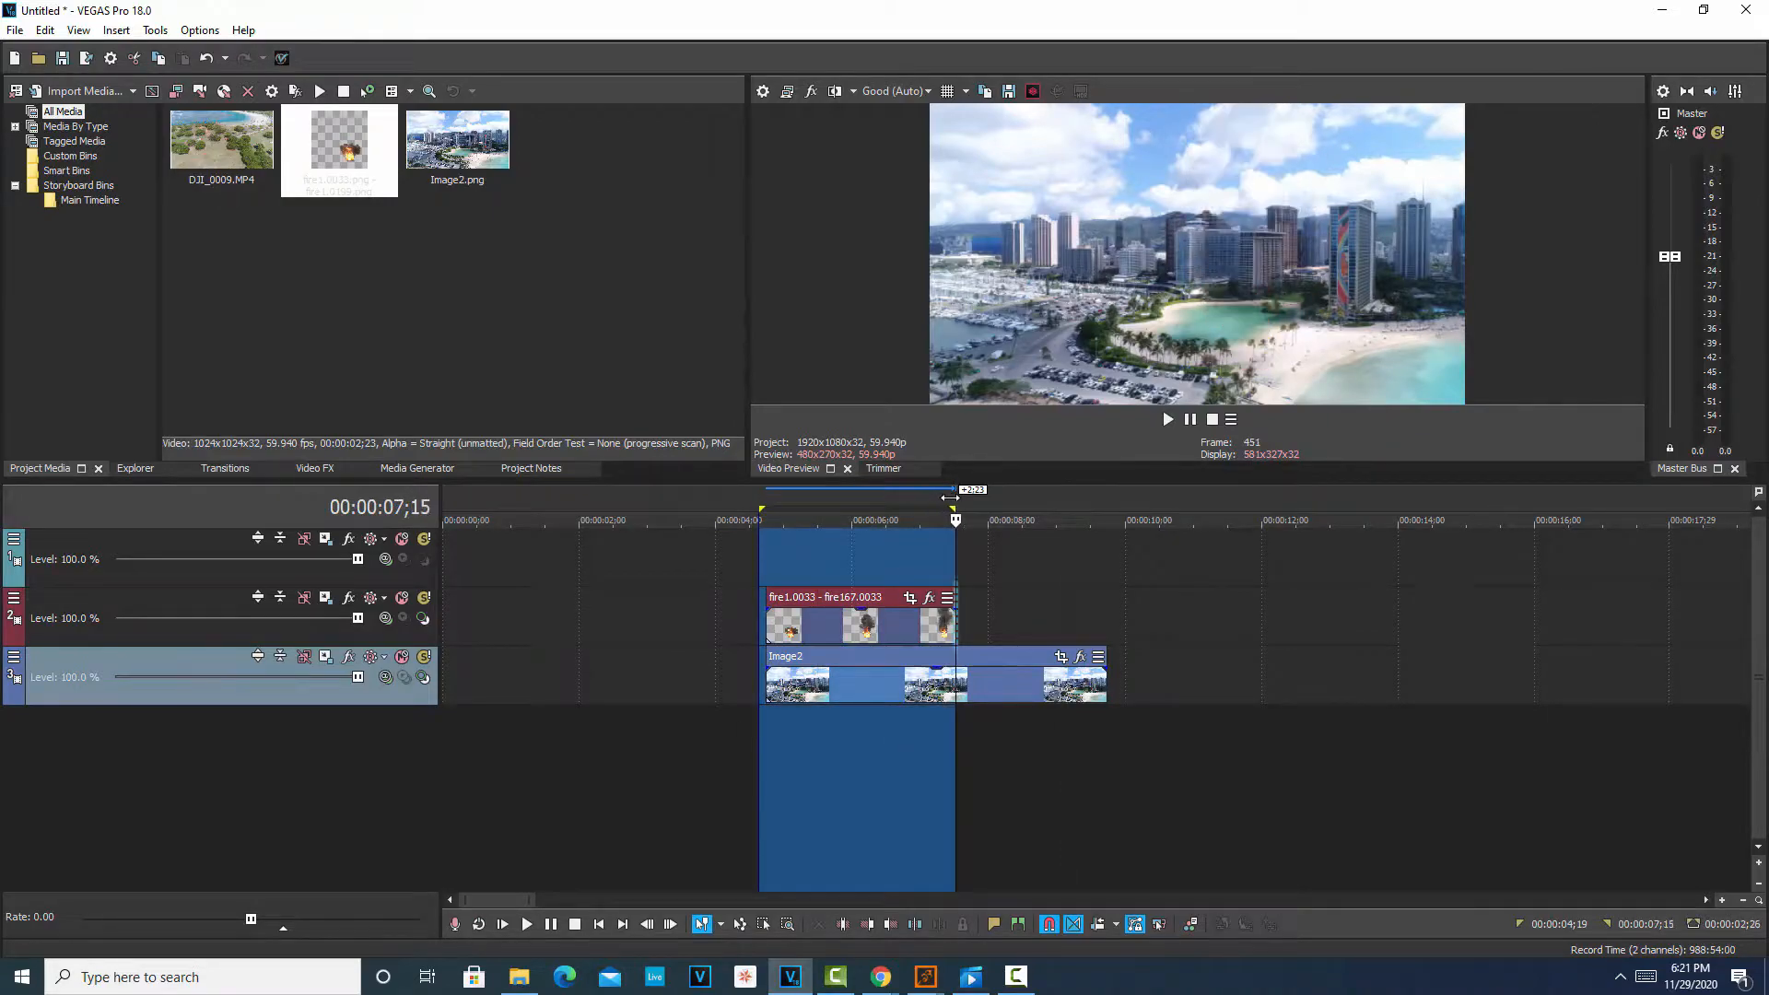
pyautogui.click(15, 29)
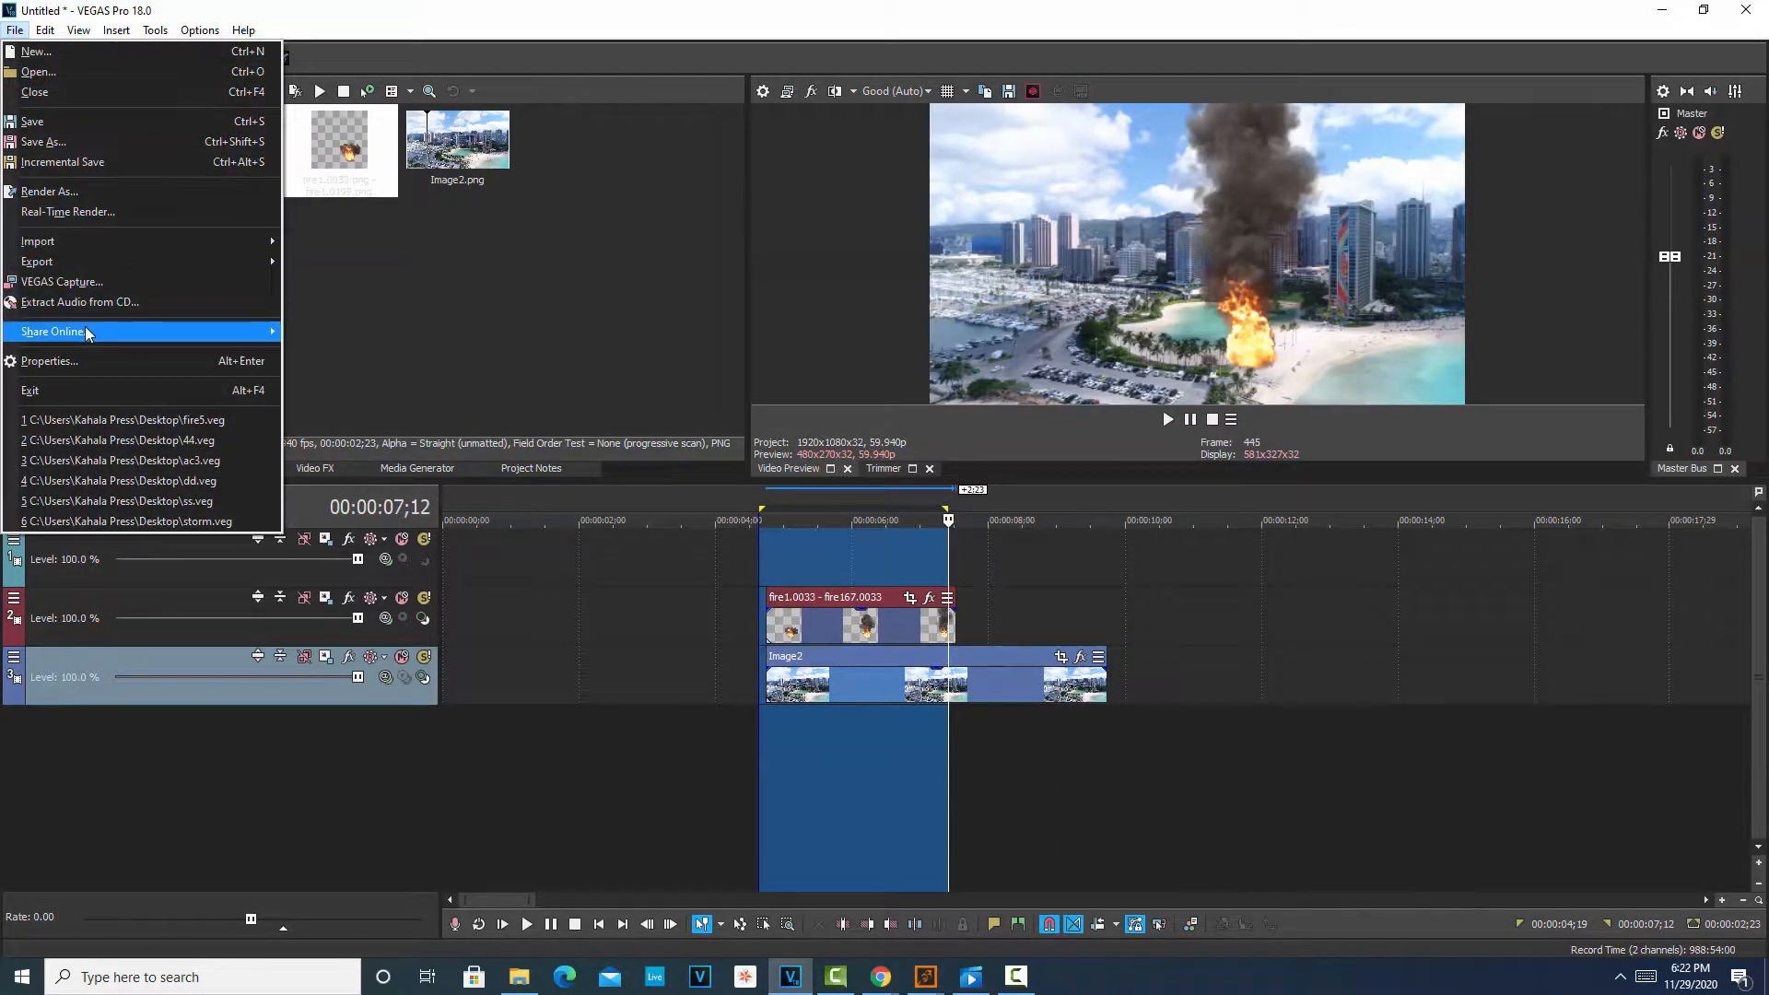
pyautogui.click(76, 190)
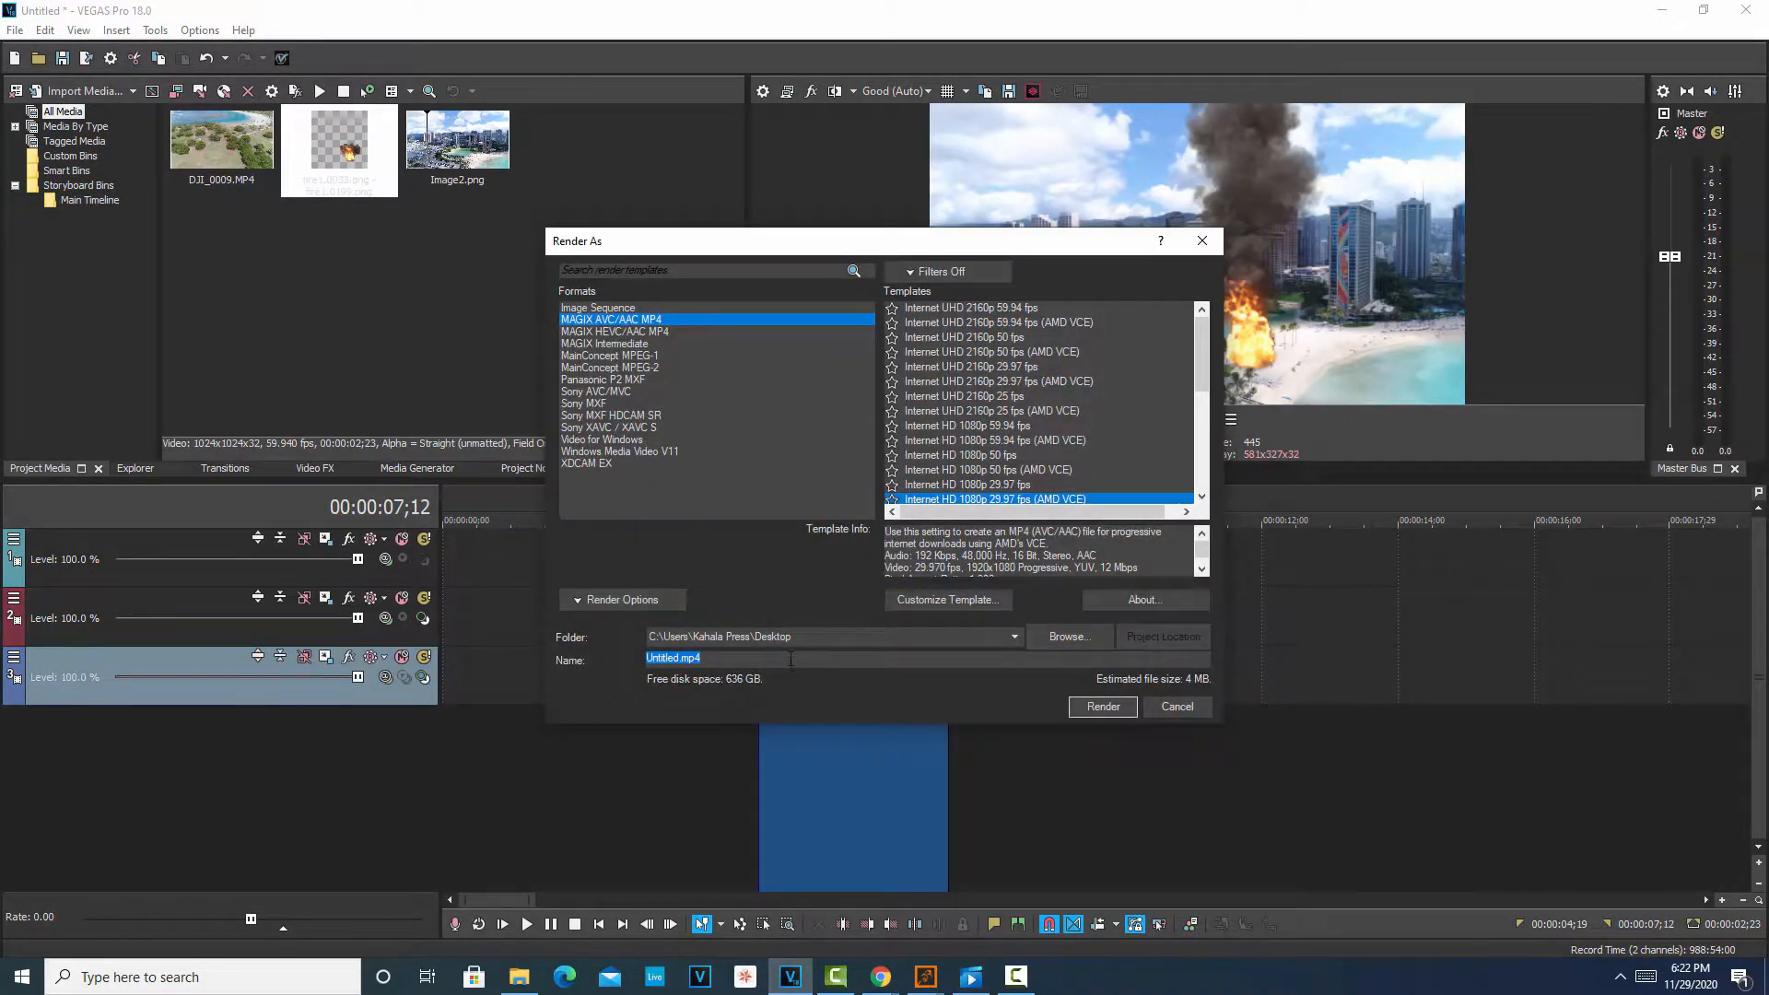
pyautogui.write('fire2')
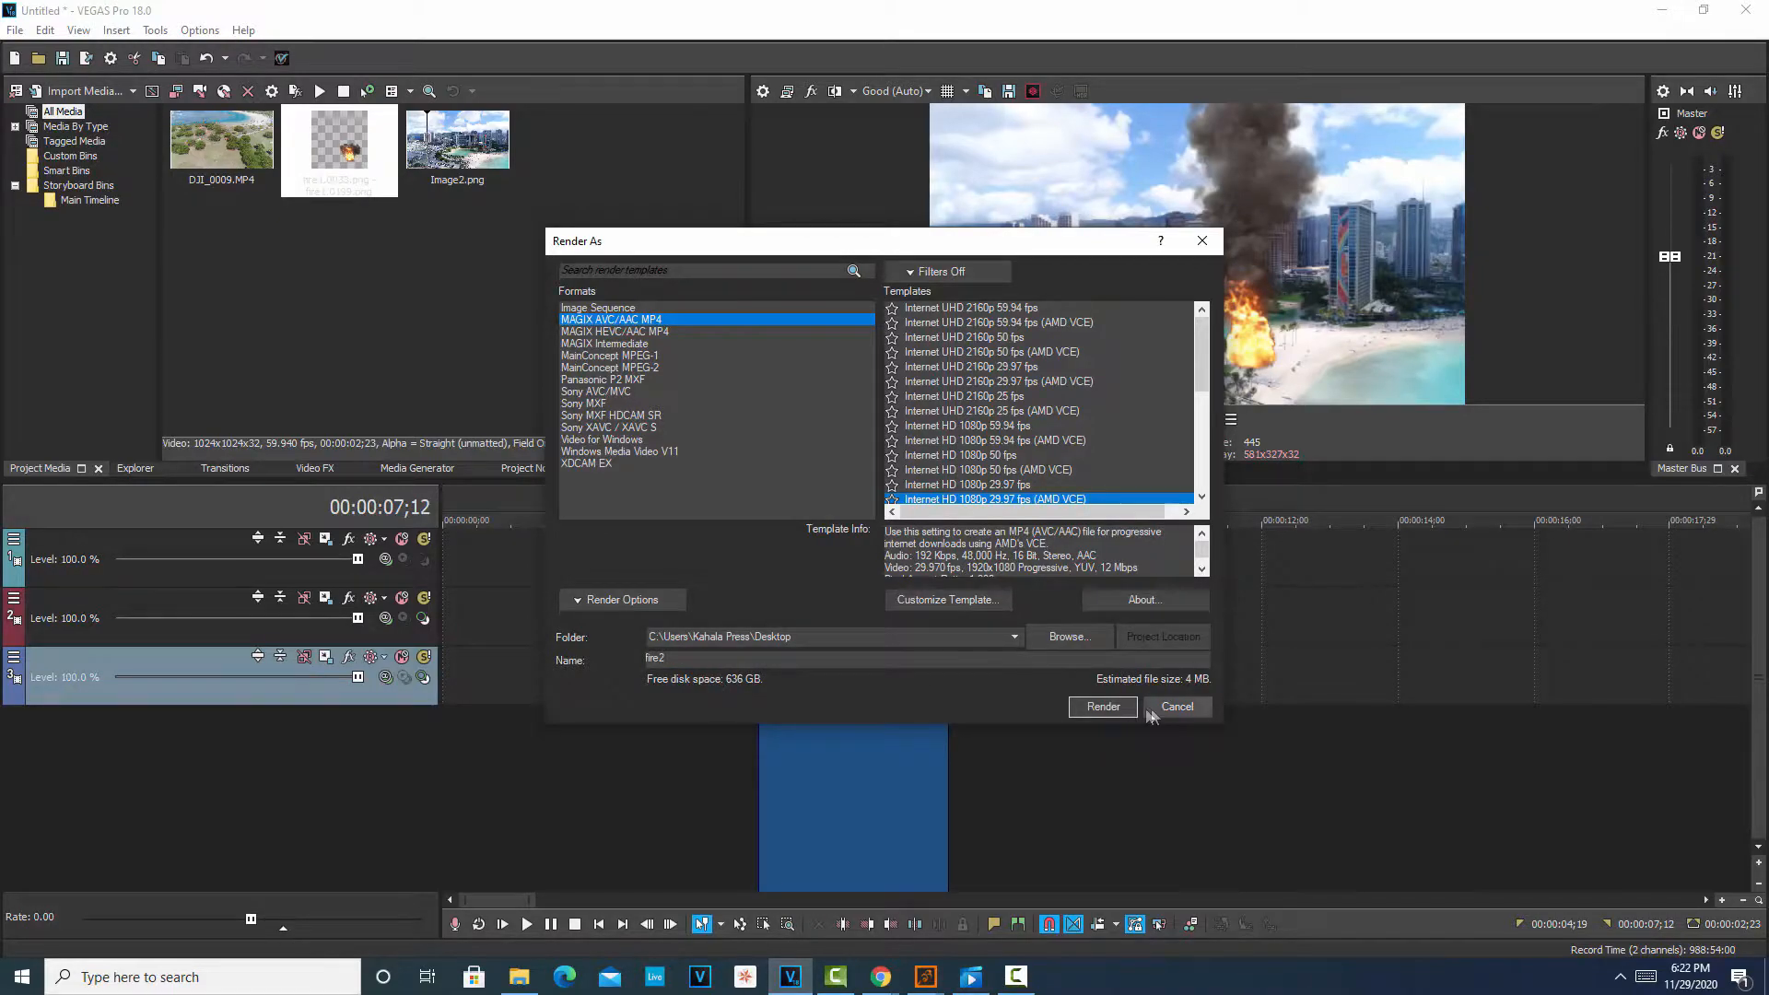
pyautogui.click(1104, 707)
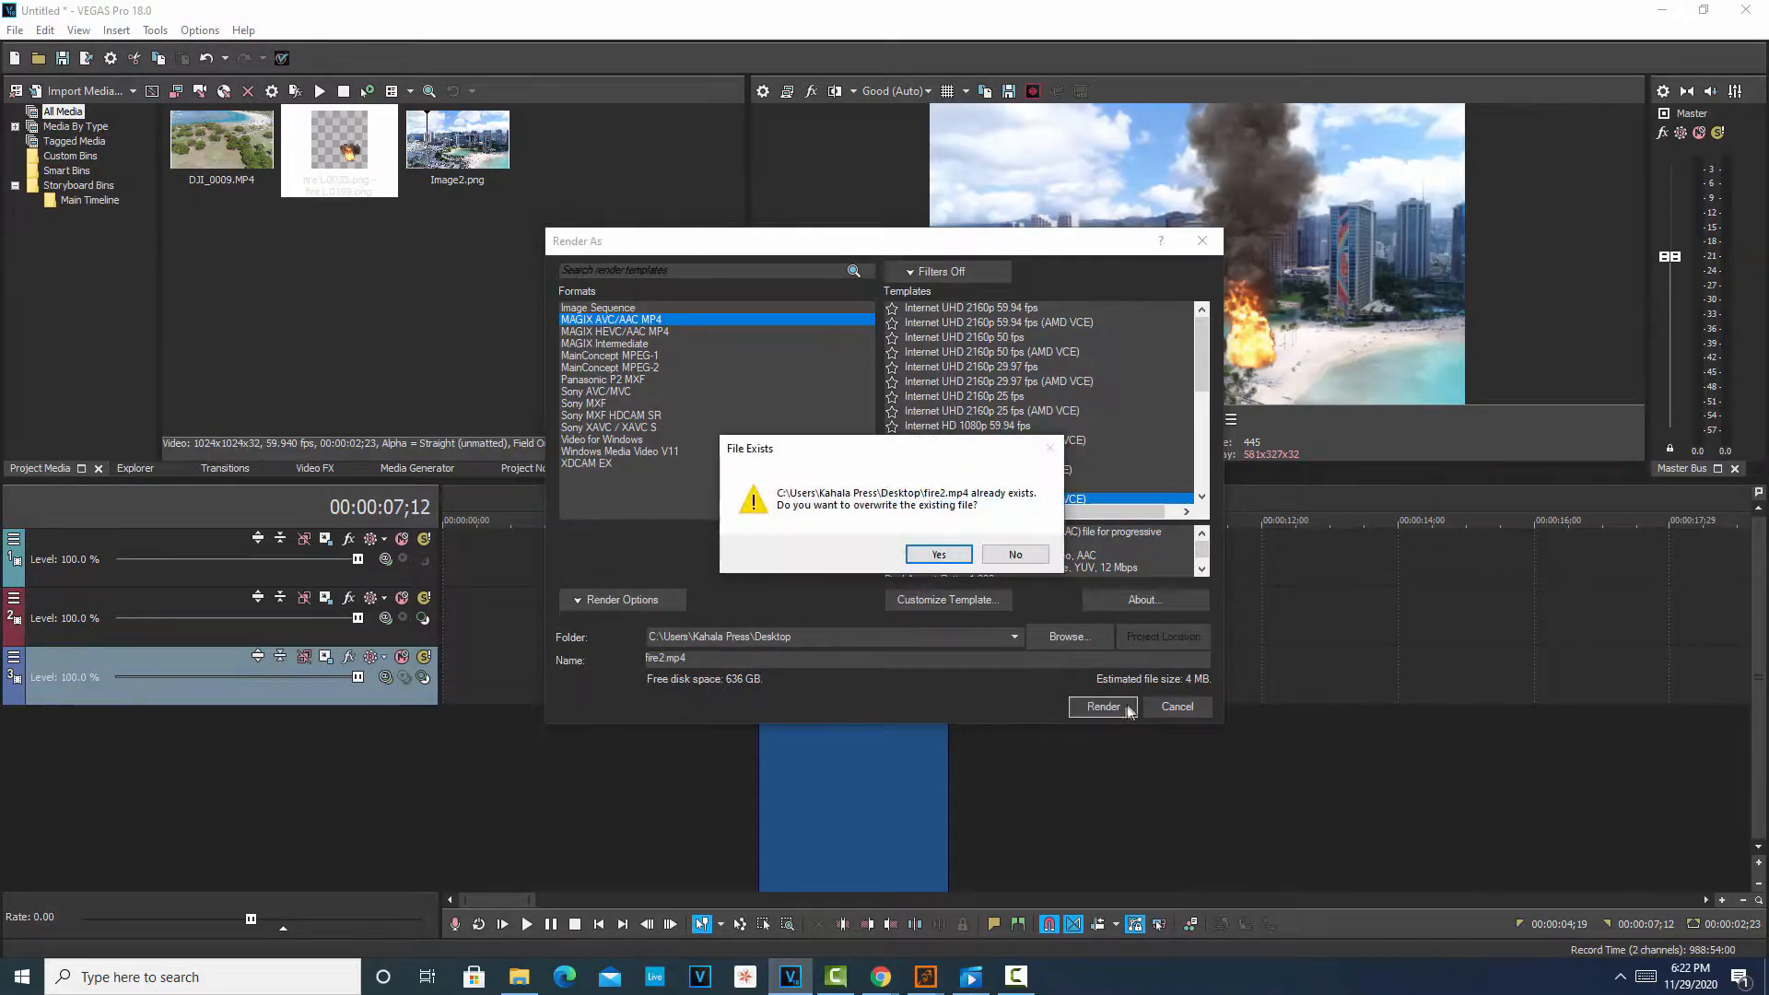
pyautogui.click(939, 554)
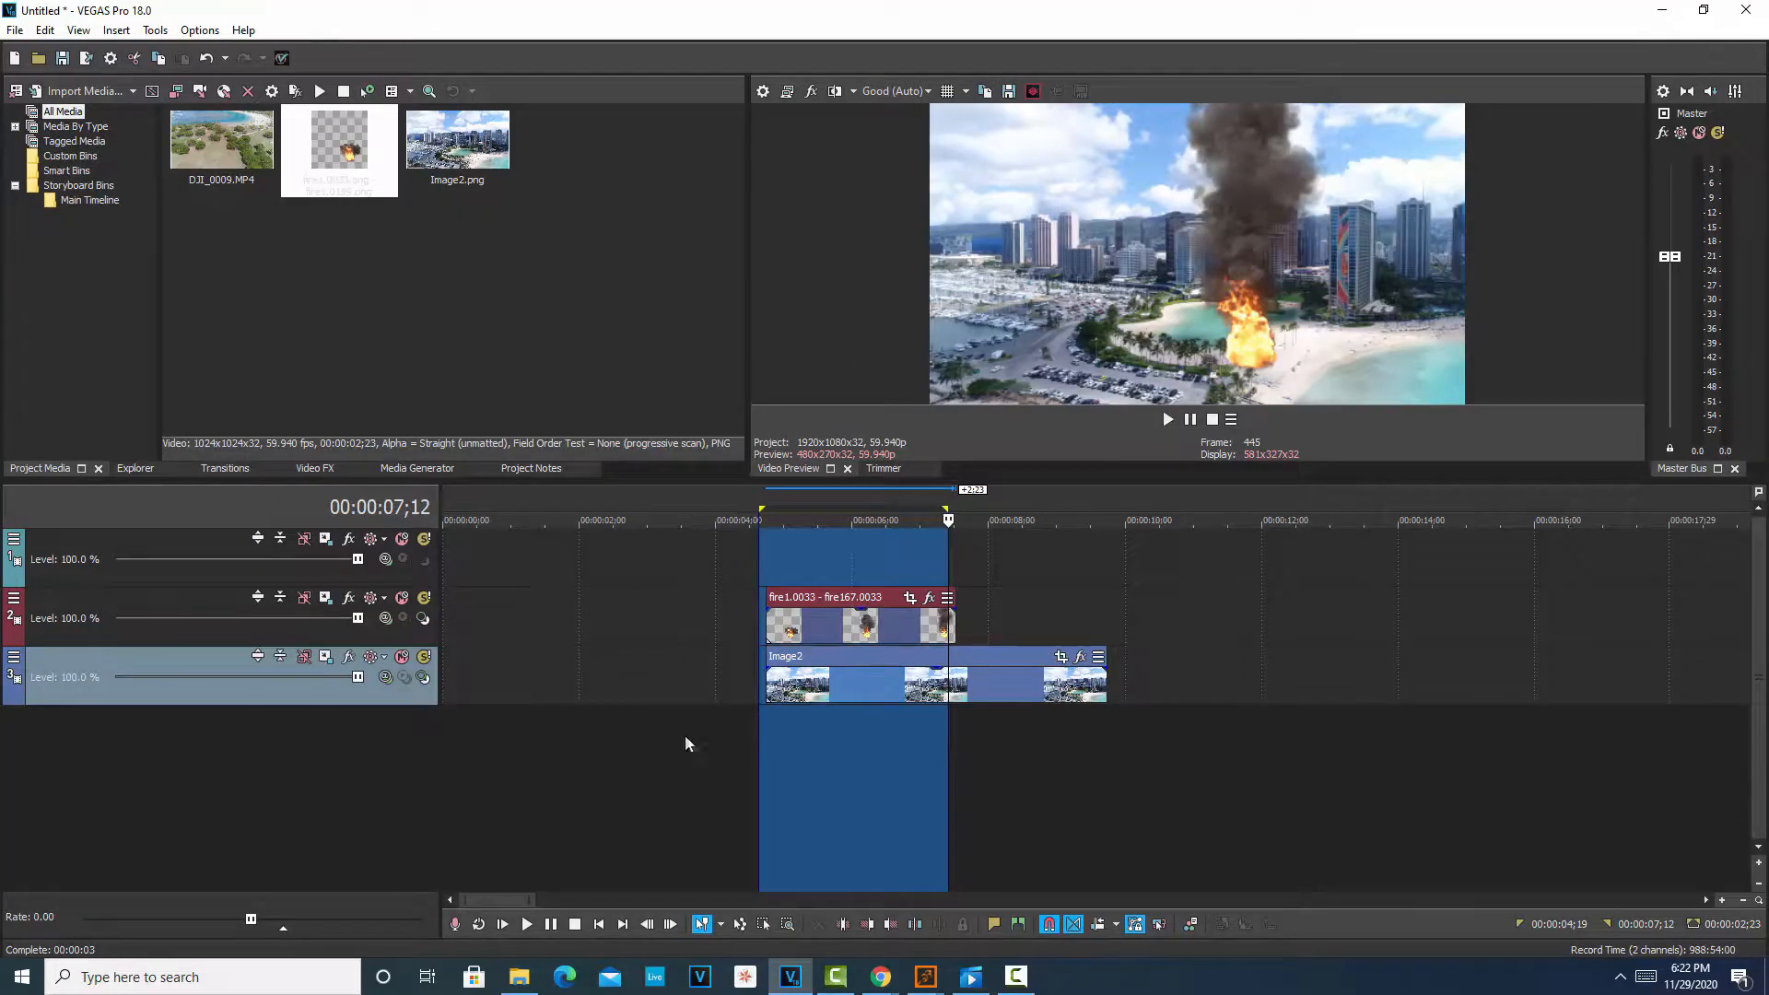
# - Add Image2.png to the first track, aligned with the start of the fire clip, and set the playhead at 00:00:06;04
pyautogui.click(706, 754)
pyautogui.click(776, 744)
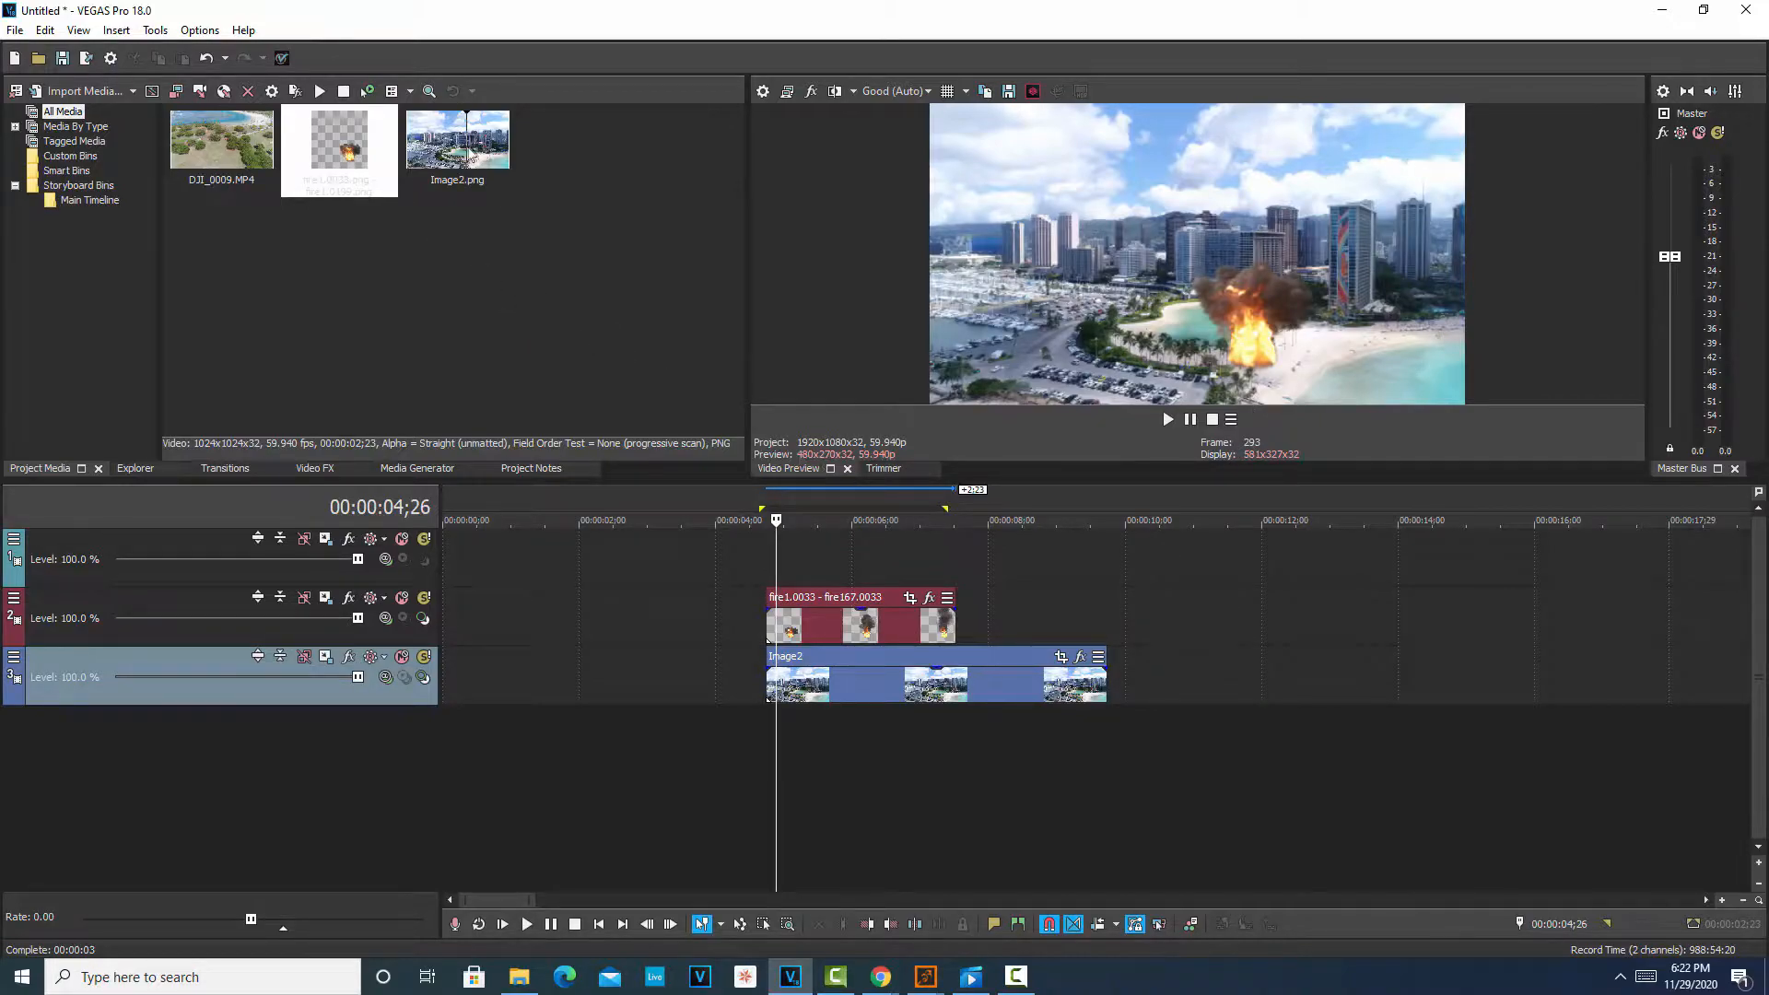
pyautogui.moveTo(460, 175); pyautogui.dragTo(771, 552)
pyautogui.click(861, 779)
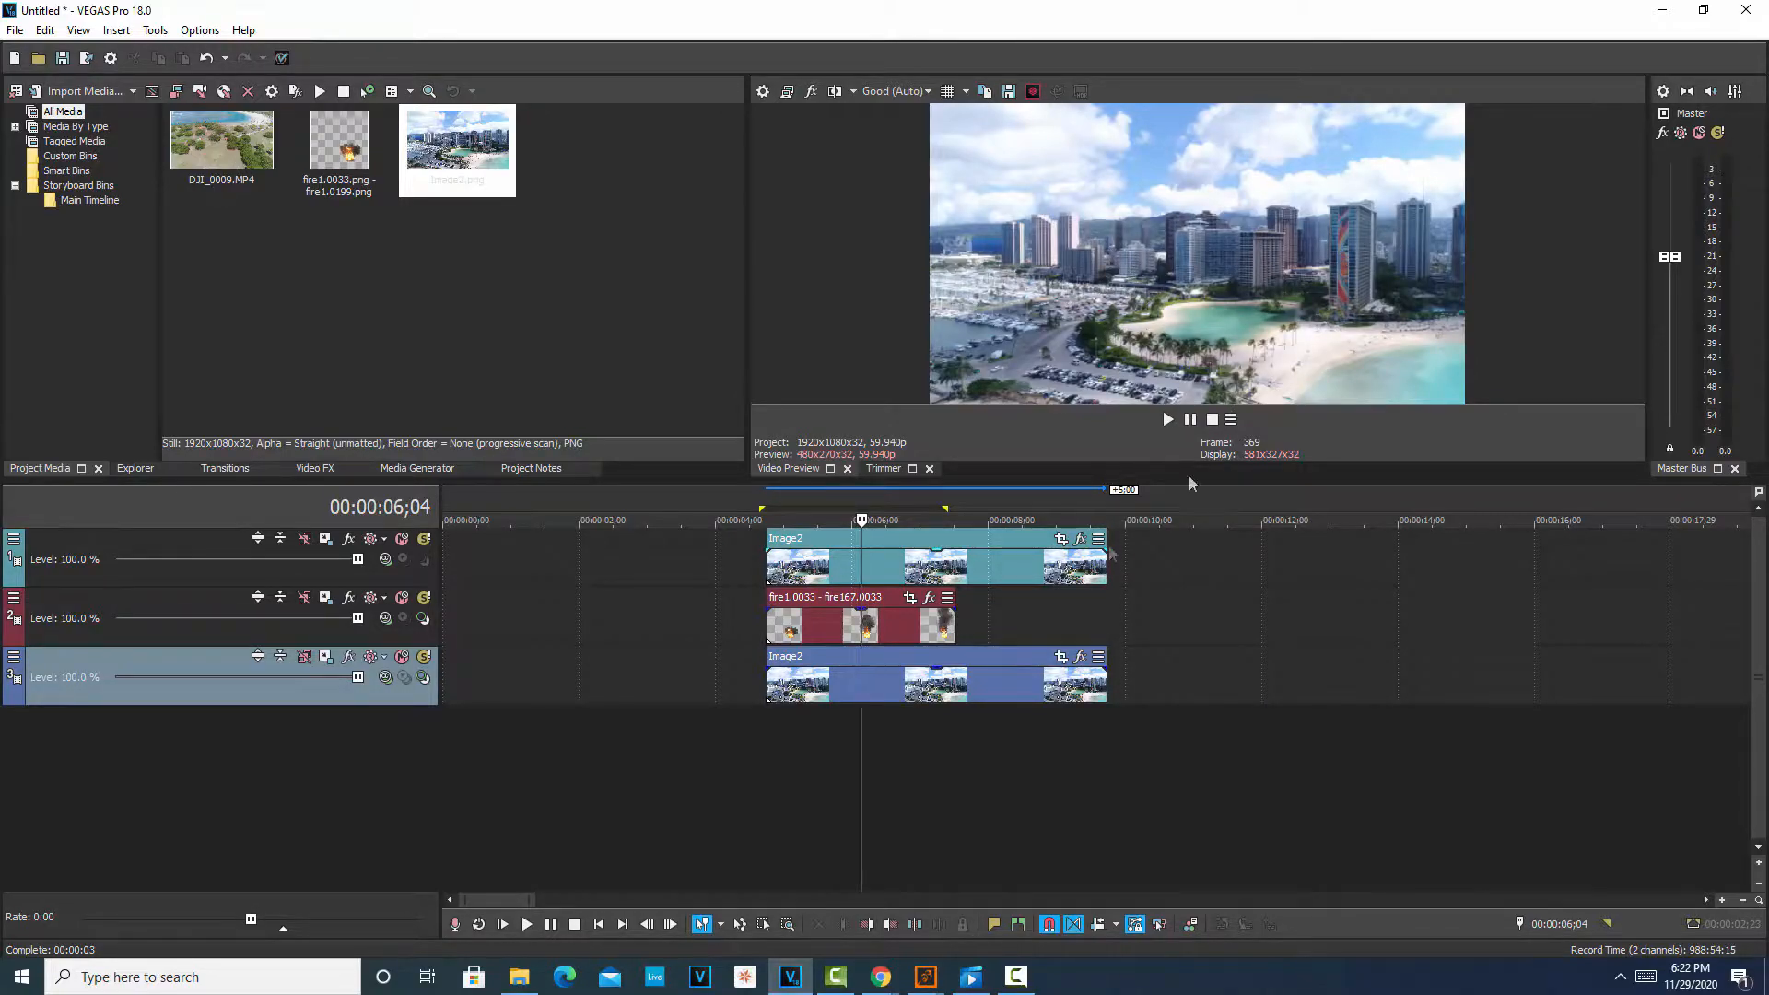
# - Open Event Pan/Crop for the Image2 clip on the first track and enlarge its window to cover nearly the whole screen
pyautogui.click(1061, 542)
pyautogui.moveTo(1051, 75); pyautogui.dragTo(1224, 54)
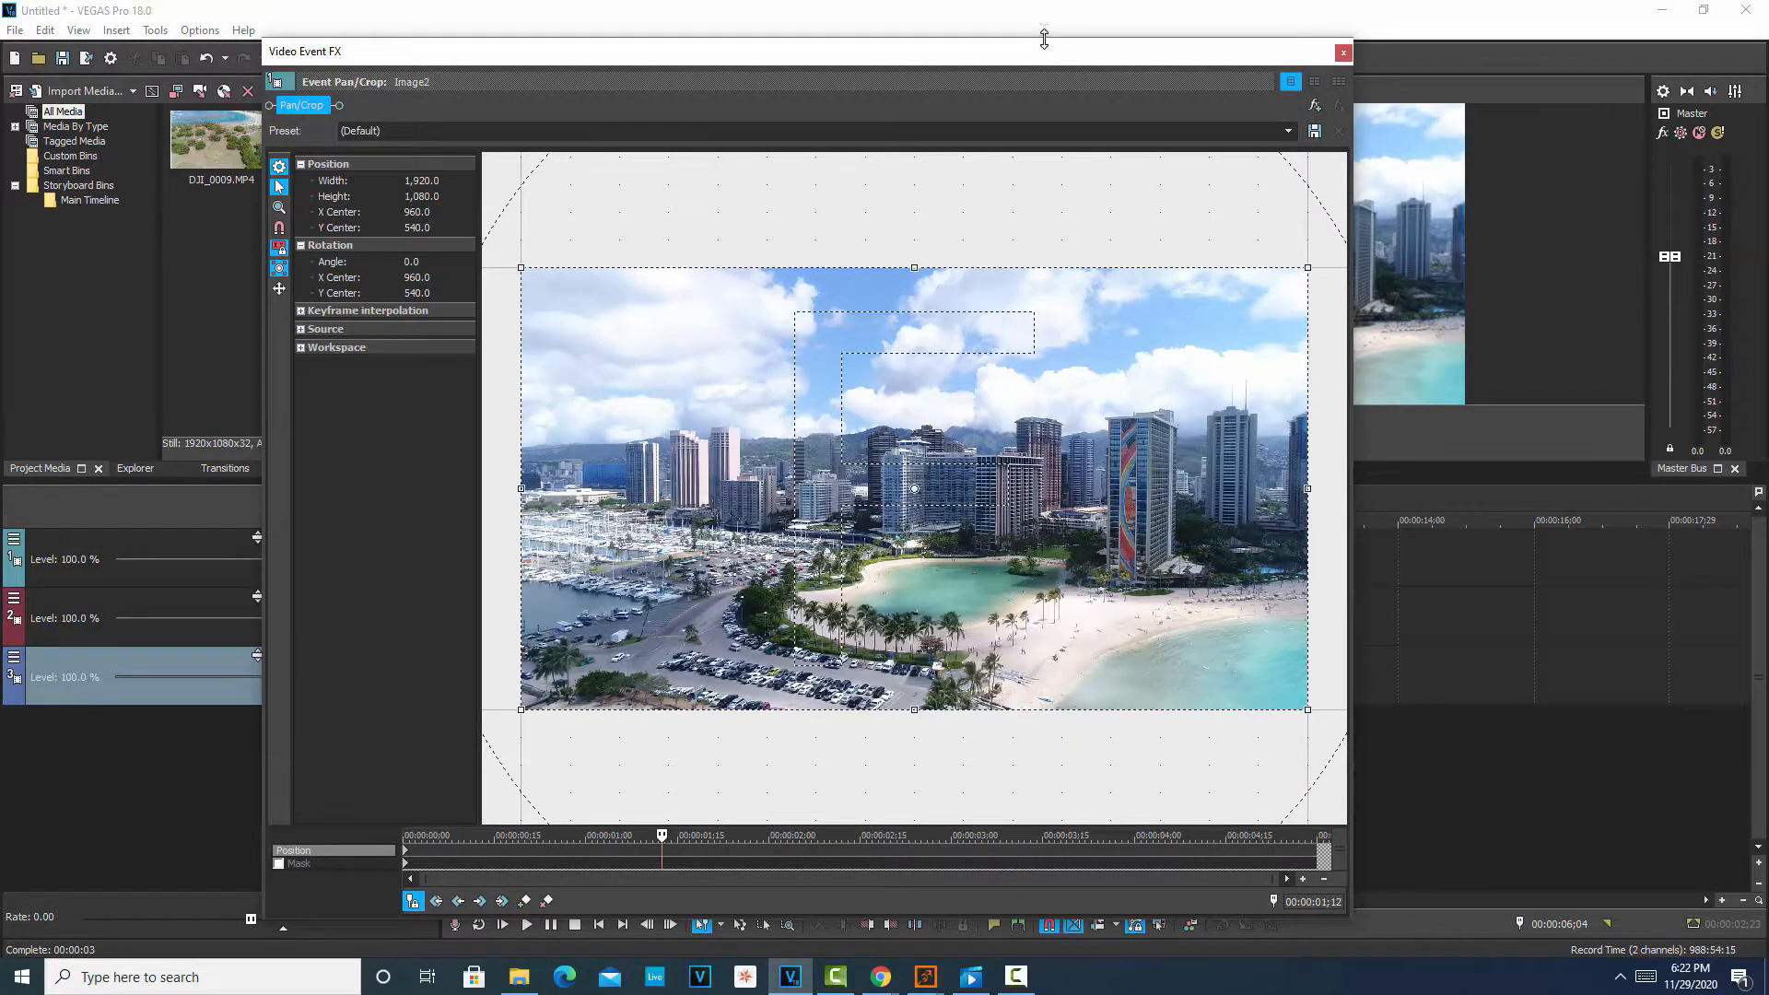
pyautogui.moveTo(1044, 38); pyautogui.dragTo(1044, 2)
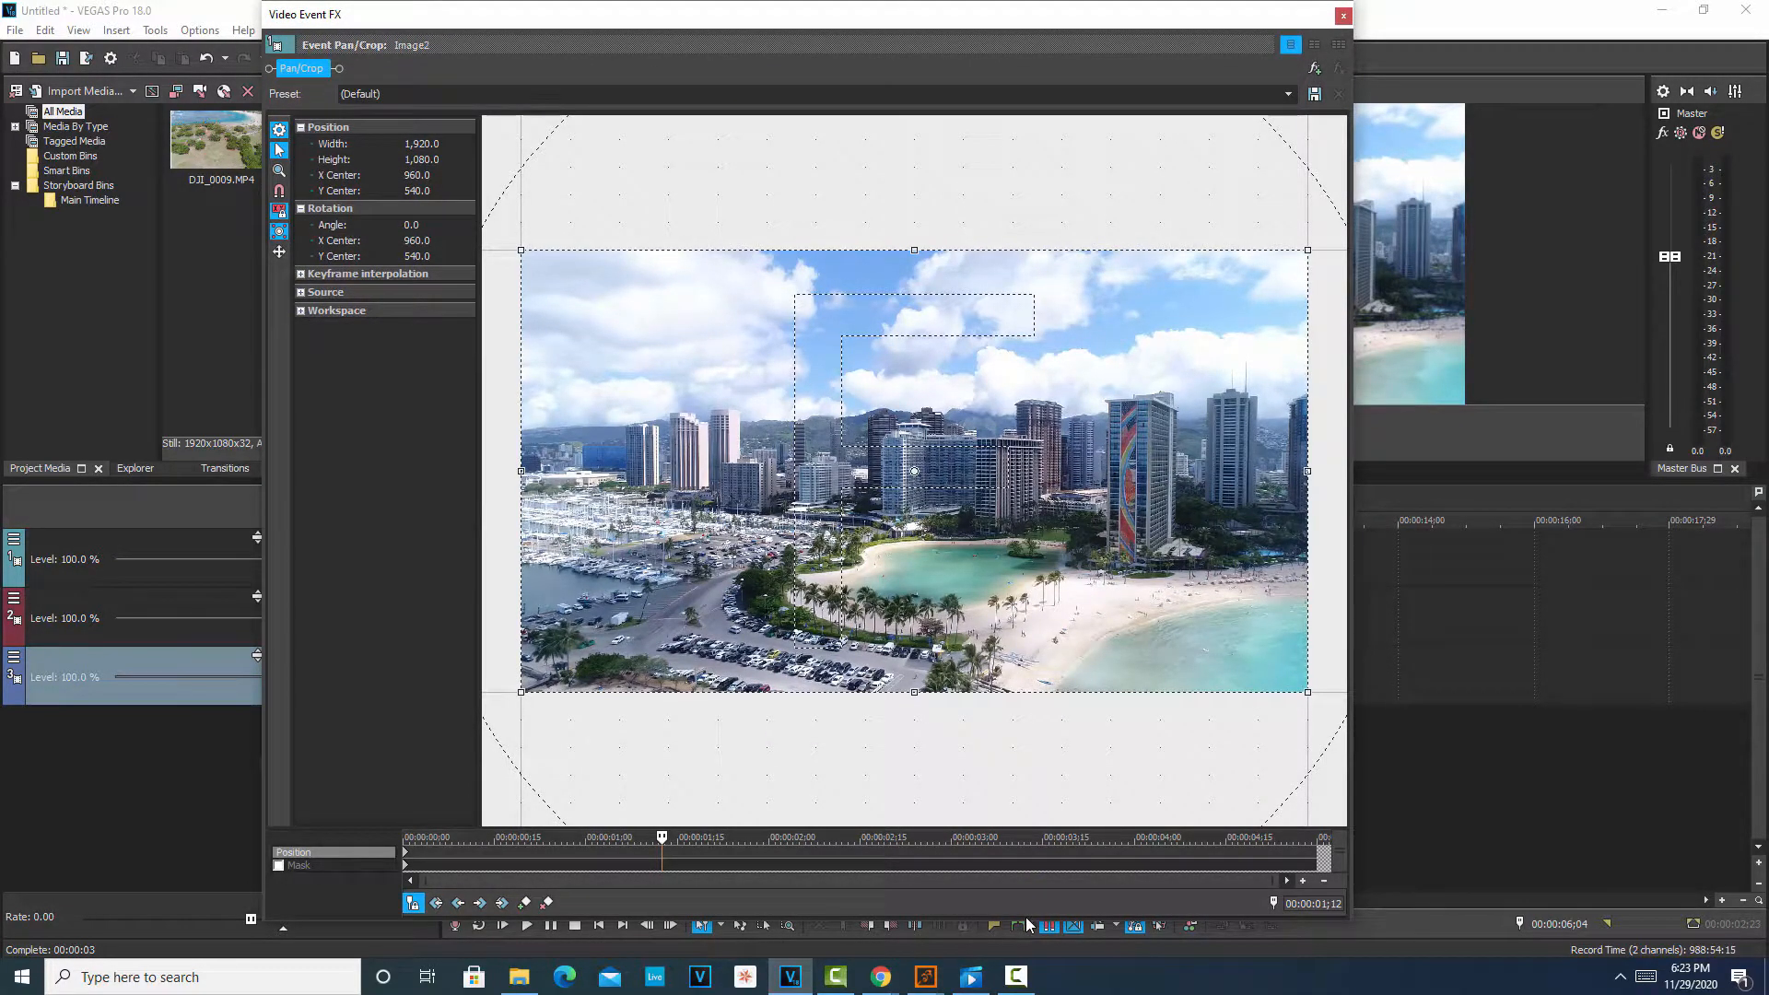
pyautogui.moveTo(1027, 935); pyautogui.dragTo(1027, 985)
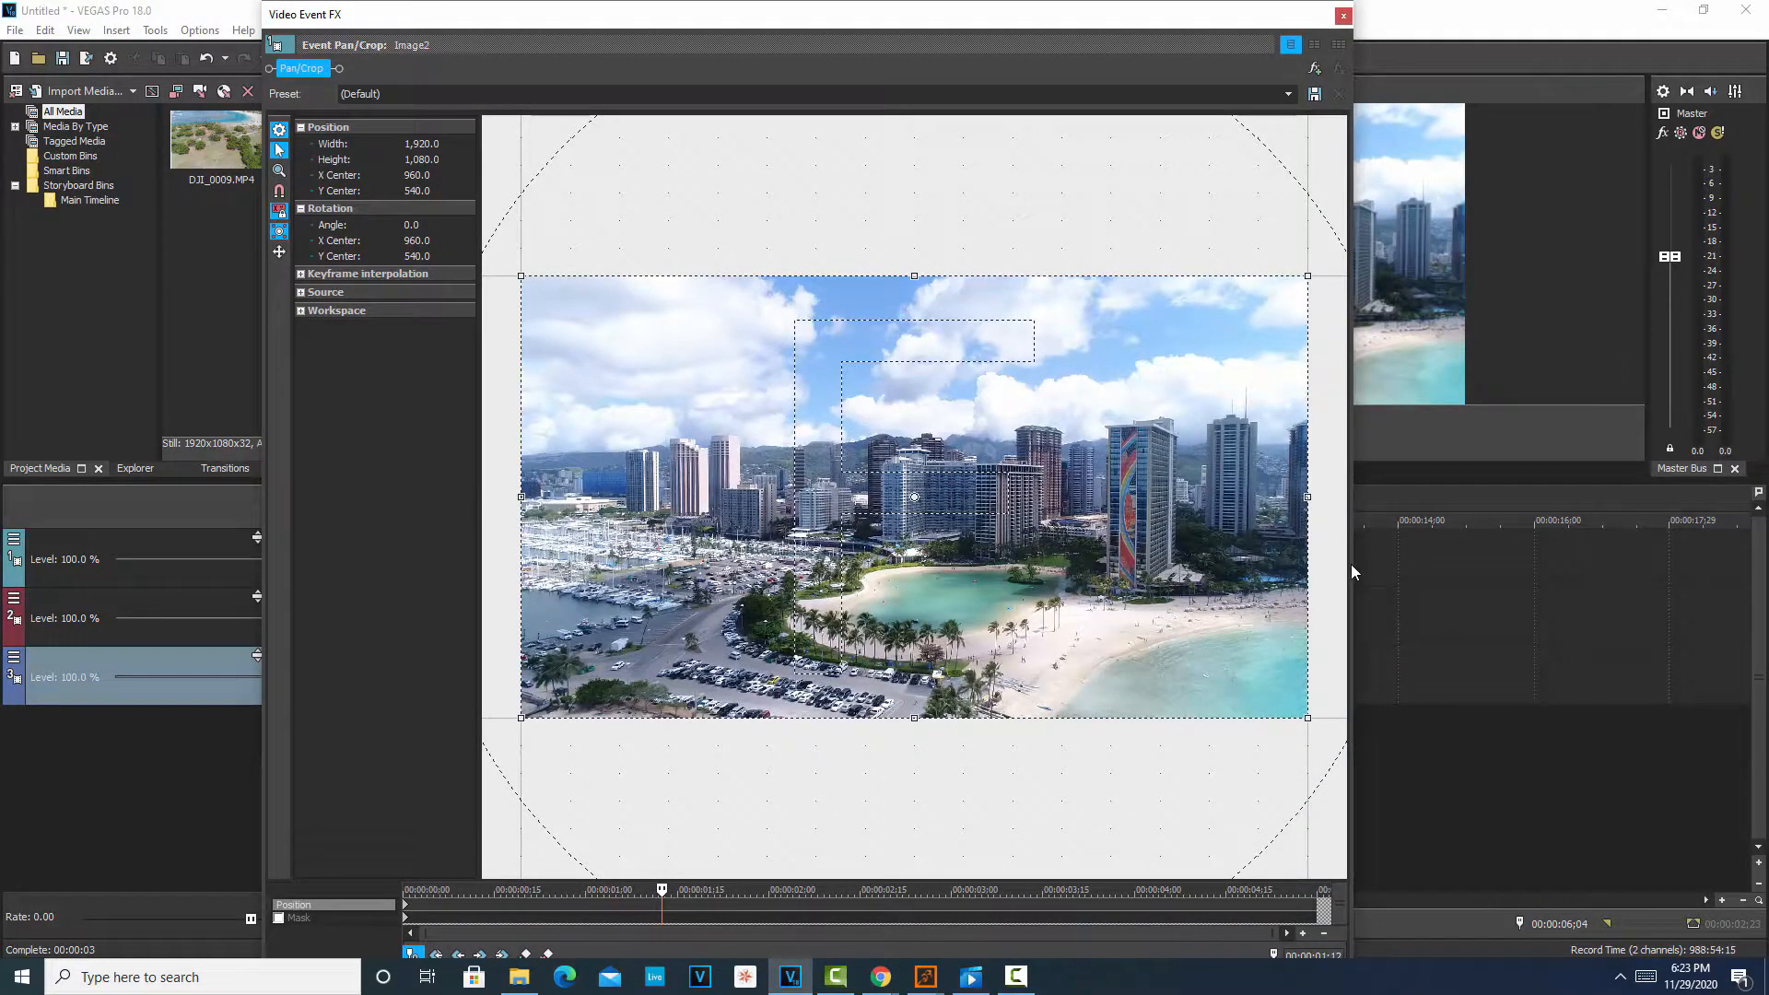
pyautogui.moveTo(1354, 565); pyautogui.dragTo(1697, 564)
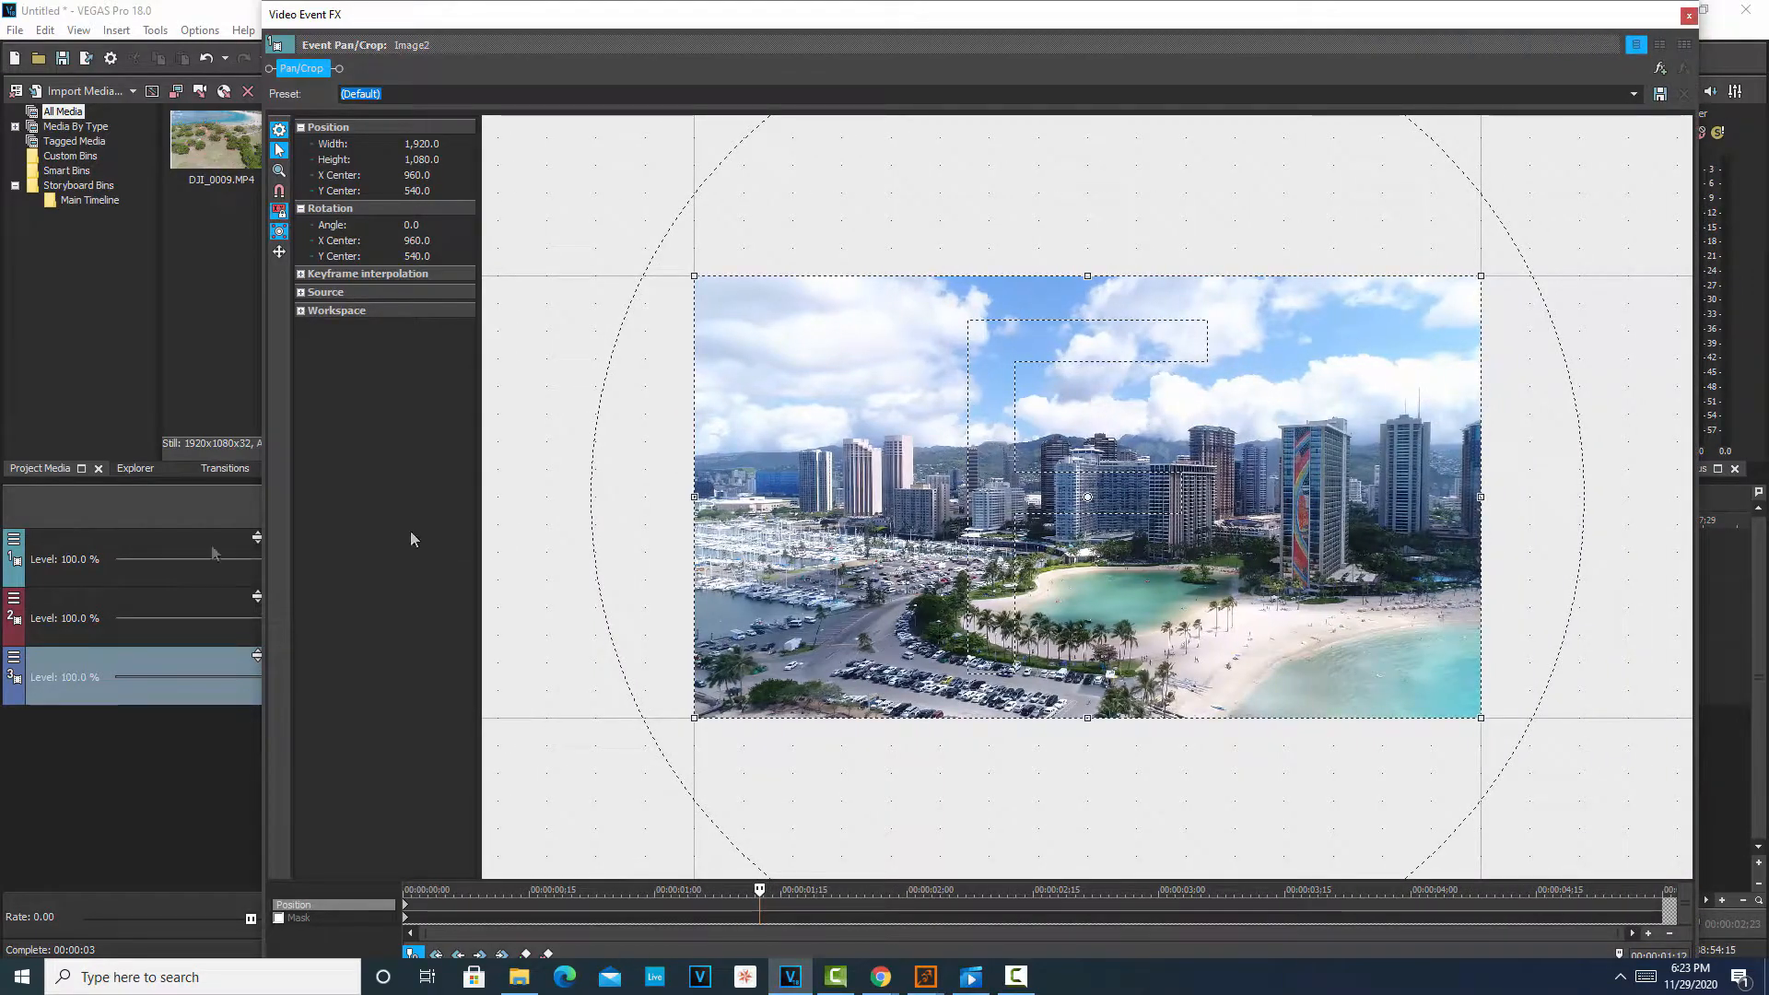
pyautogui.moveTo(259, 532); pyautogui.dragTo(4, 533)
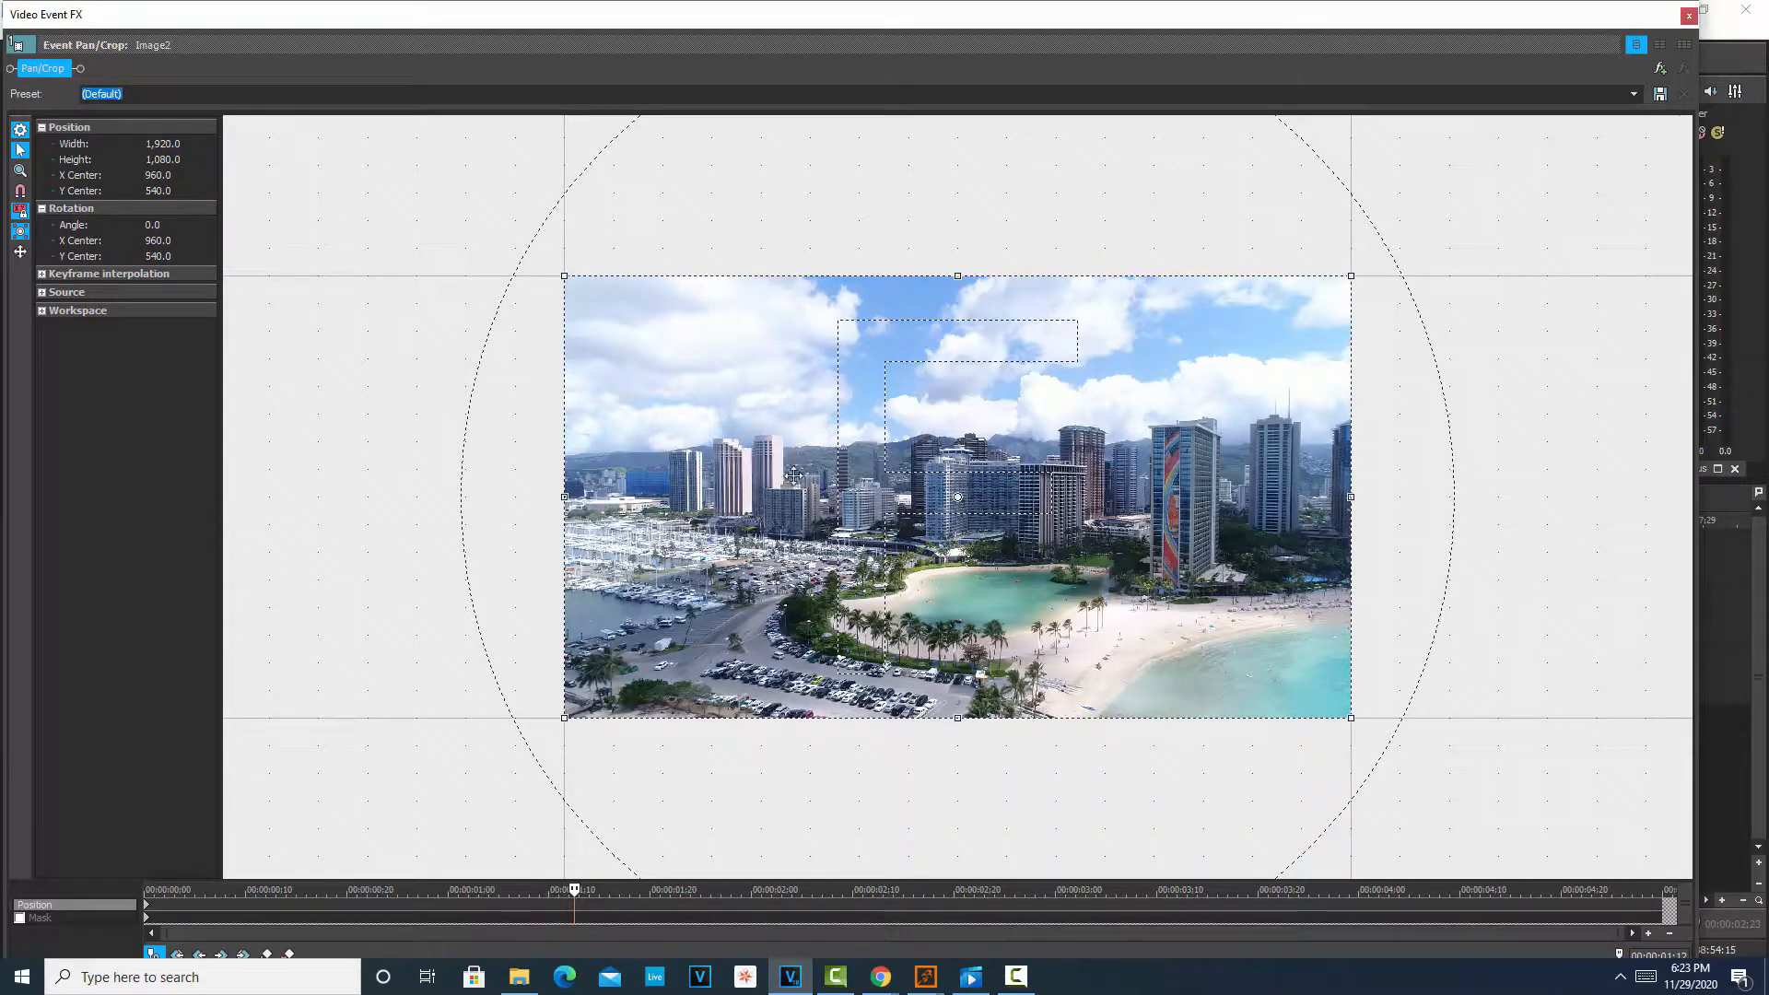
# - Enable the mask for the first track's Image2 clip and activate the Anchor Creation Tool
pyautogui.scroll(1, 1053, 553)
pyautogui.scroll(7, 1053, 553)
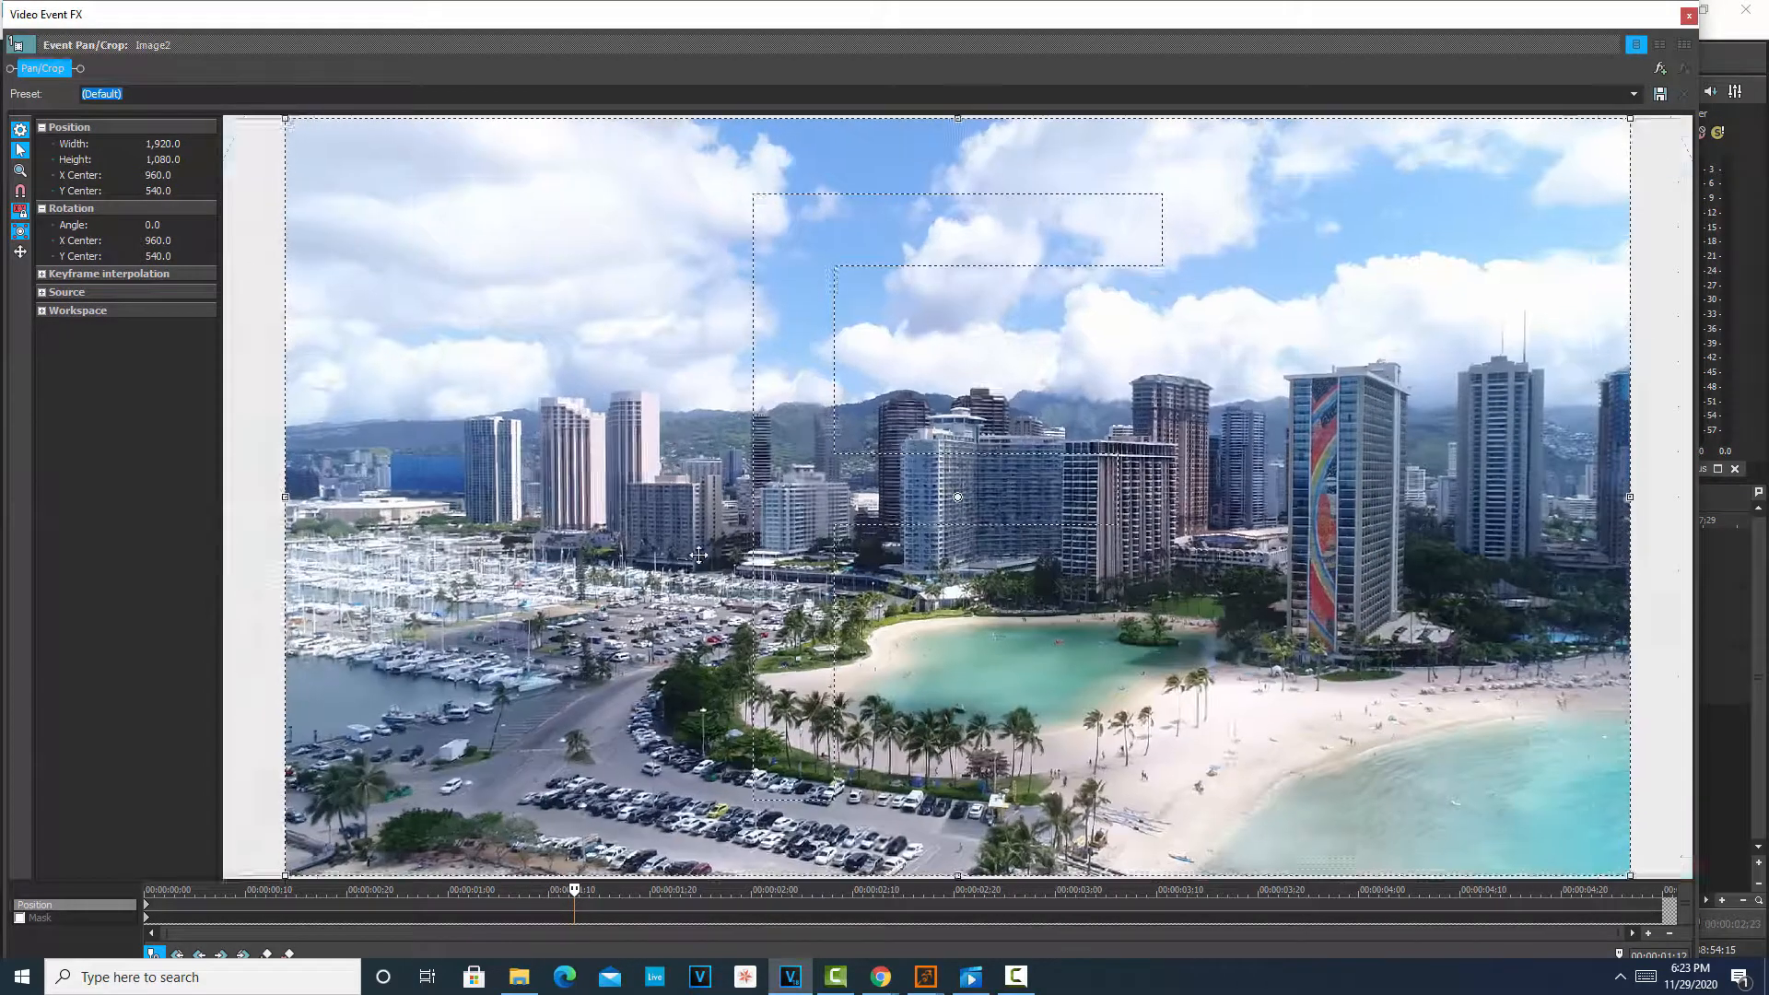
pyautogui.scroll(2, 719, 544)
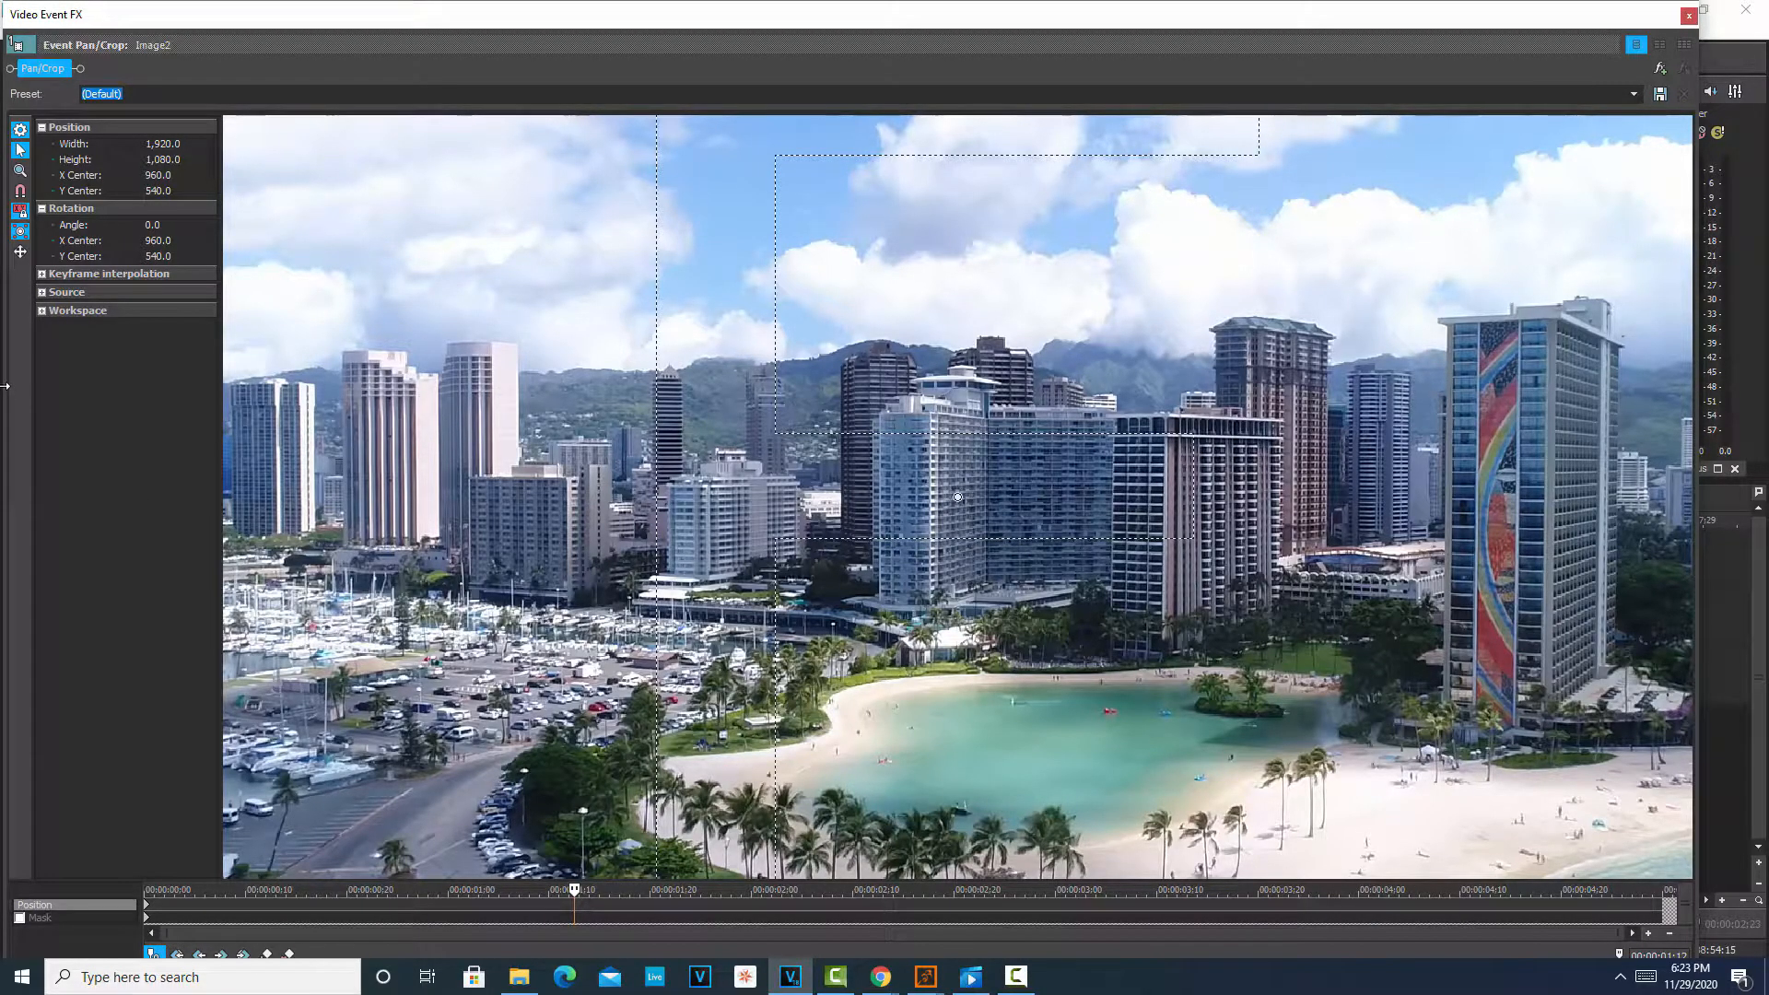
pyautogui.click(19, 918)
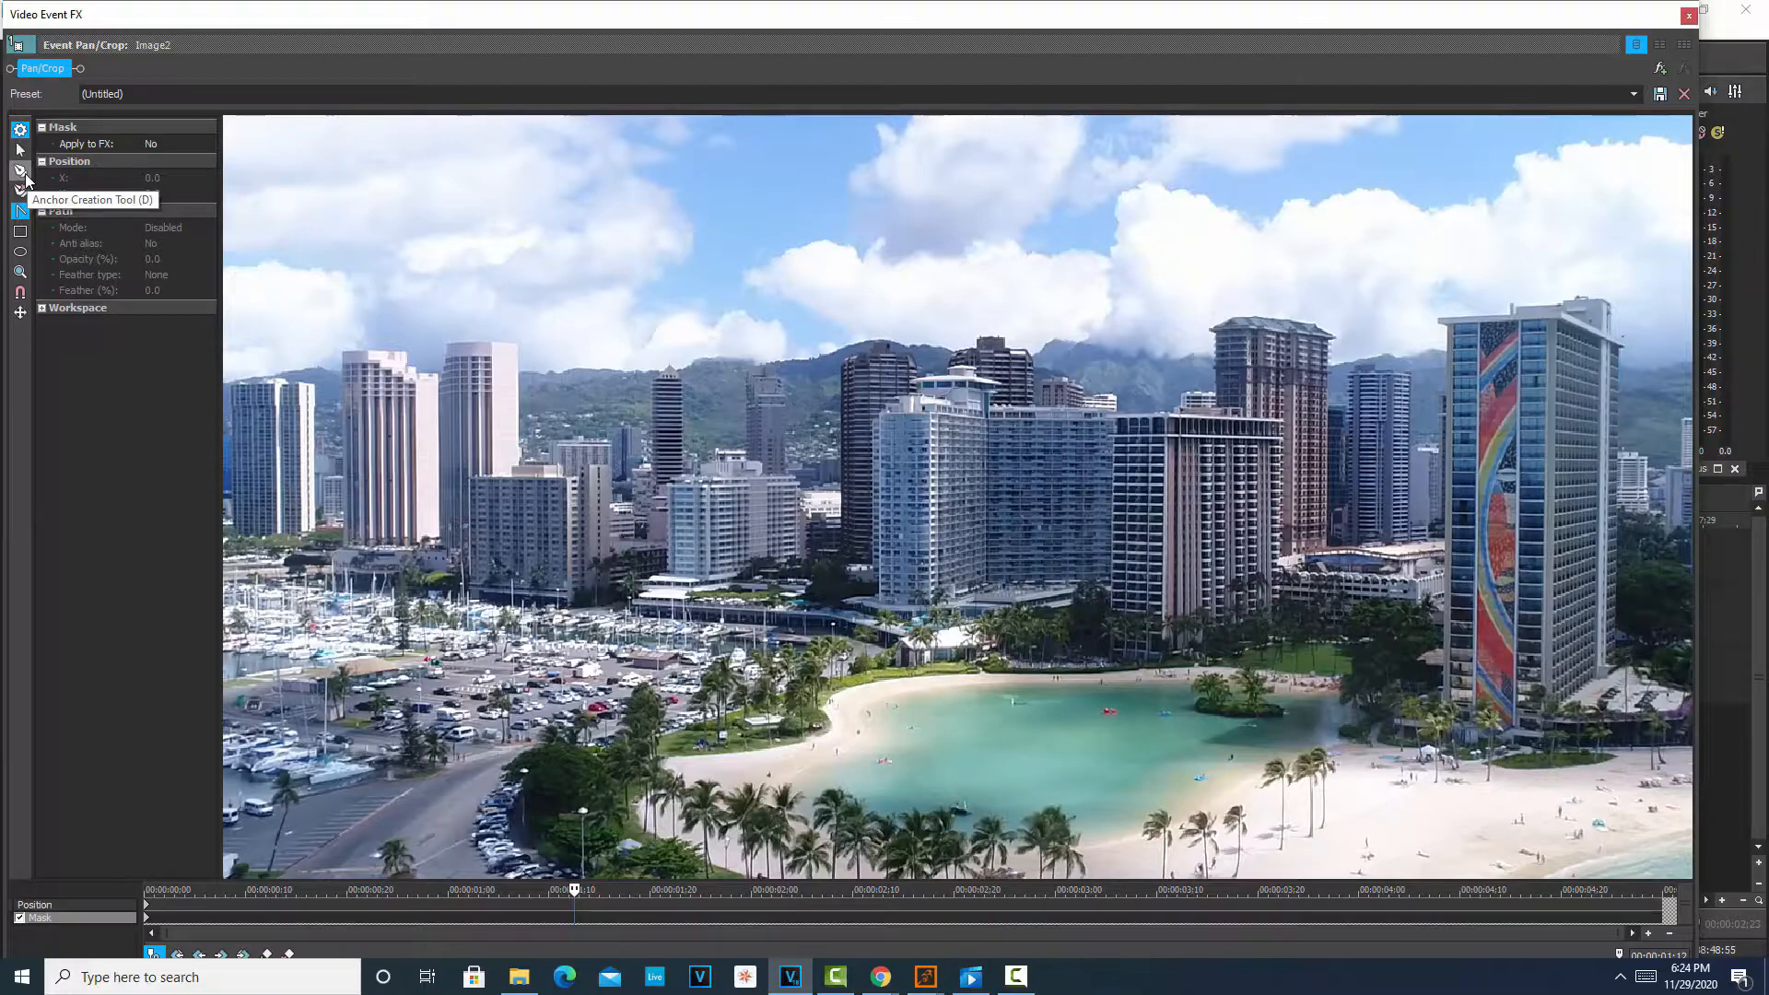
pyautogui.click(23, 173)
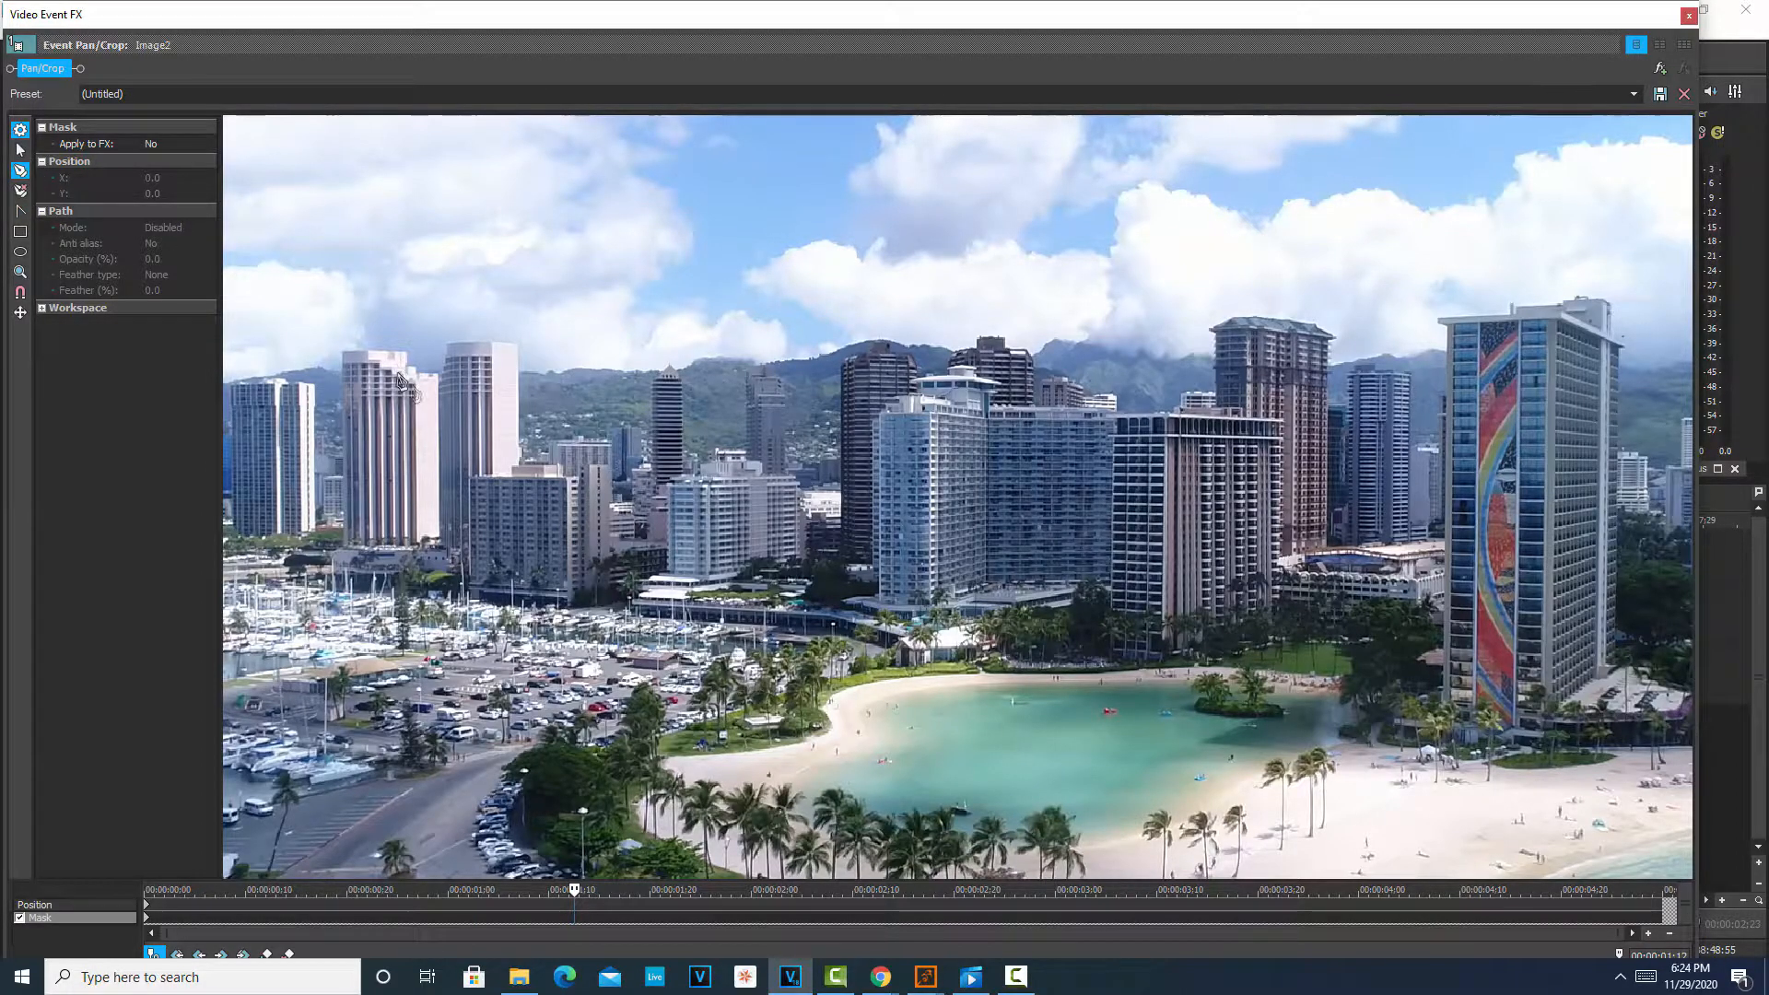
pyautogui.scroll(1, 356, 477)
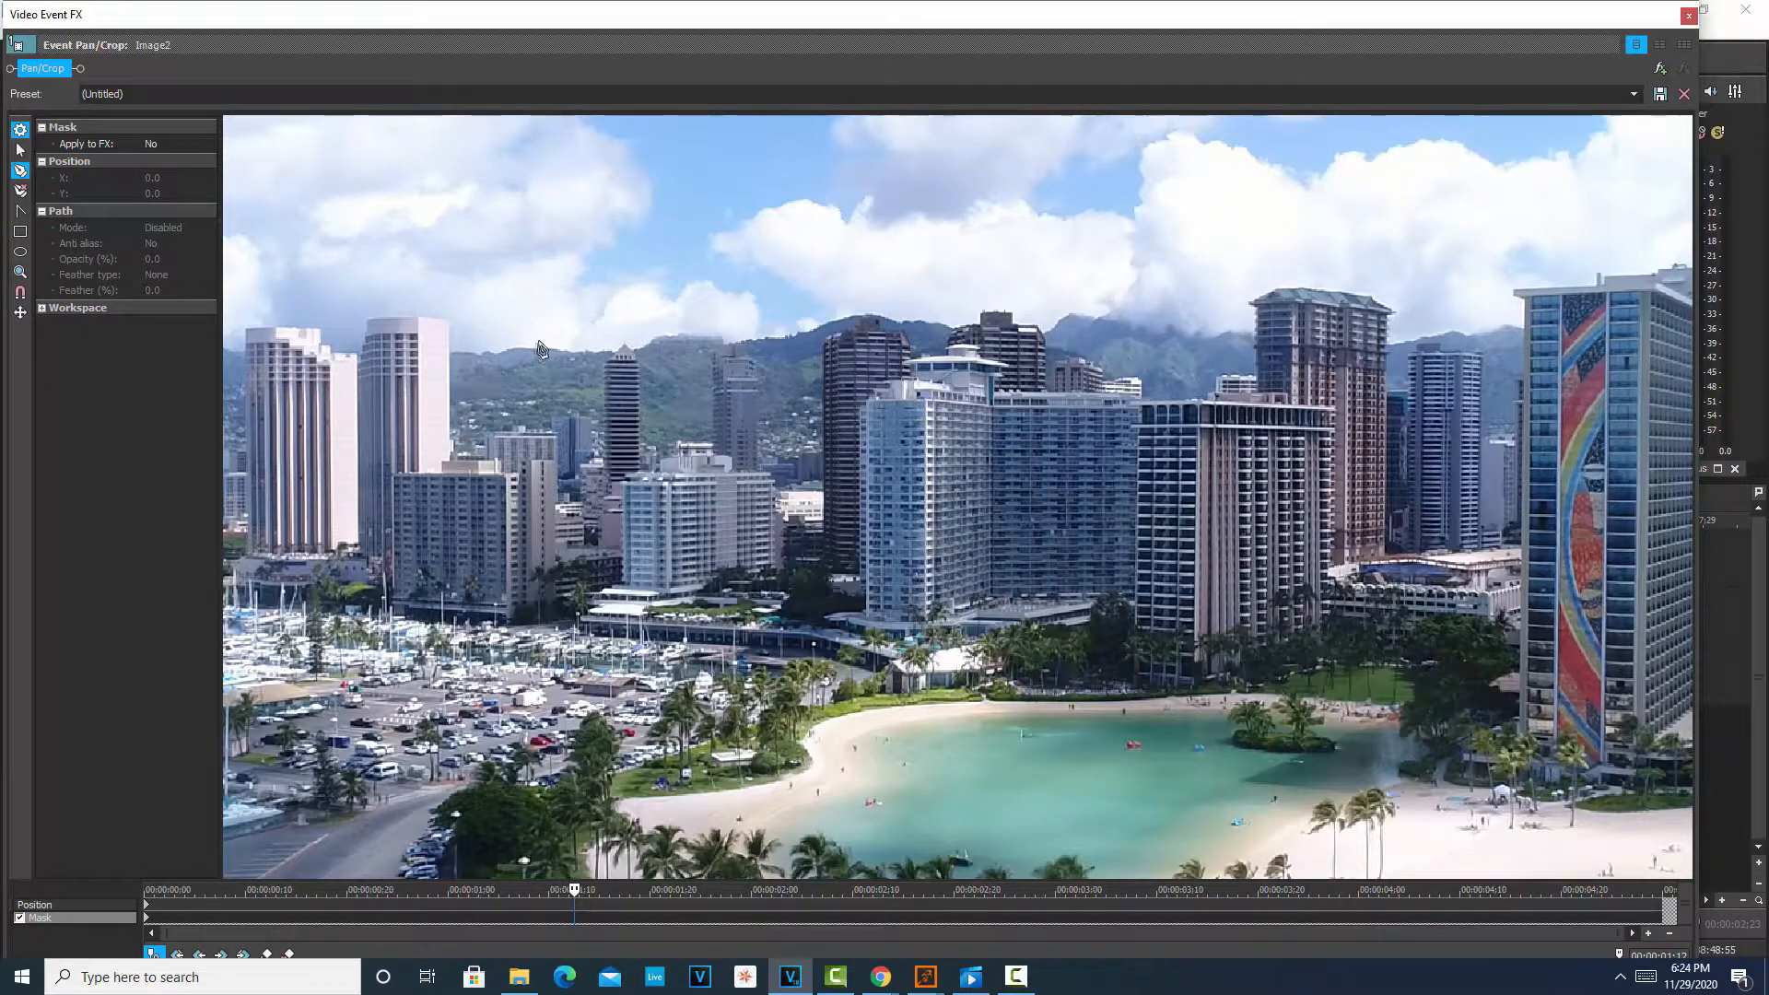
pyautogui.rightClick(725, 273)
pyautogui.click(496, 253)
pyautogui.moveTo(687, 251); pyautogui.dragTo(764, 250)
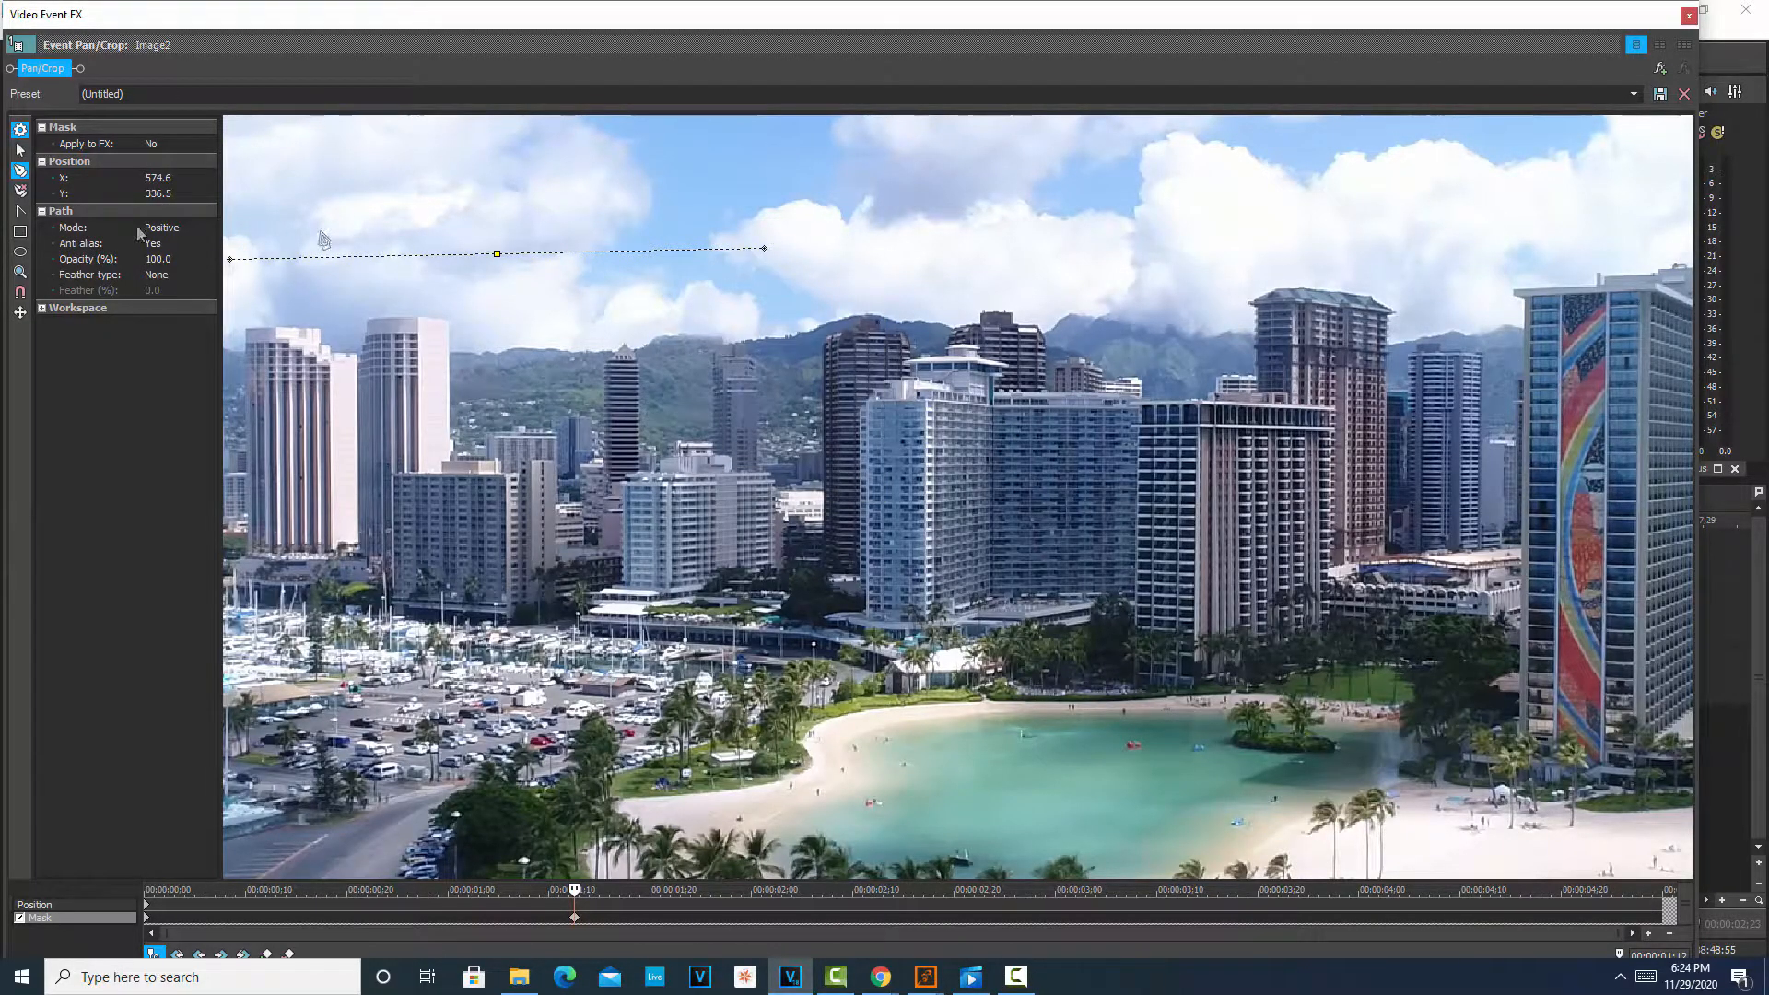
pyautogui.click(21, 190)
pyautogui.click(497, 255)
pyautogui.hotkey('ctrl', 'd')
# - Place mask anchors along the roofline of the second pale tower, from the neighbouring tower's roof to the mountain skyline on its right
pyautogui.moveTo(474, 275); pyautogui.dragTo(900, 332)
pyautogui.scroll(4, 926, 368)
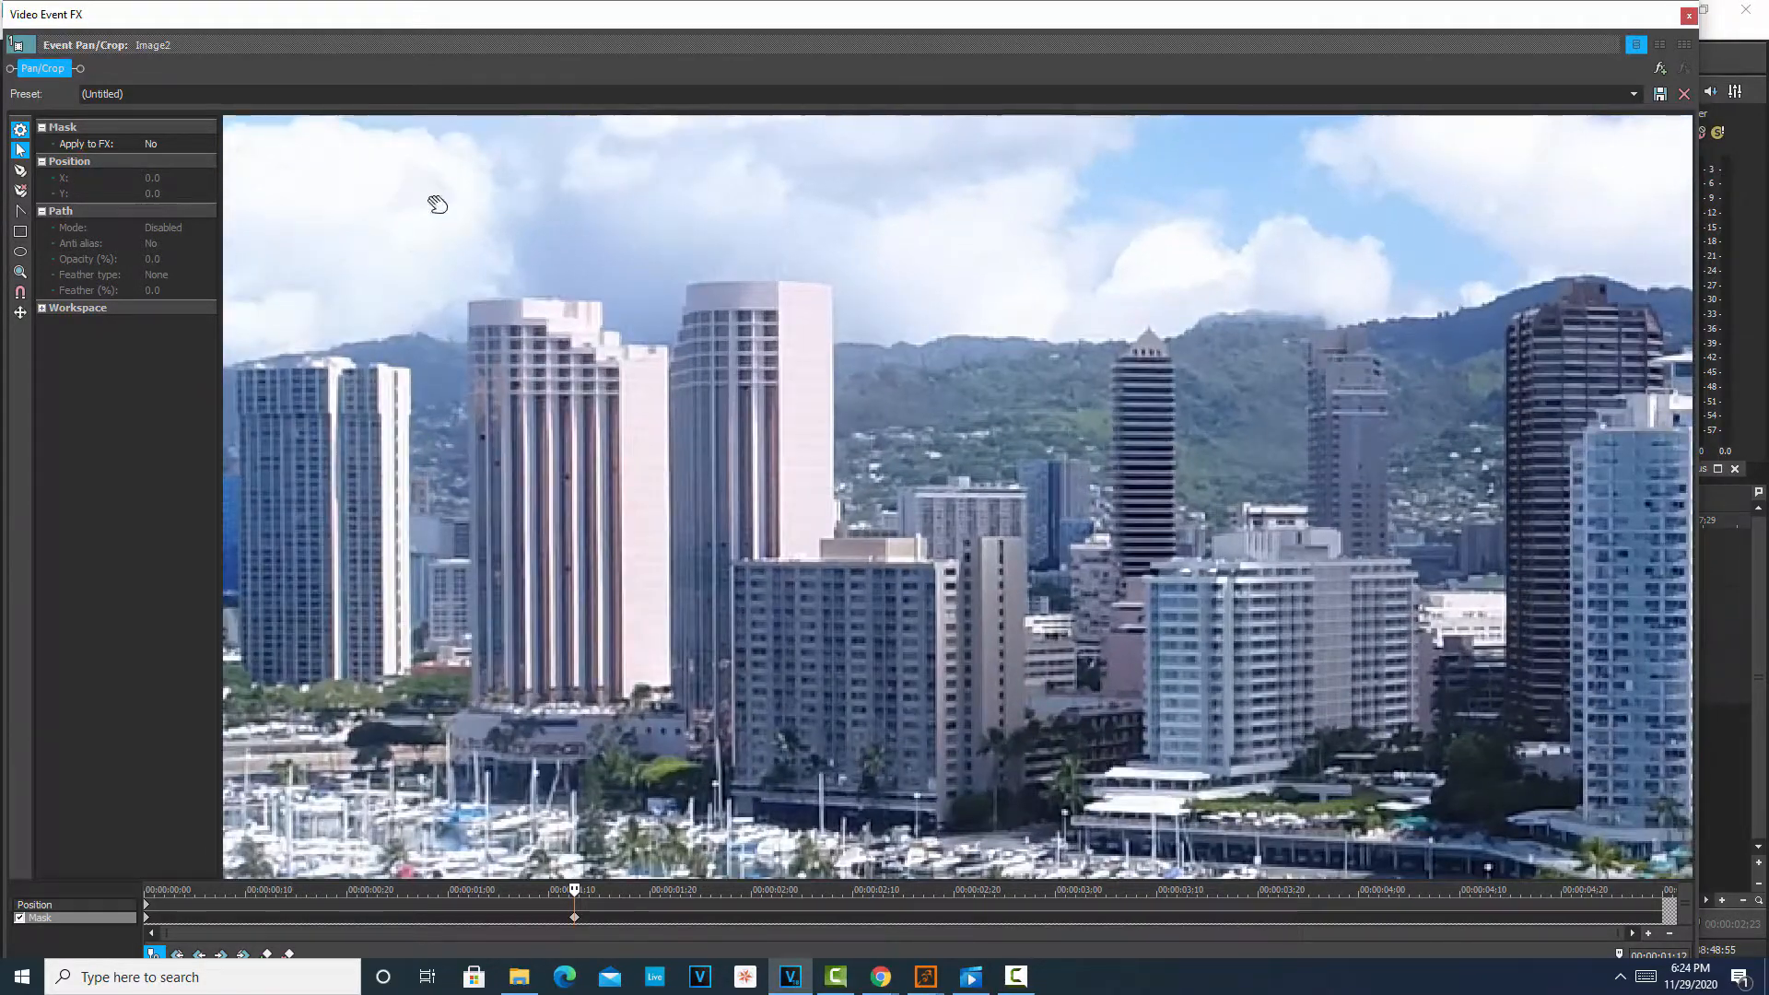
pyautogui.moveTo(438, 205); pyautogui.dragTo(620, 316)
pyautogui.scroll(3, 609, 278)
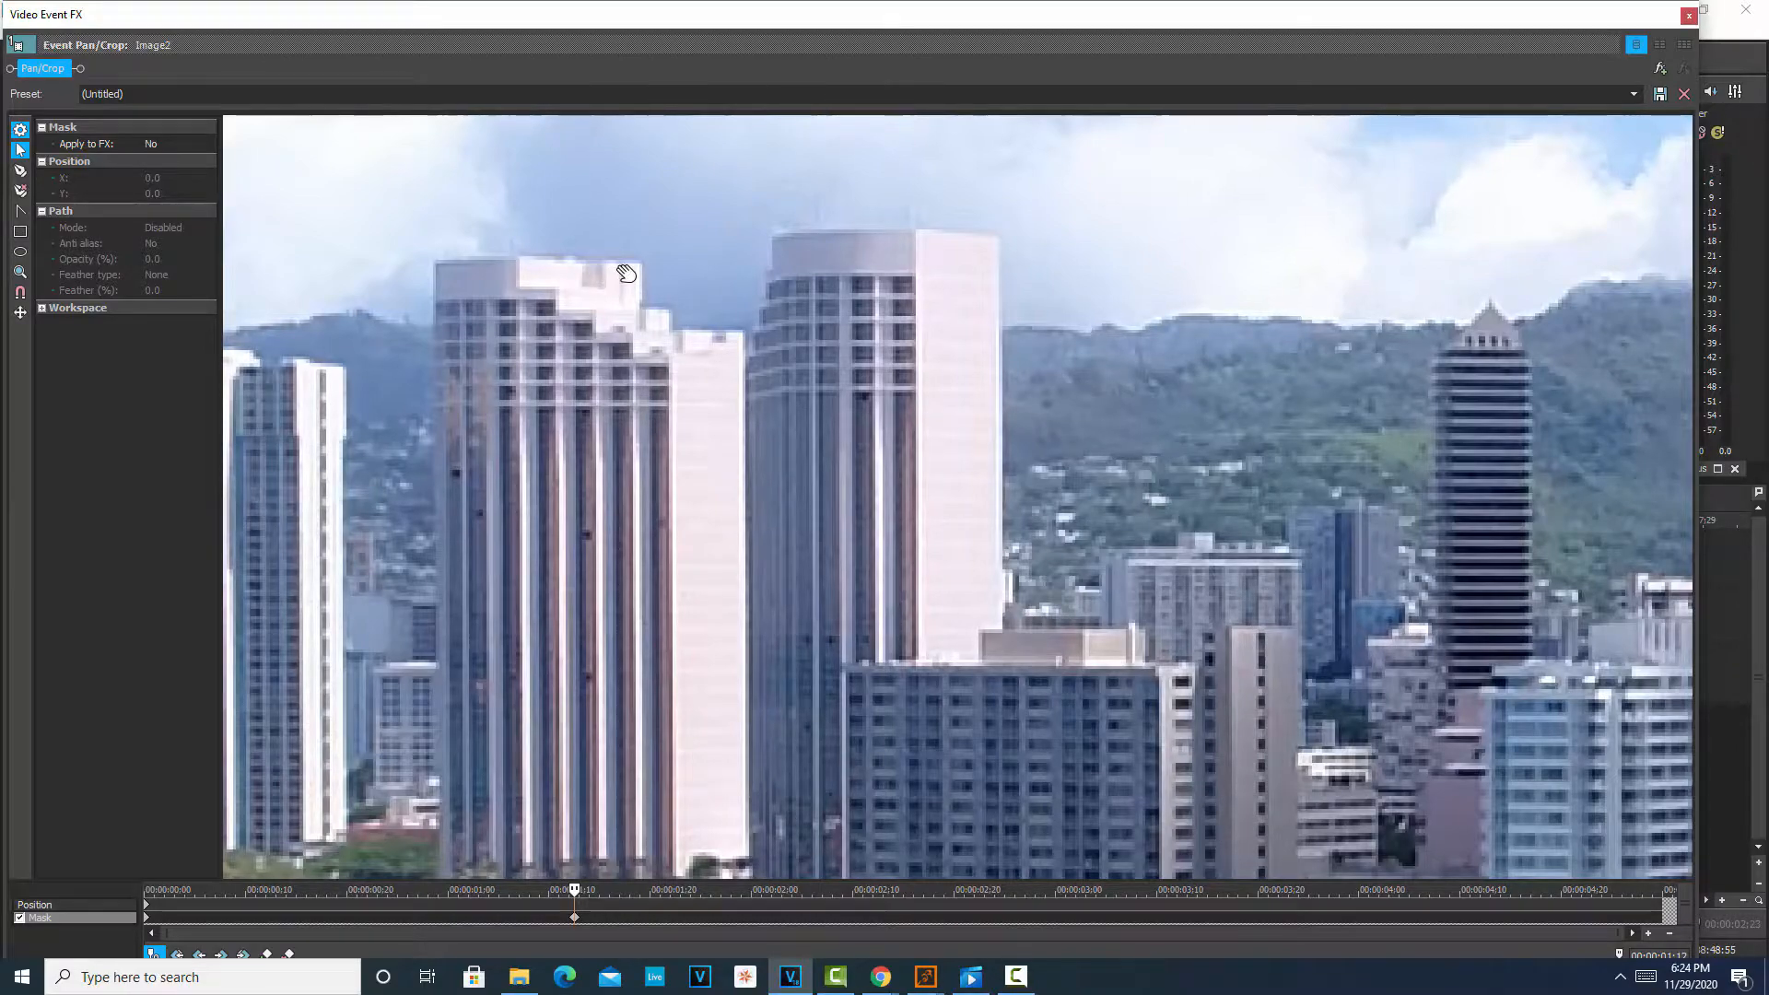
pyautogui.click(20, 170)
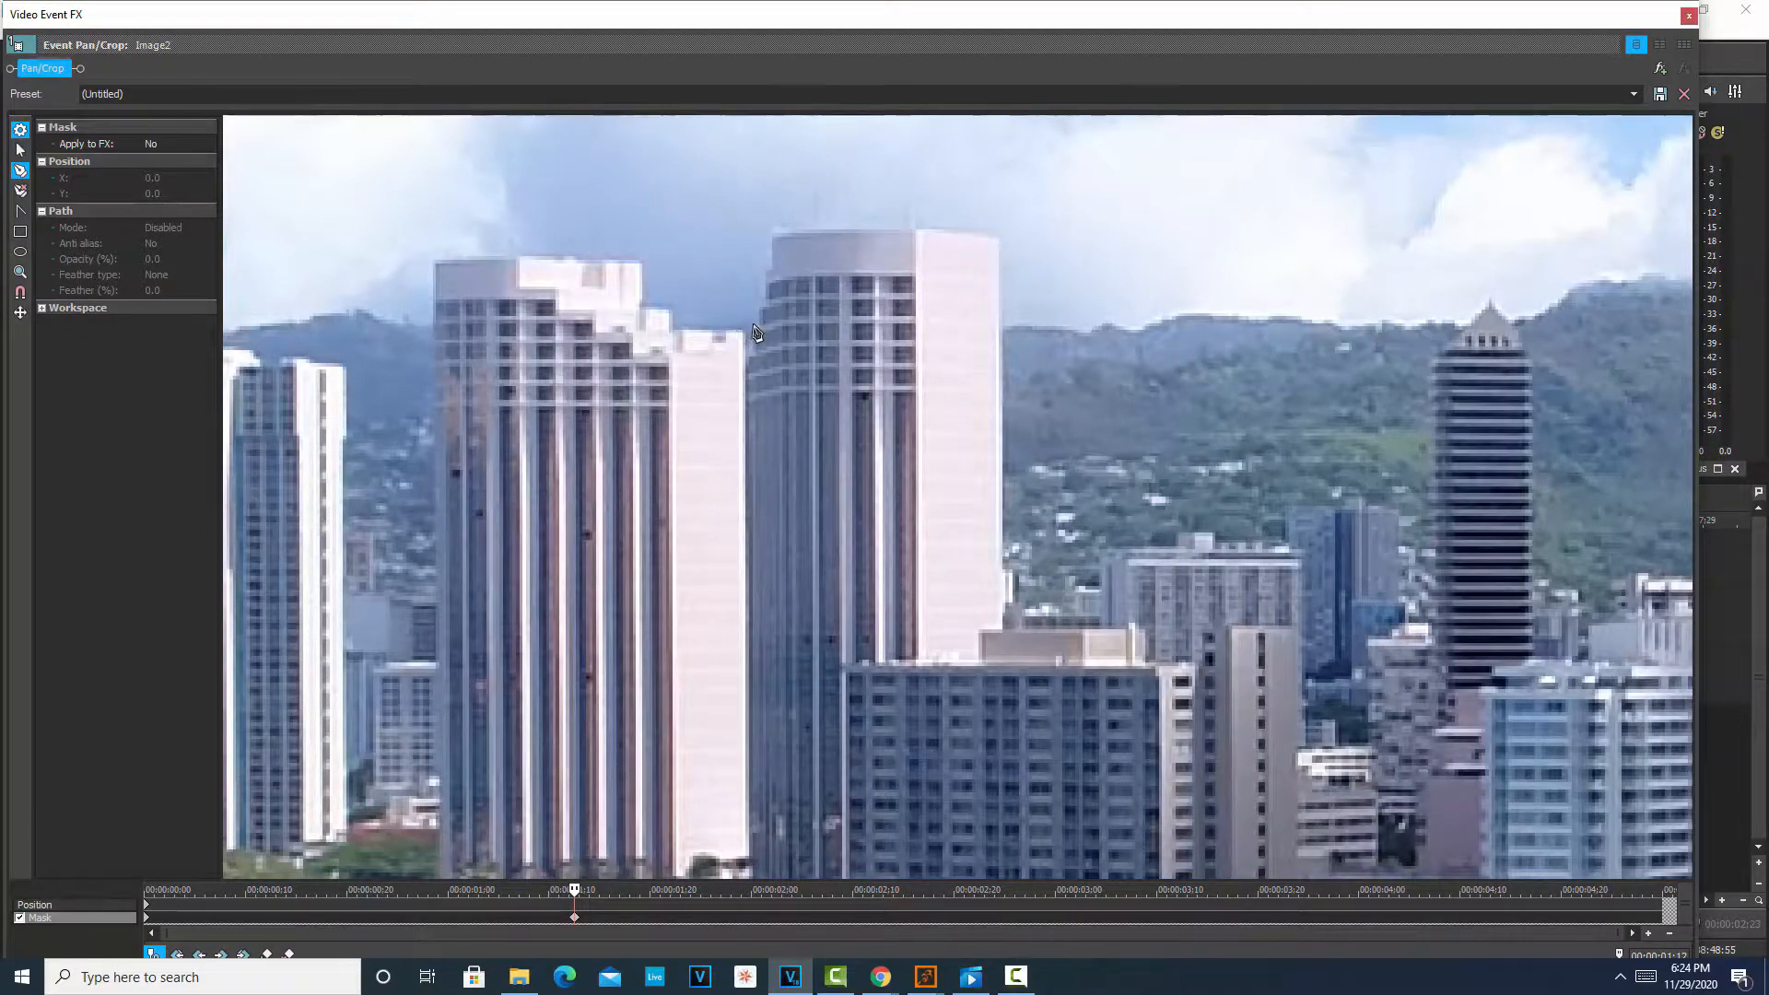
pyautogui.click(680, 328)
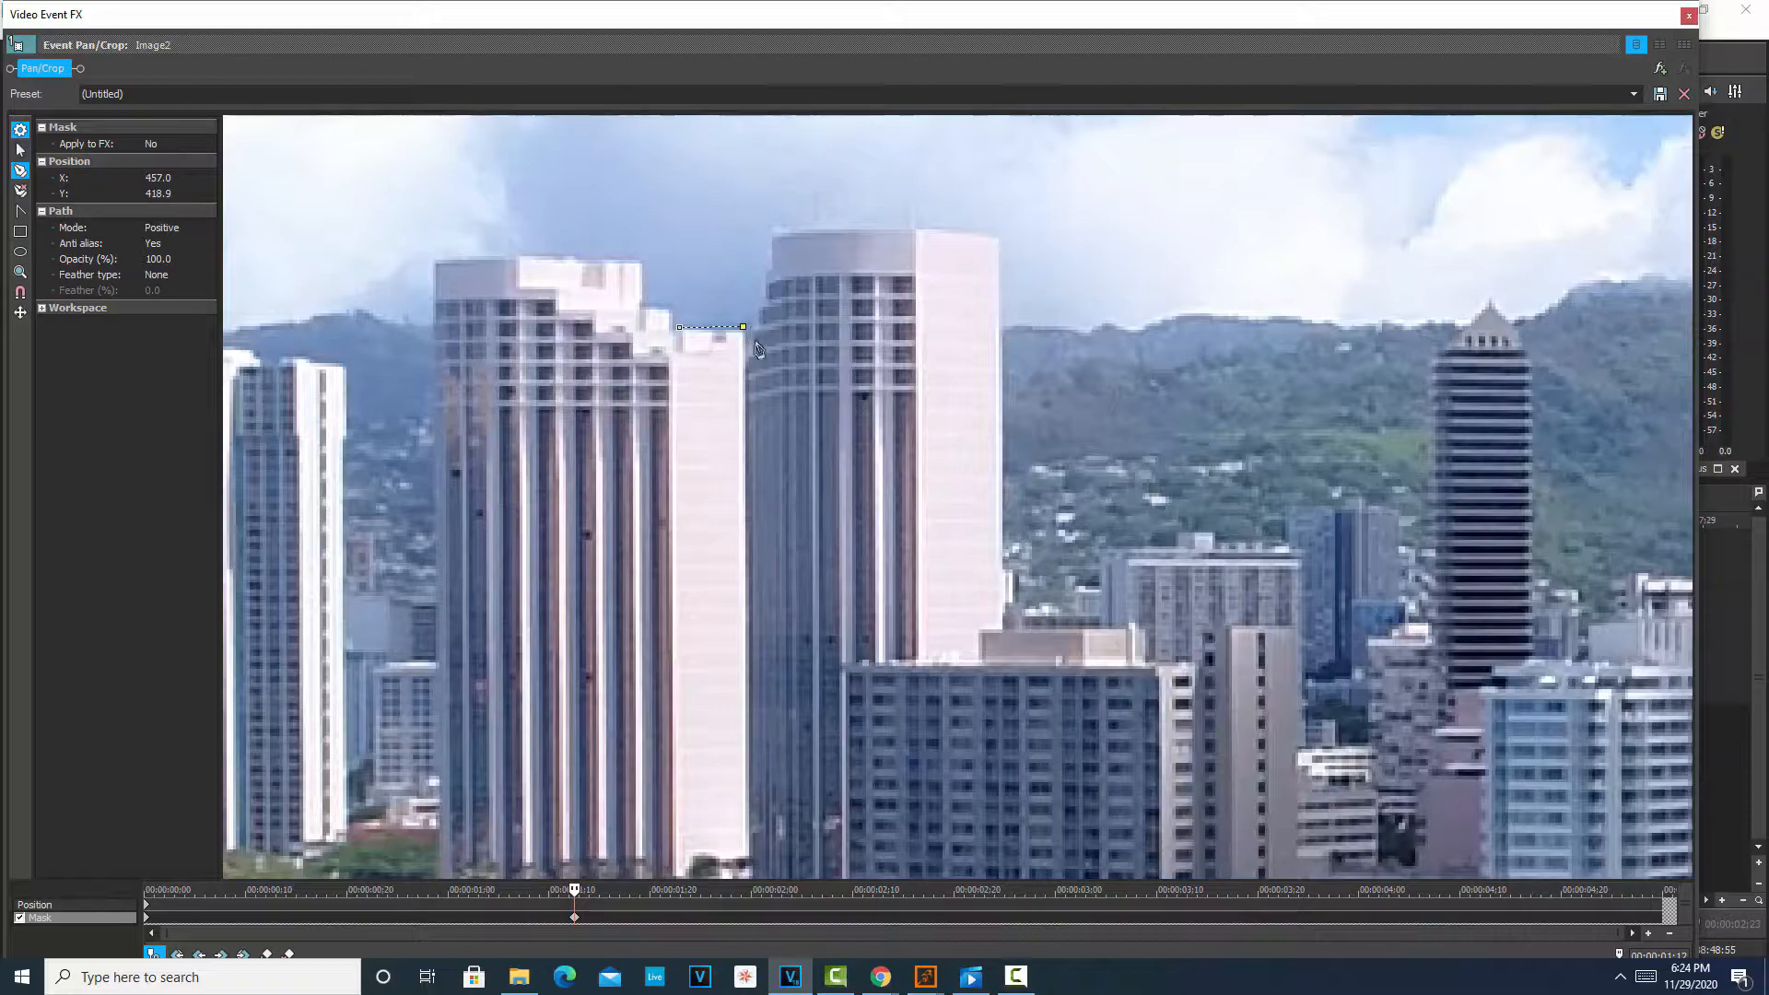
pyautogui.click(754, 327)
pyautogui.click(772, 235)
pyautogui.click(913, 231)
pyautogui.click(999, 238)
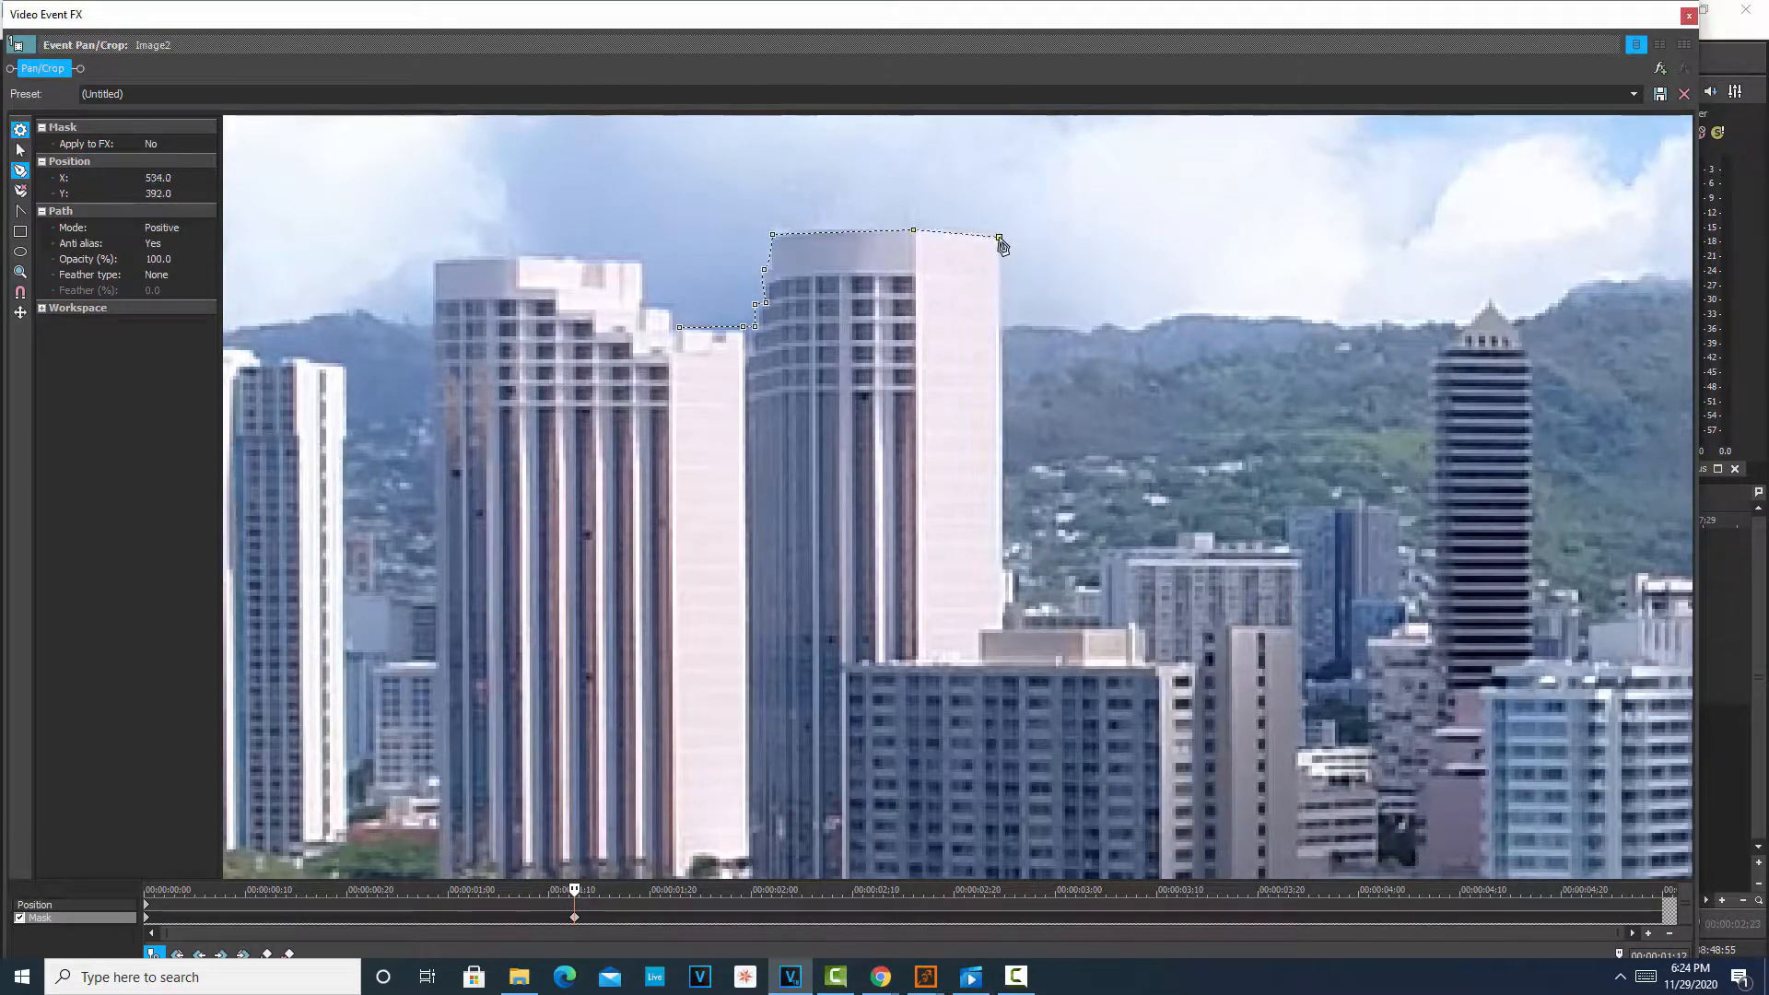
pyautogui.click(1003, 324)
pyautogui.click(1109, 325)
# - Extend the mask path below the image's lower edge with two anchors and close it at its first anchor
pyautogui.scroll(-5, 1133, 429)
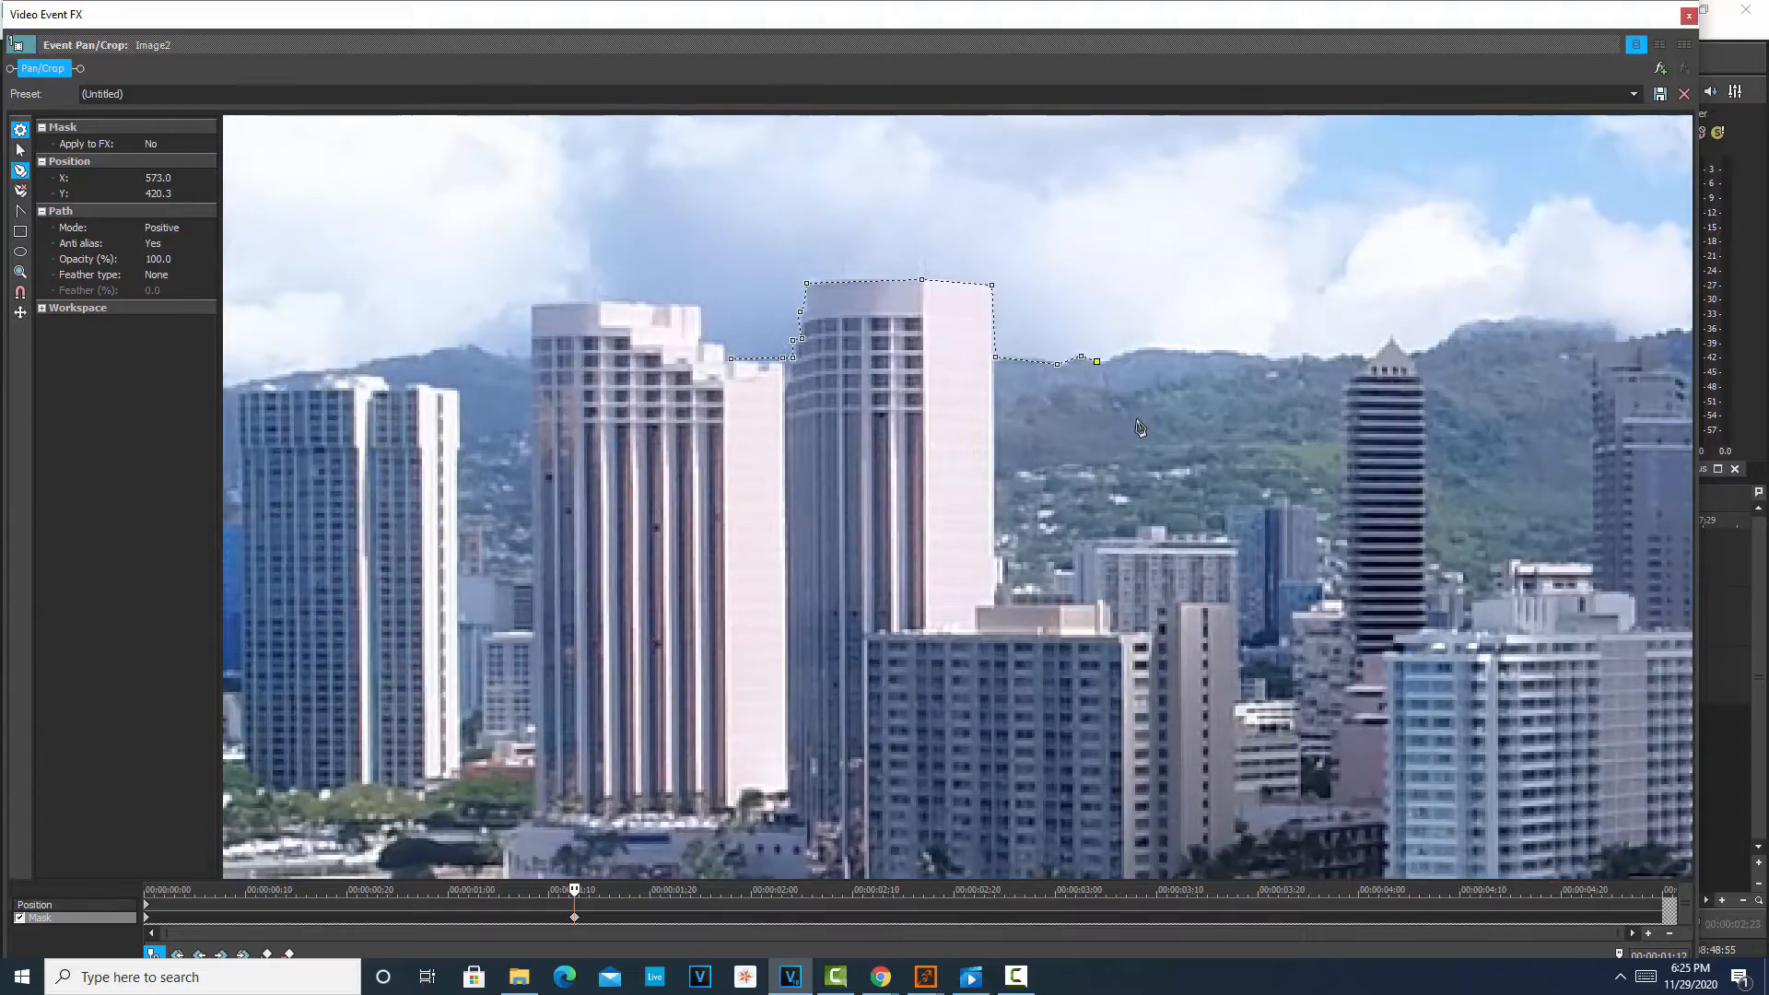
pyautogui.scroll(-5, 1131, 448)
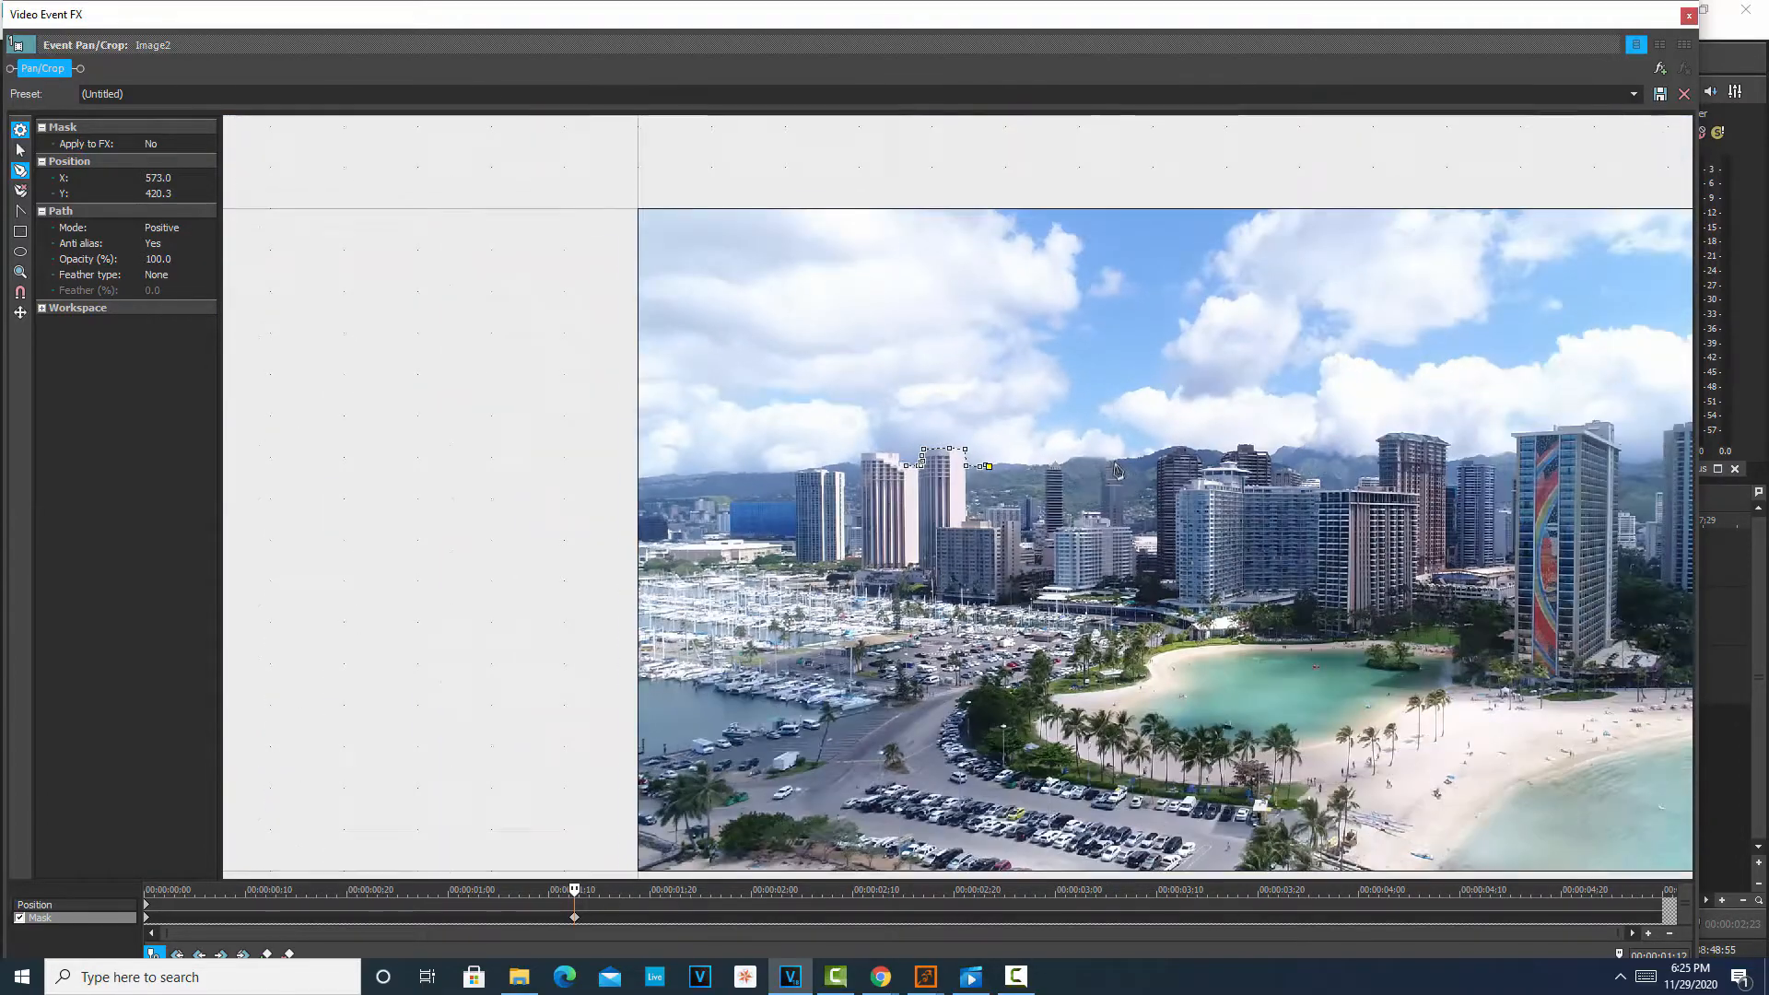
pyautogui.click(1015, 814)
pyautogui.click(882, 817)
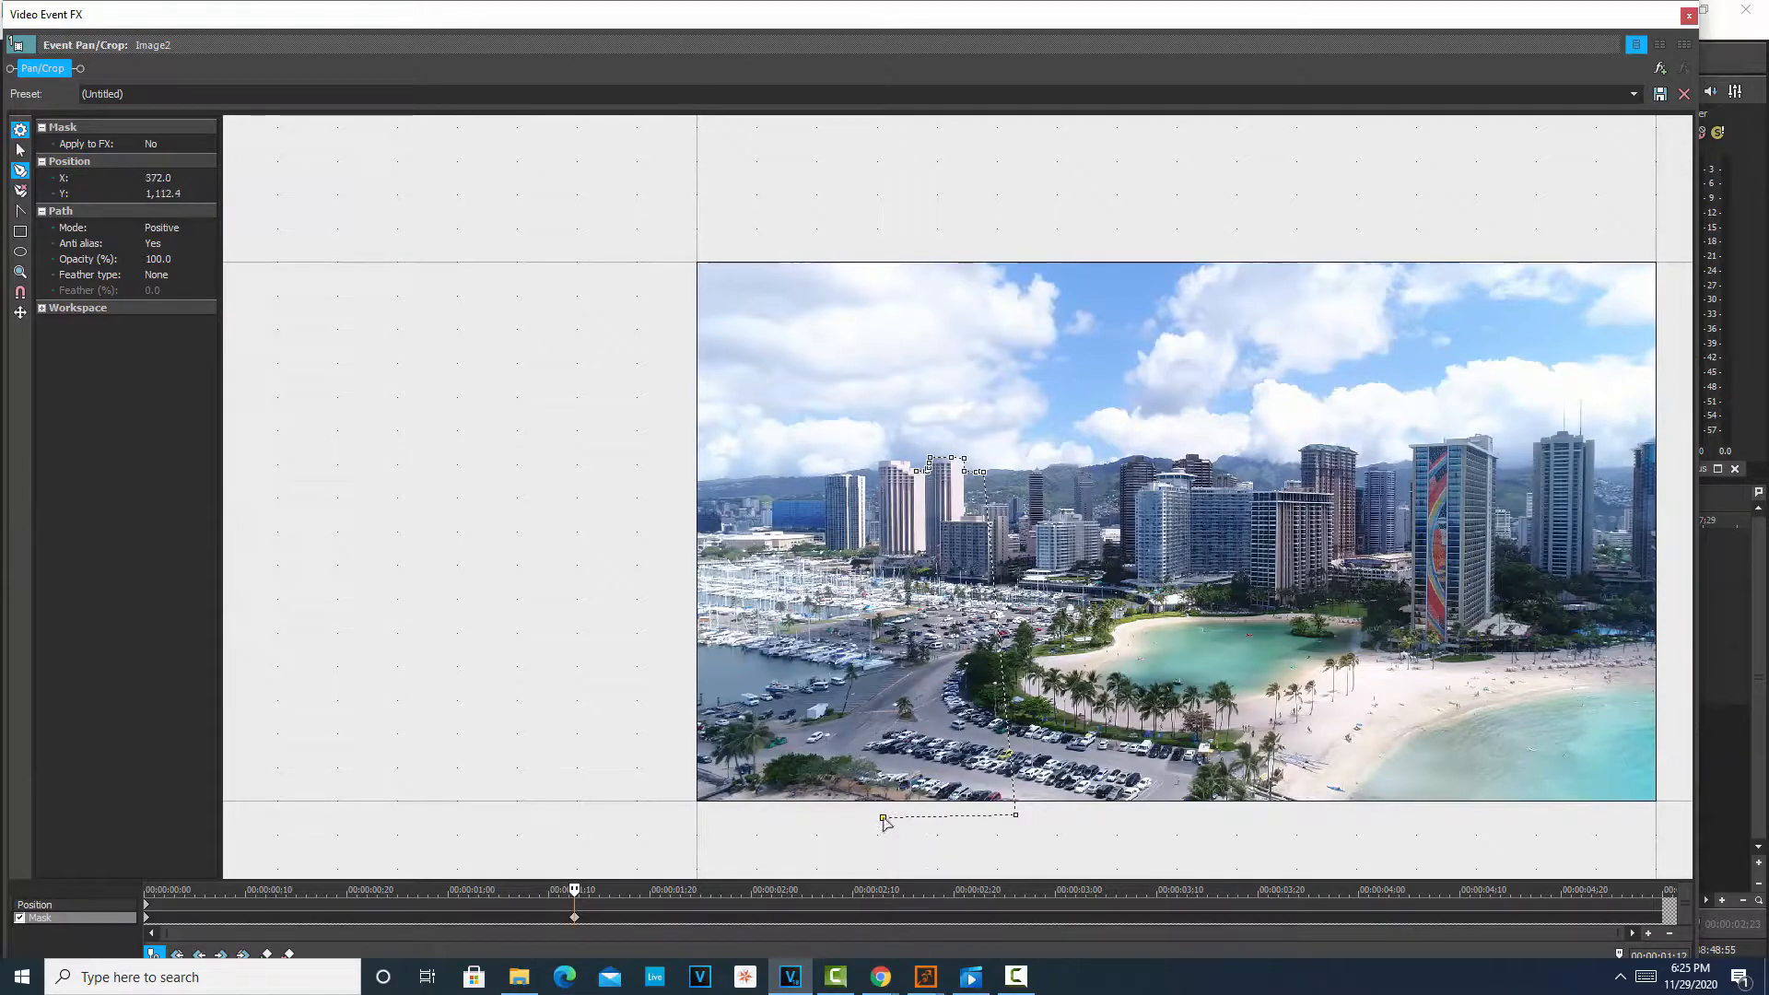
pyautogui.click(917, 471)
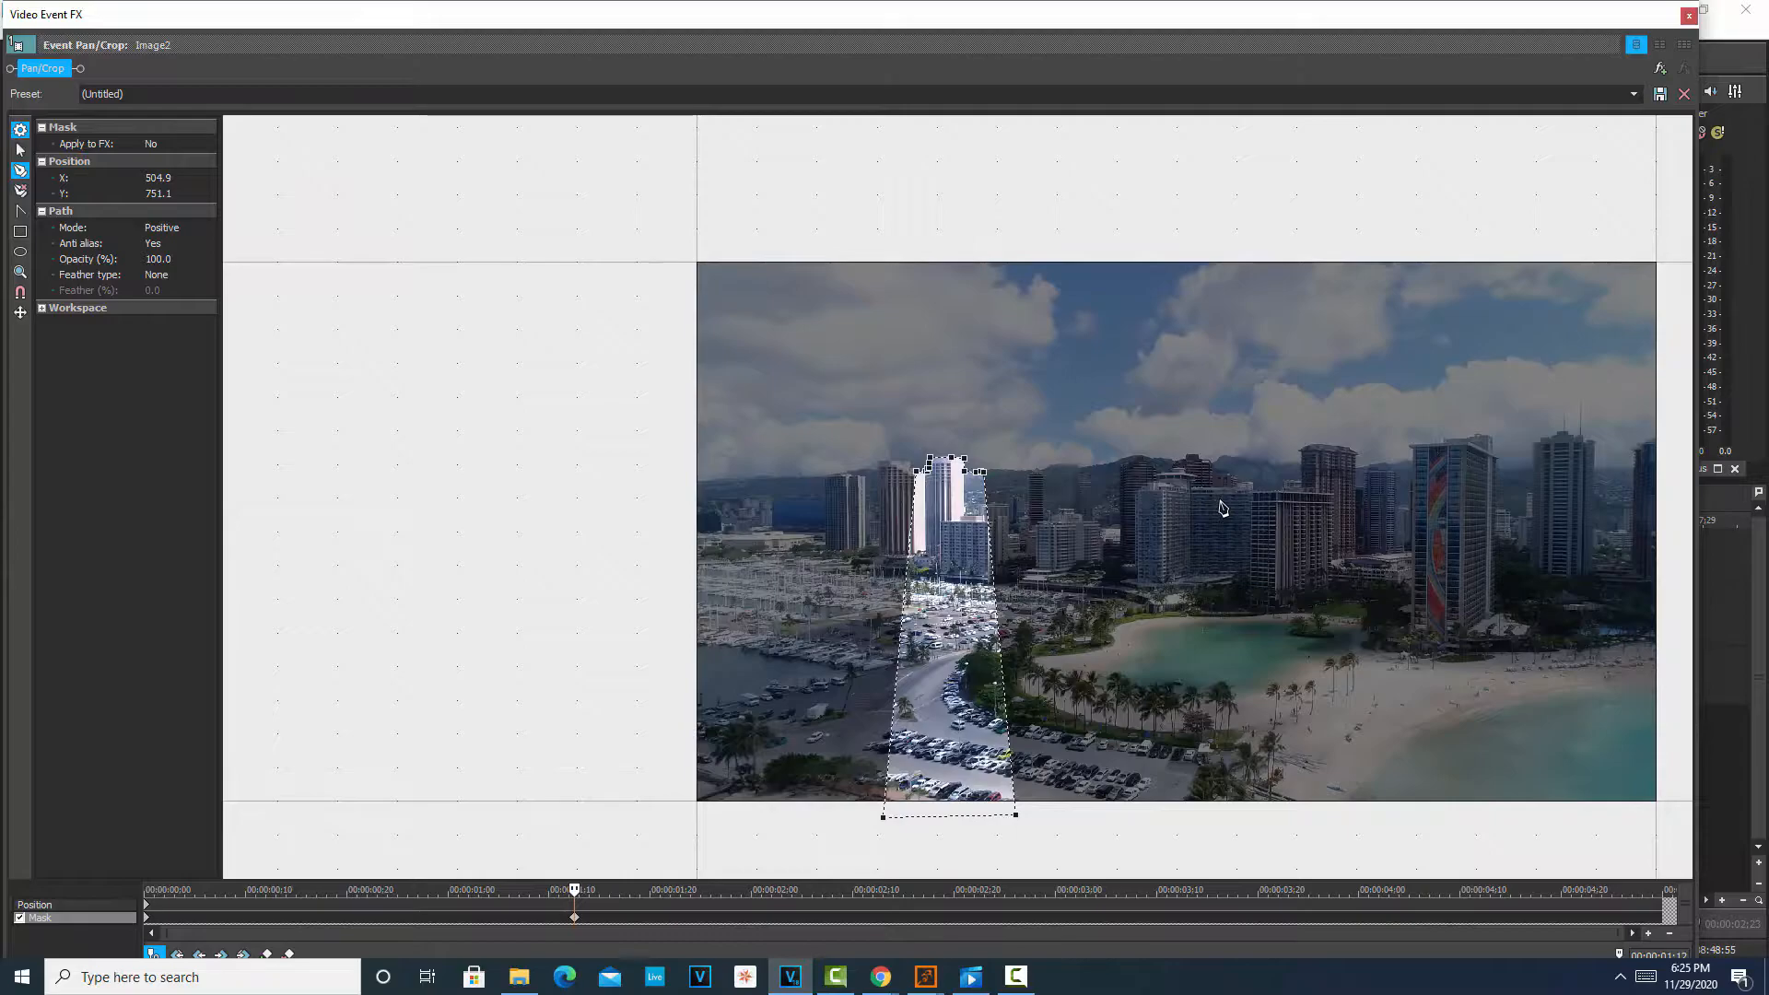
# - Switch to the Normal Edit Tool and deselect all anchors of the closed tower mask
pyautogui.scroll(5, 1058, 379)
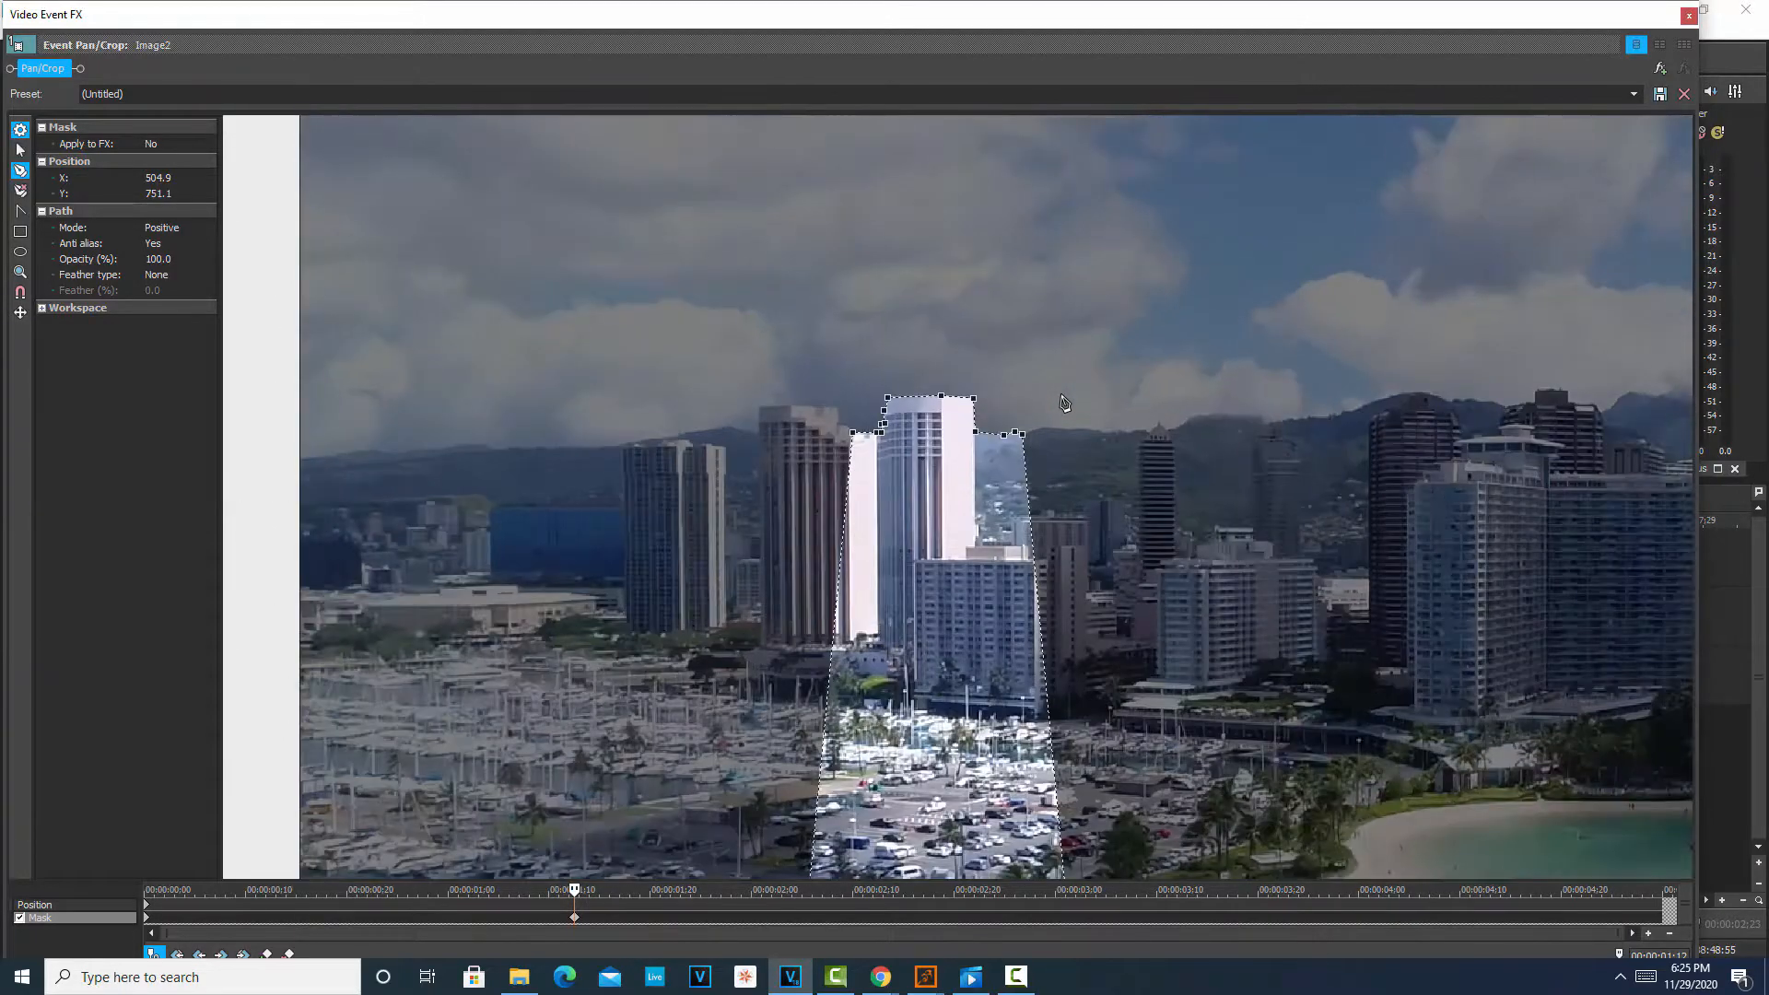
pyautogui.scroll(4, 1299, 300)
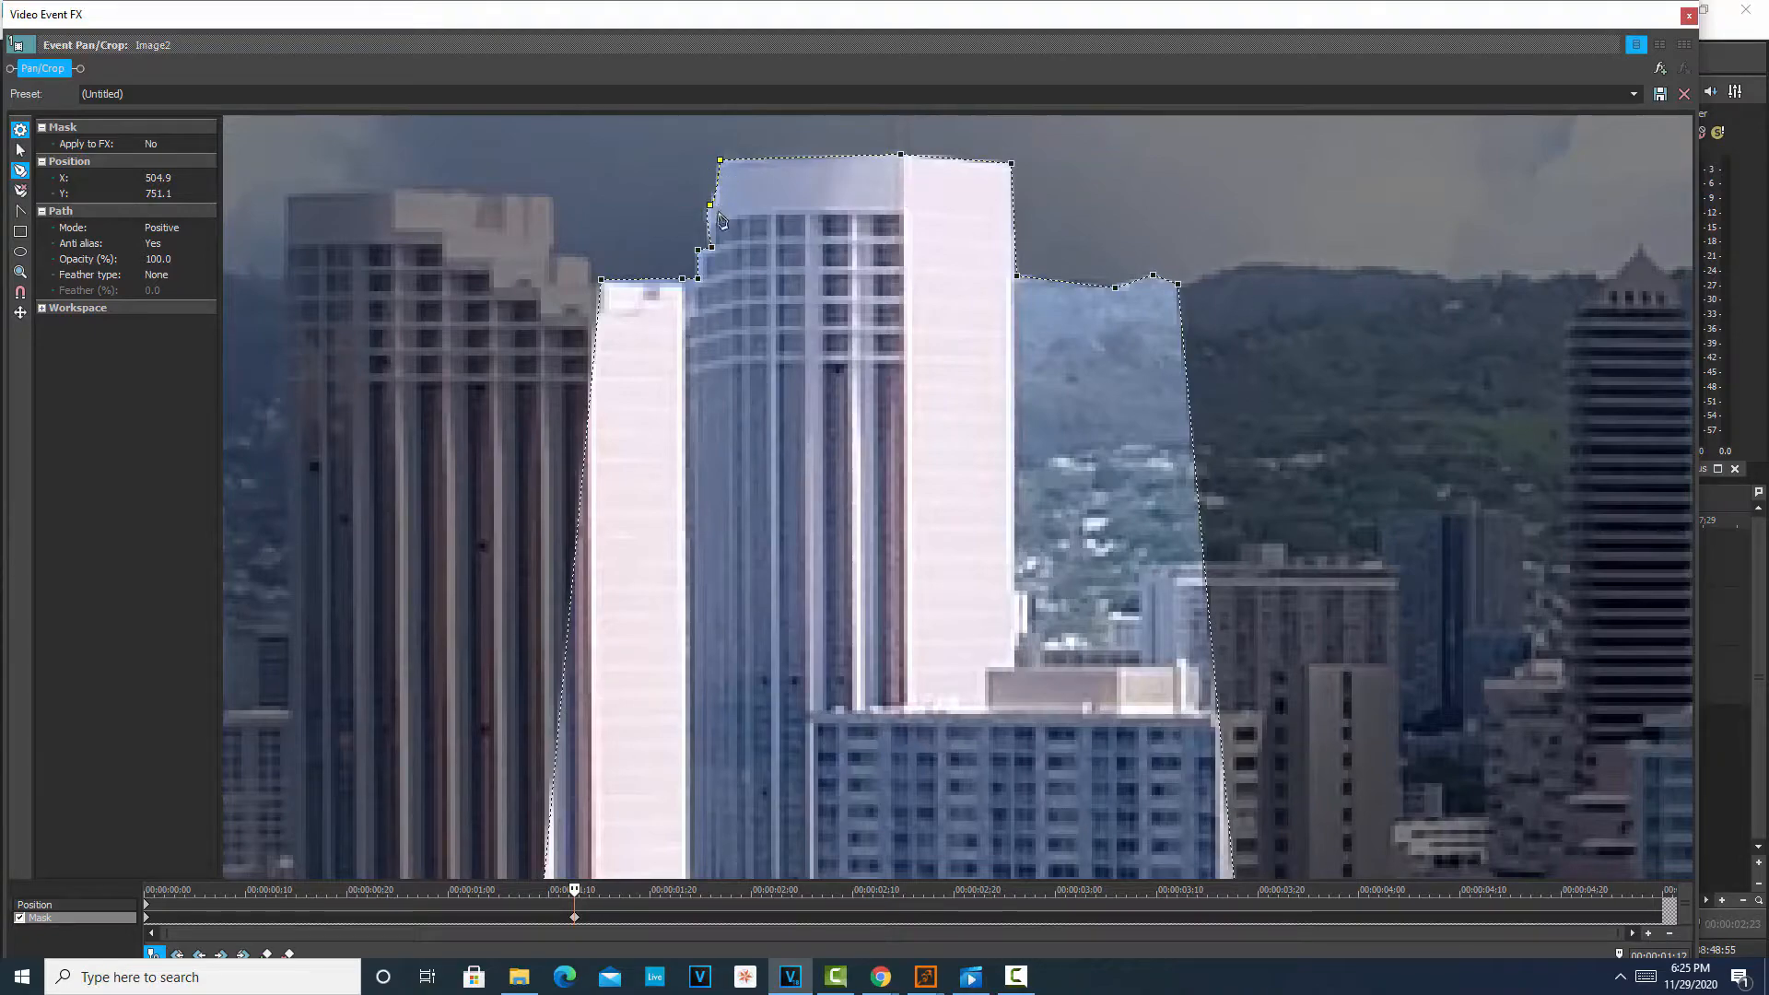
pyautogui.click(1018, 297)
pyautogui.click(18, 152)
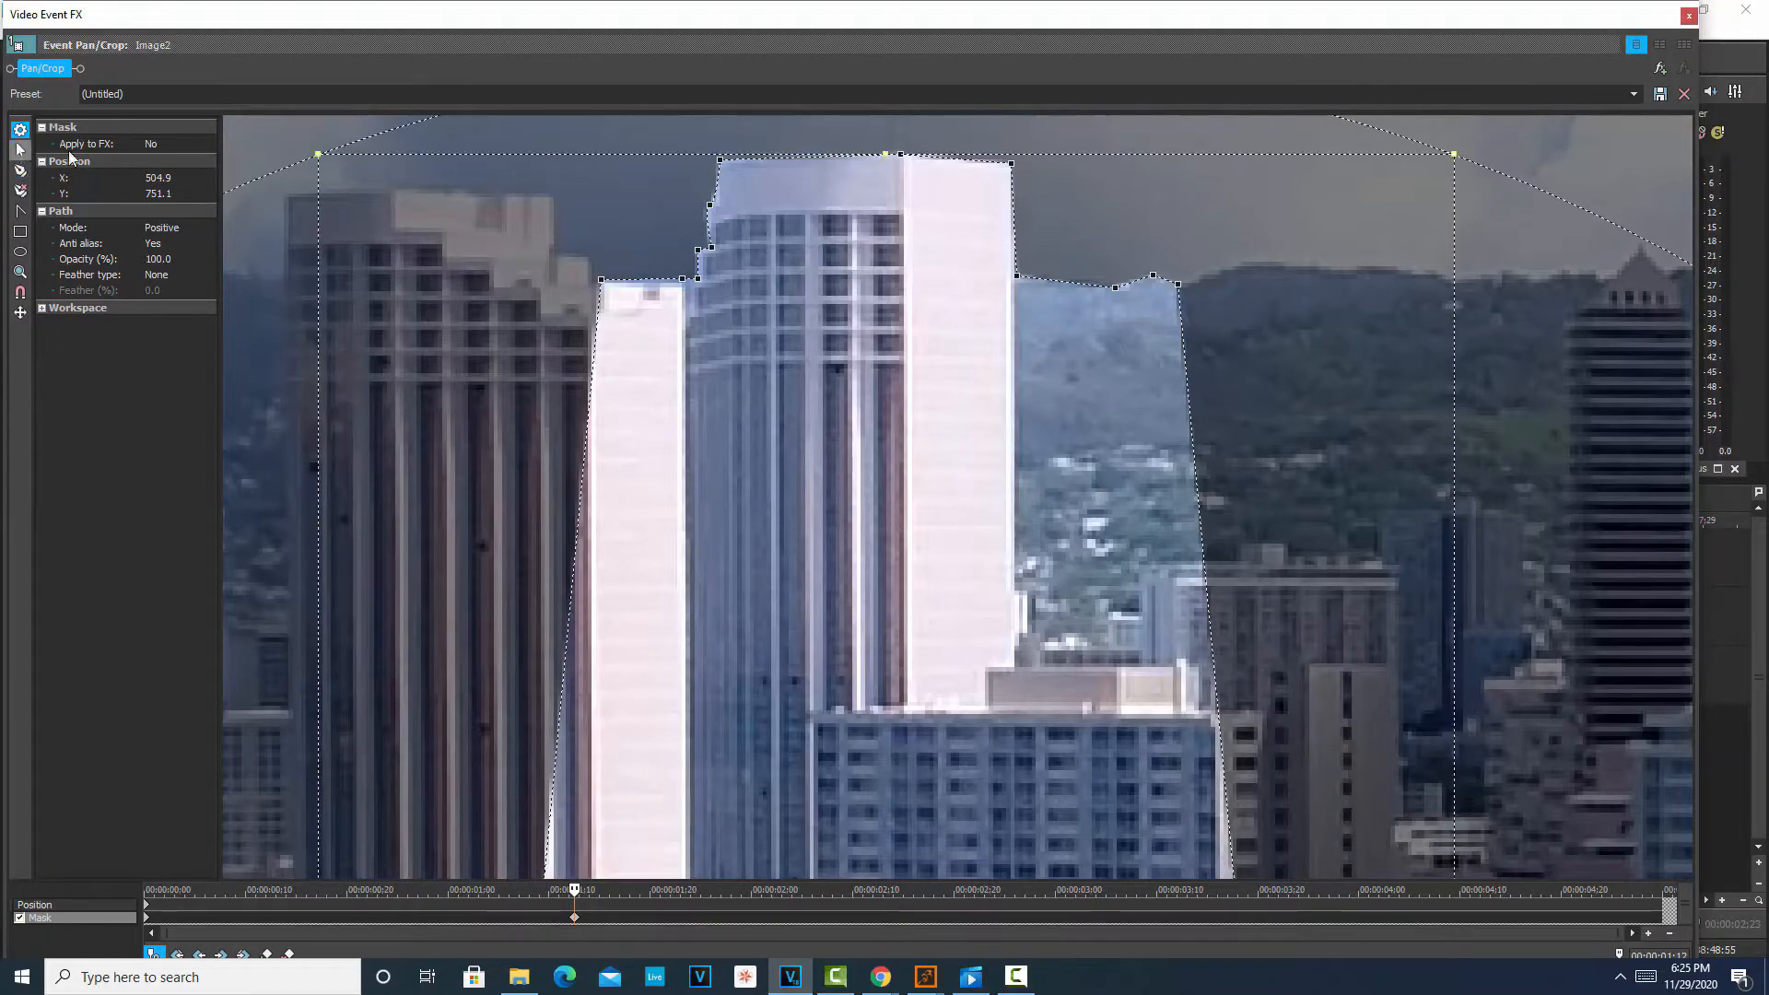
pyautogui.rightClick(1186, 225)
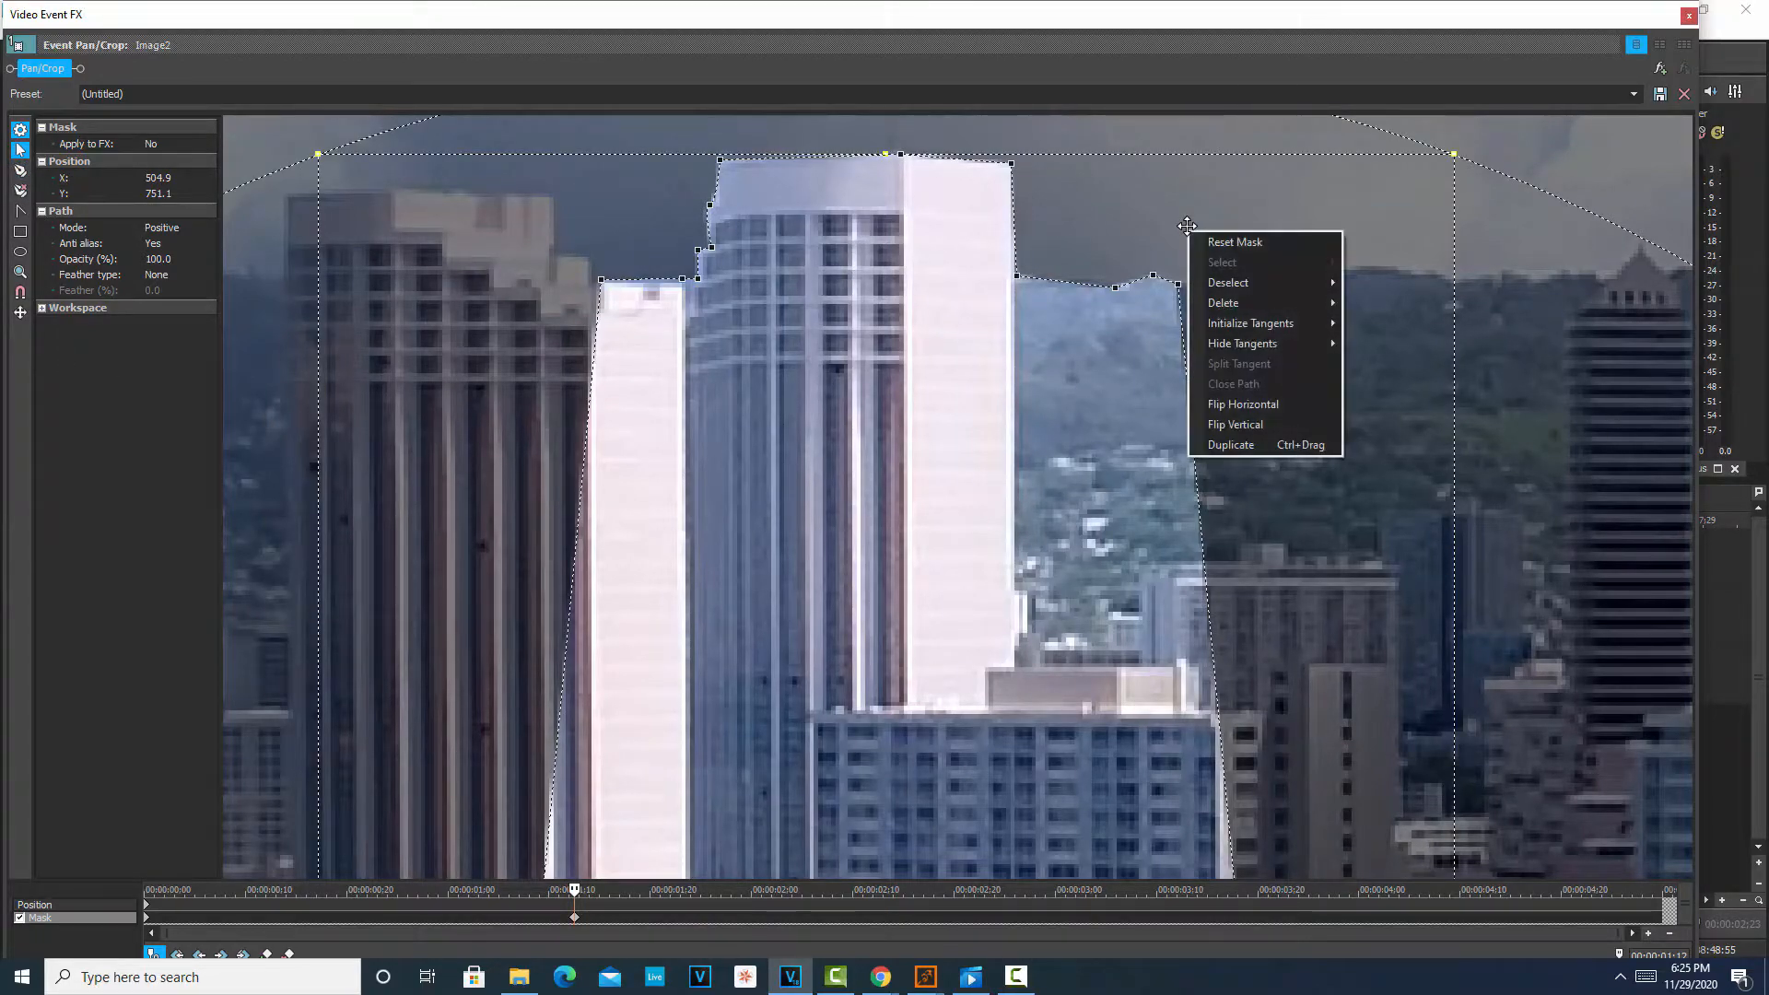
pyautogui.moveTo(1236, 285)
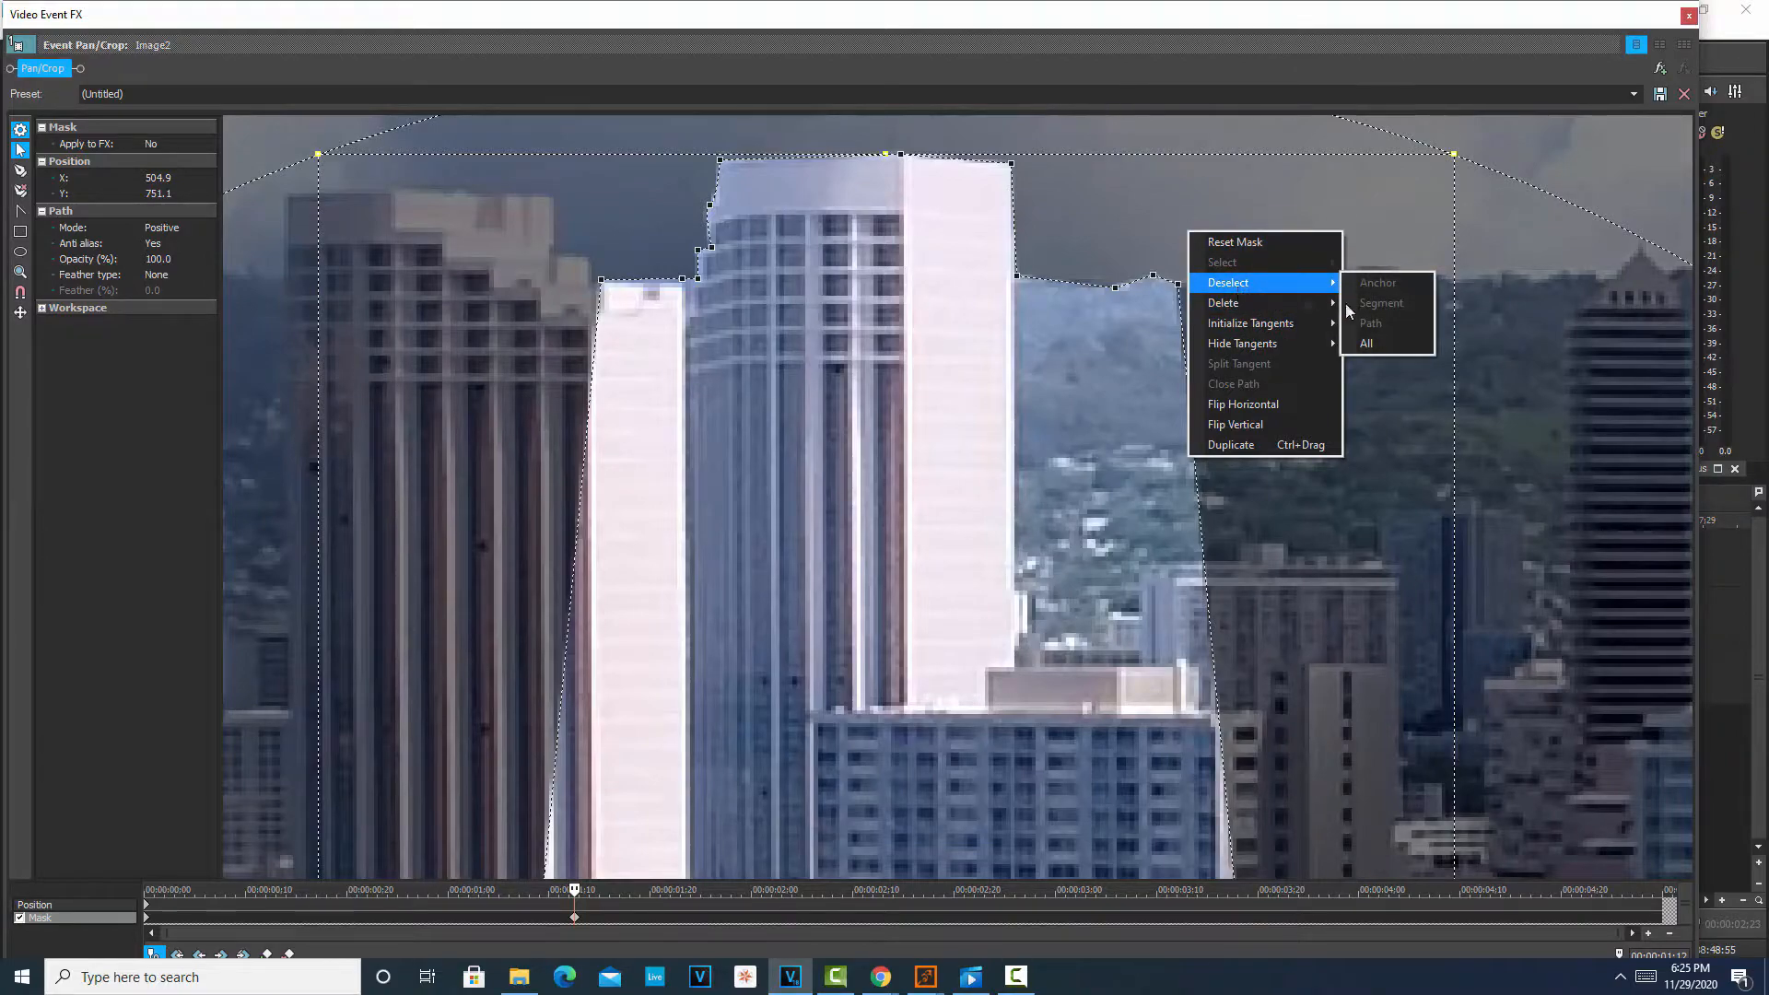
pyautogui.click(1367, 344)
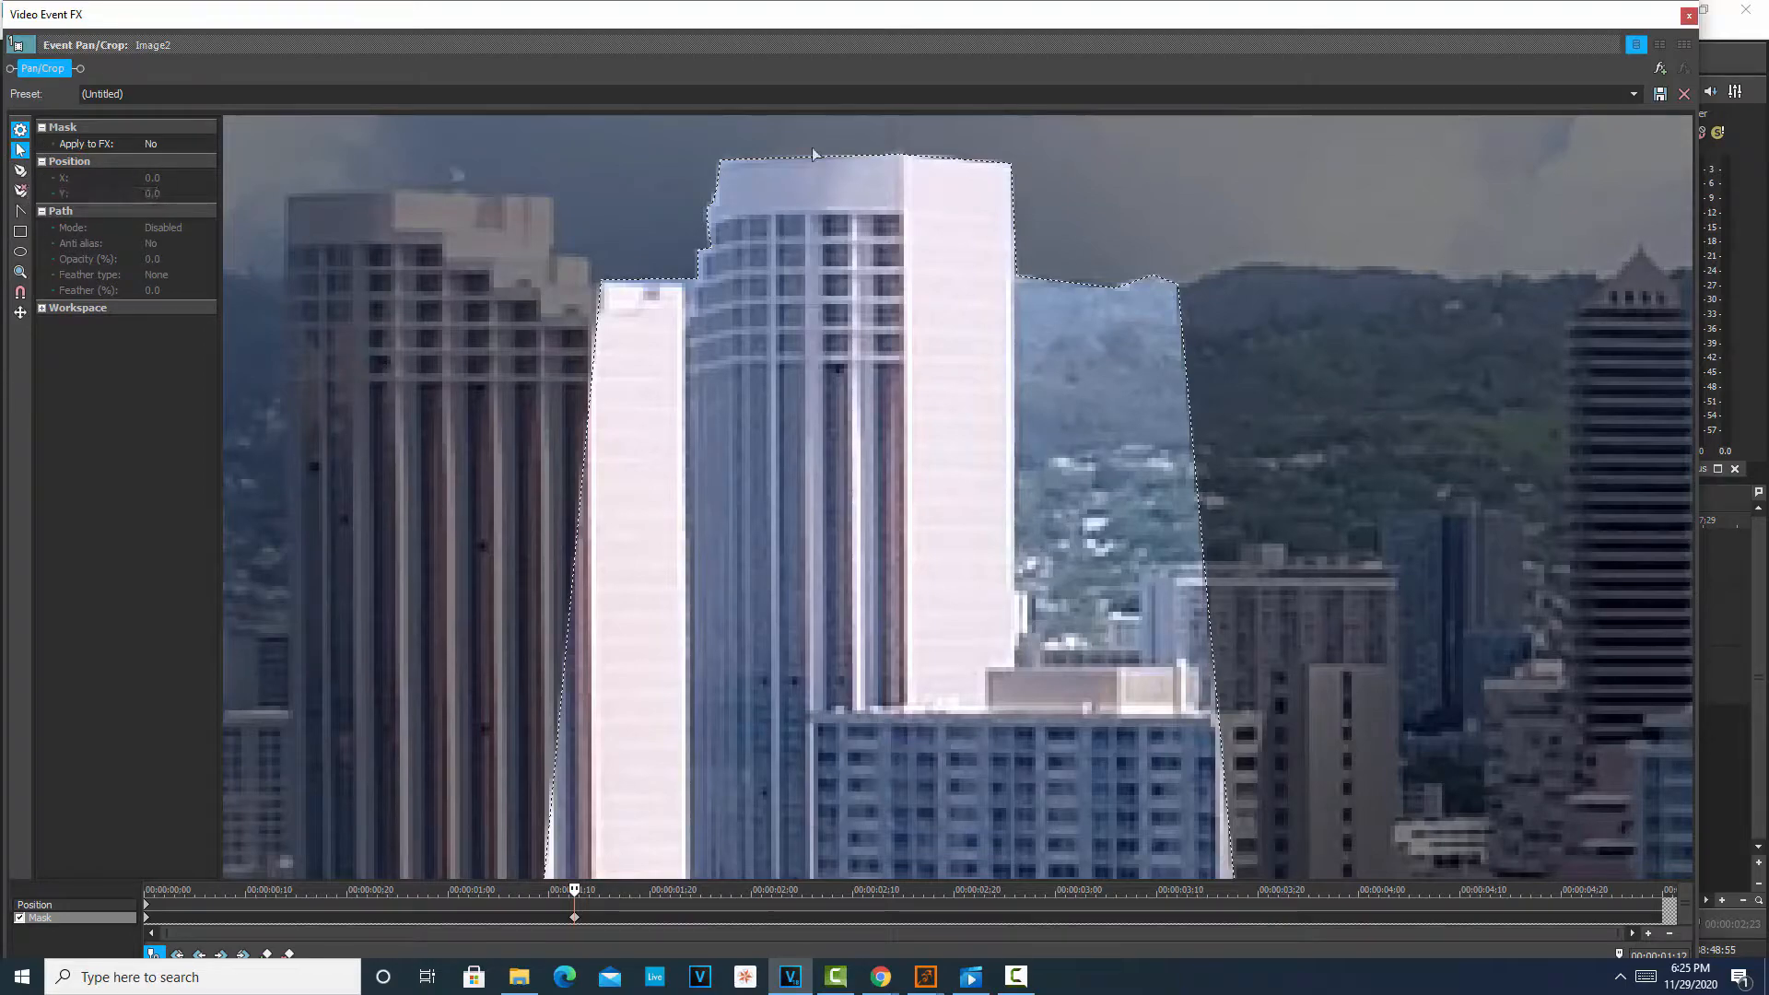
# - Move the mask anchor where the tower's right wall meets the mountain skyline to X 534.7, Y 418.3
pyautogui.click(1007, 166)
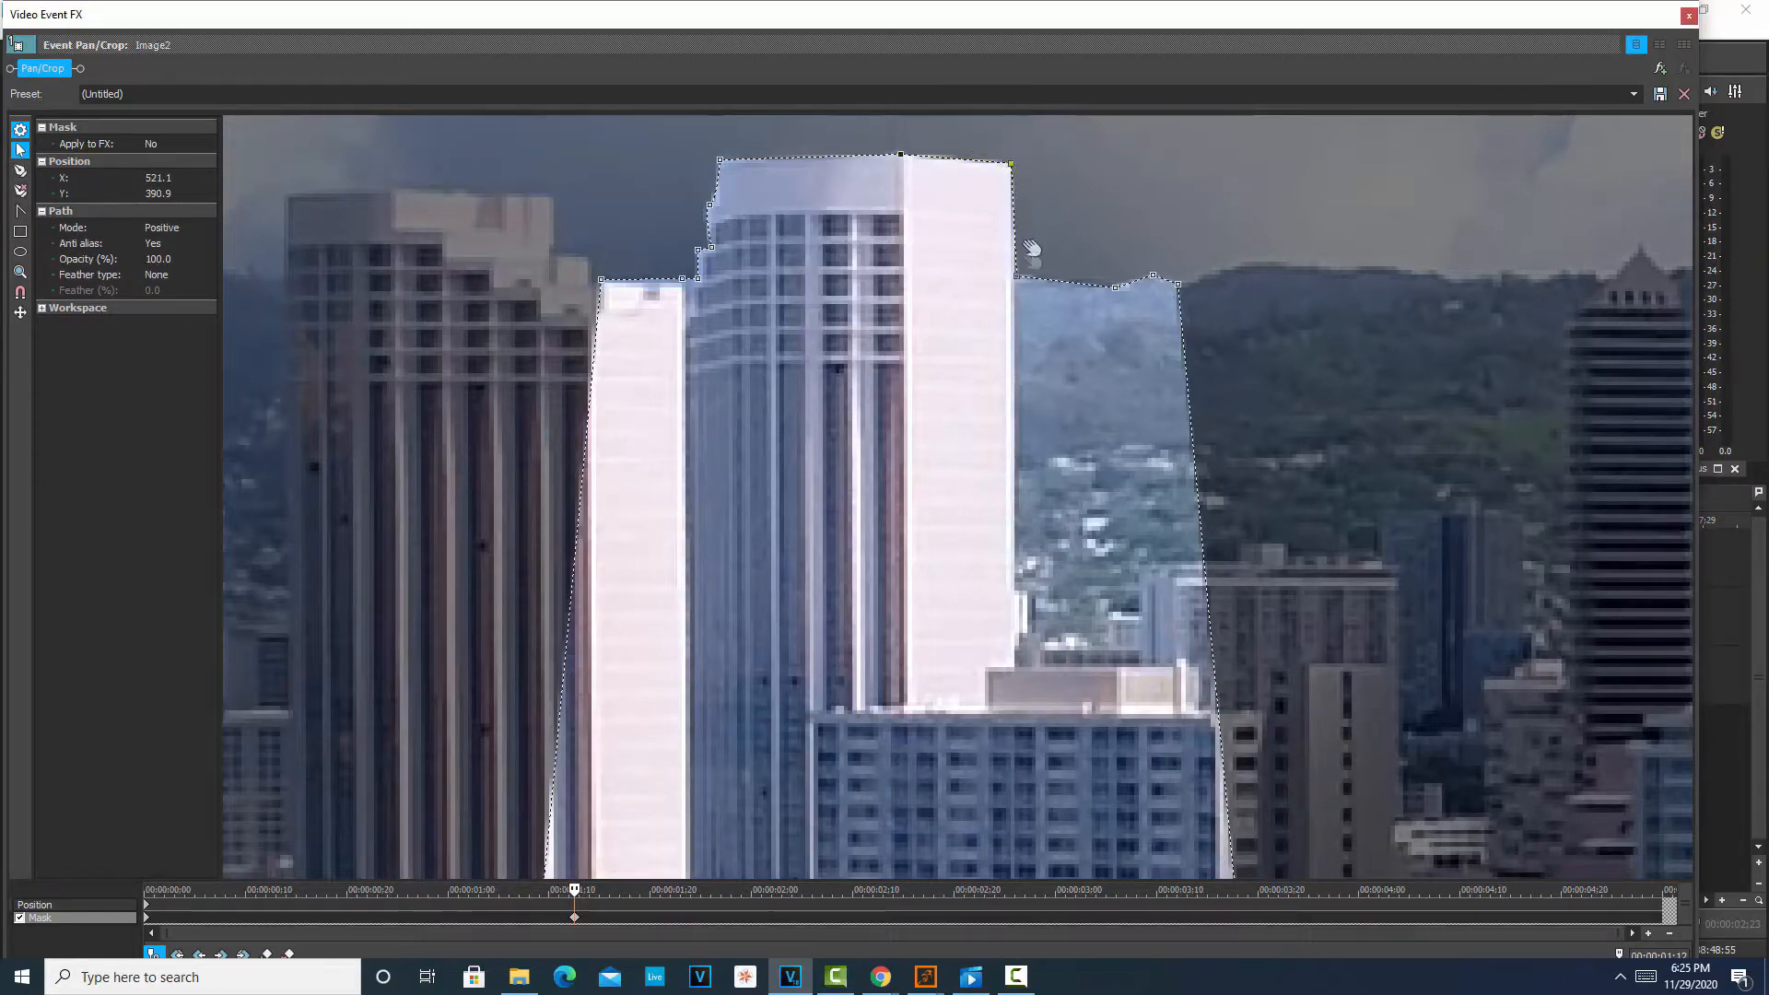
pyautogui.moveTo(1017, 283); pyautogui.dragTo(1015, 283)
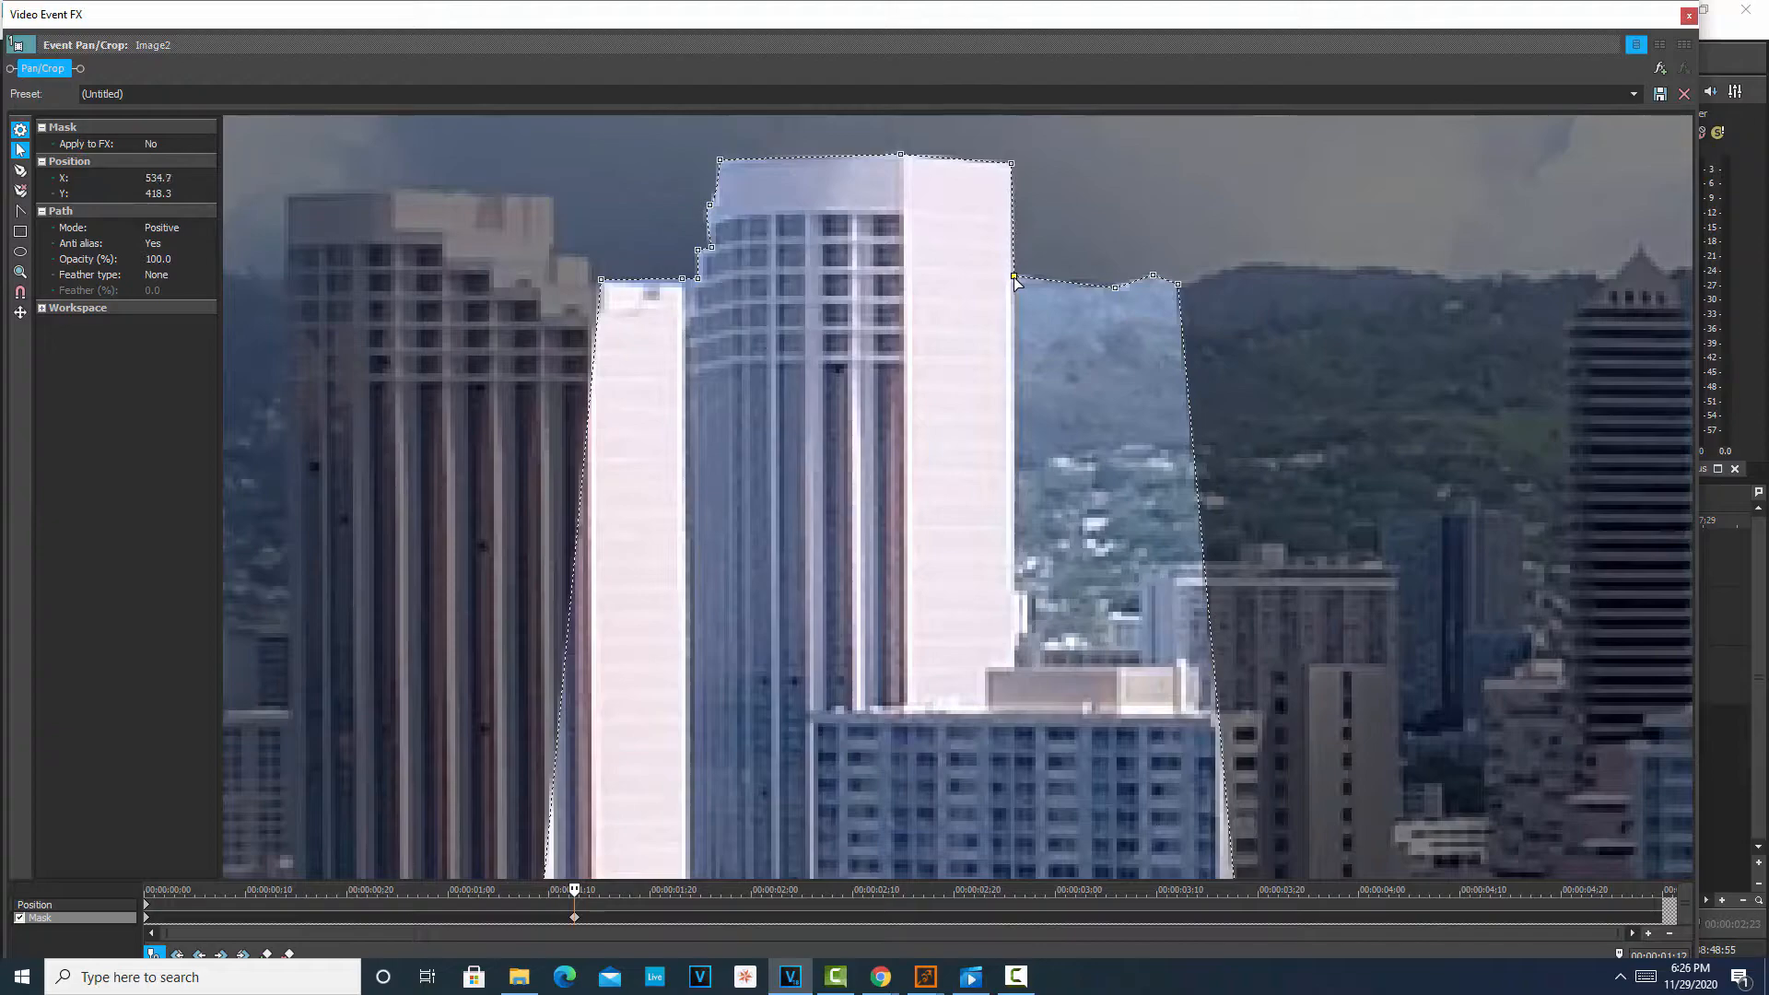
pyautogui.click(1114, 287)
# - Pull tangent handles out of the anchor at the tower's right wall and skyline with the Split Tangent Tool, and adjust both handles
pyautogui.click(22, 214)
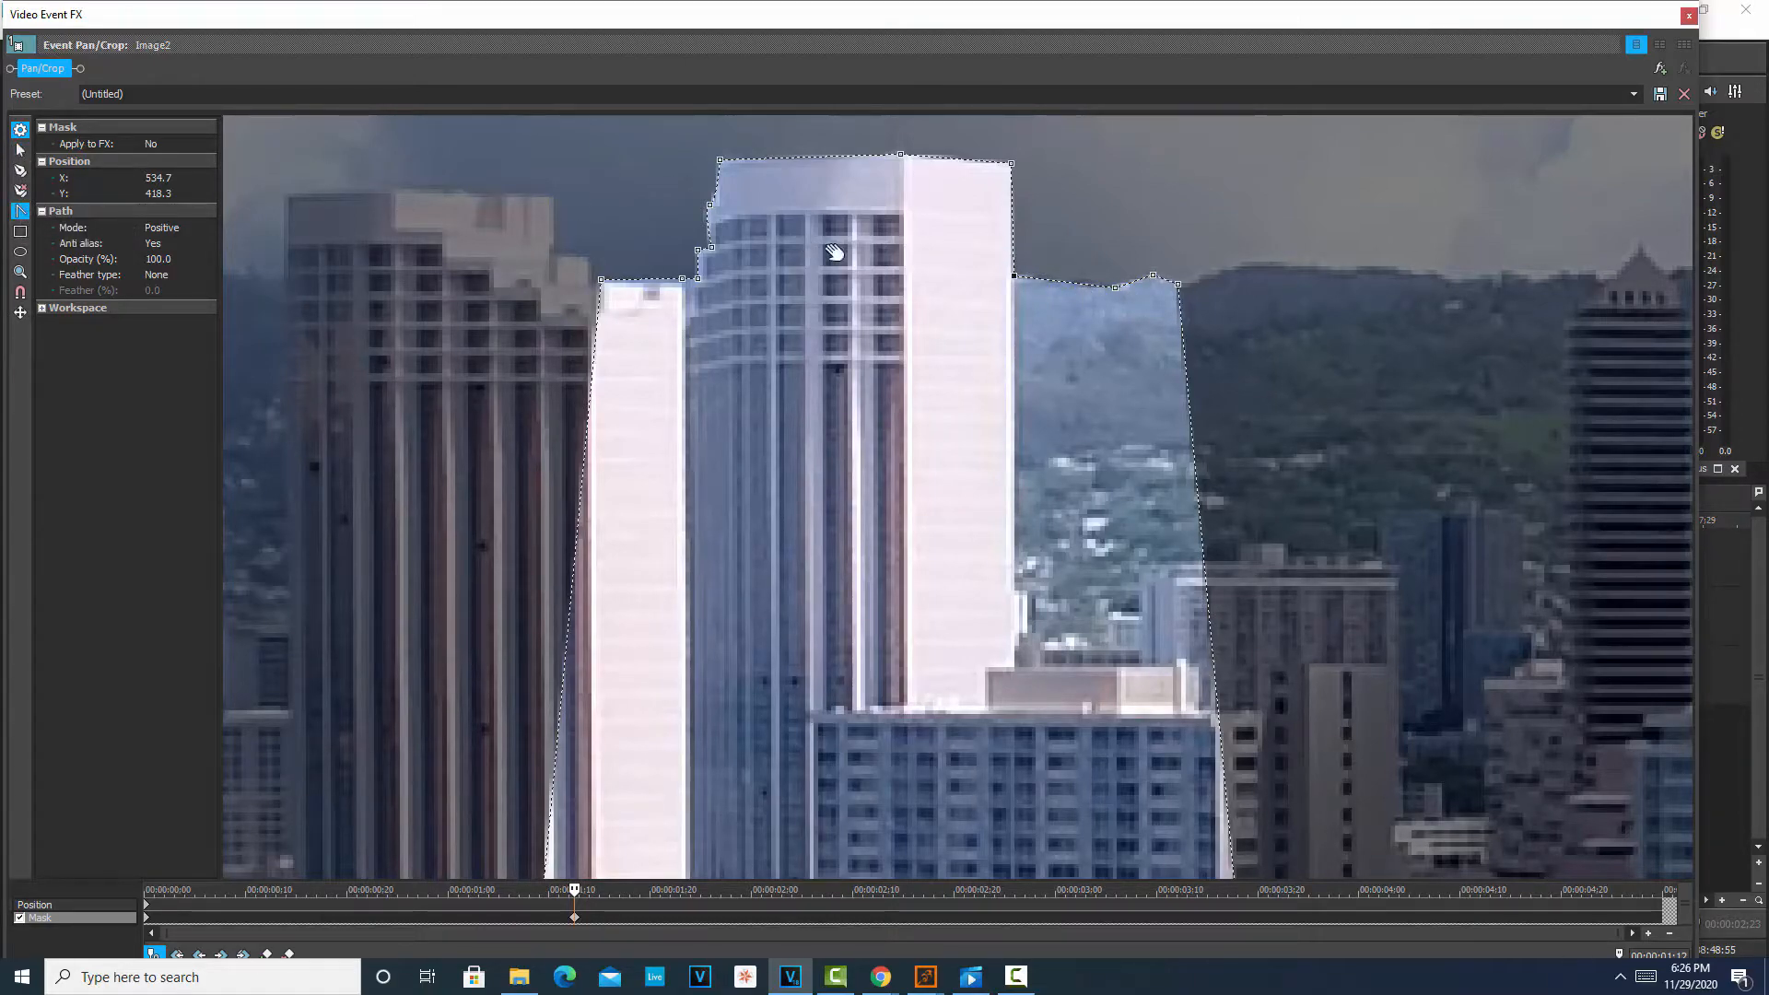
pyautogui.click(1116, 289)
pyautogui.moveTo(1015, 276); pyautogui.dragTo(1041, 292)
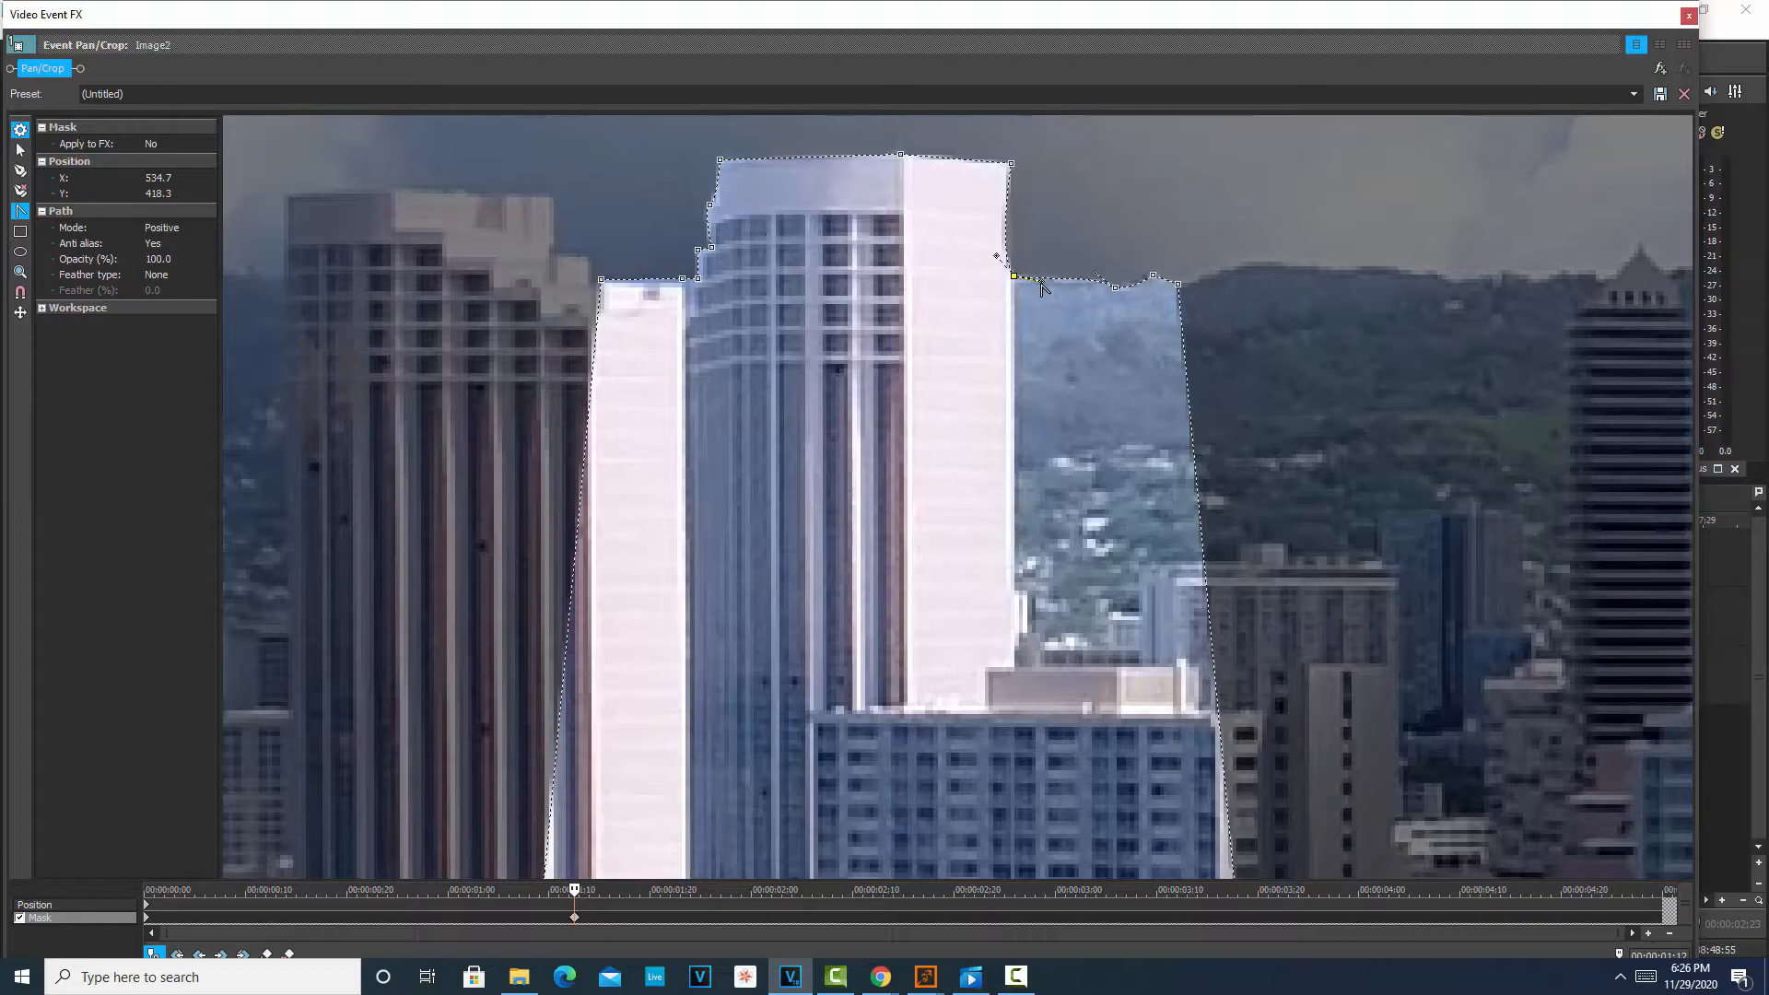
pyautogui.moveTo(1041, 284); pyautogui.dragTo(1041, 289)
pyautogui.moveTo(985, 267); pyautogui.dragTo(1007, 262)
# - Deselect the finished mask path and close the Event Pan/Crop window of the first track's Image2 clip
pyautogui.scroll(-5, 1053, 371)
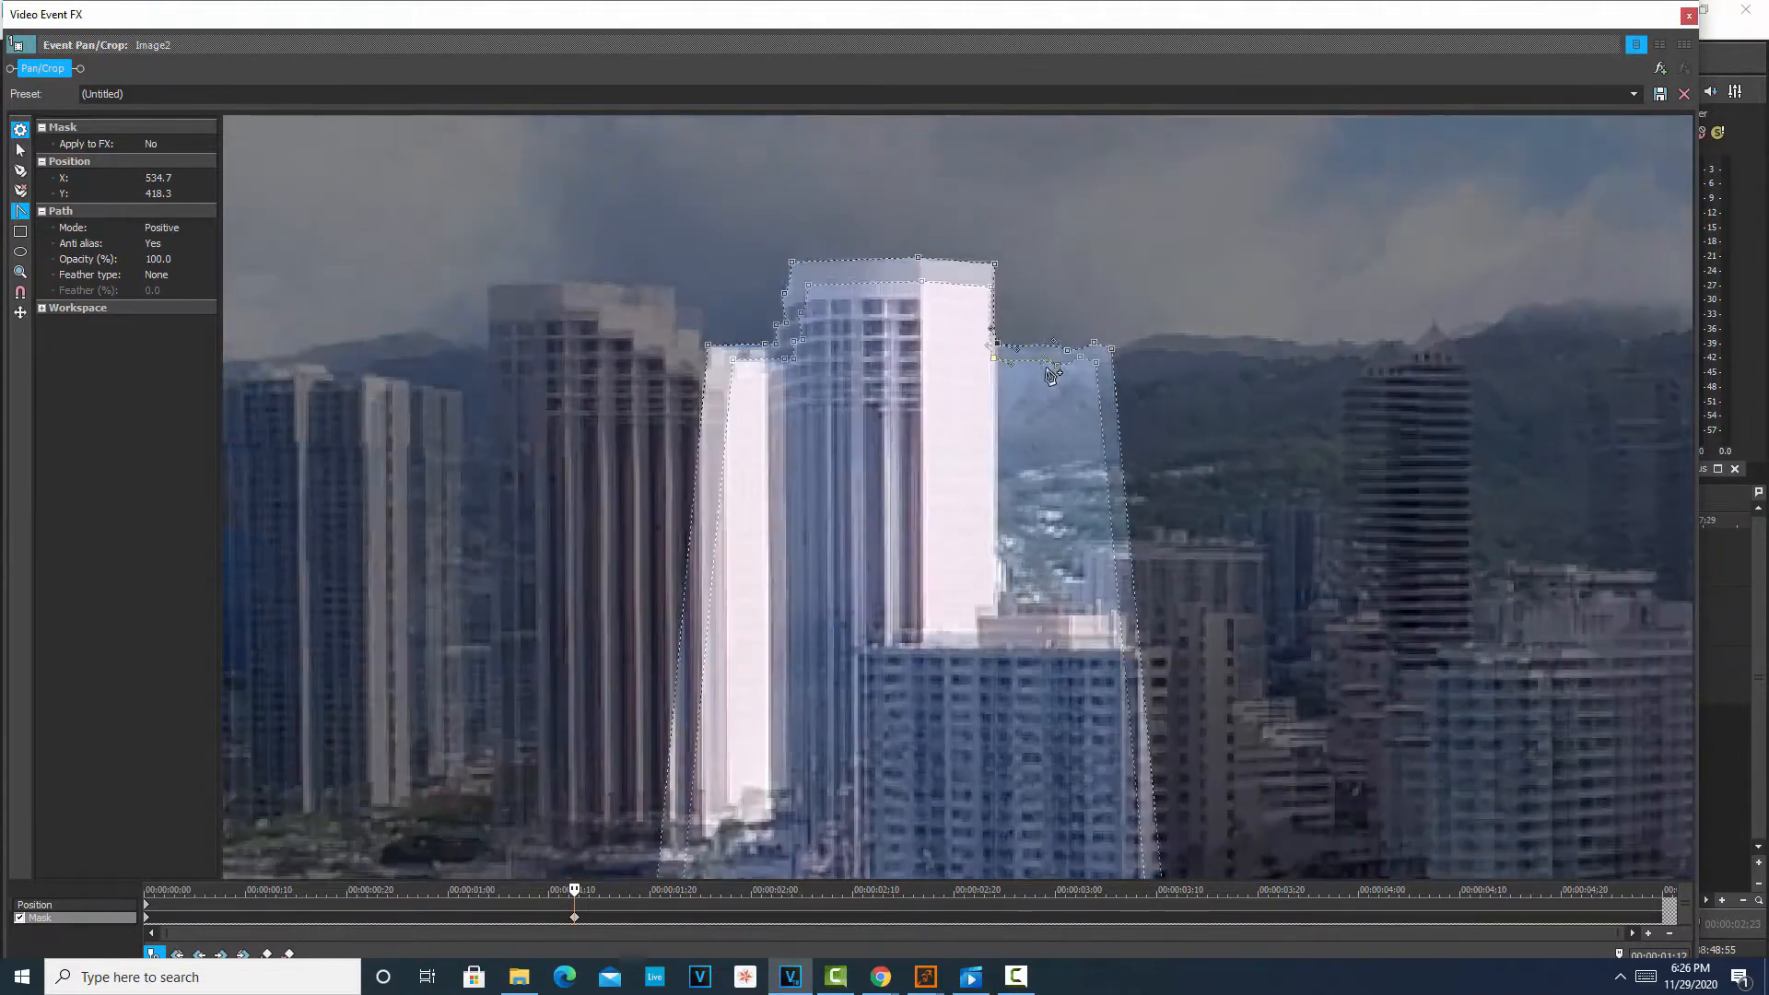
pyautogui.scroll(-5, 1110, 385)
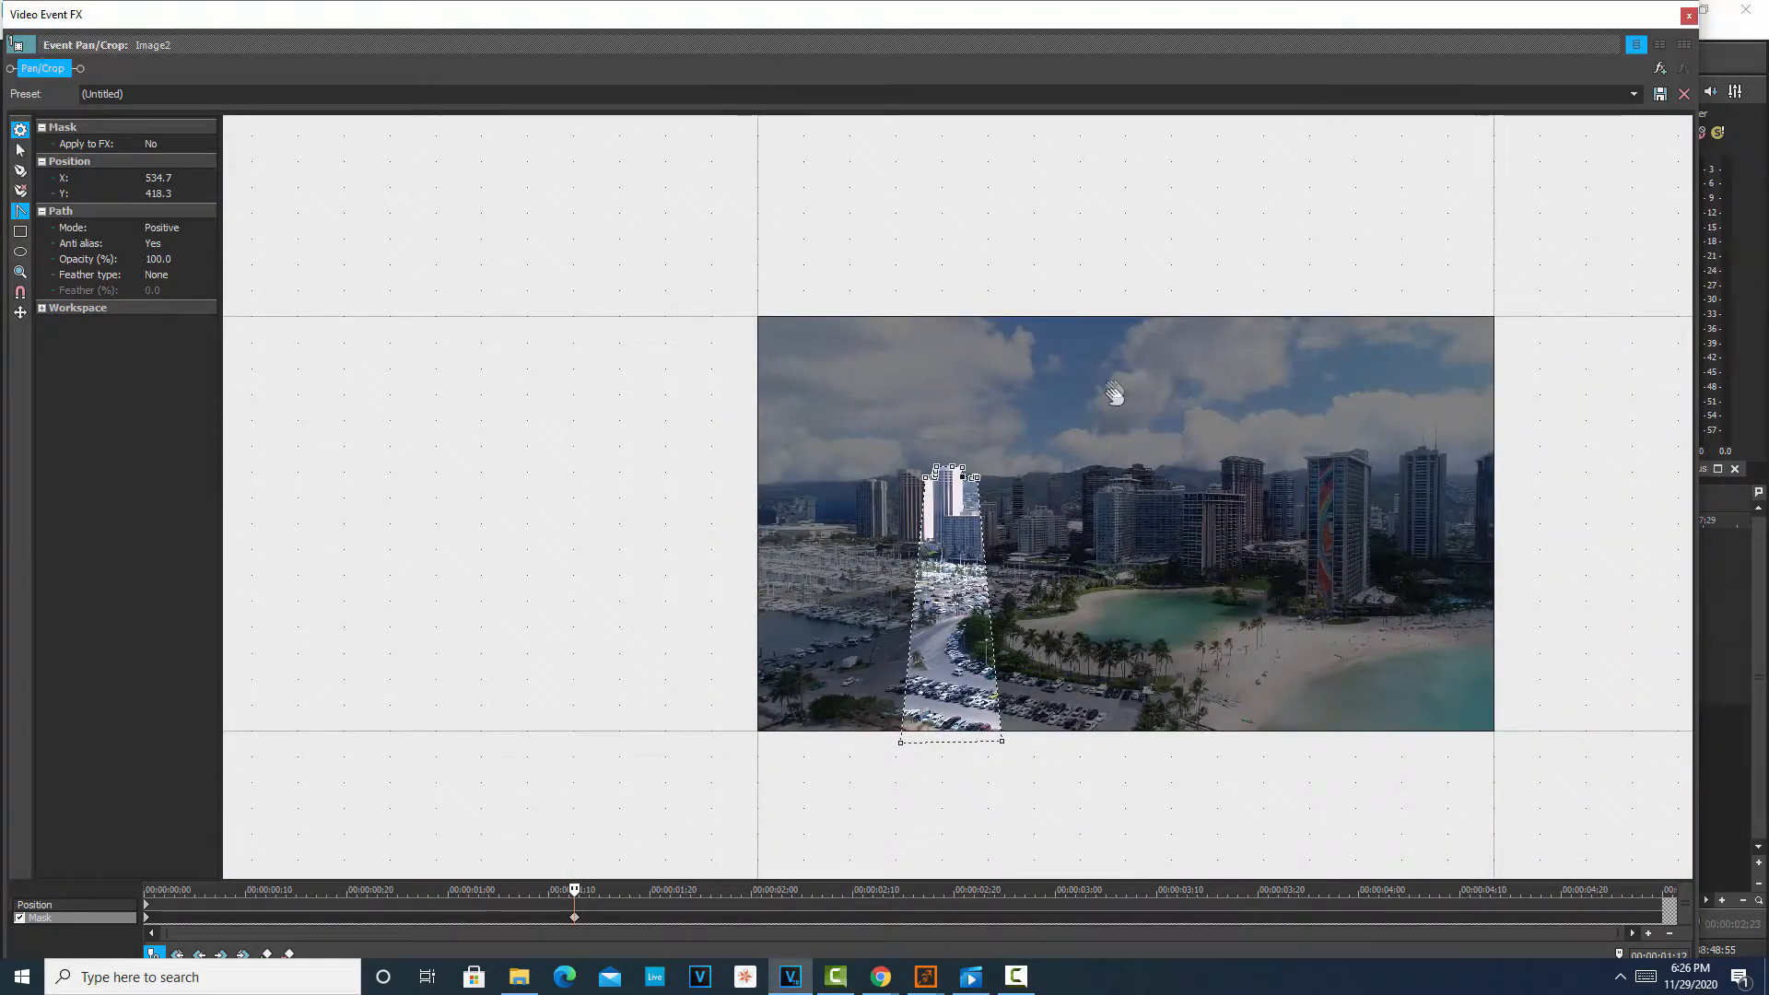
pyautogui.scroll(-2, 1121, 426)
pyautogui.scroll(2, 1133, 446)
pyautogui.scroll(1, 1126, 436)
pyautogui.click(1127, 435)
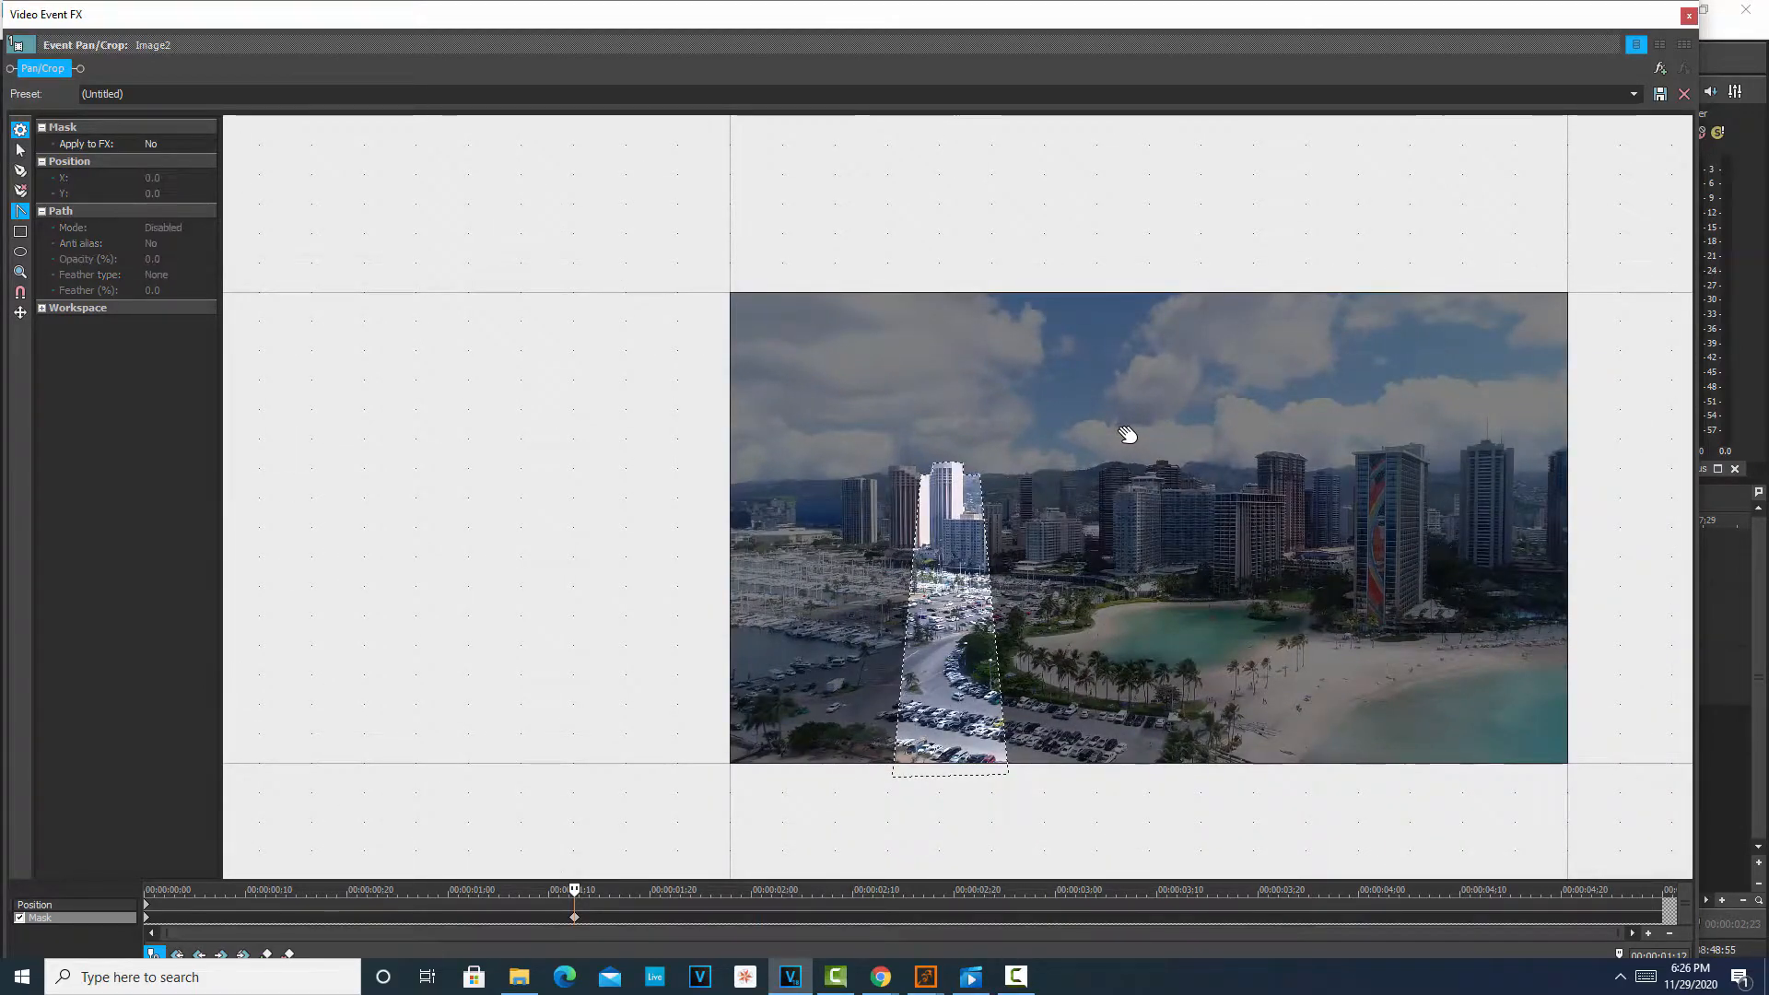
pyautogui.scroll(-5, 1128, 432)
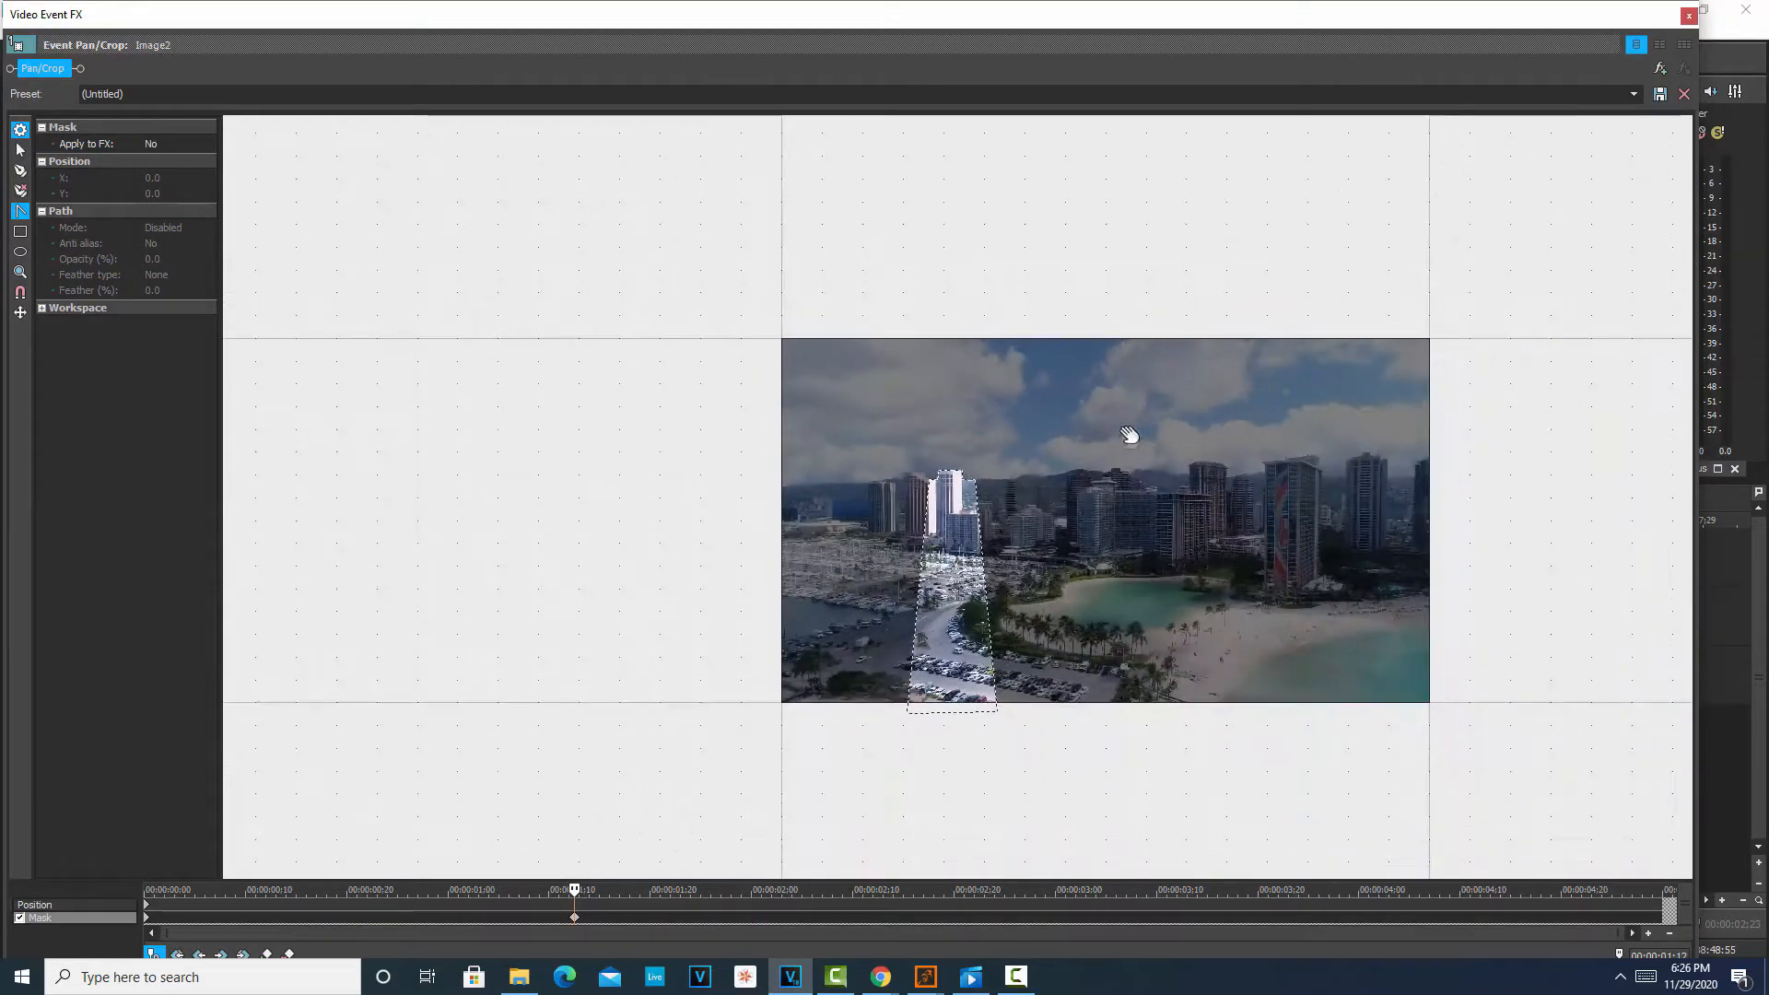
pyautogui.scroll(2, 1134, 447)
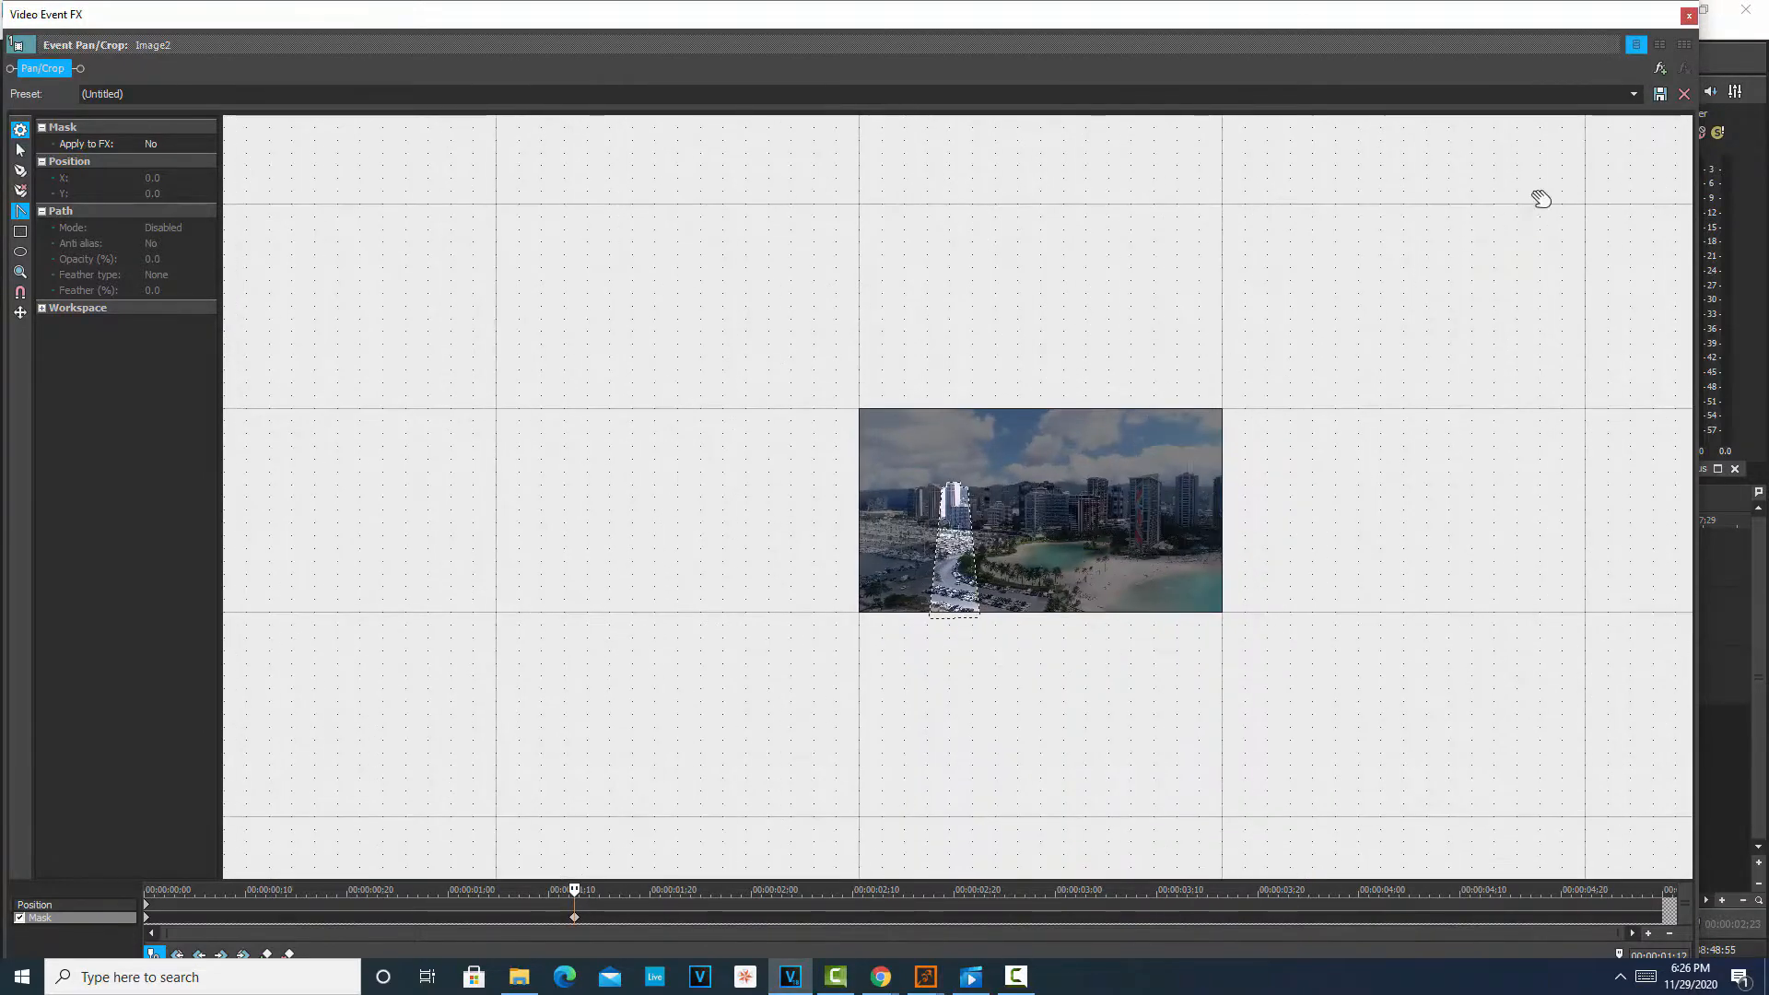
pyautogui.click(1691, 16)
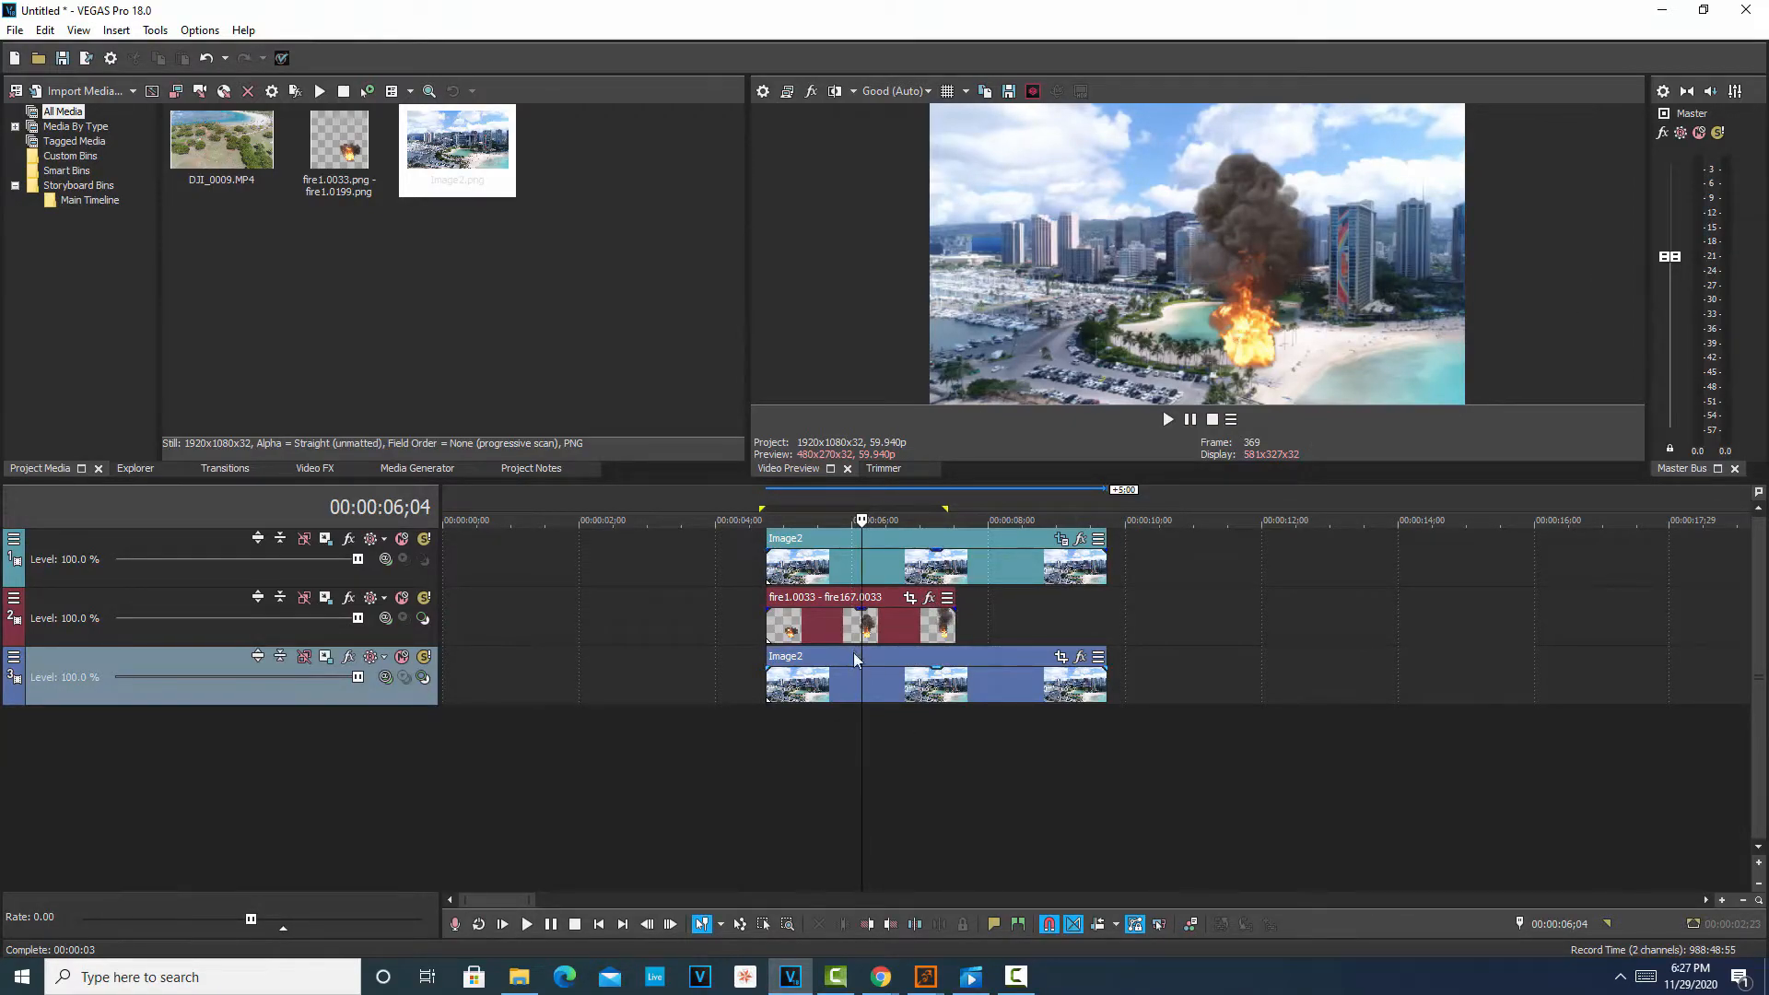
# - Delete the unmasked keyframe at 00:00:00;00 from the mask of the first track's Image2 clip and close its Event Pan/Crop window
pyautogui.click(884, 567)
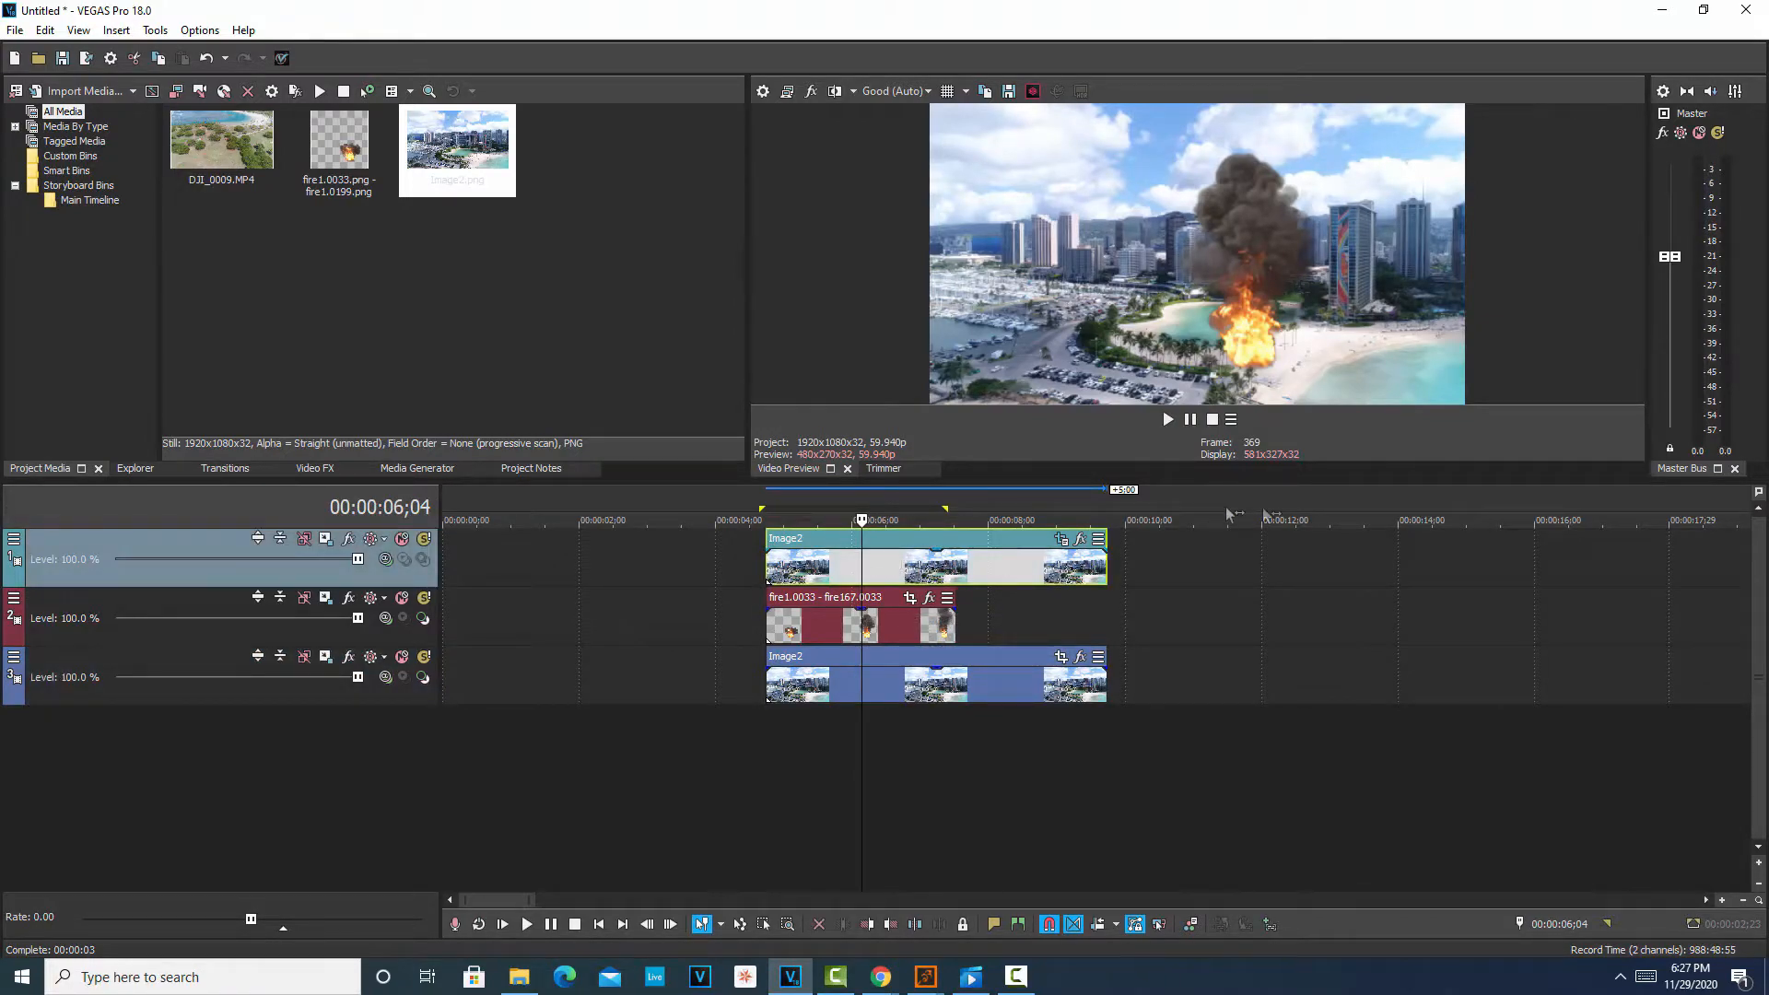
pyautogui.click(1059, 542)
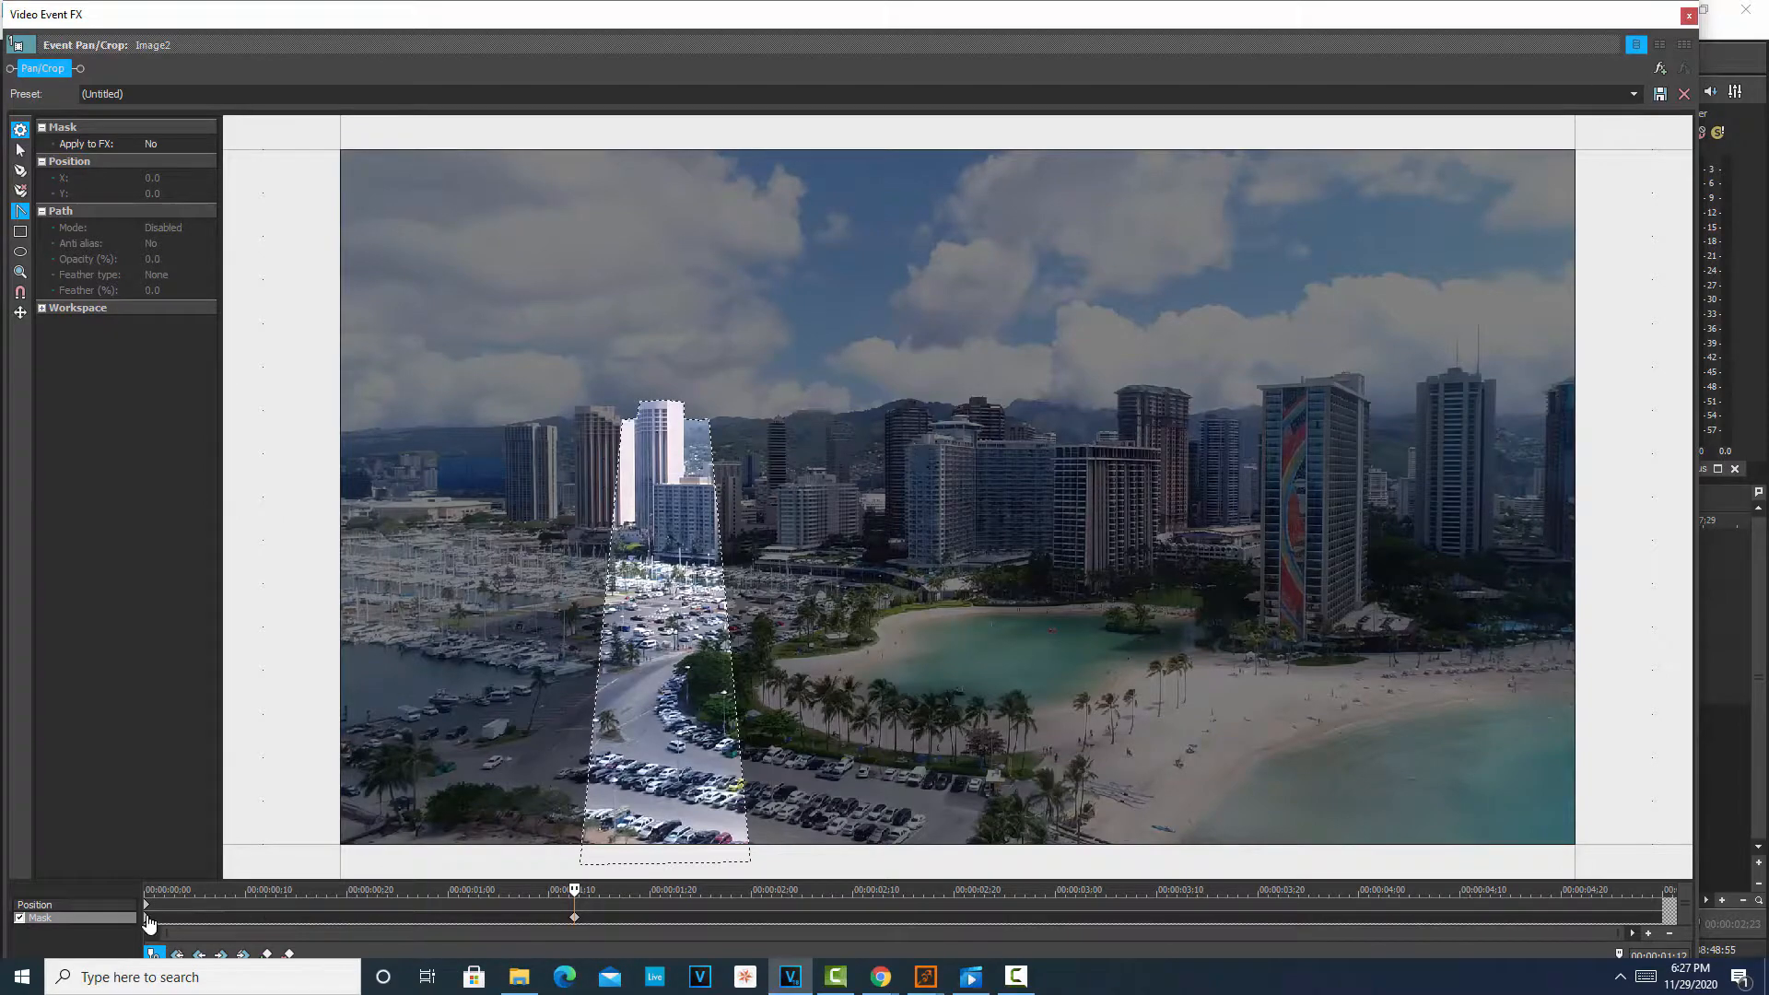
pyautogui.click(149, 923)
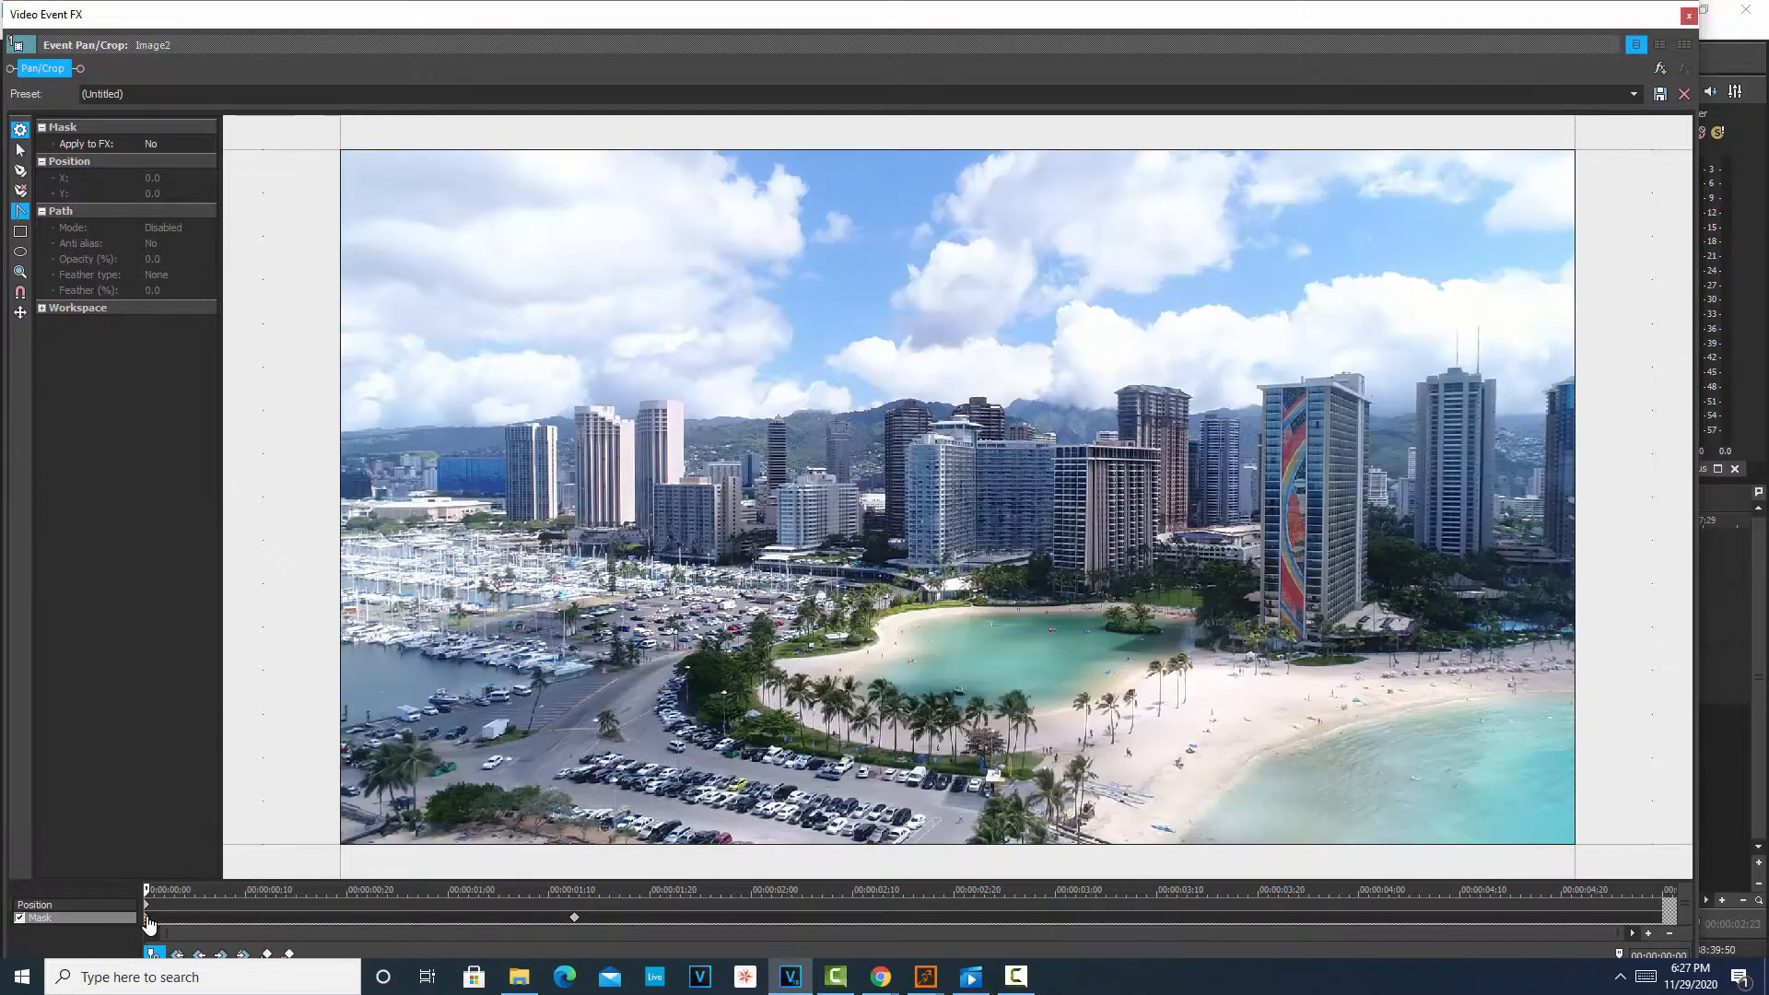
pyautogui.click(574, 924)
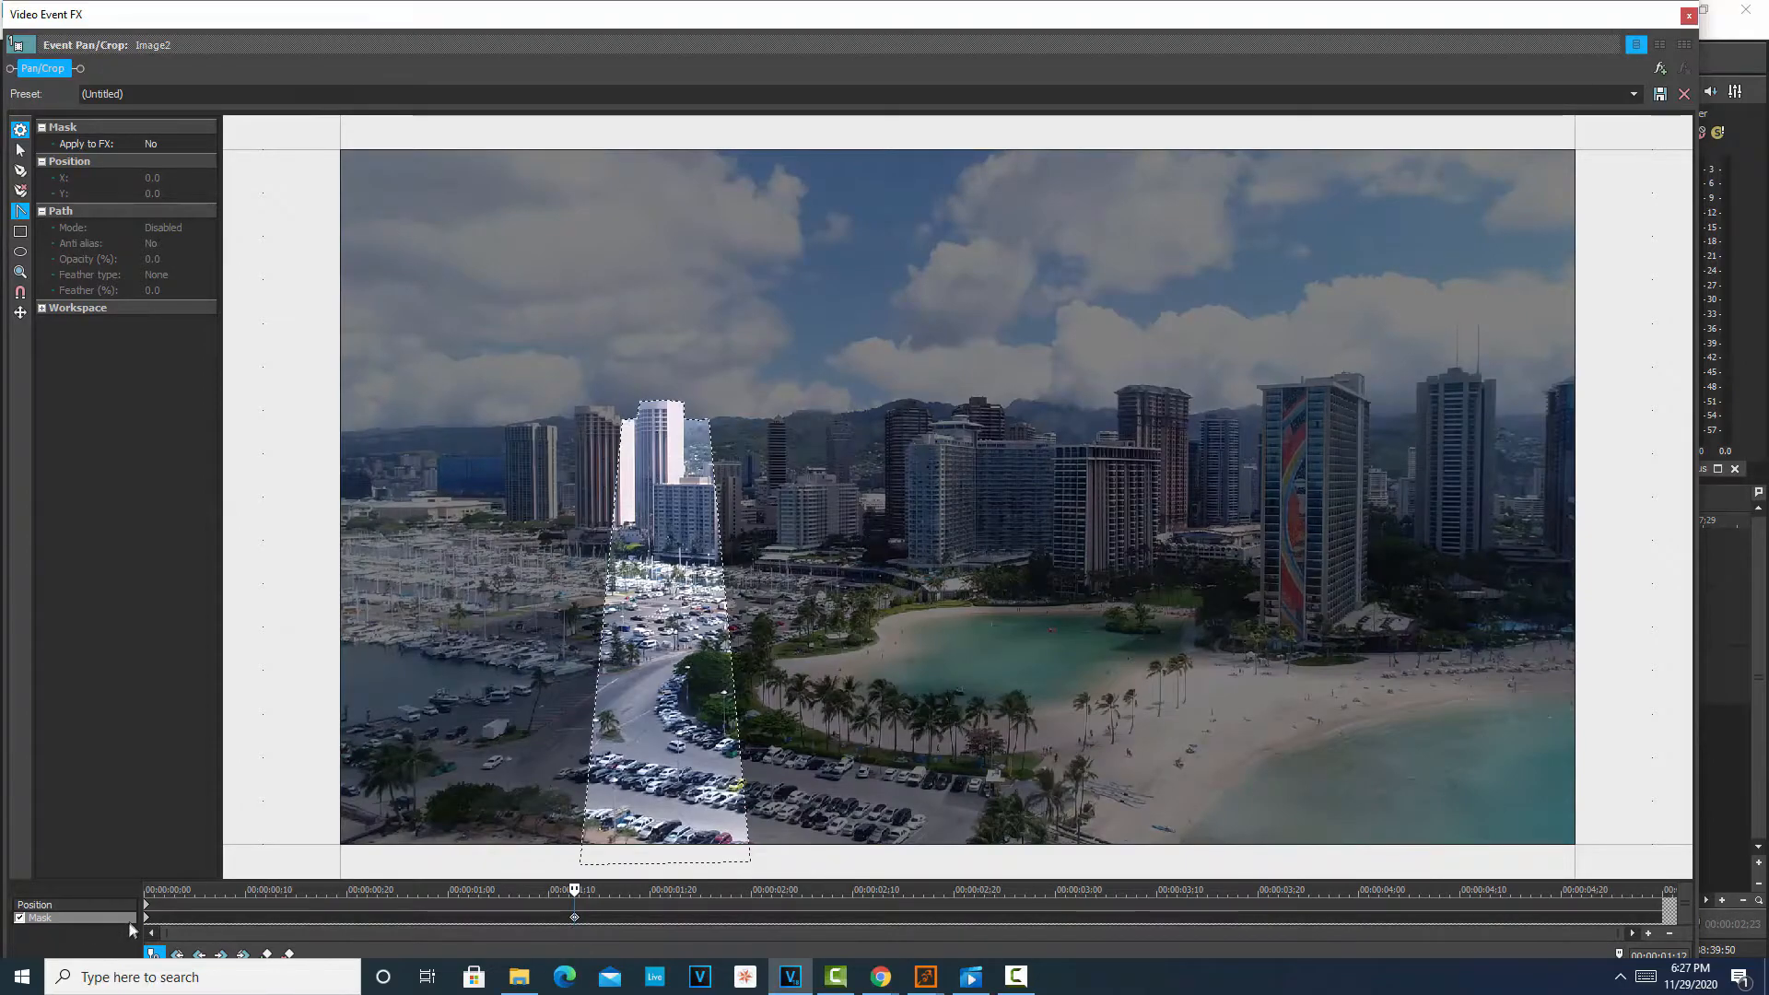
pyautogui.click(149, 923)
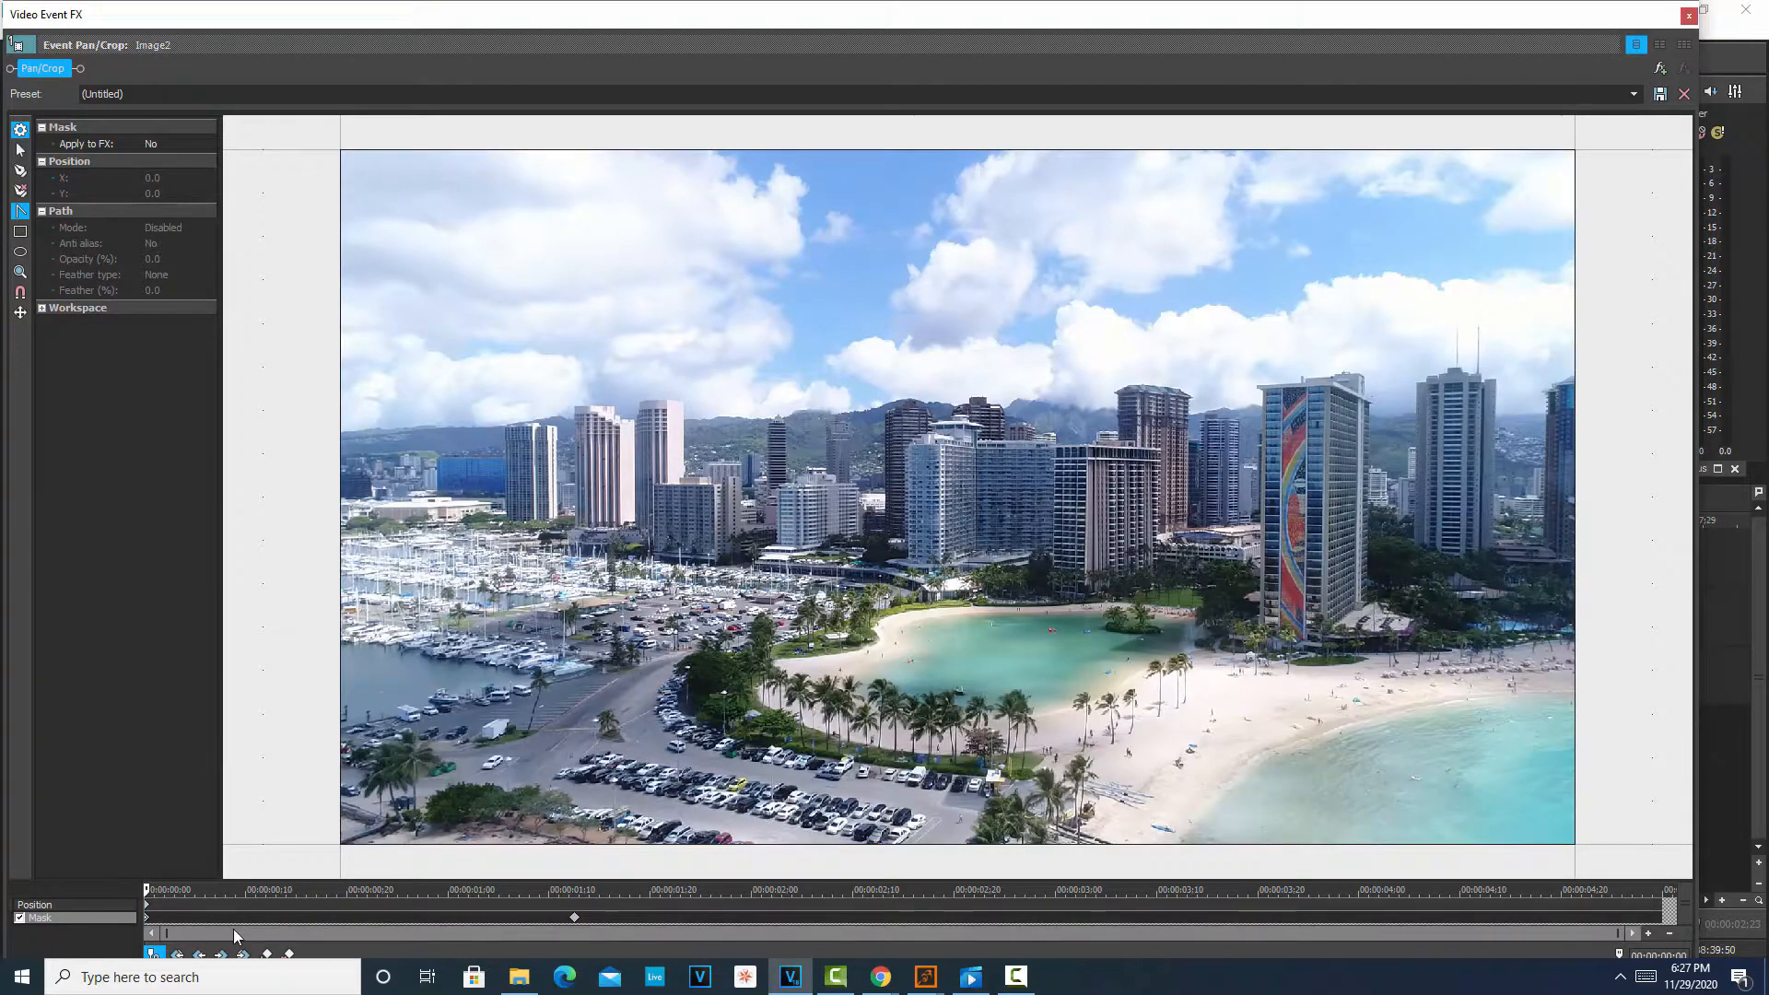
pyautogui.press('Delete')
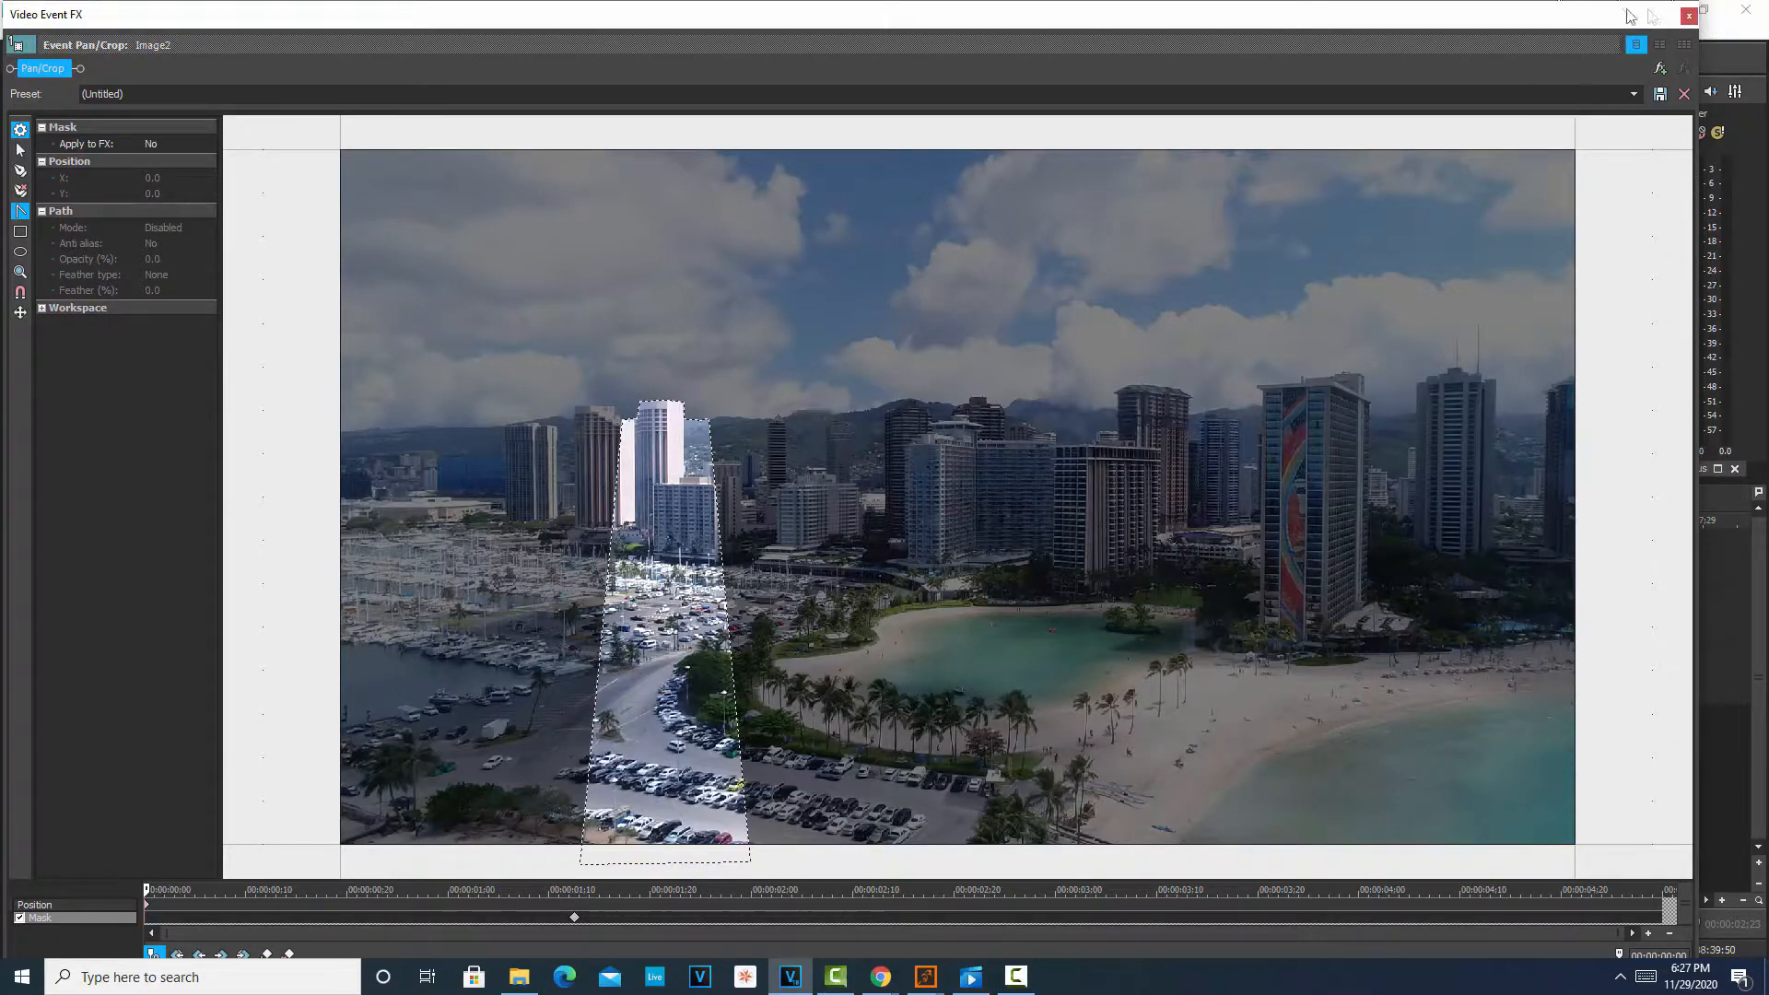
pyautogui.moveTo(1619, 15); pyautogui.dragTo(1501, 74)
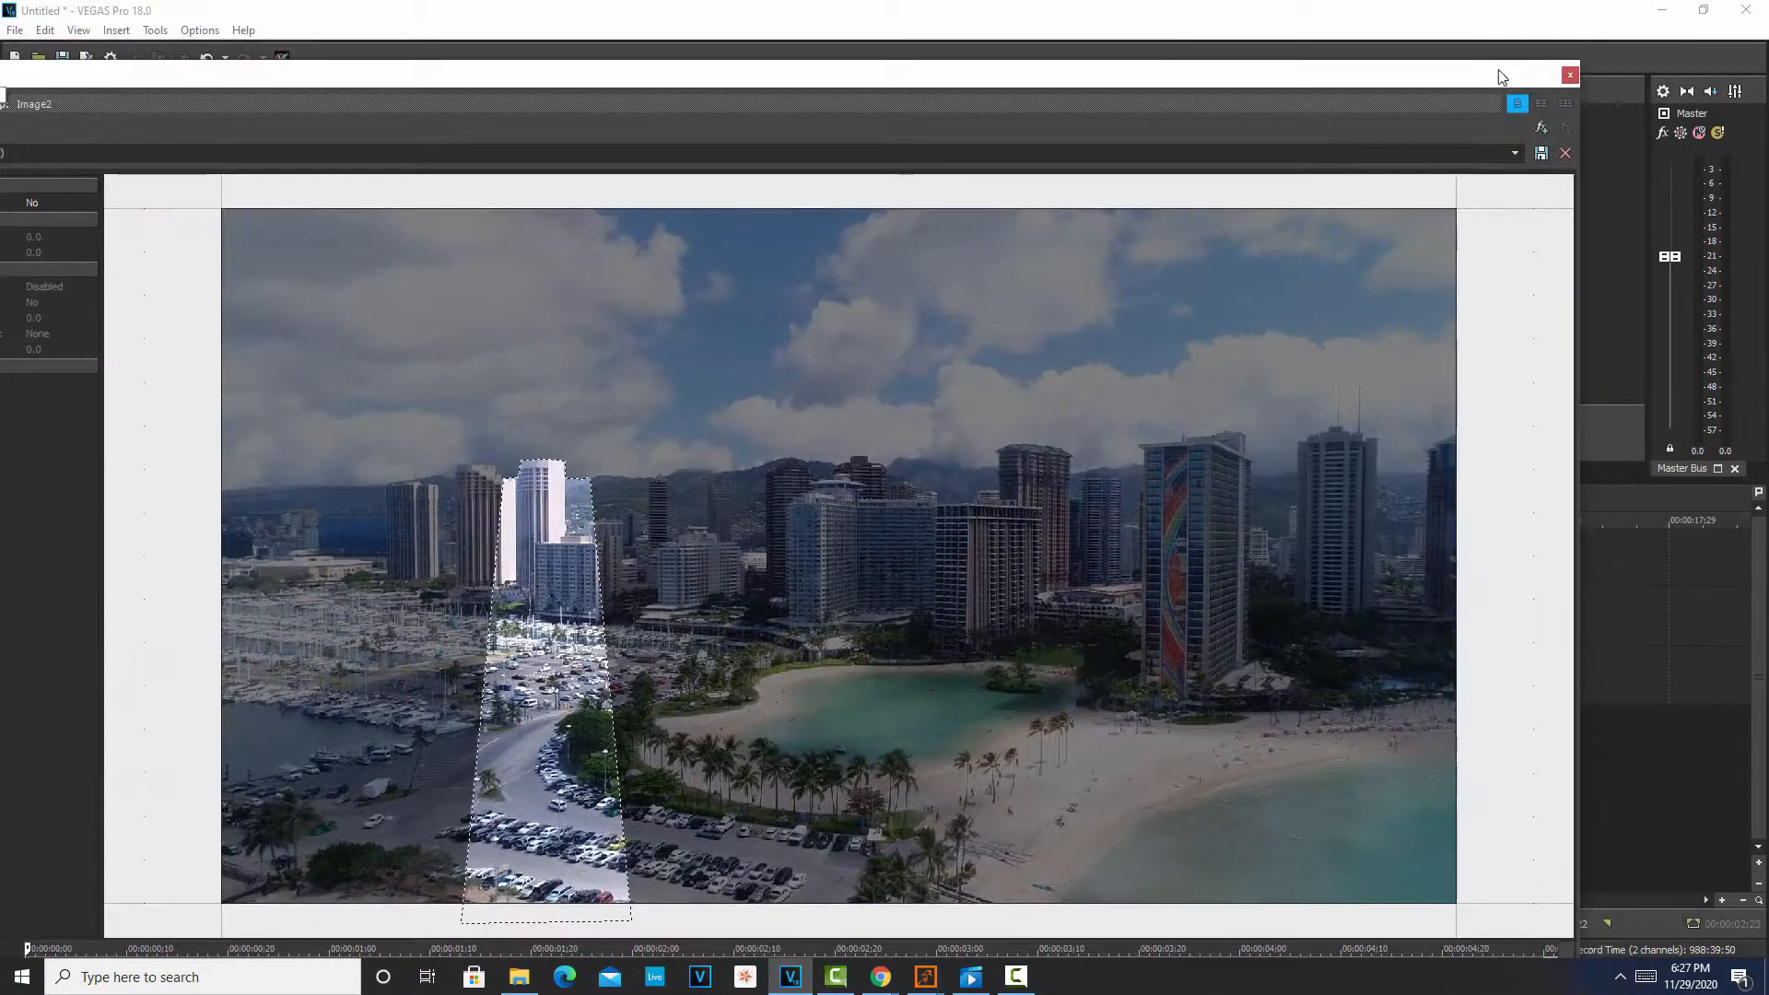
pyautogui.click(1570, 75)
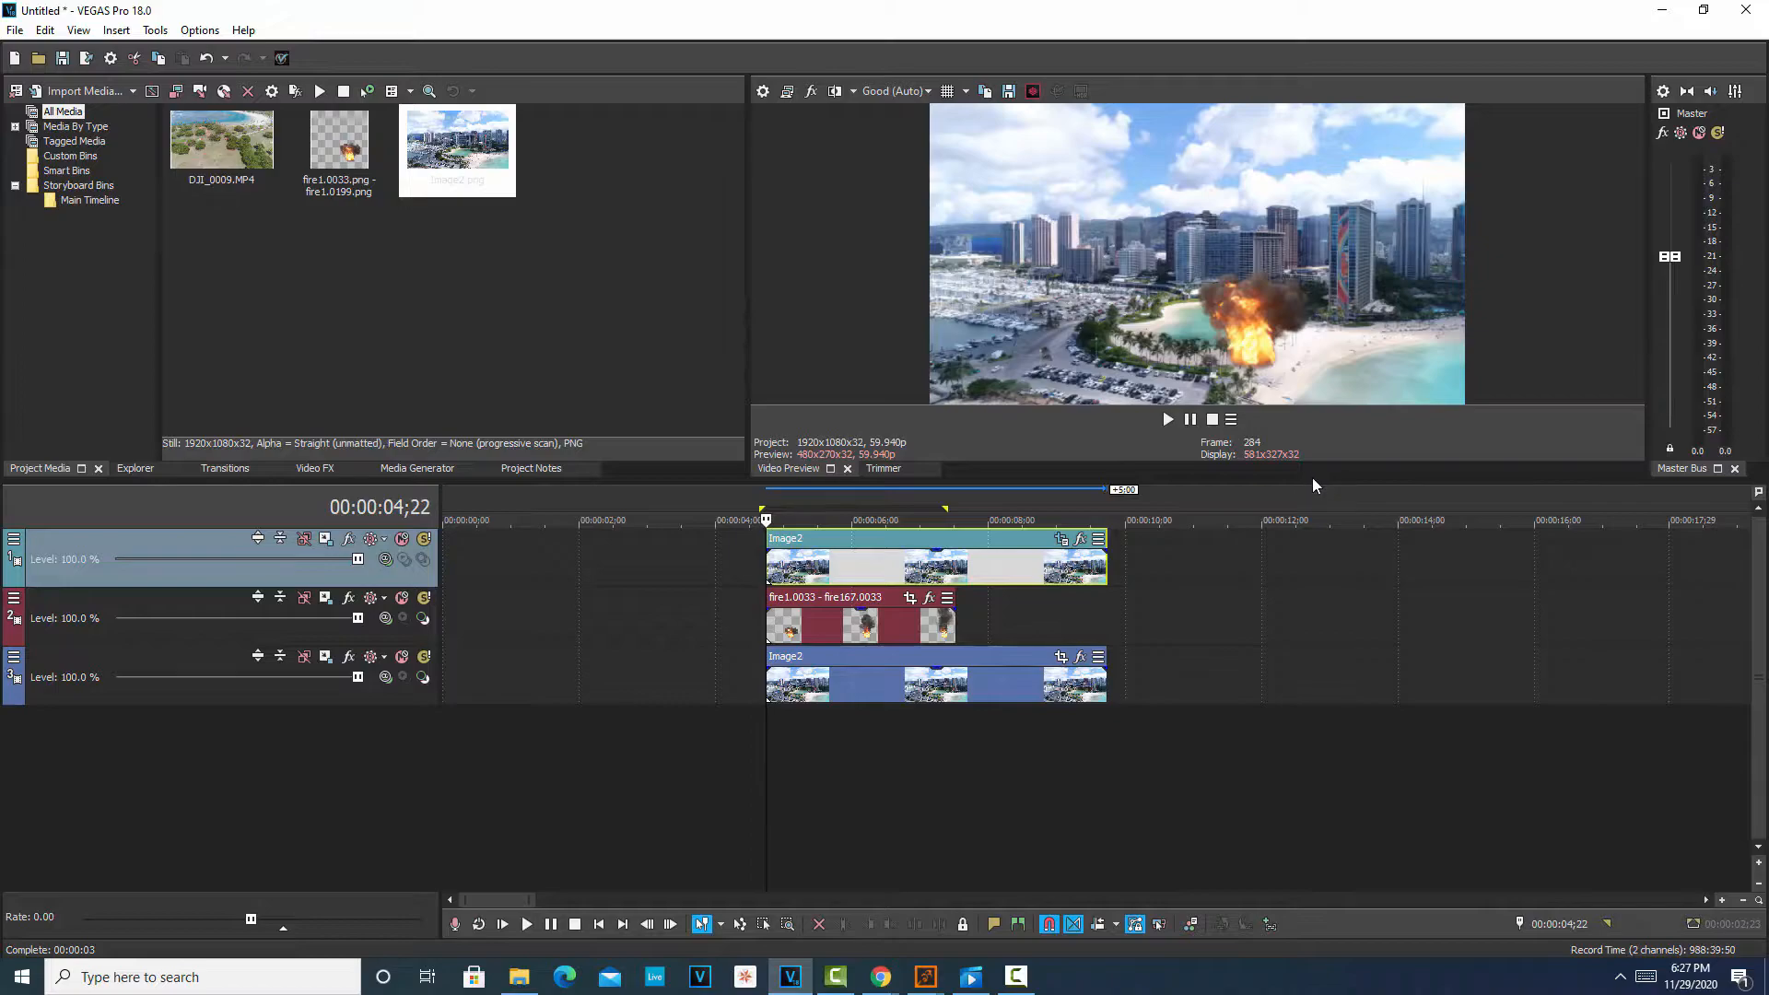
# - Enlarge the video preview, then scale up the fire clip's Event Pan/Crop frame to shrink the fire, with the window arranged beside the preview
pyautogui.moveTo(1313, 482); pyautogui.dragTo(1297, 638)
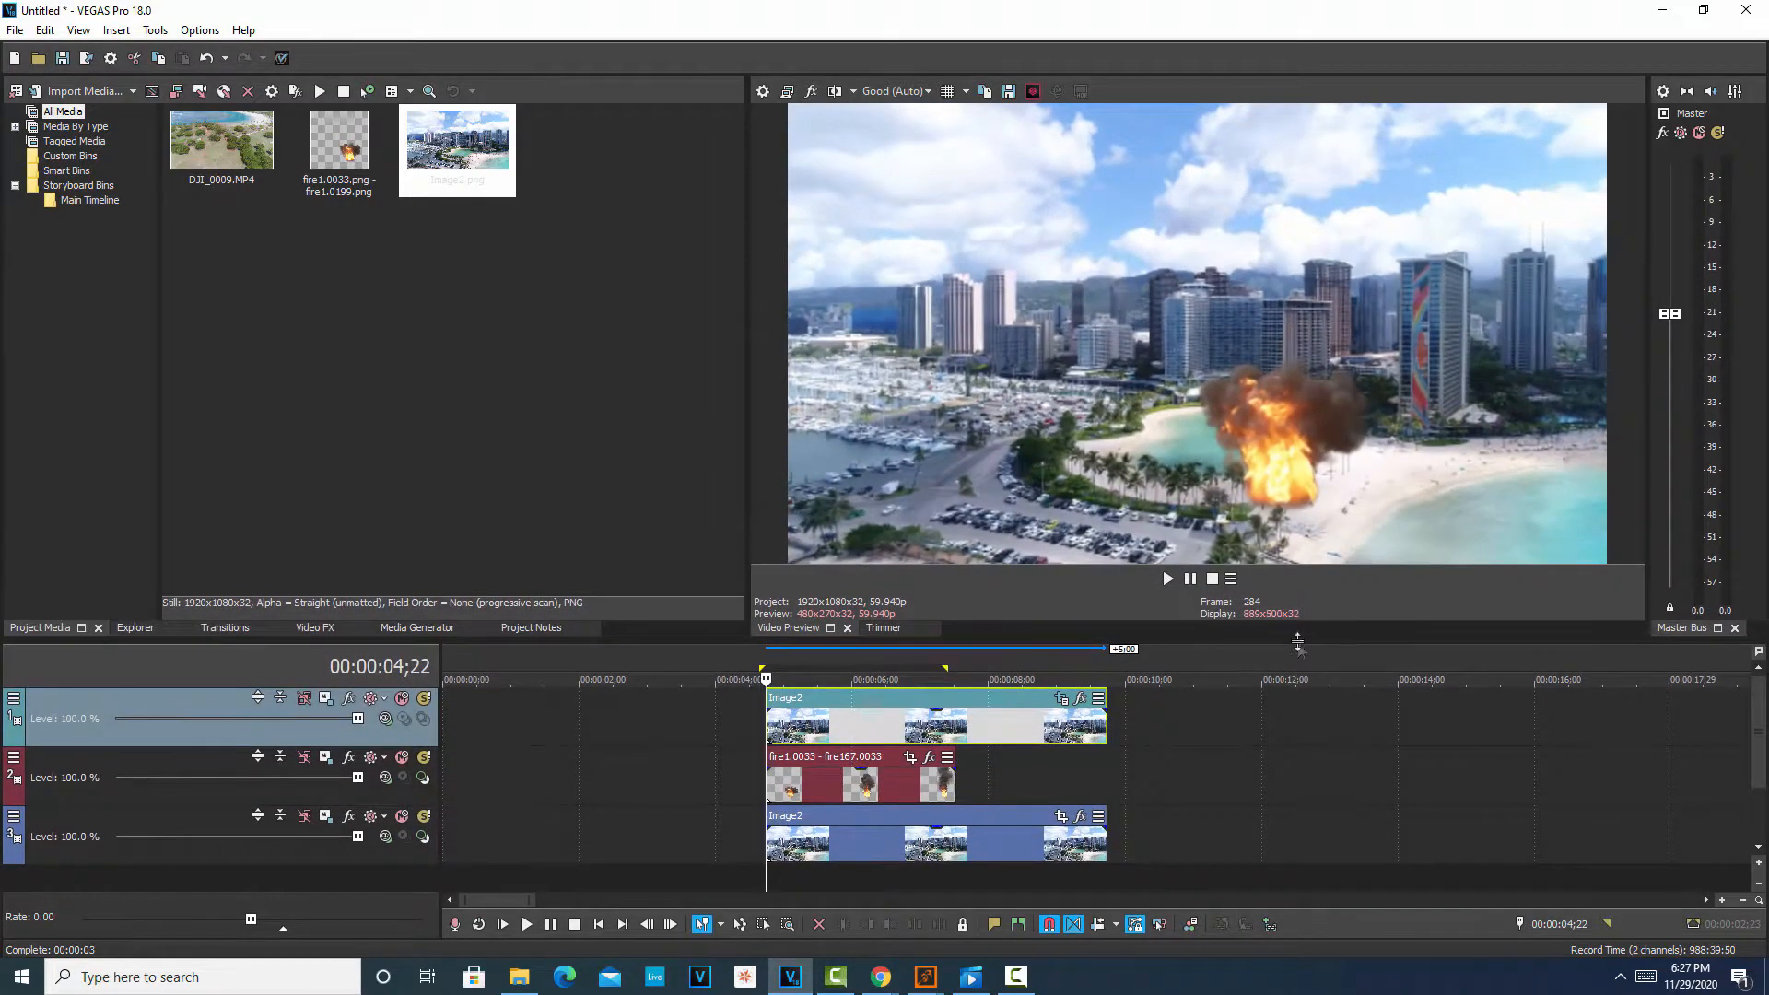
pyautogui.click(910, 760)
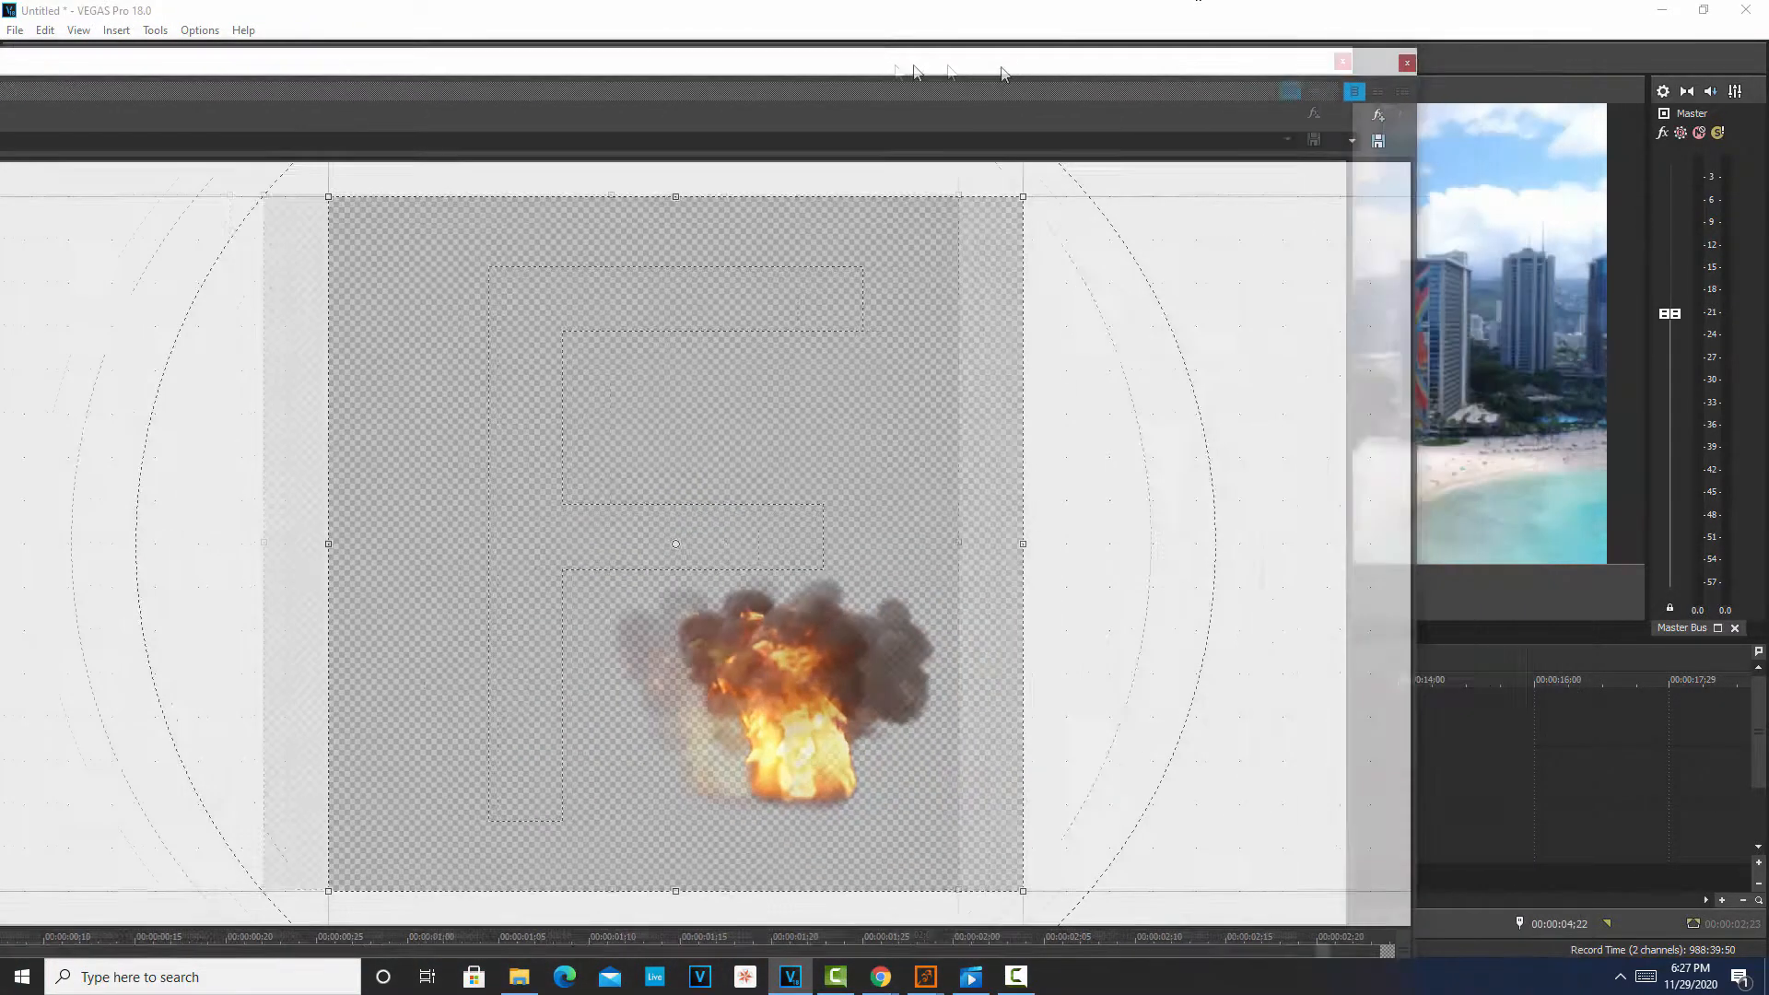
pyautogui.moveTo(1003, 74); pyautogui.dragTo(881, 24)
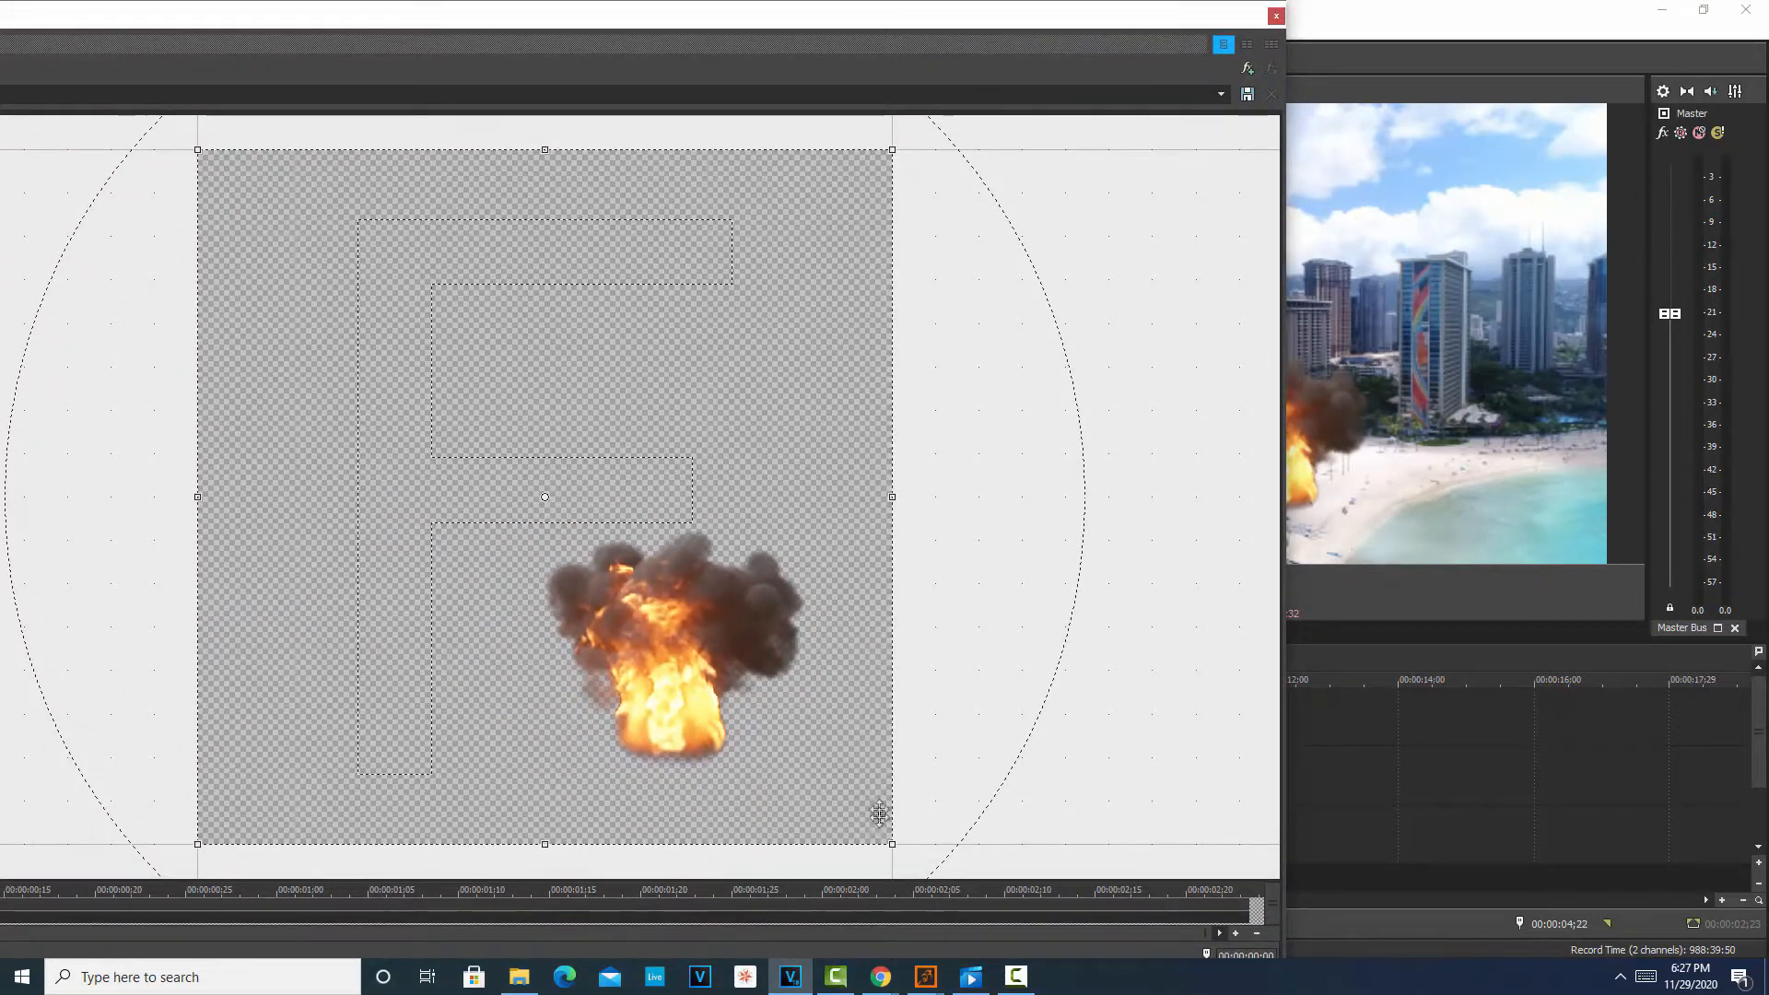
pyautogui.moveTo(892, 843); pyautogui.dragTo(1063, 977)
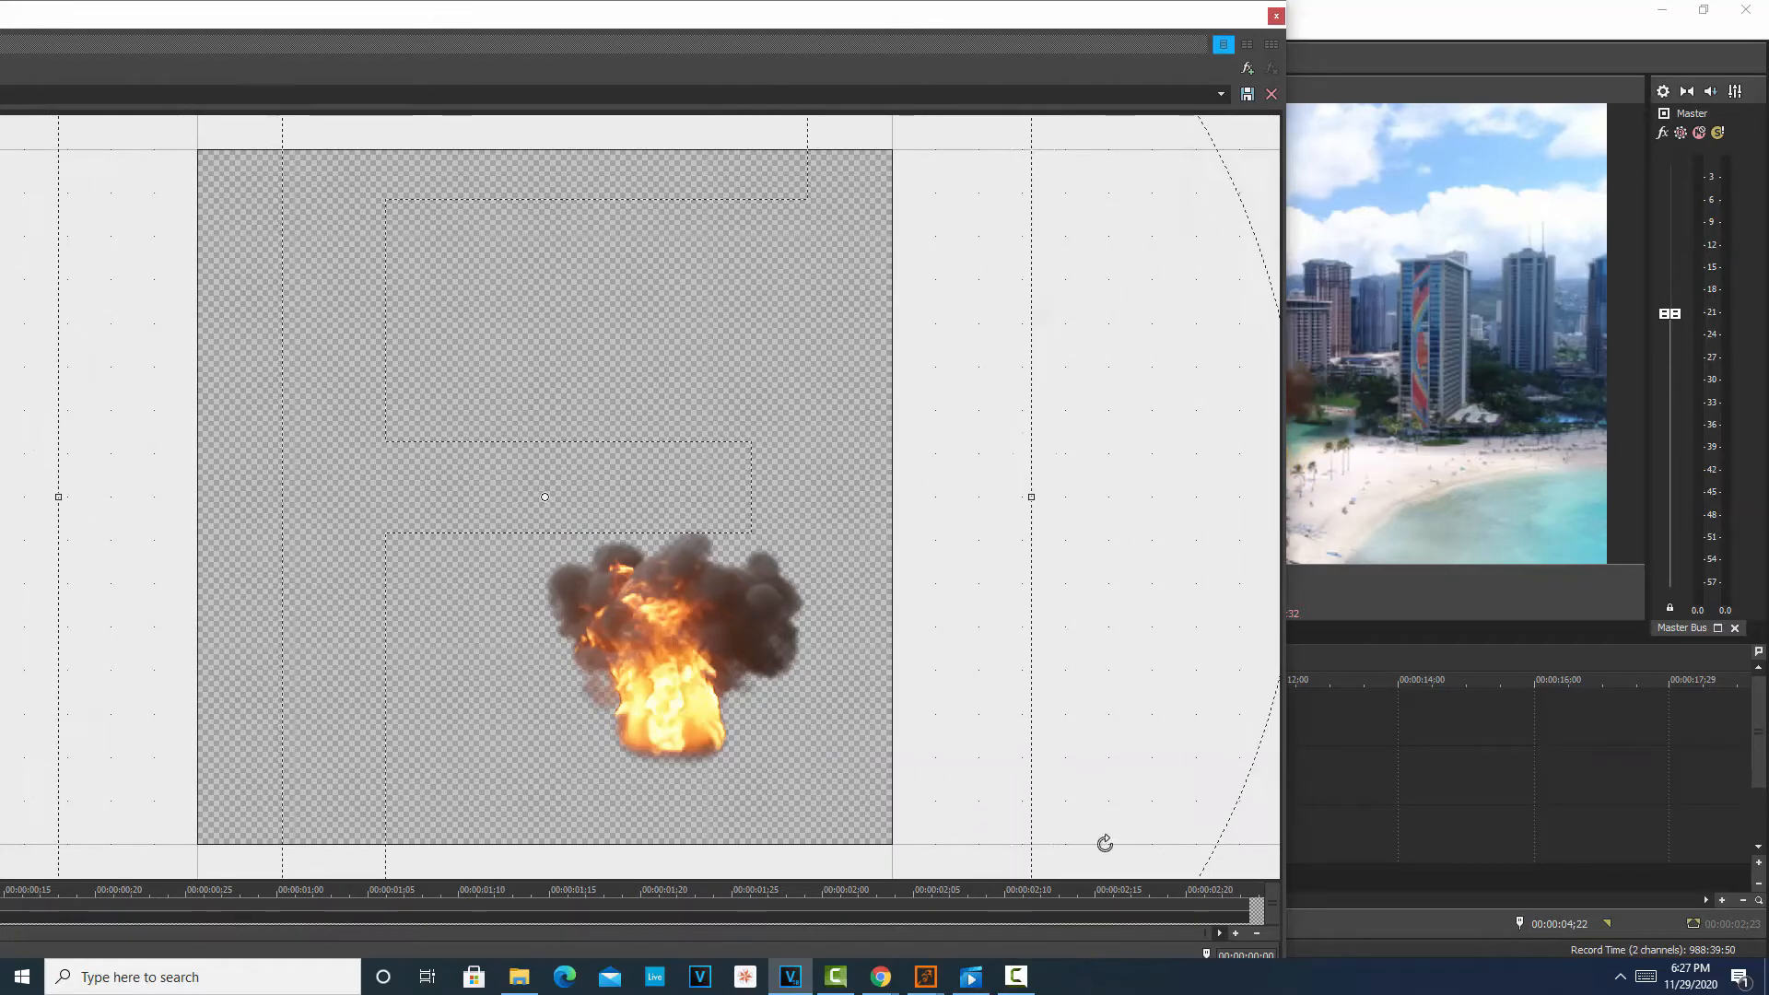
pyautogui.moveTo(972, 13); pyautogui.dragTo(1202, 227)
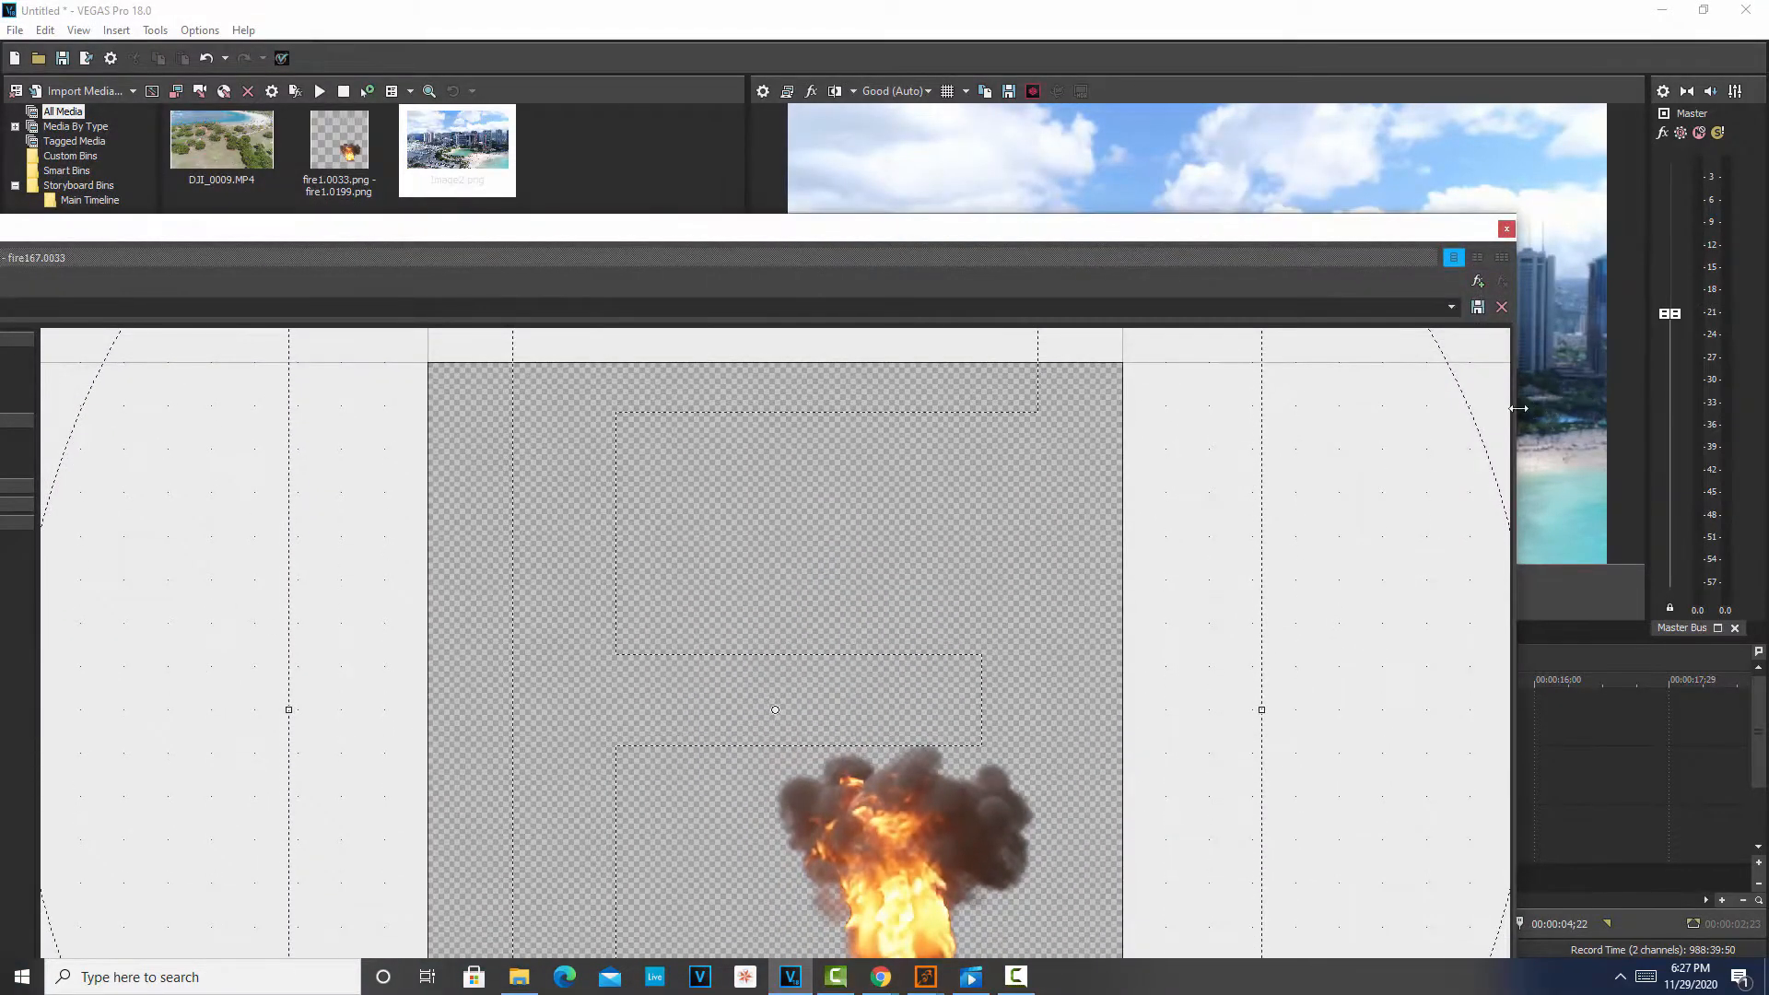
pyautogui.moveTo(1515, 412); pyautogui.dragTo(1133, 419)
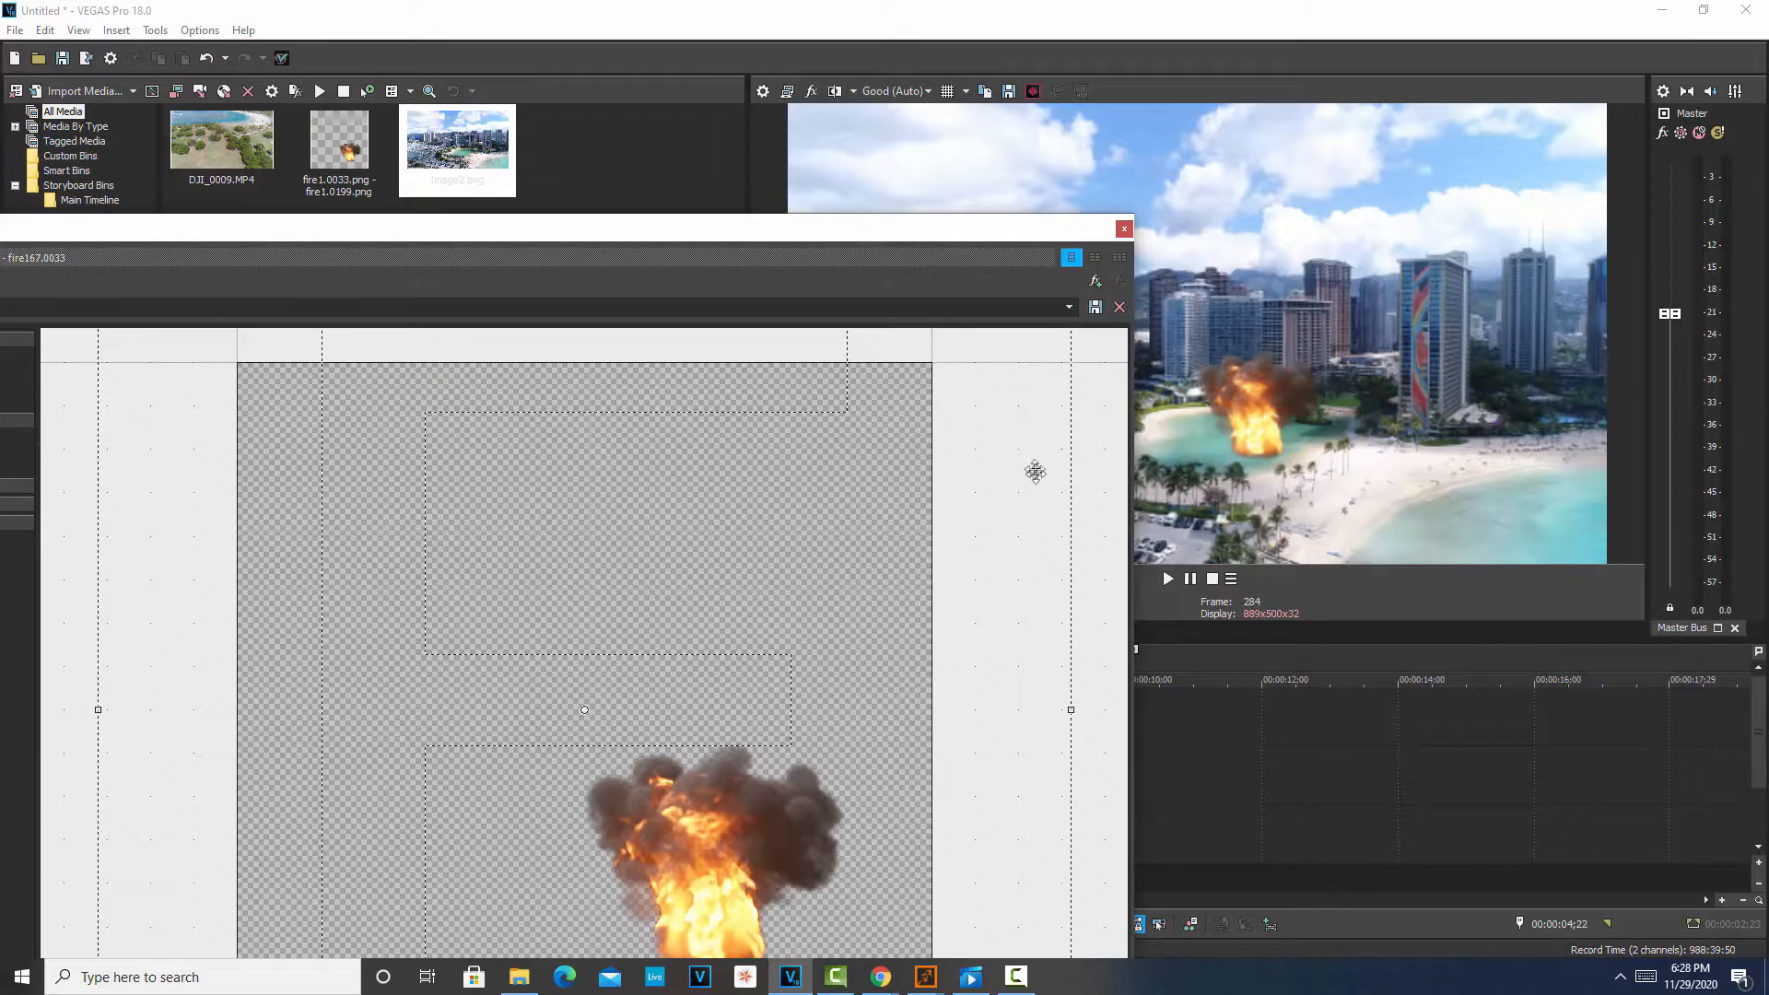
# - Enlarge the fire clip's crop frame further and reposition it so the fire rises behind the masked tower, then close Event Pan/Crop
pyautogui.scroll(-6, 1033, 469)
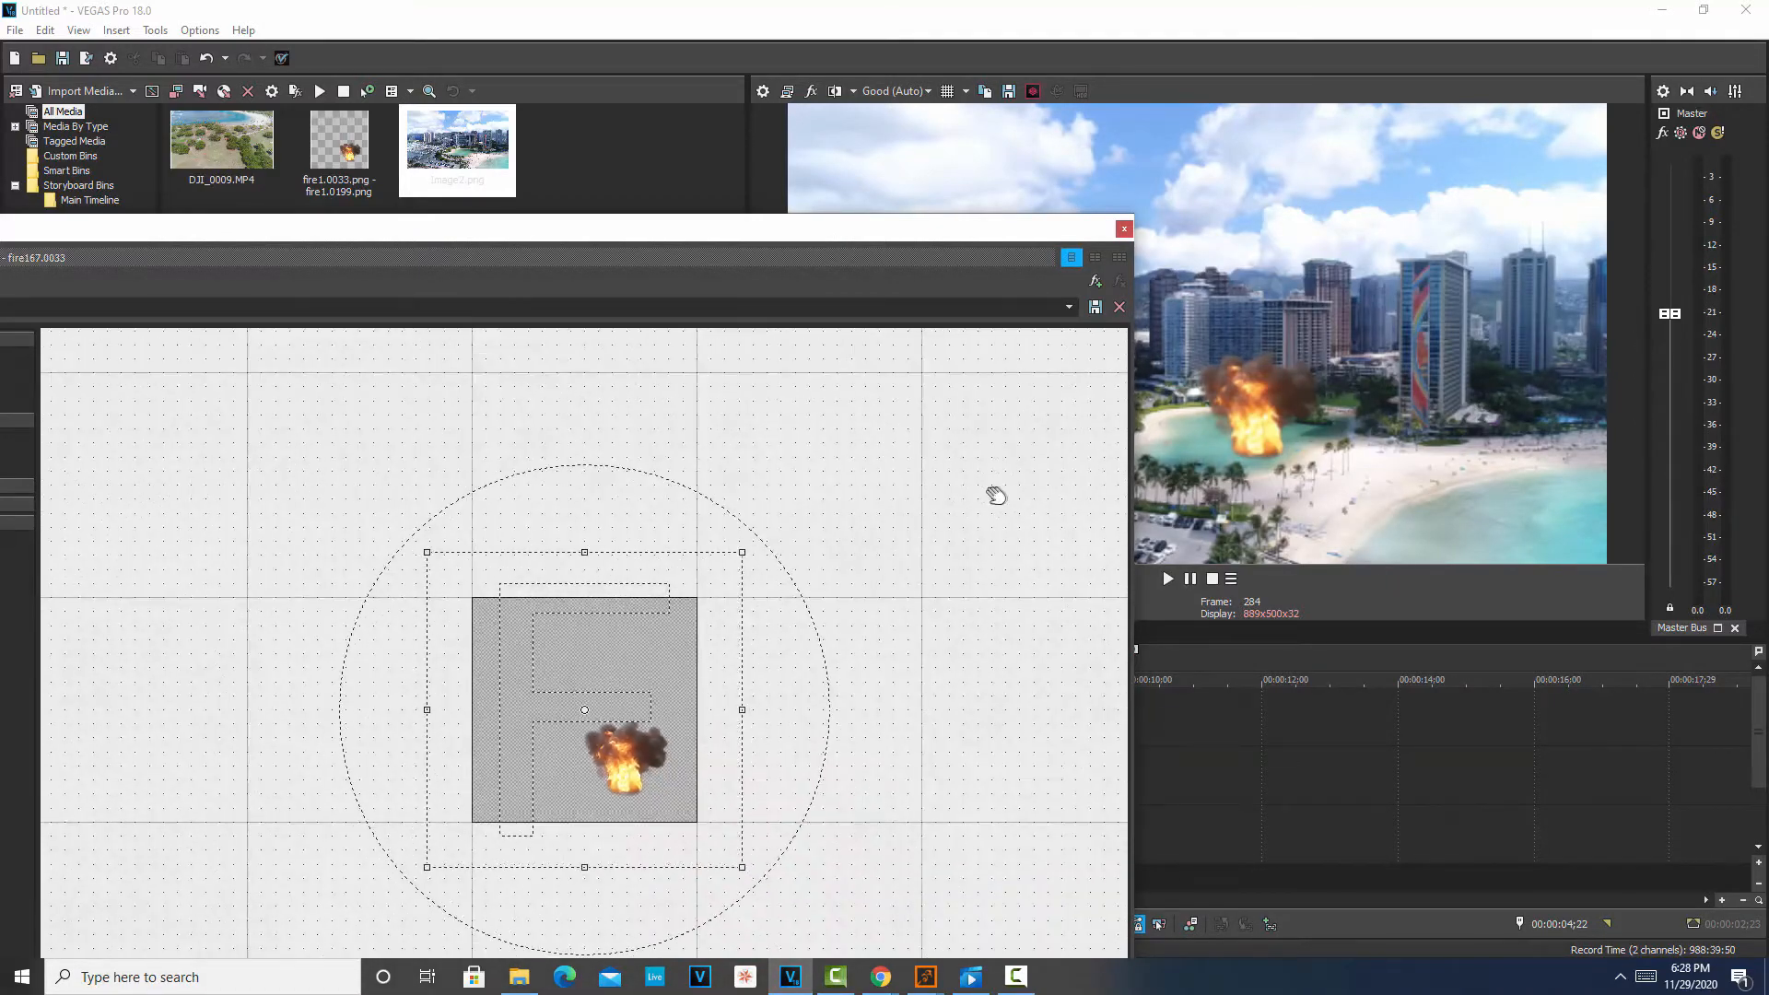
pyautogui.moveTo(708, 589); pyautogui.dragTo(756, 517)
pyautogui.moveTo(856, 228); pyautogui.dragTo(591, 203)
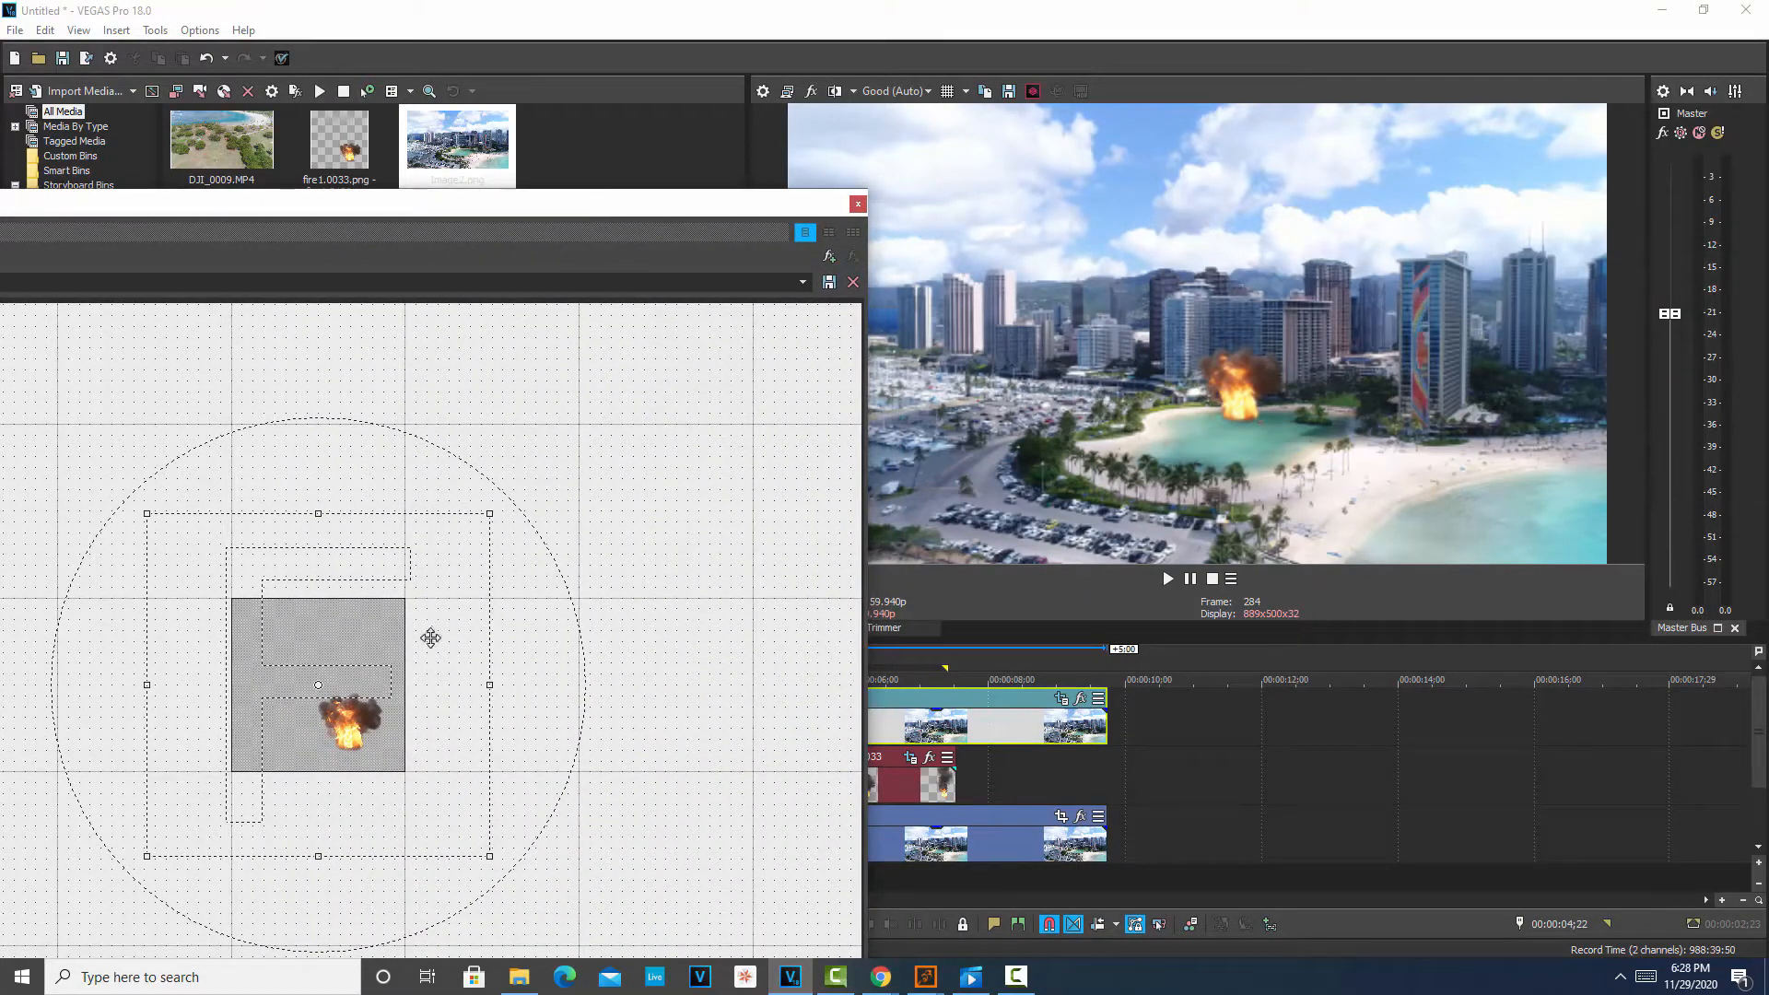
pyautogui.moveTo(381, 693); pyautogui.dragTo(610, 774)
pyautogui.rightClick(610, 775)
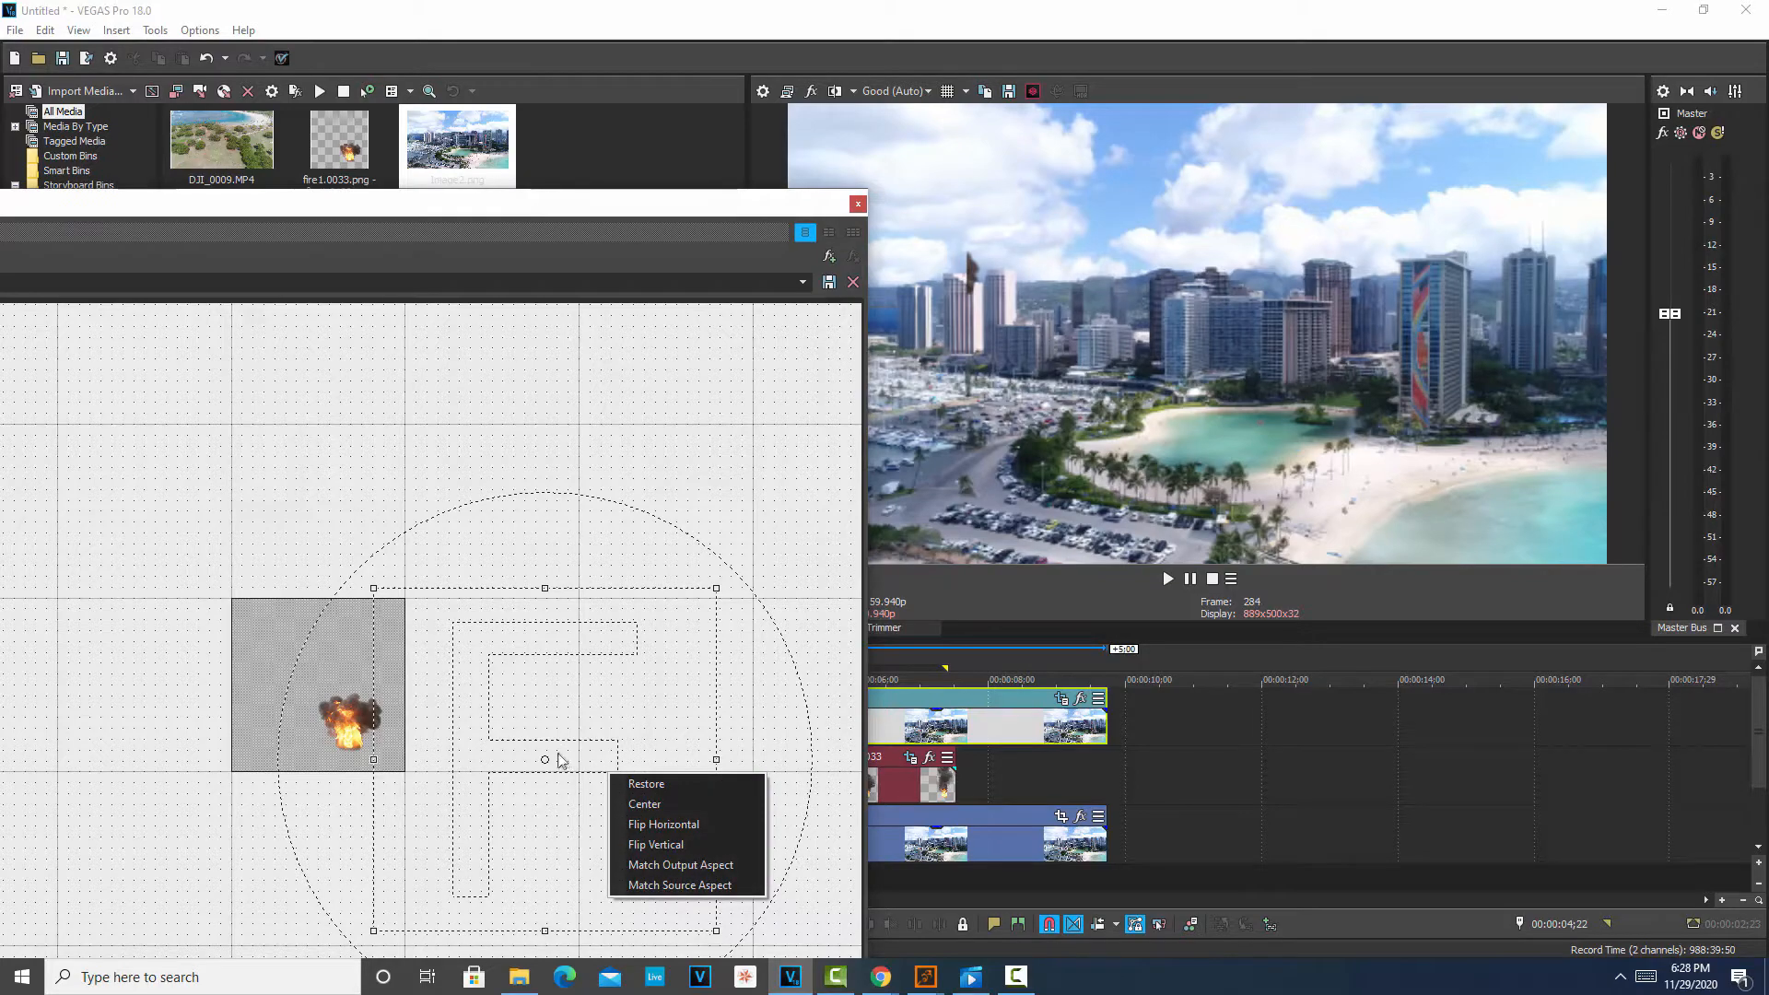
pyautogui.click(495, 740)
pyautogui.moveTo(494, 740); pyautogui.dragTo(553, 780)
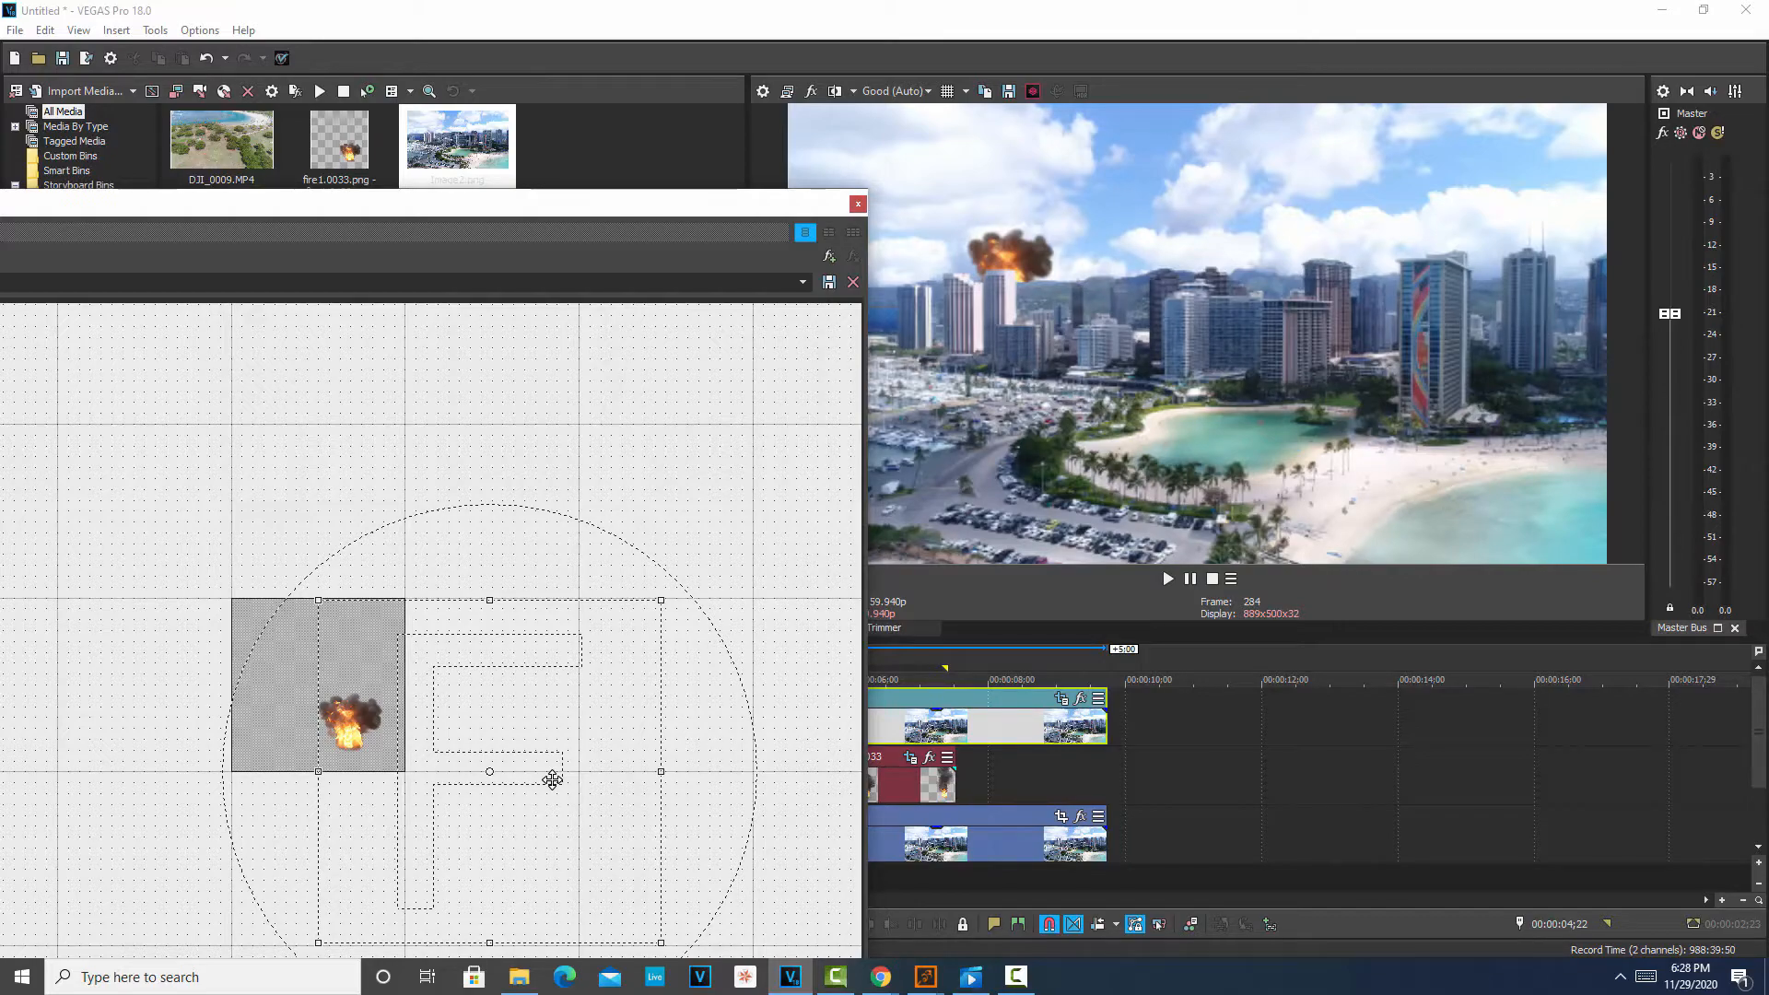
pyautogui.click(857, 208)
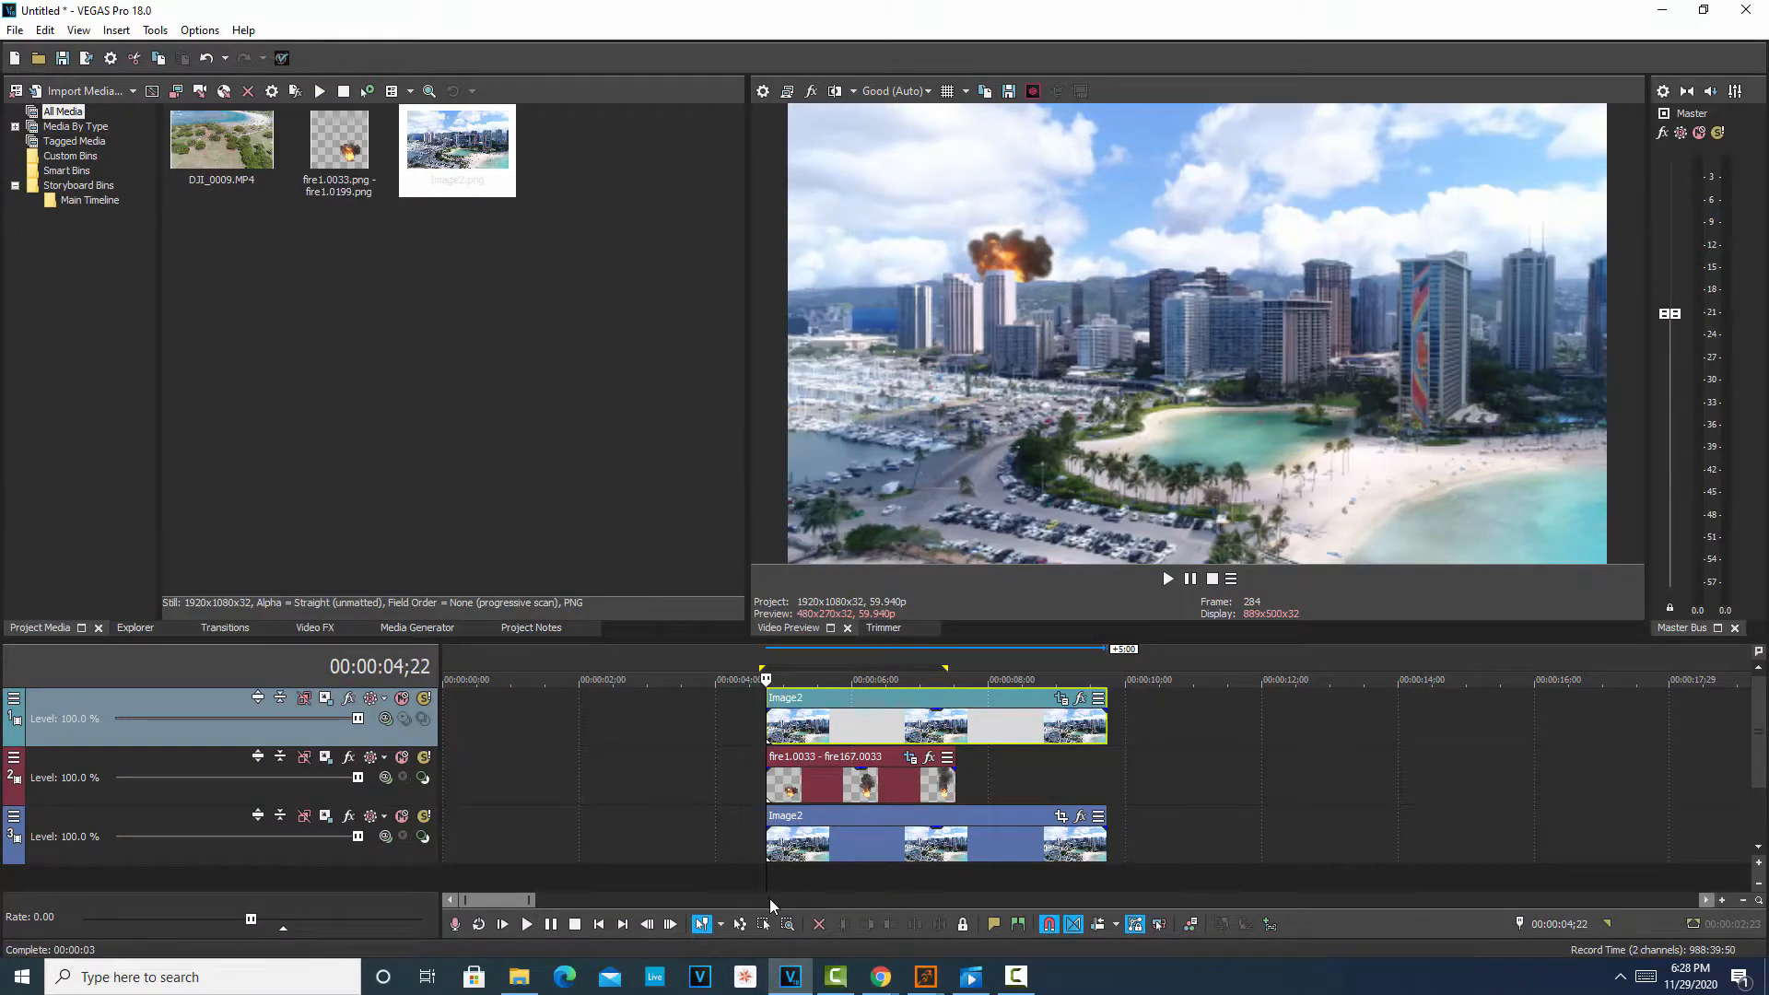
# - Play back the composite to check how the fire and smoke look behind the masked tower
pyautogui.press('space')
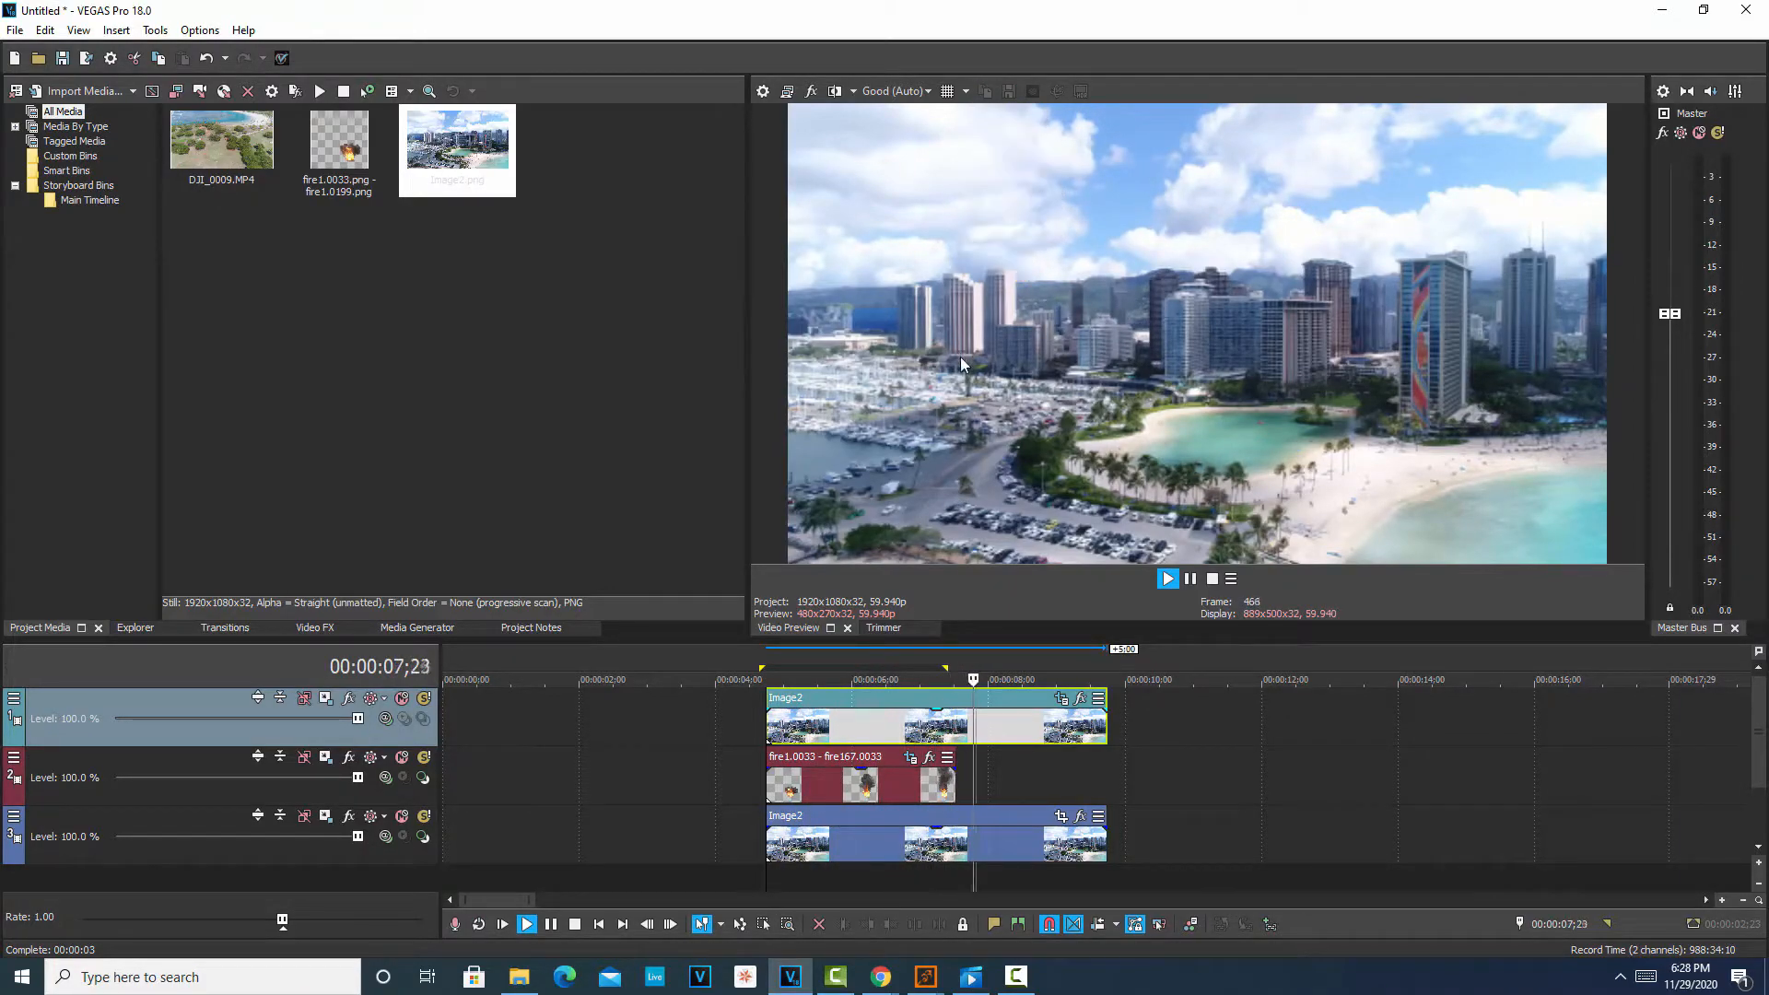
pyautogui.press('space')
pyautogui.press('space')
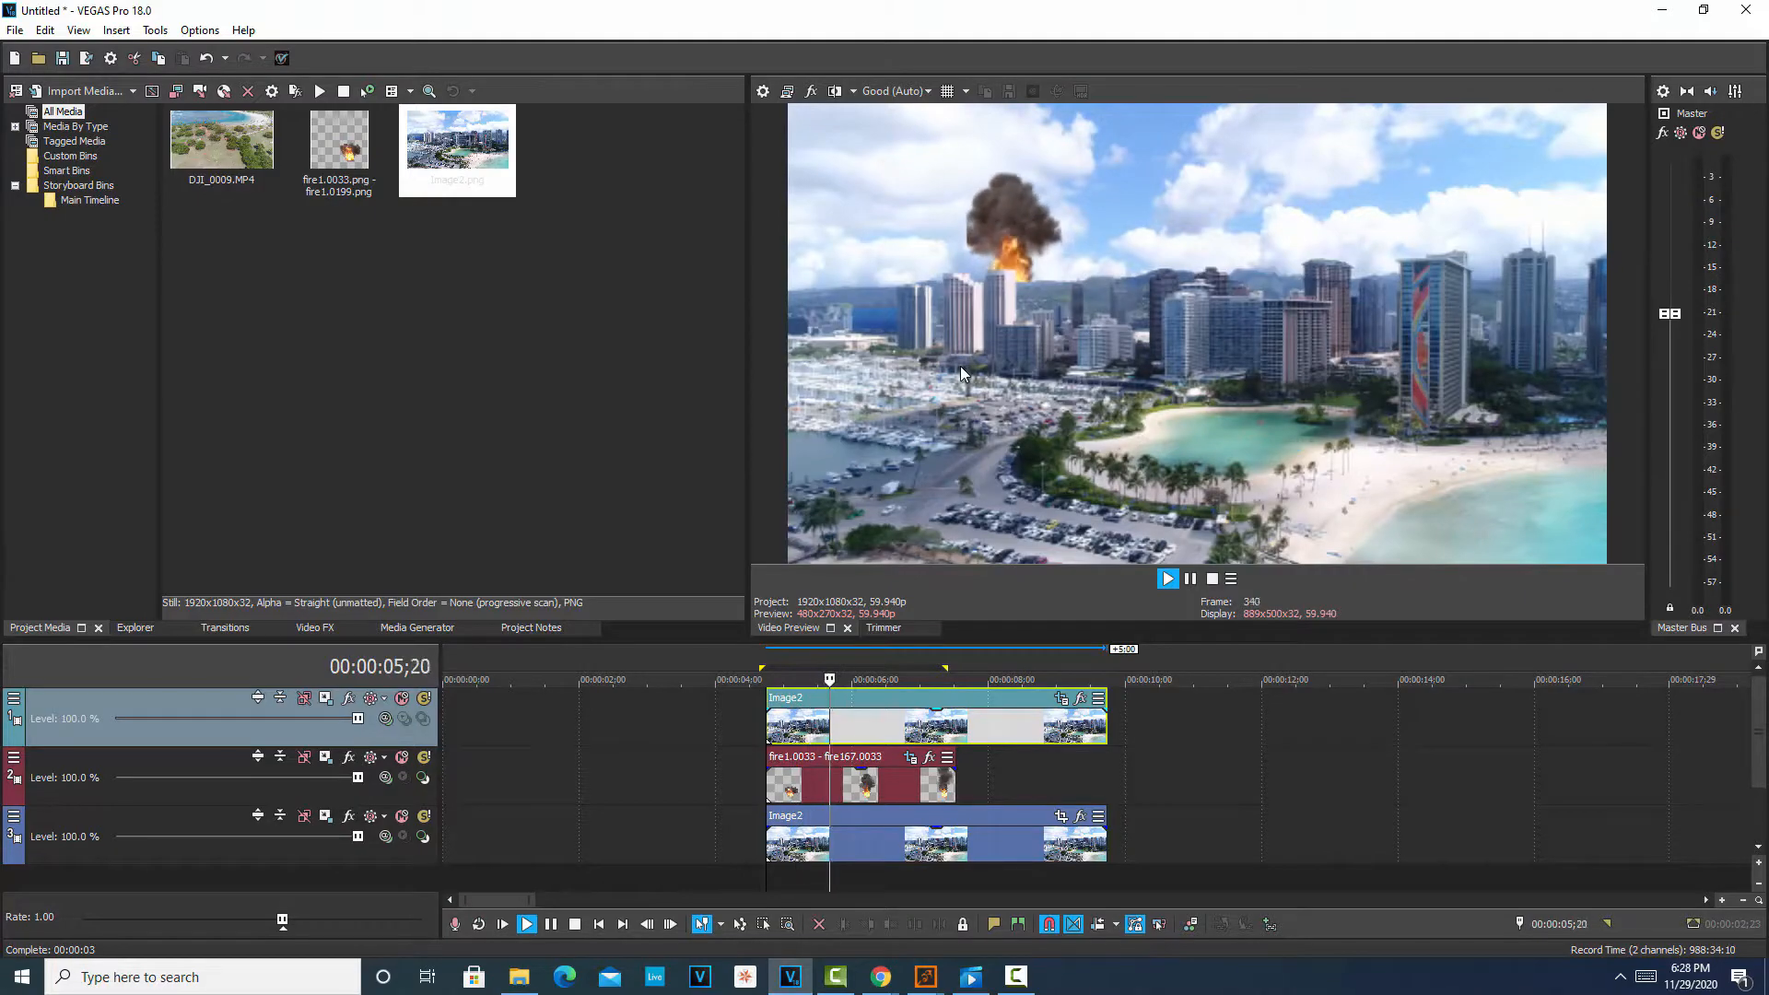
pyautogui.rightClick(960, 366)
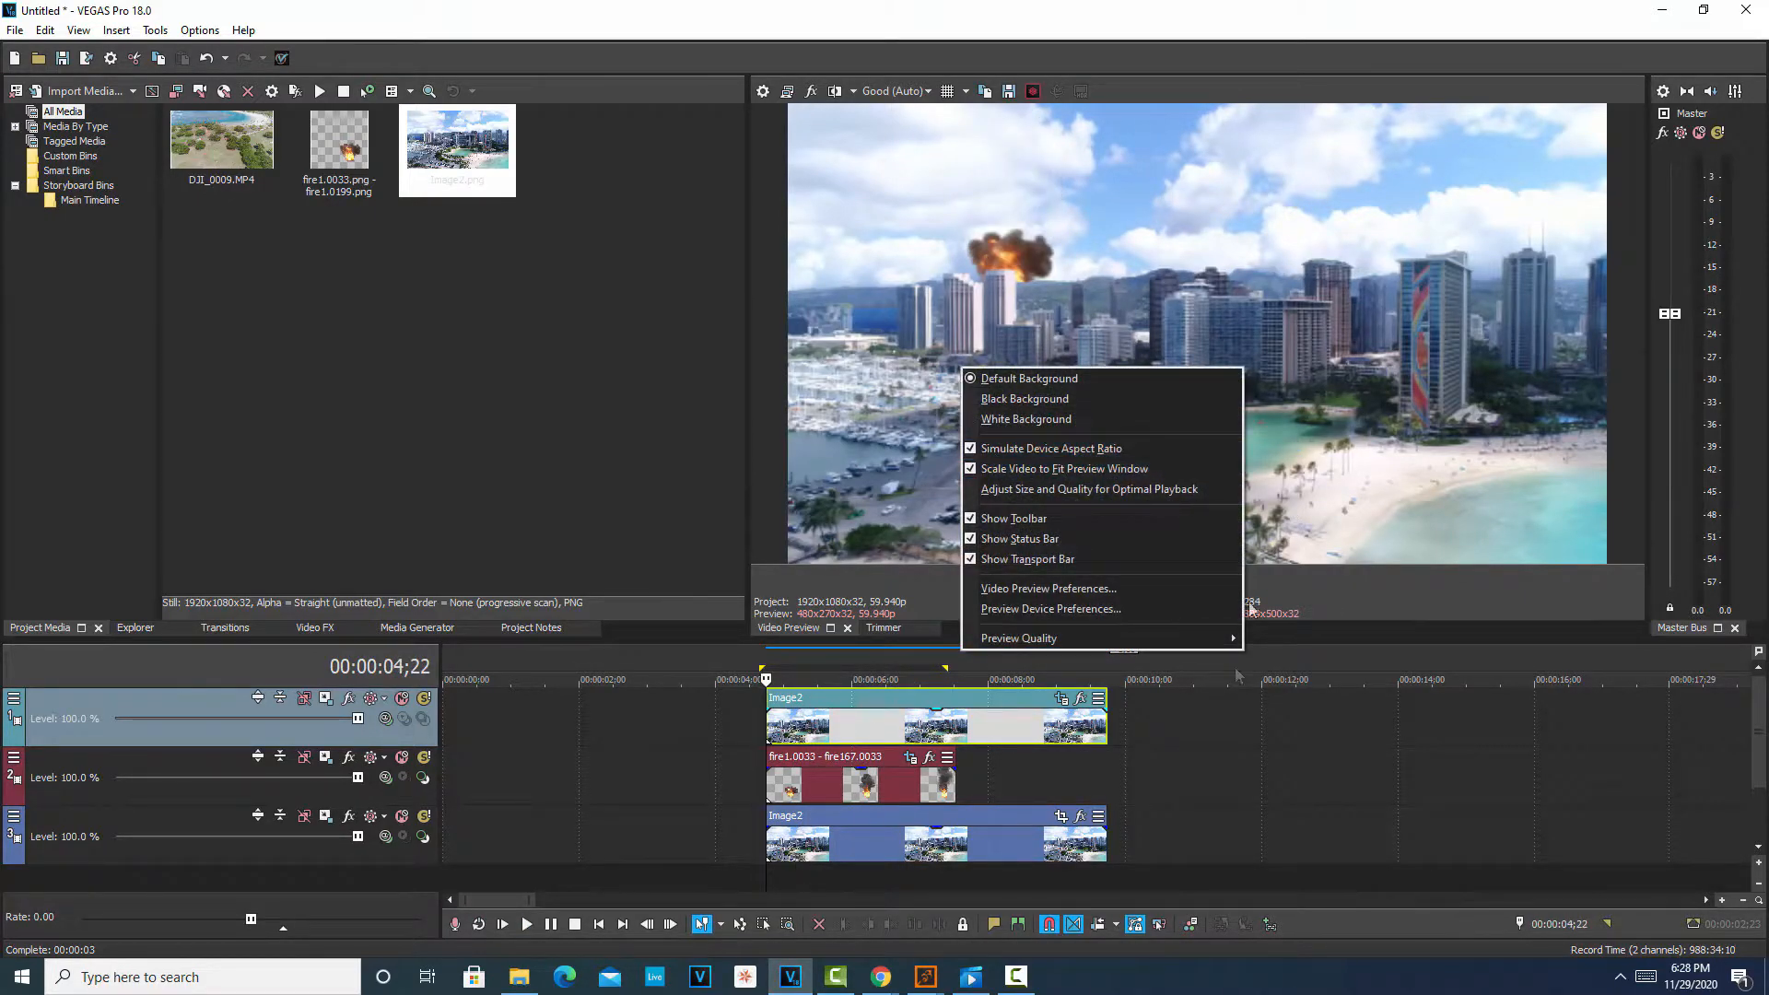
pyautogui.click(1234, 739)
pyautogui.press('space')
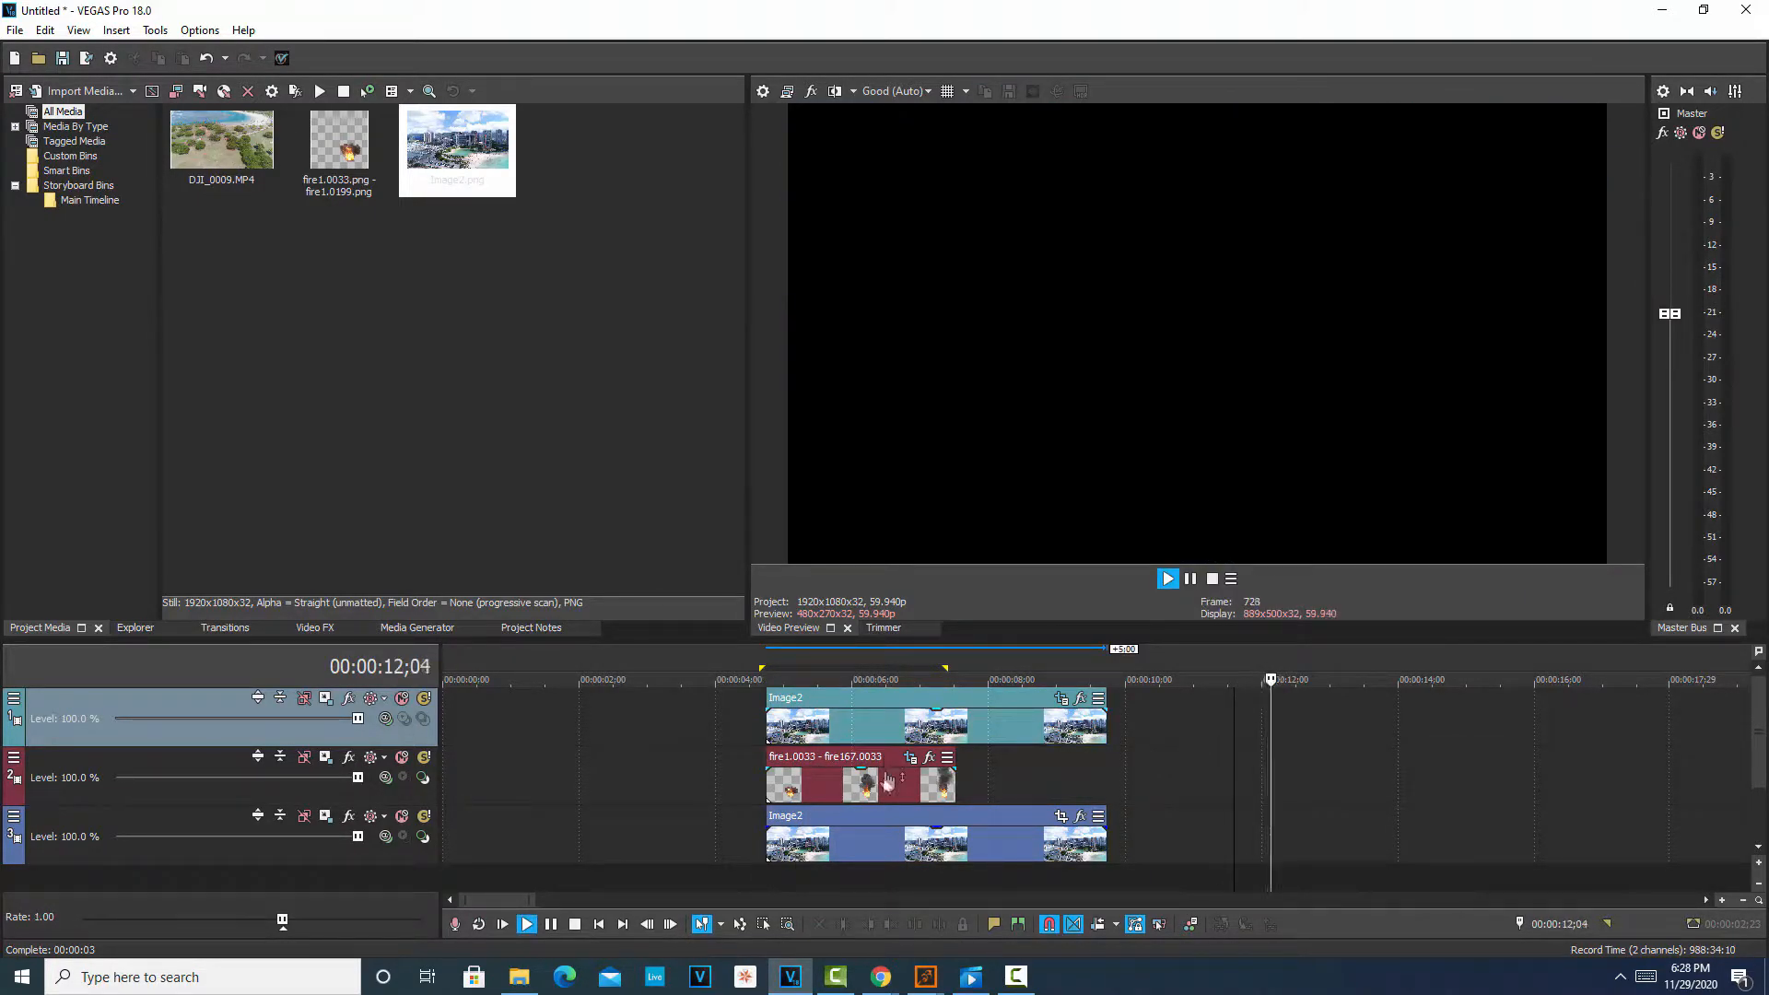
# - At 00:00:06;02, enlarge the fire clip's crop frame to about 2,683 square, centred at about X 1,733, Y 1,006, and close Event Pan/Crop
pyautogui.click(858, 782)
pyautogui.press('space')
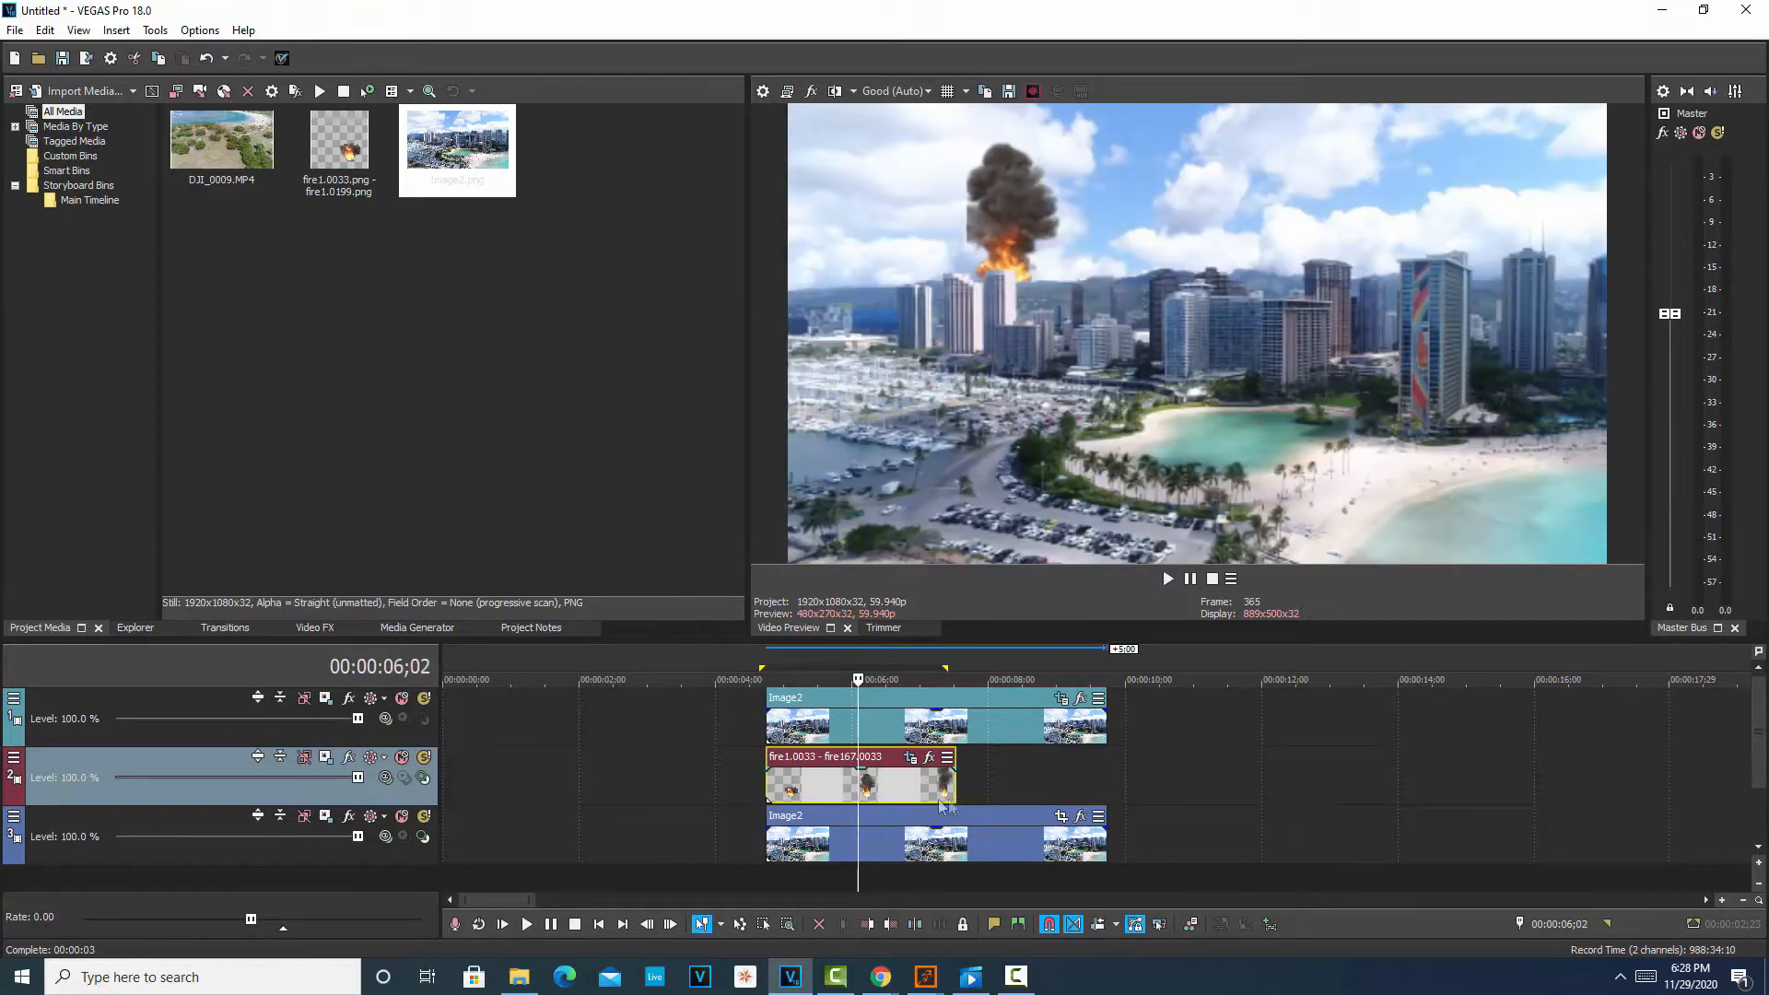
pyautogui.click(910, 757)
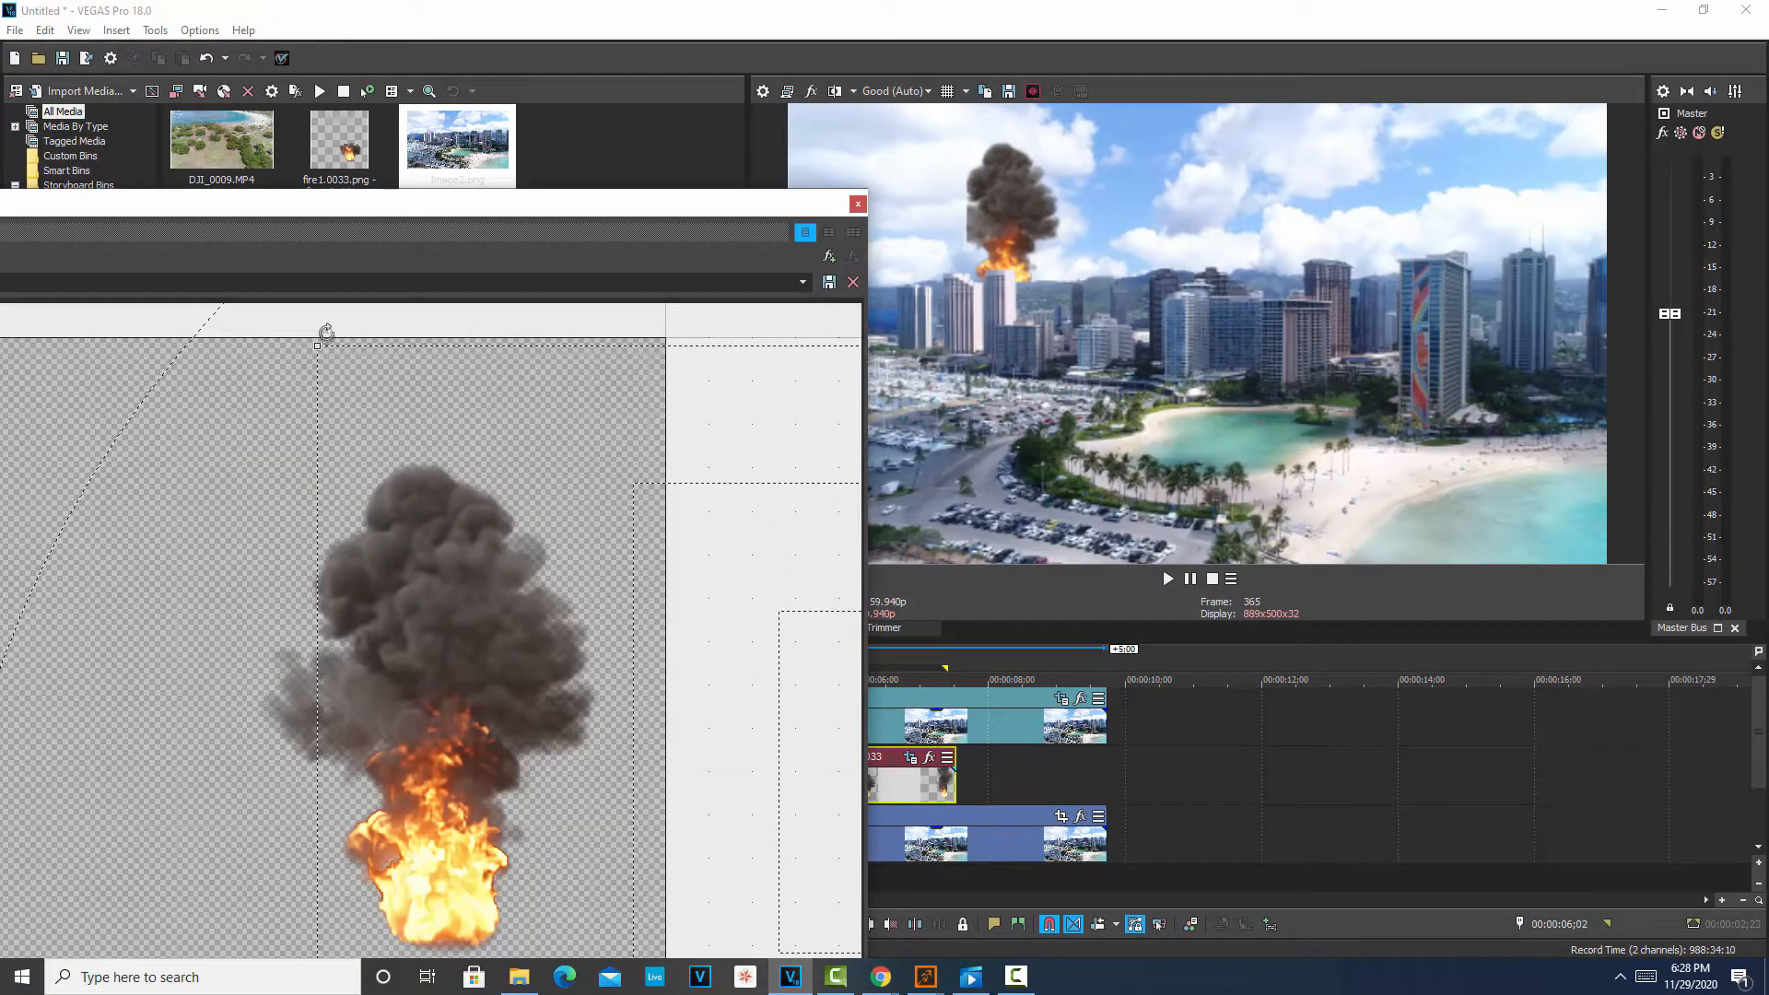
pyautogui.scroll(-4, 451, 493)
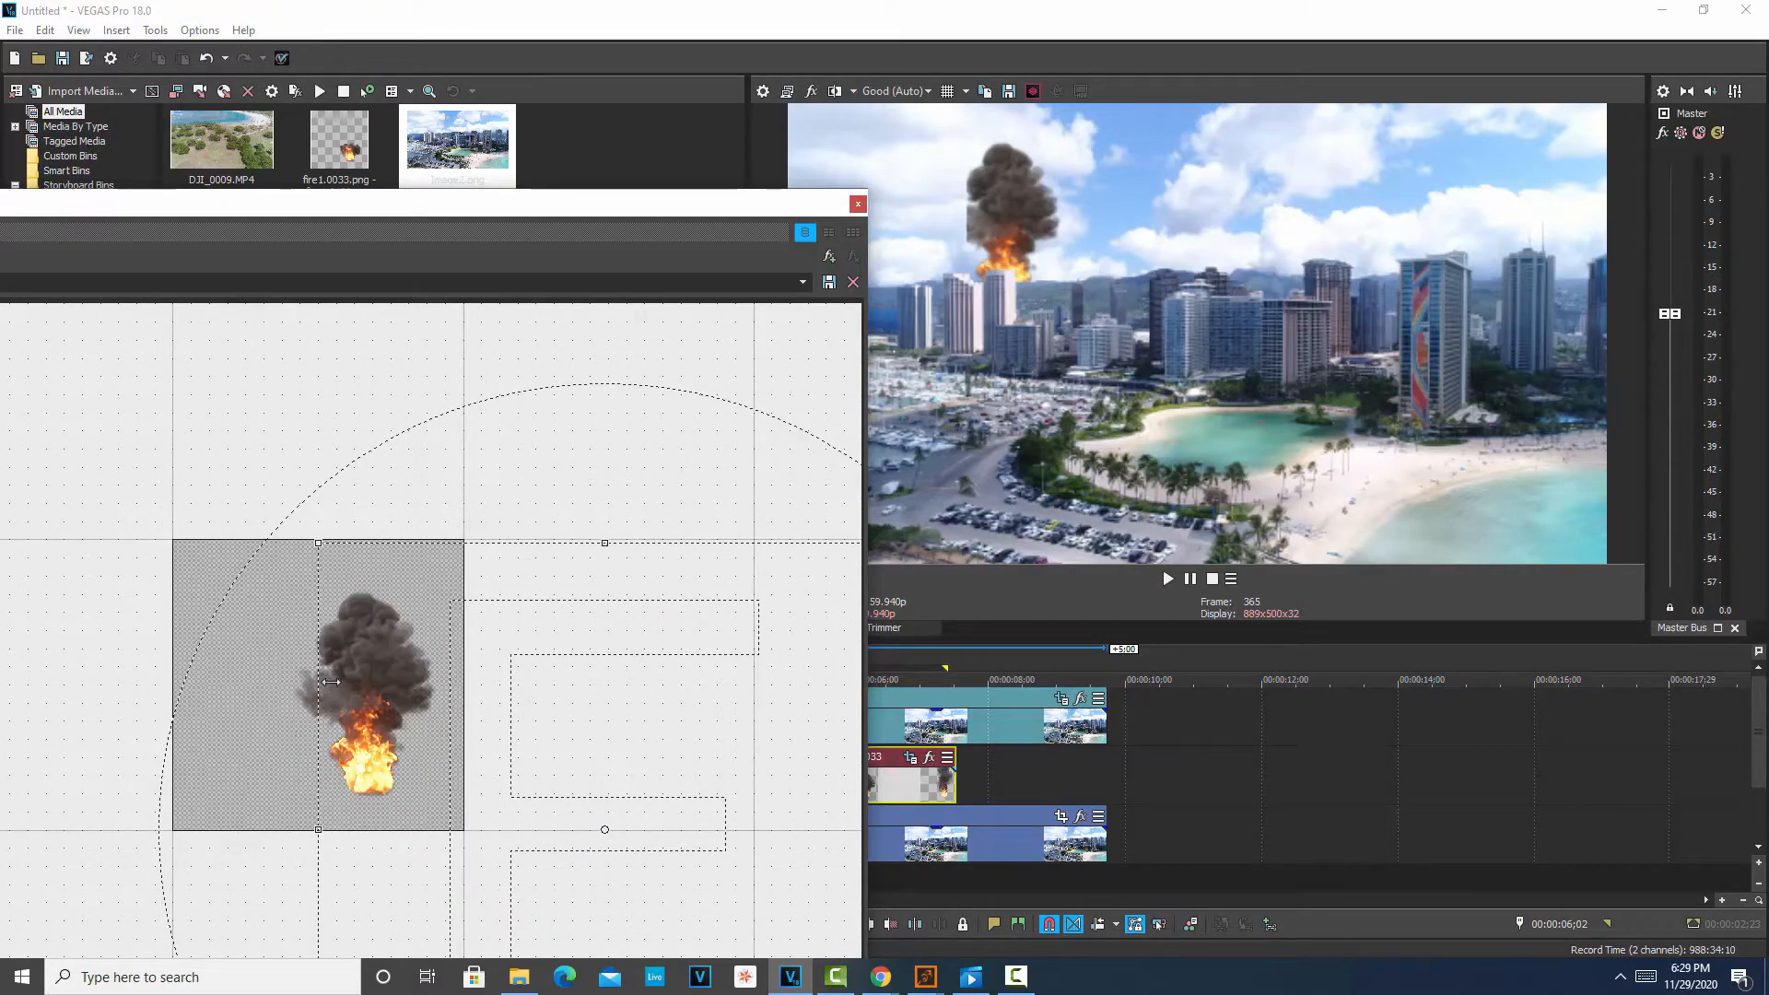
pyautogui.moveTo(311, 532); pyautogui.dragTo(261, 393)
pyautogui.moveTo(354, 626); pyautogui.dragTo(393, 651)
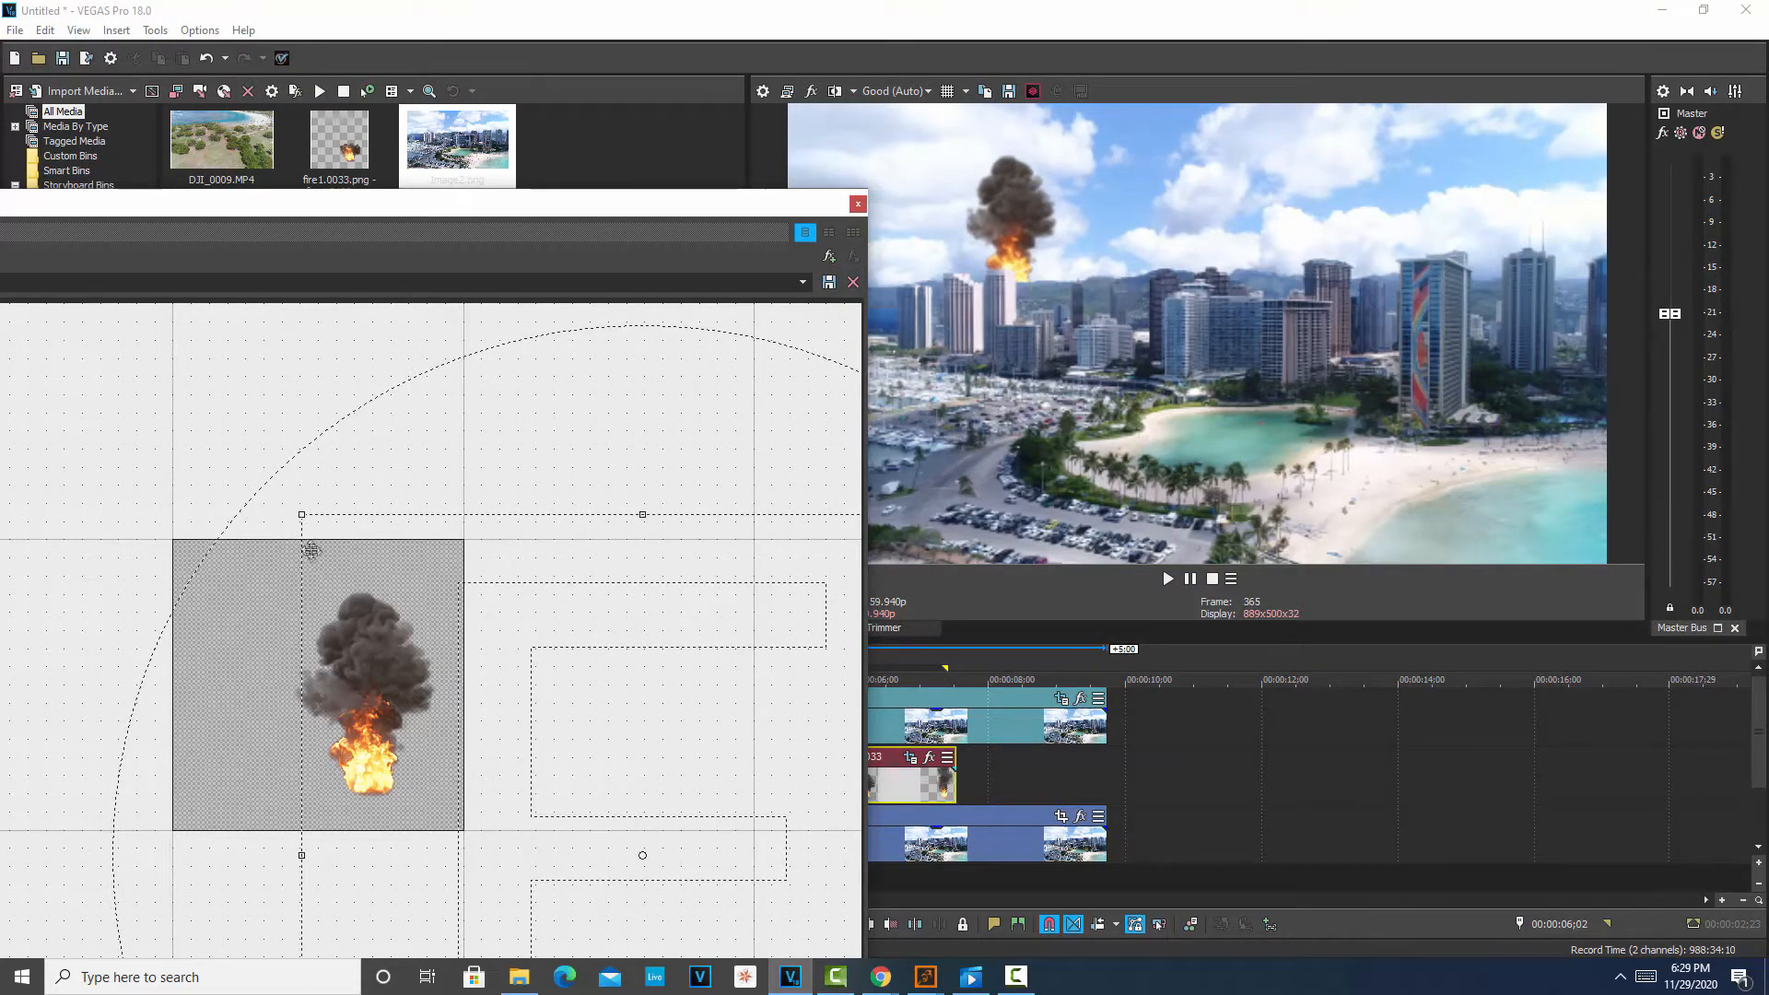
pyautogui.moveTo(302, 513); pyautogui.dragTo(271, 479)
pyautogui.moveTo(351, 638); pyautogui.dragTo(385, 619)
pyautogui.moveTo(387, 608); pyautogui.dragTo(334, 689)
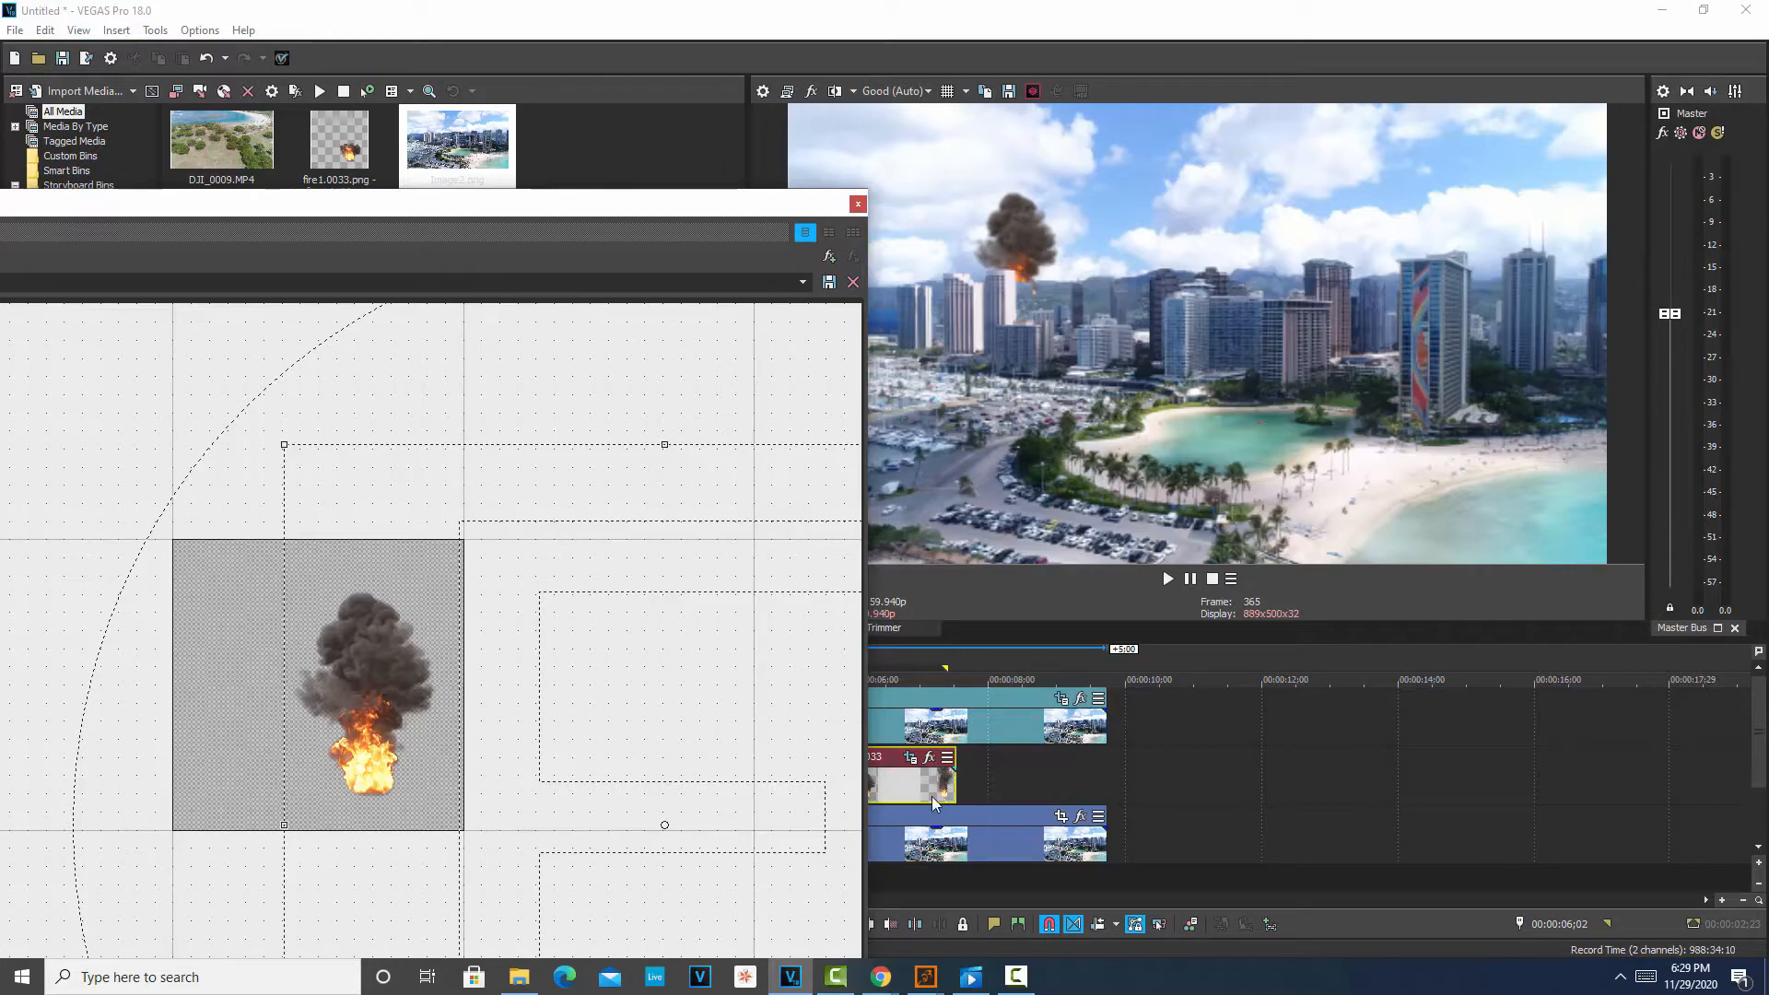
pyautogui.click(856, 206)
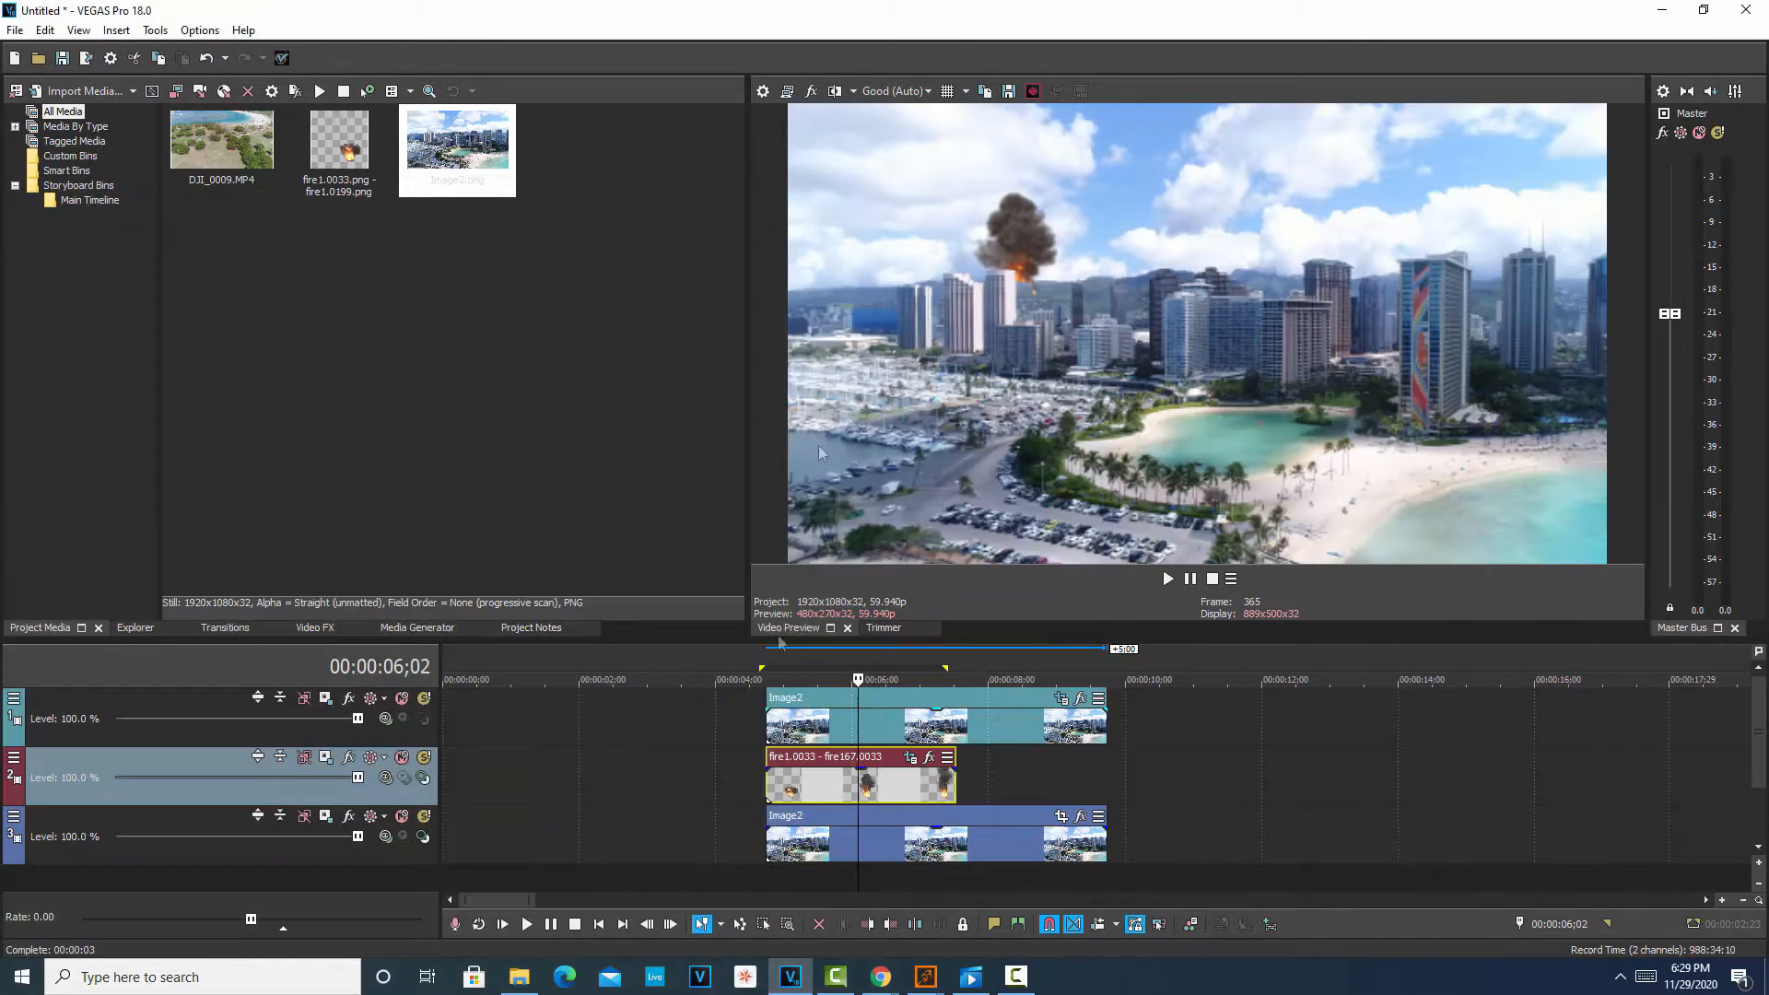
# - Play the composite from the start of the fire clip to check the fire's change in size
pyautogui.click(765, 887)
pyautogui.press('space')
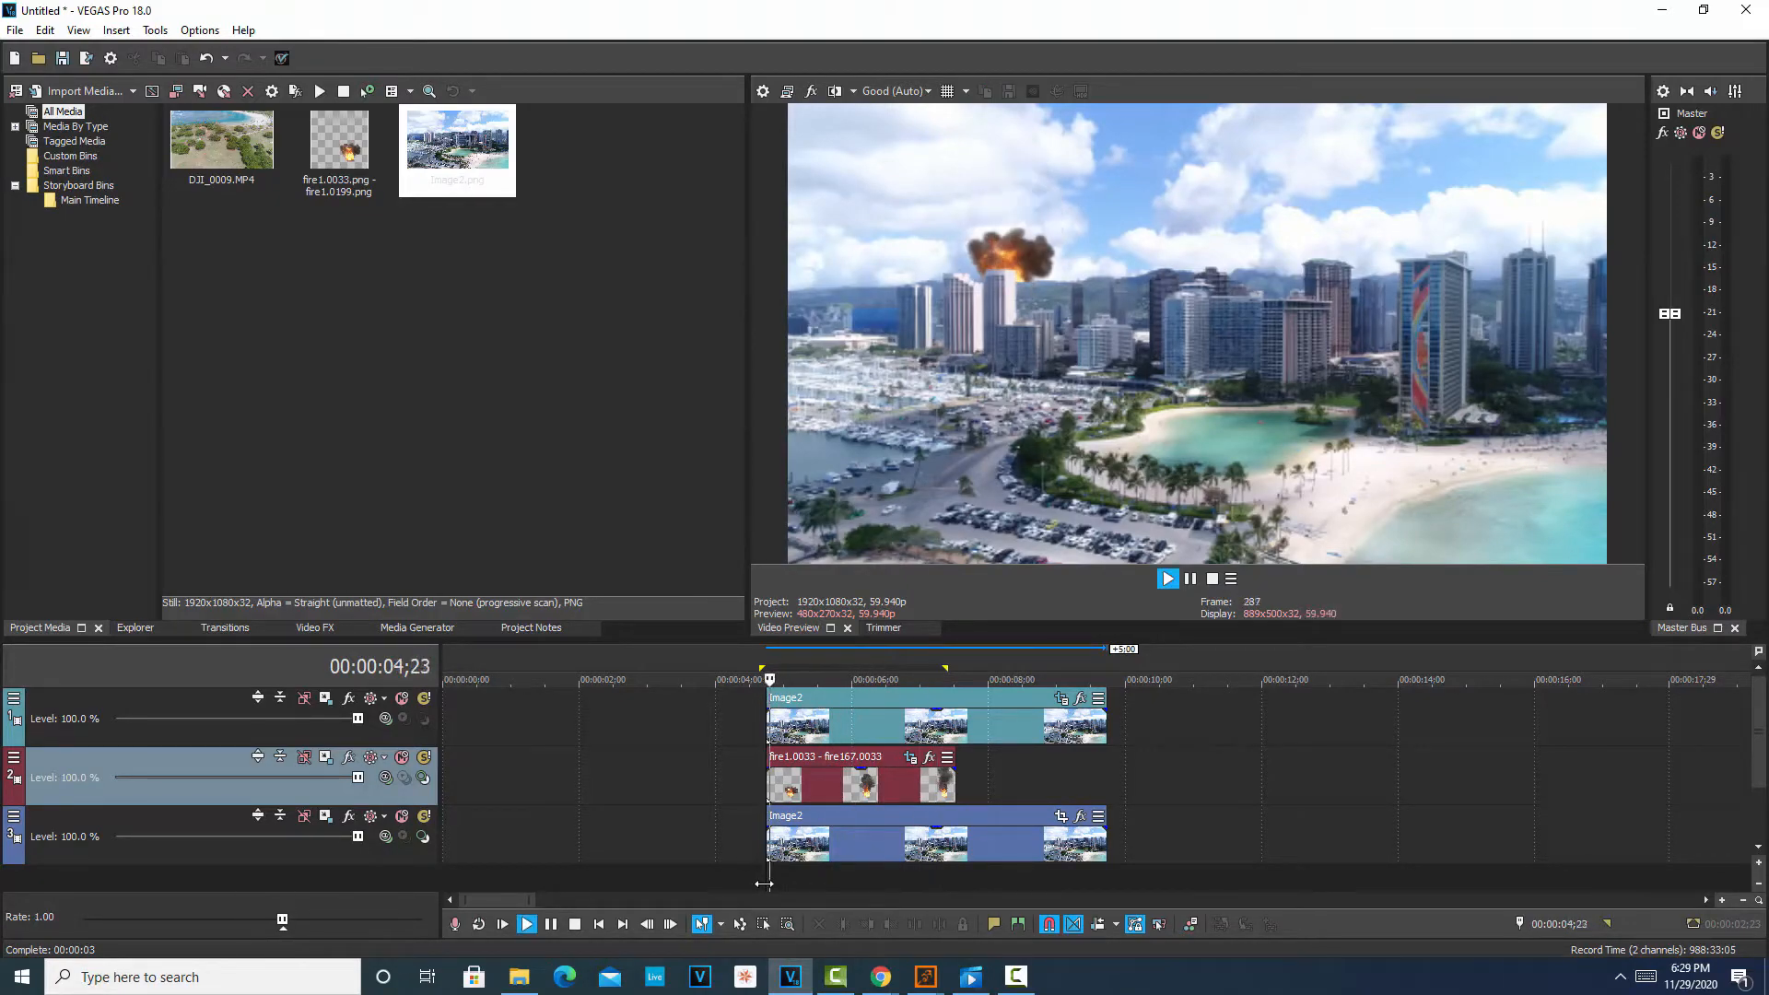
pyautogui.press('space')
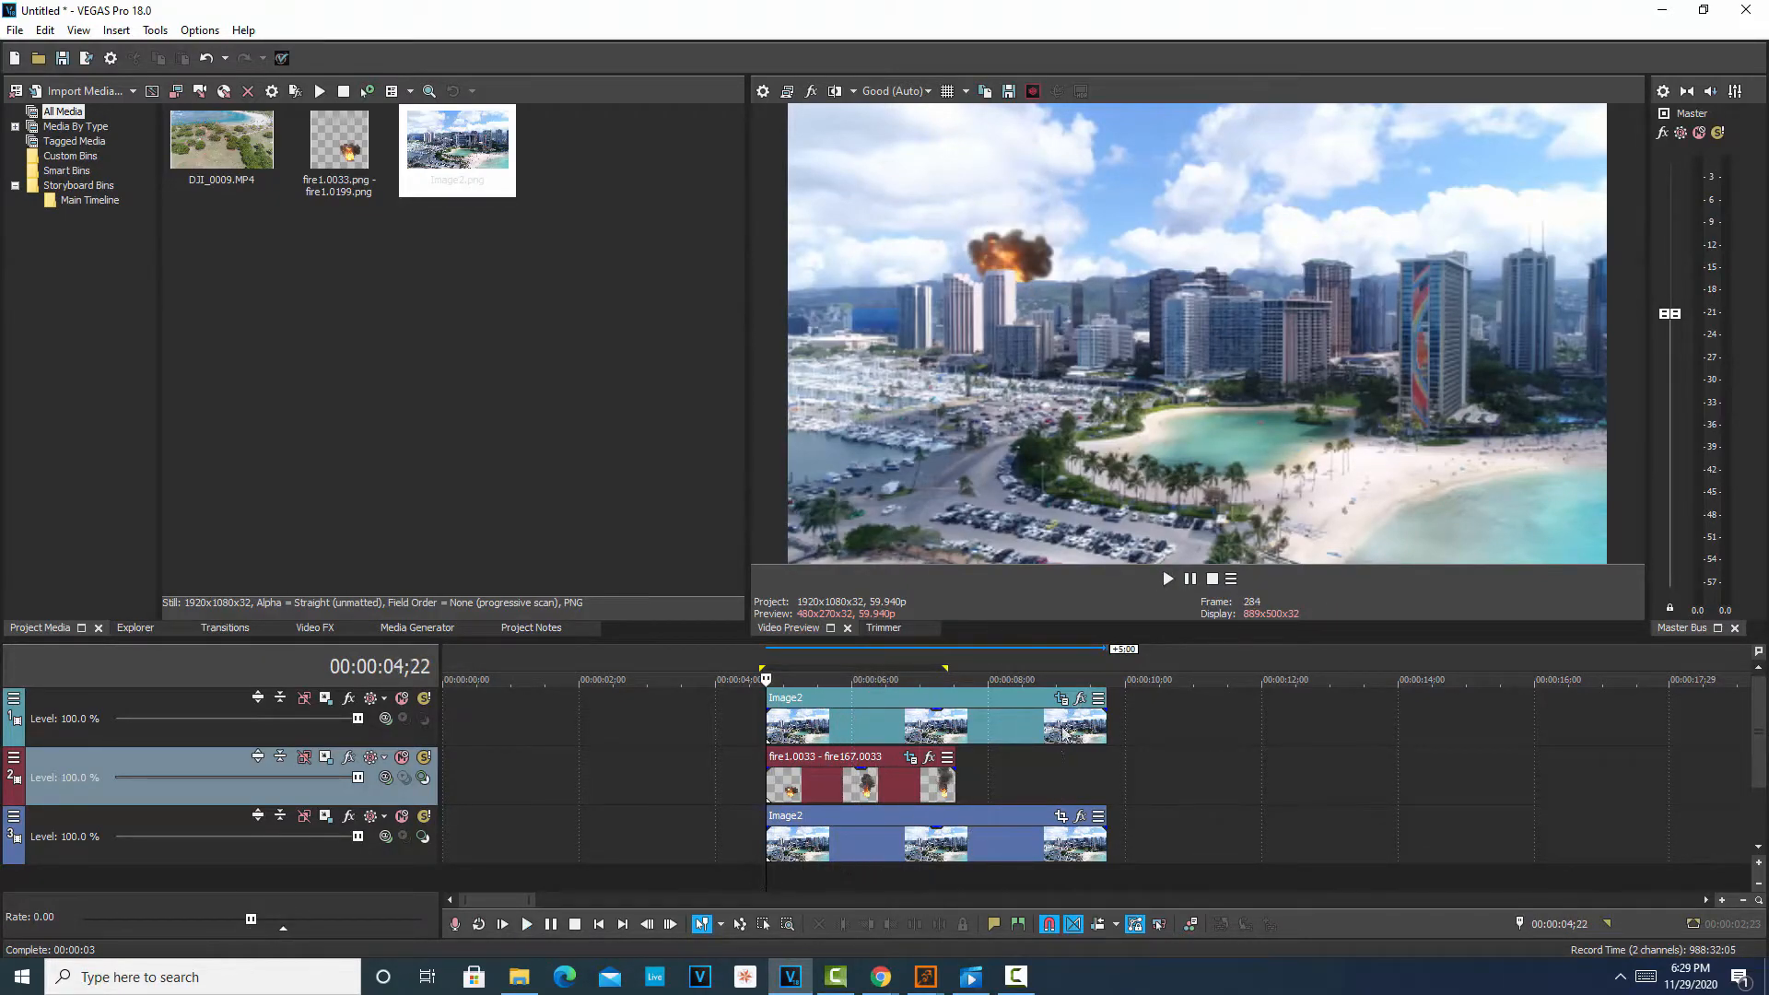
# - Delete the fire clip's position keyframe at 00:00:00;00 in Event Pan/Crop and play back the clip
pyautogui.click(911, 758)
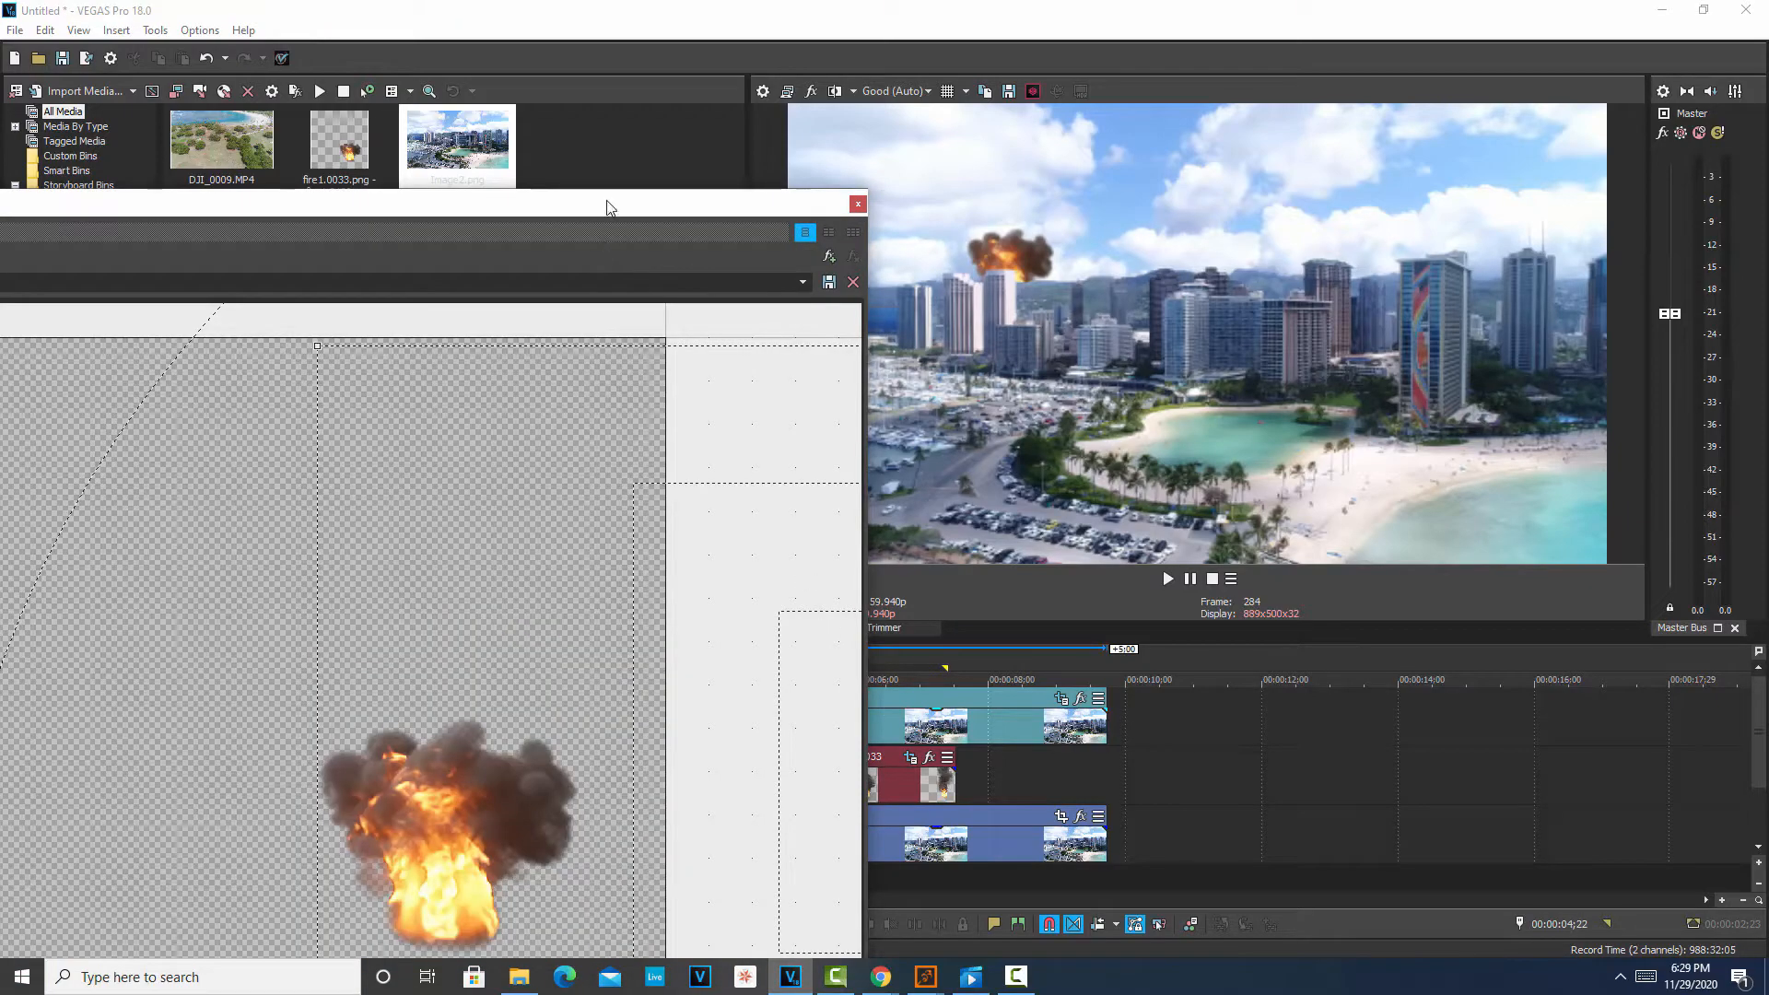
pyautogui.doubleClick(606, 206)
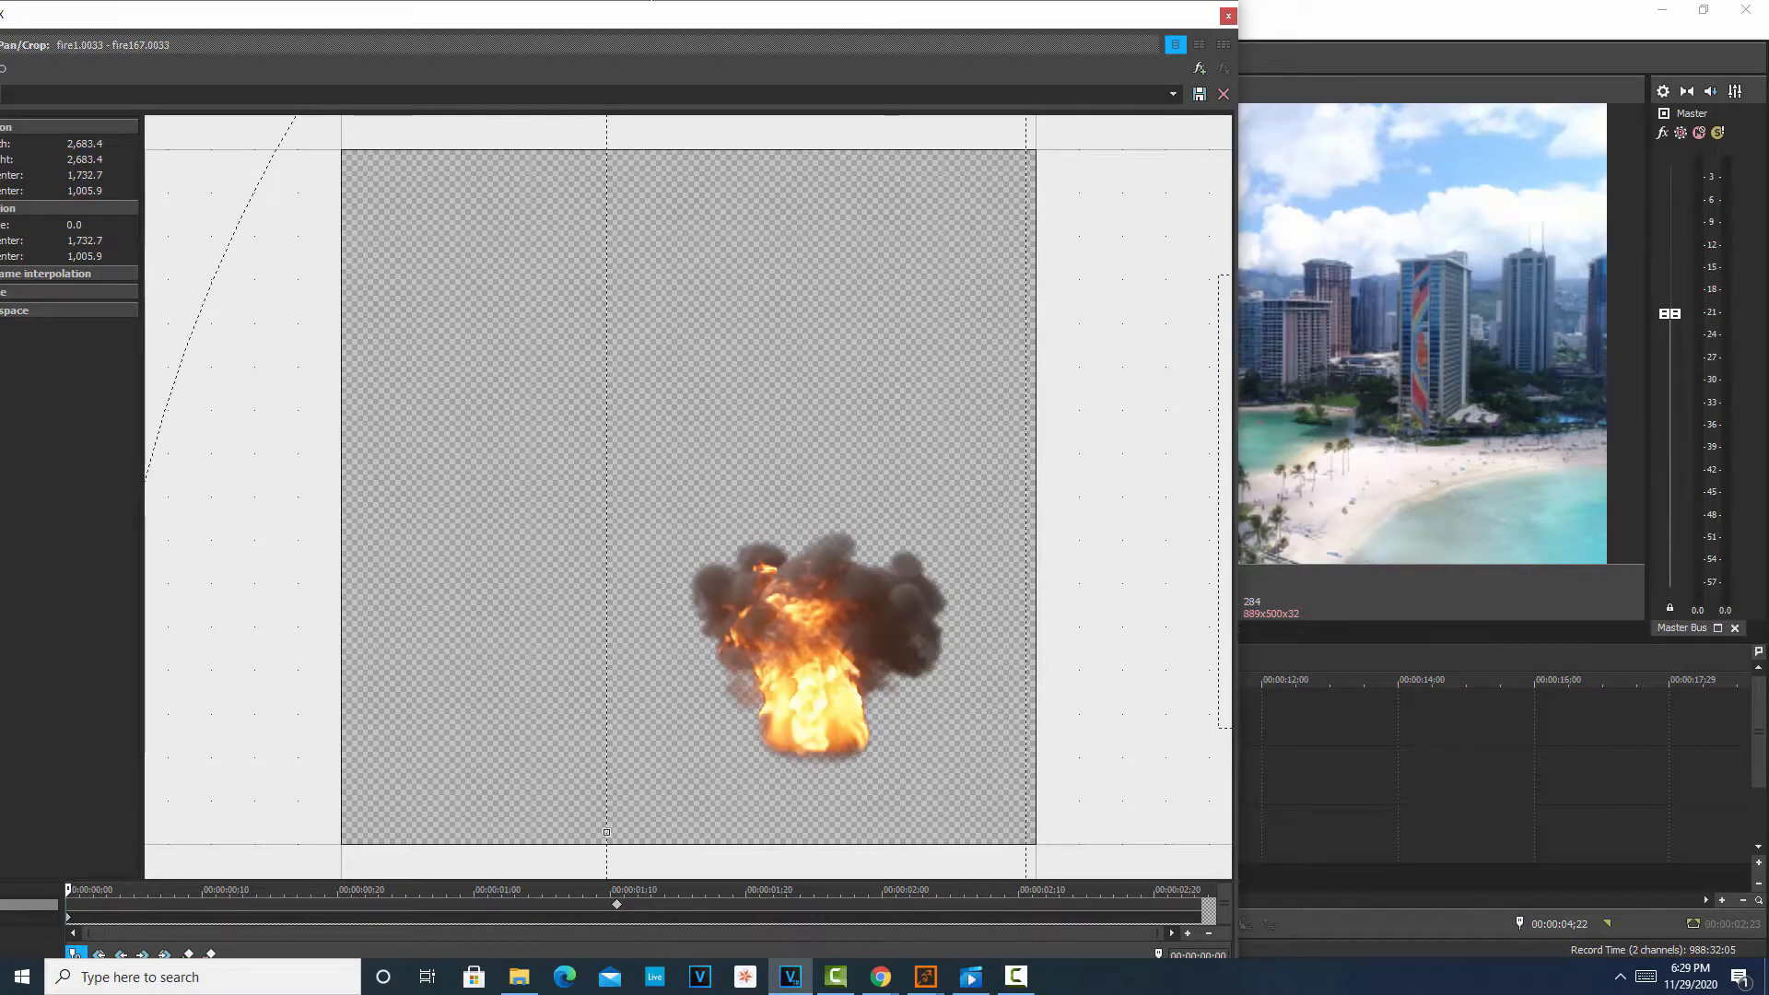
pyautogui.click(1229, 17)
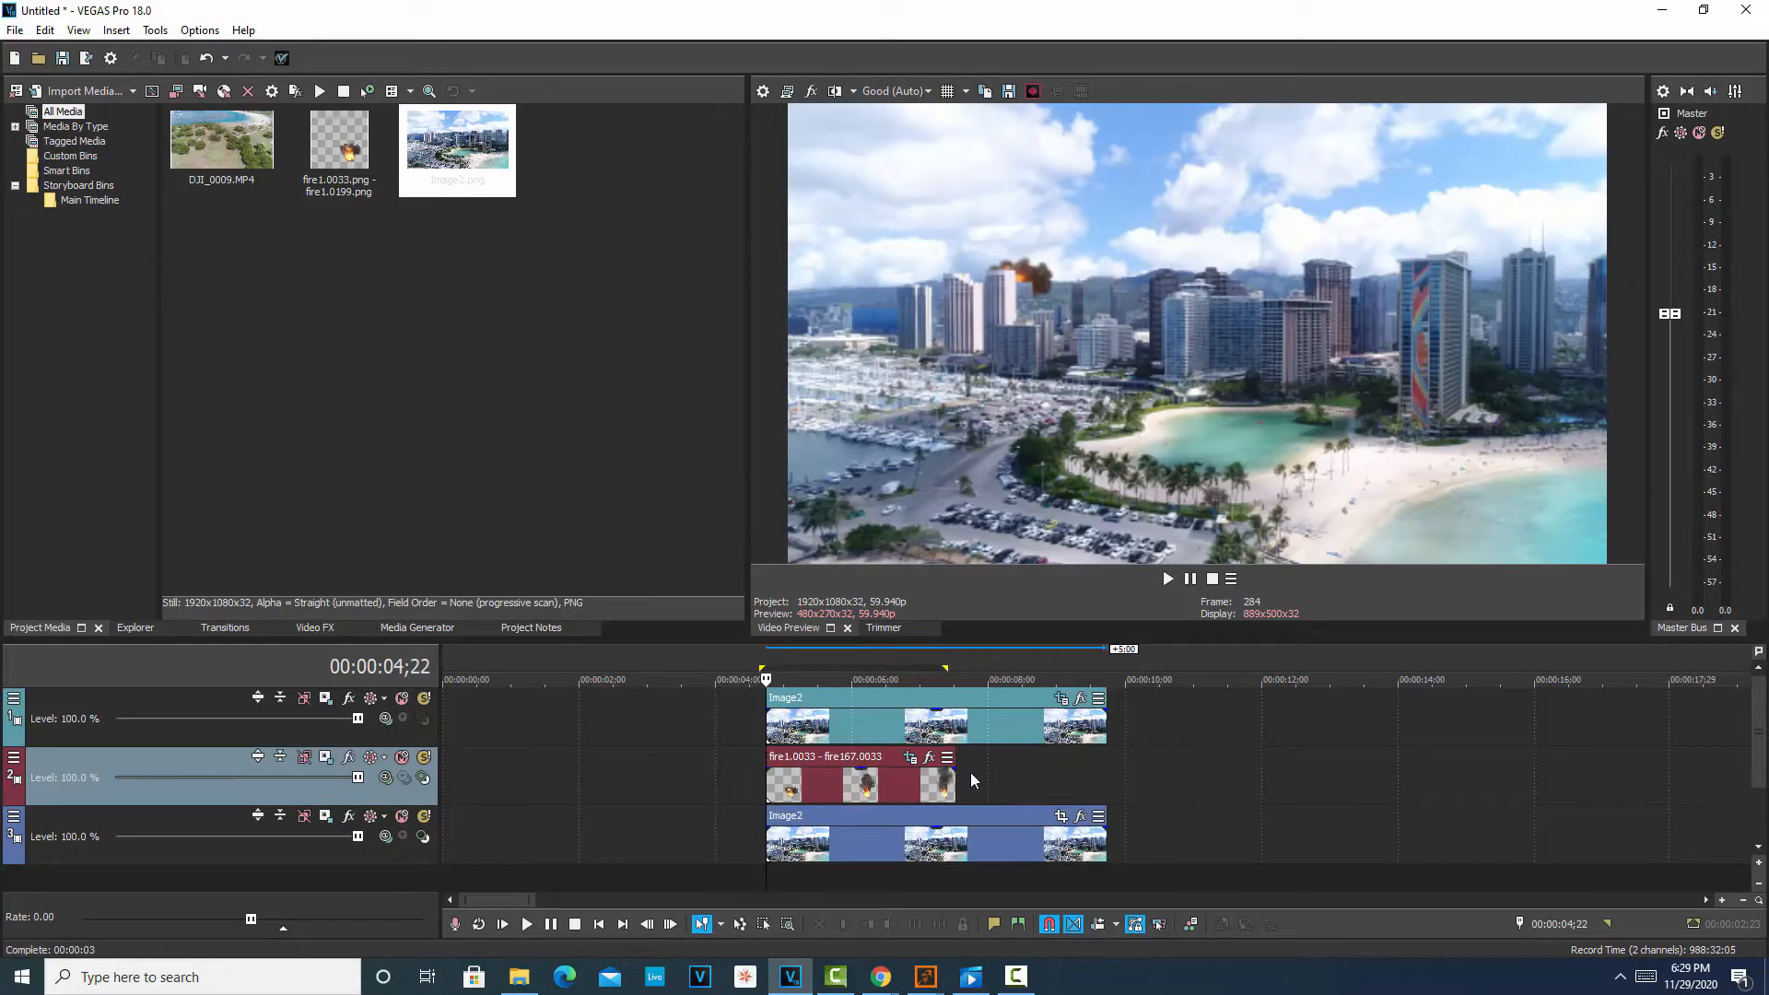
pyautogui.press('space')
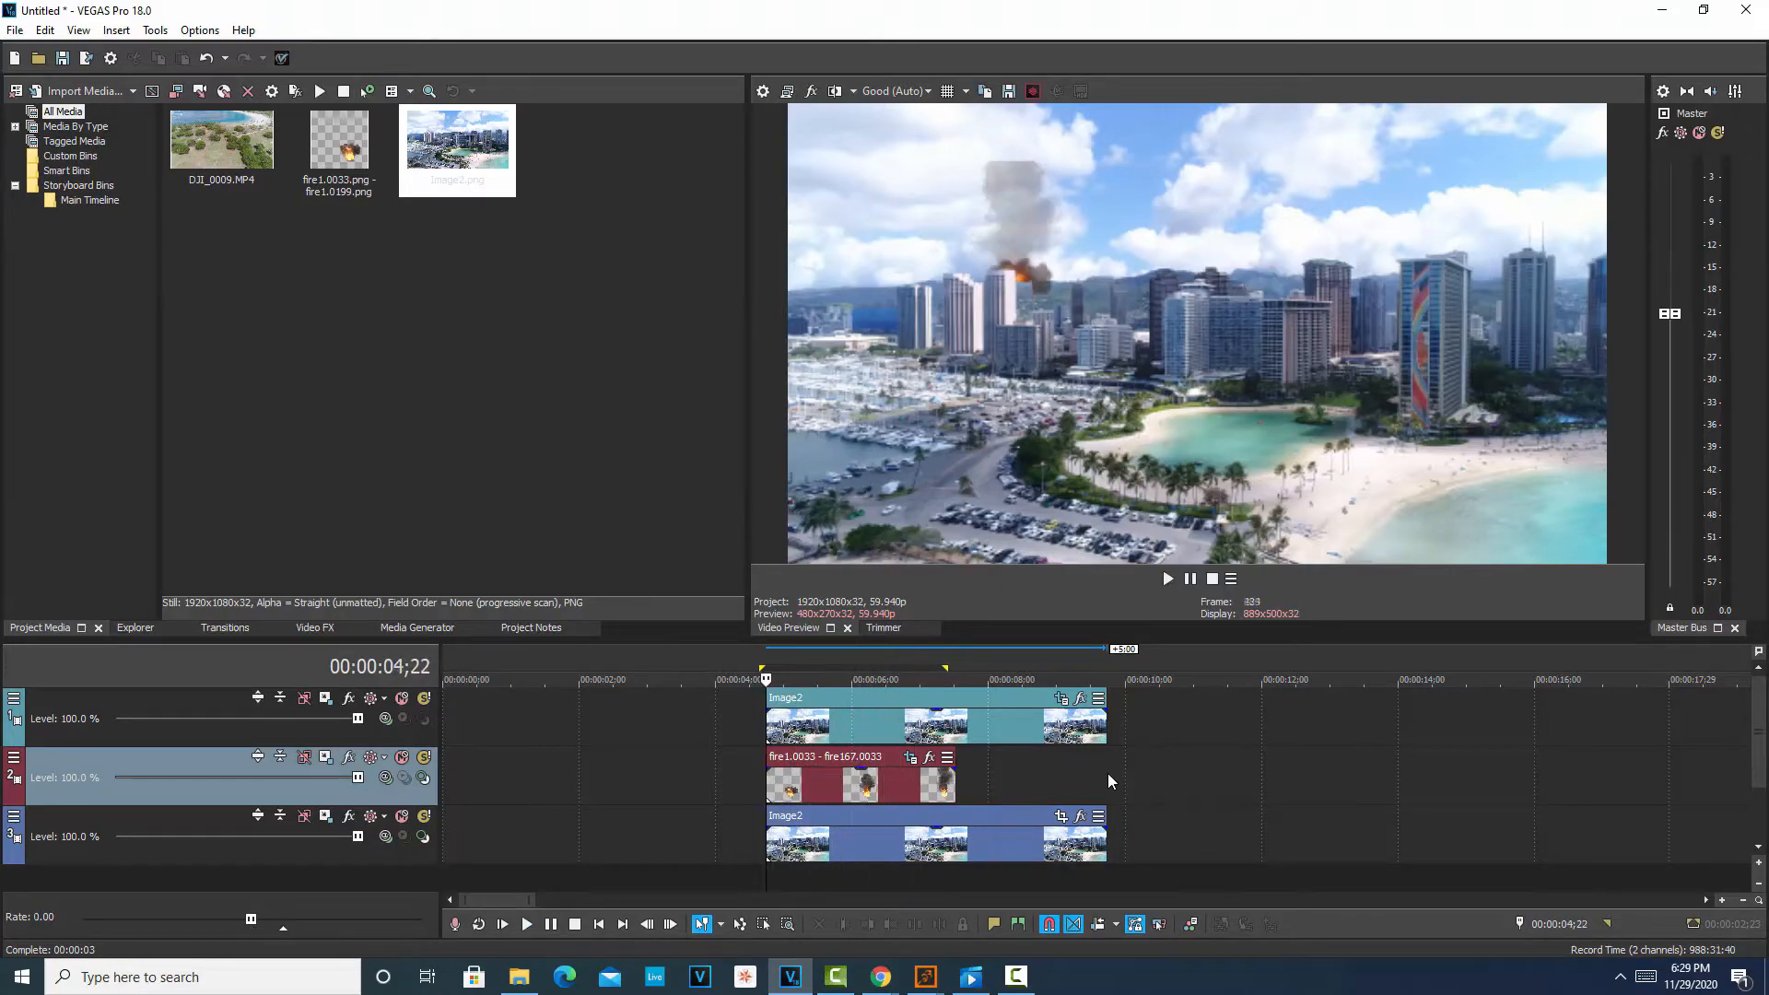
pyautogui.press('space')
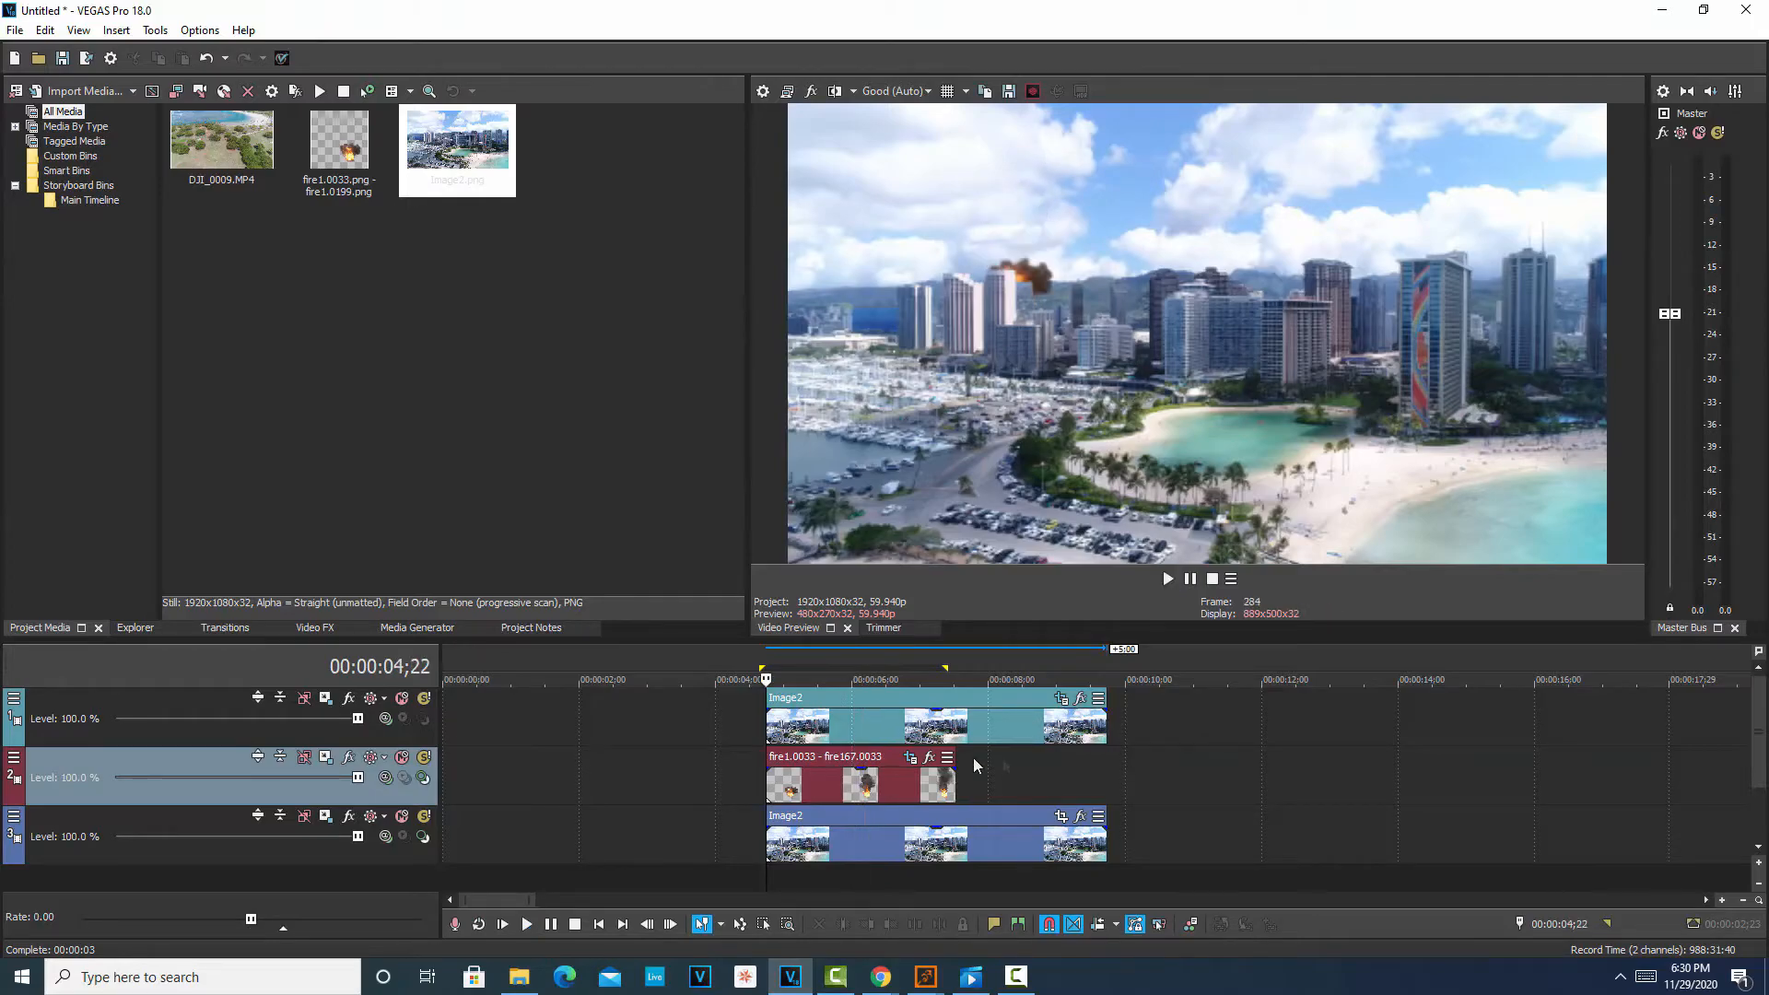
# - At 00:00:06;10, enlarge the fire clip's Event Pan/Crop frame further and reposition the smaller fire and smoke behind the masked tower
pyautogui.click(910, 762)
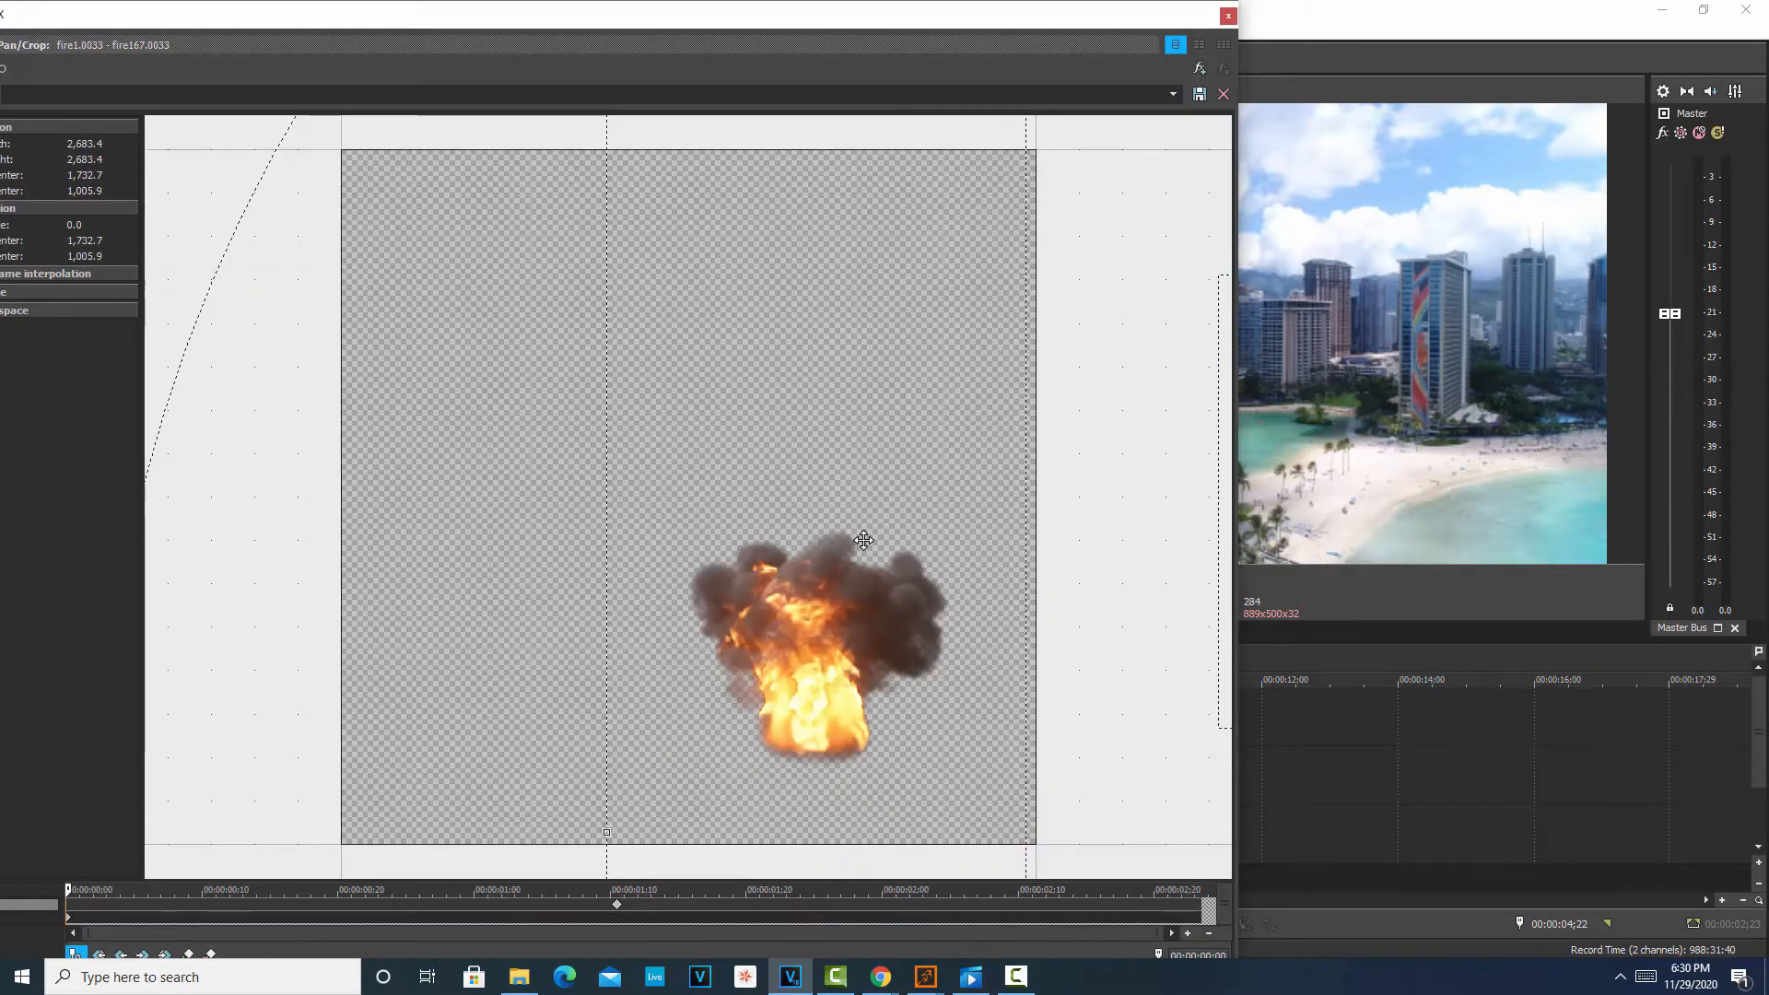
pyautogui.scroll(-4, 867, 572)
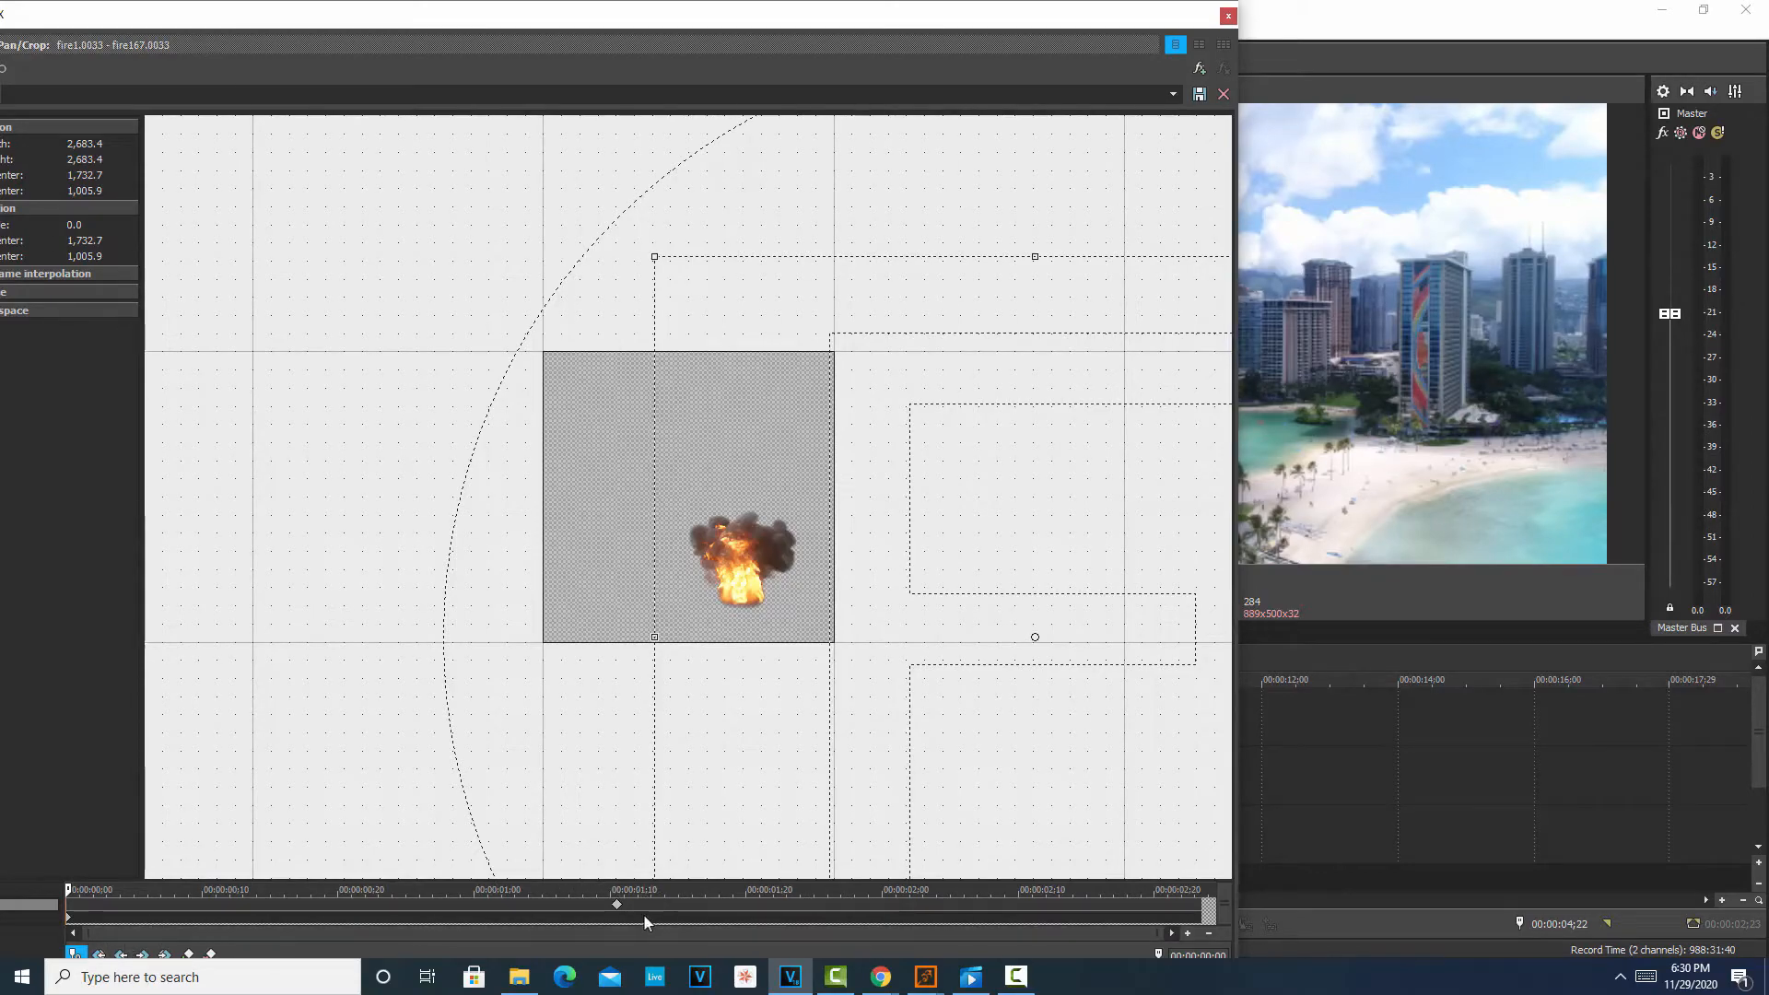
pyautogui.click(654, 901)
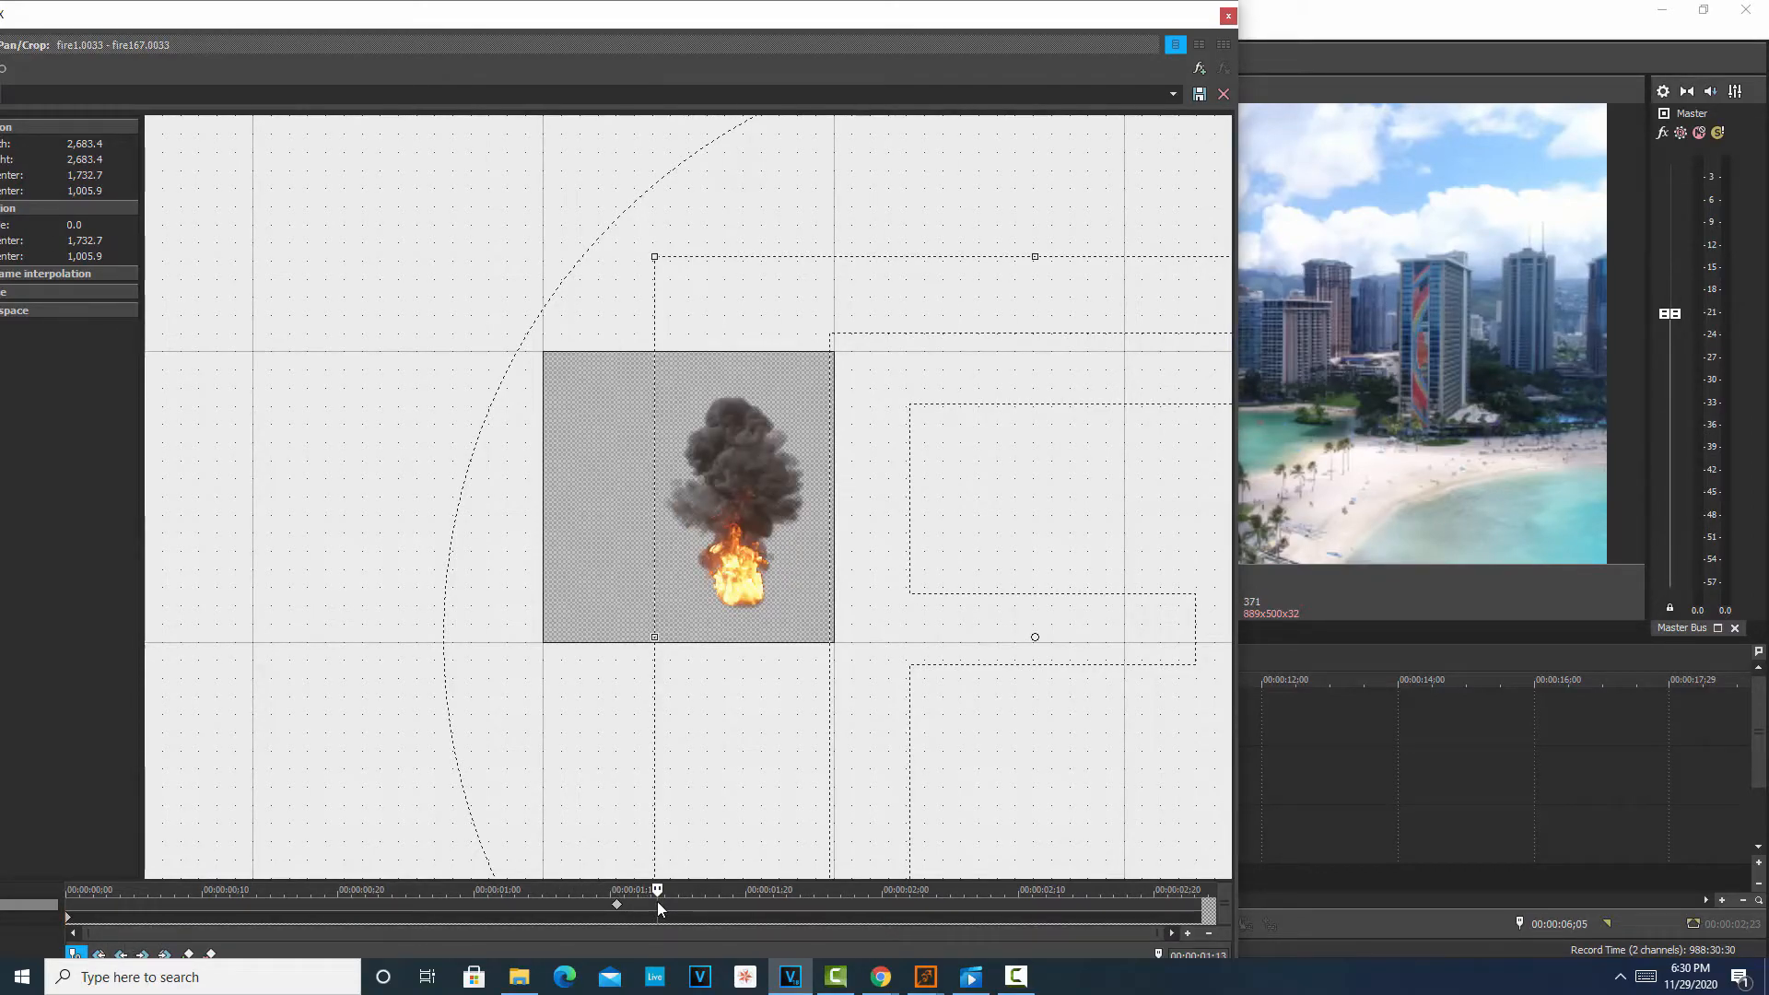
pyautogui.click(725, 899)
pyautogui.moveTo(735, 889); pyautogui.dragTo(798, 847)
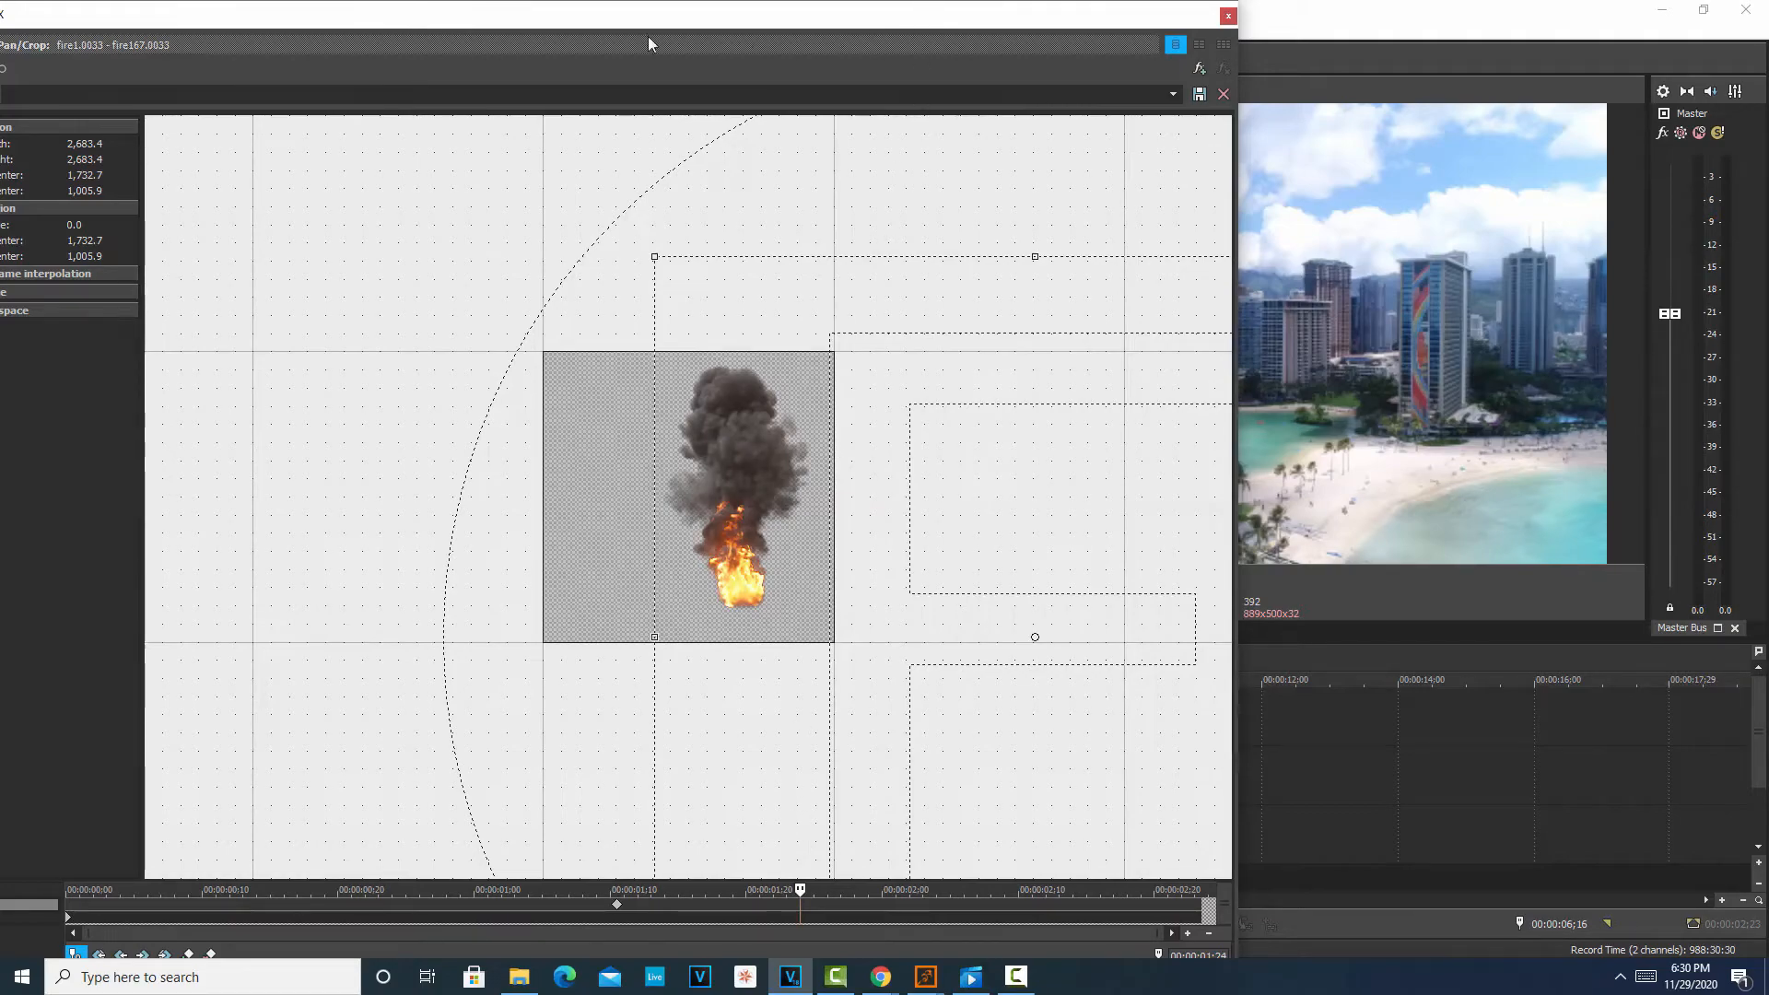
pyautogui.moveTo(773, 21); pyautogui.dragTo(381, 70)
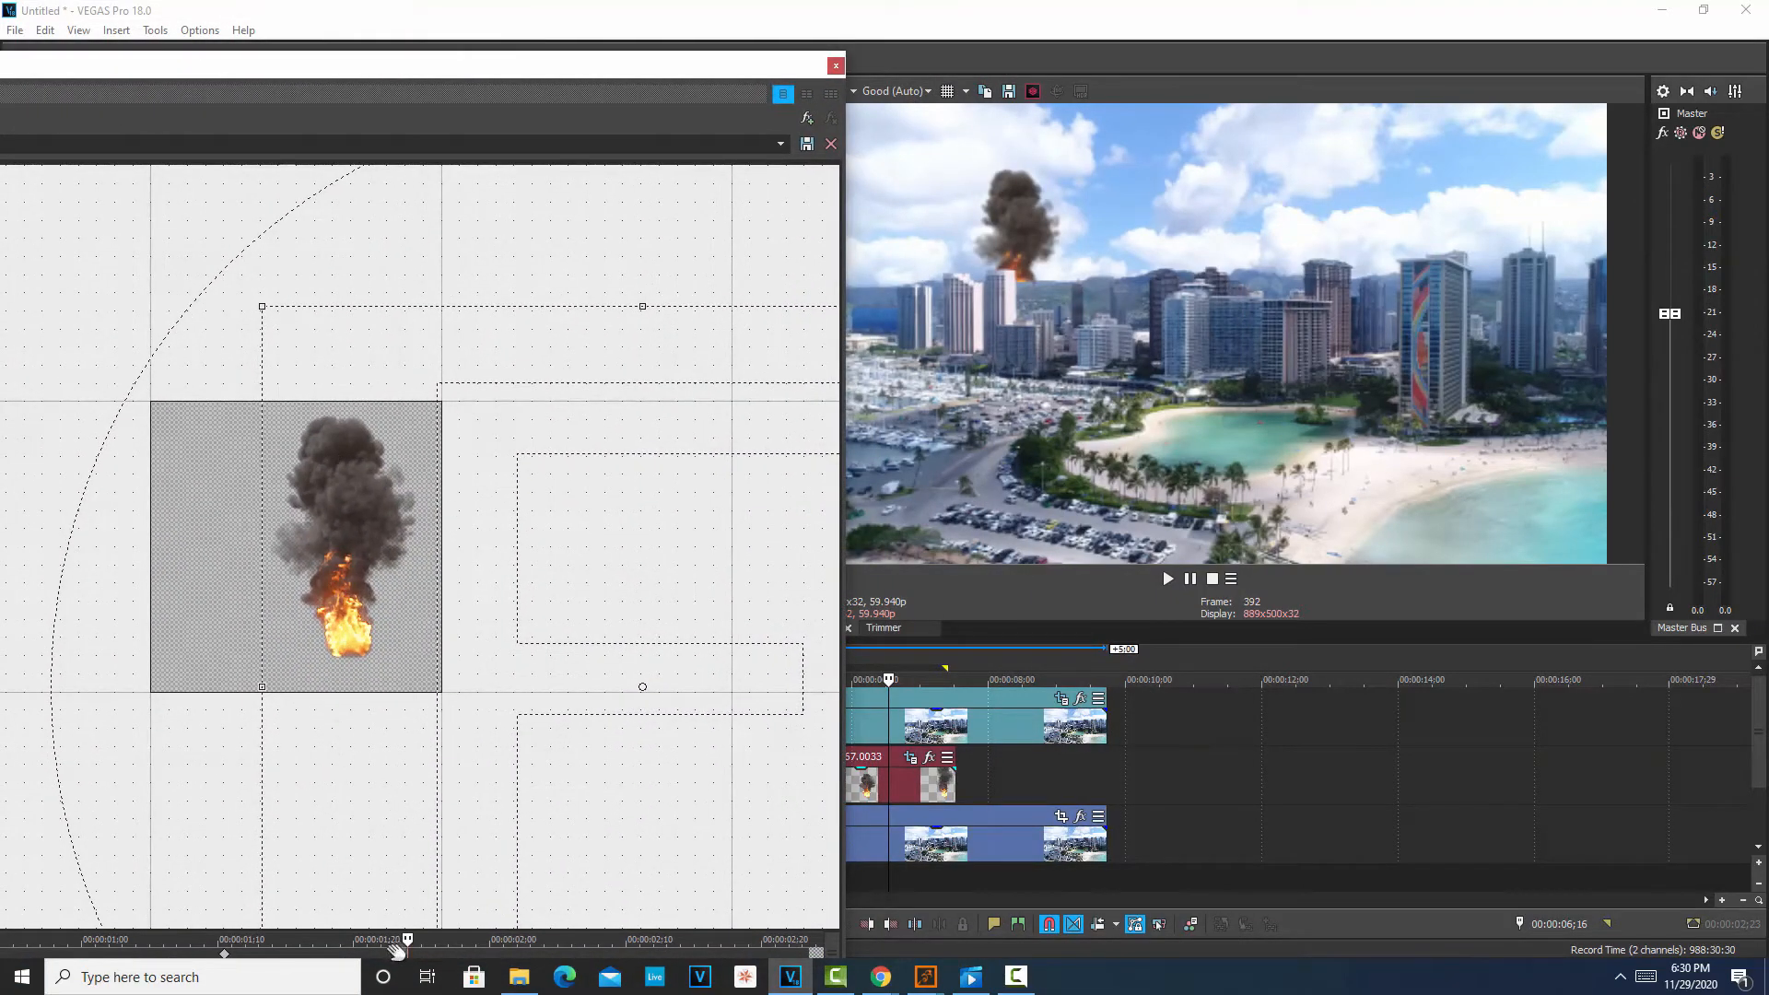
pyautogui.moveTo(405, 938); pyautogui.dragTo(335, 905)
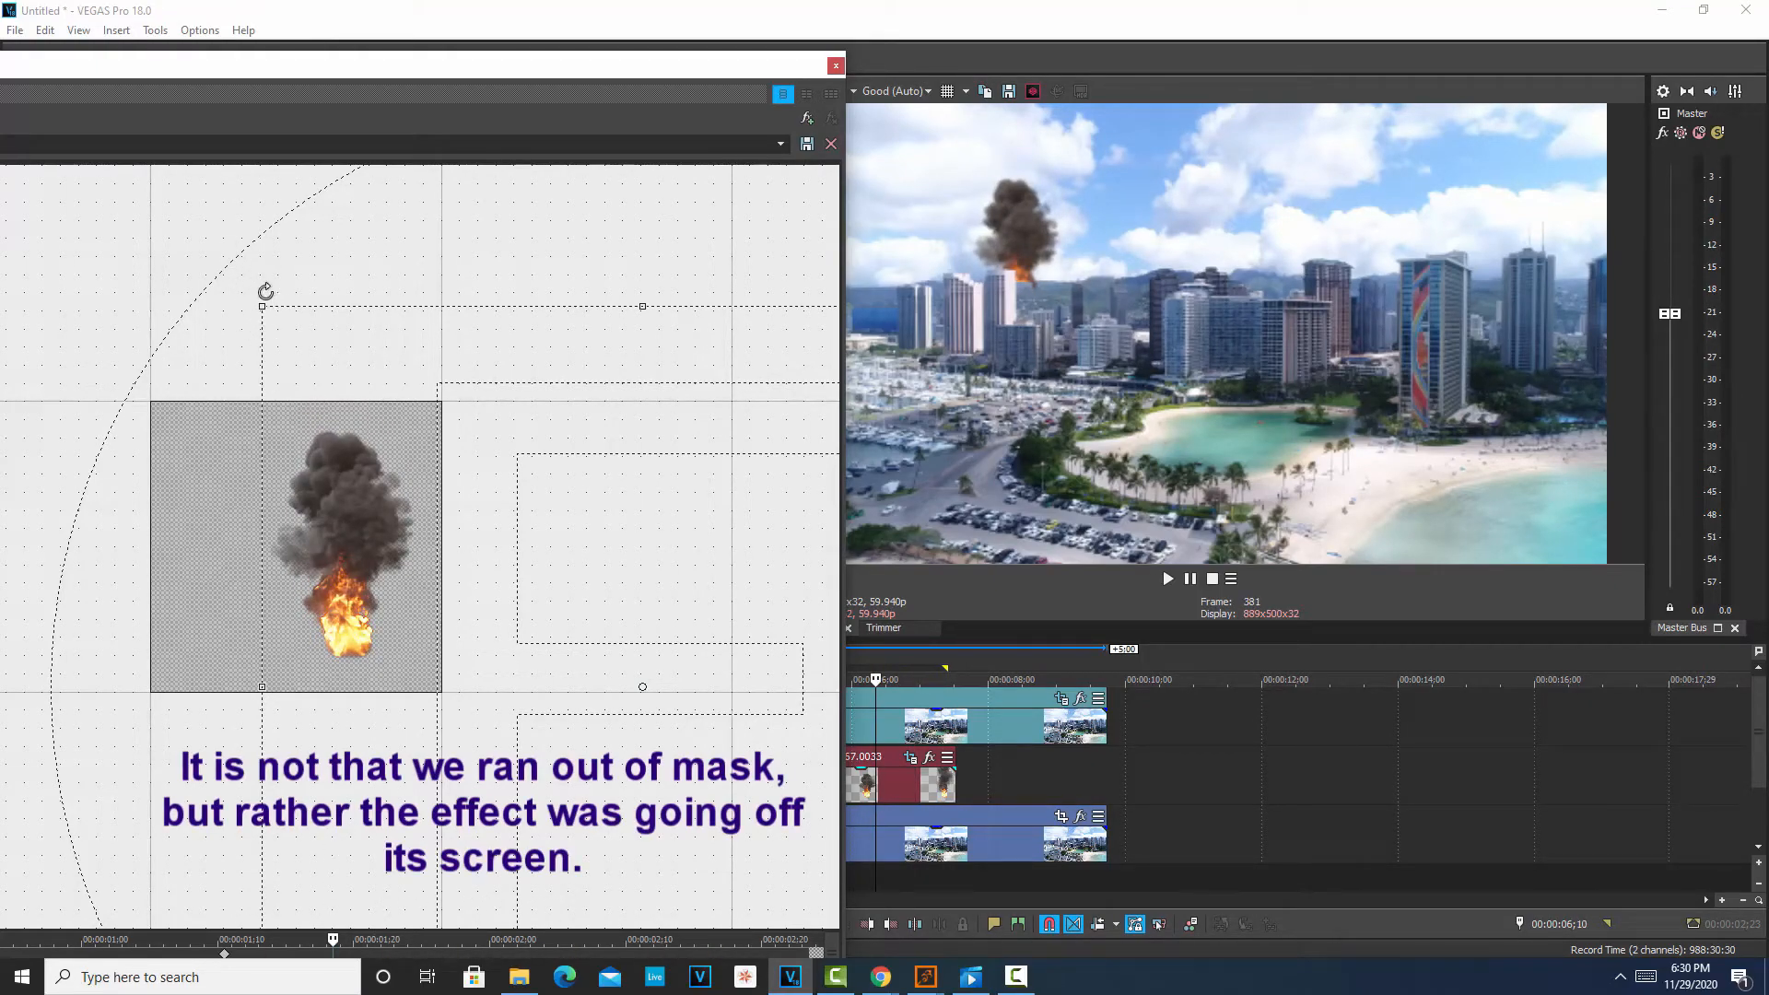
pyautogui.moveTo(261, 304); pyautogui.dragTo(155, 218)
pyautogui.moveTo(252, 449); pyautogui.dragTo(379, 540)
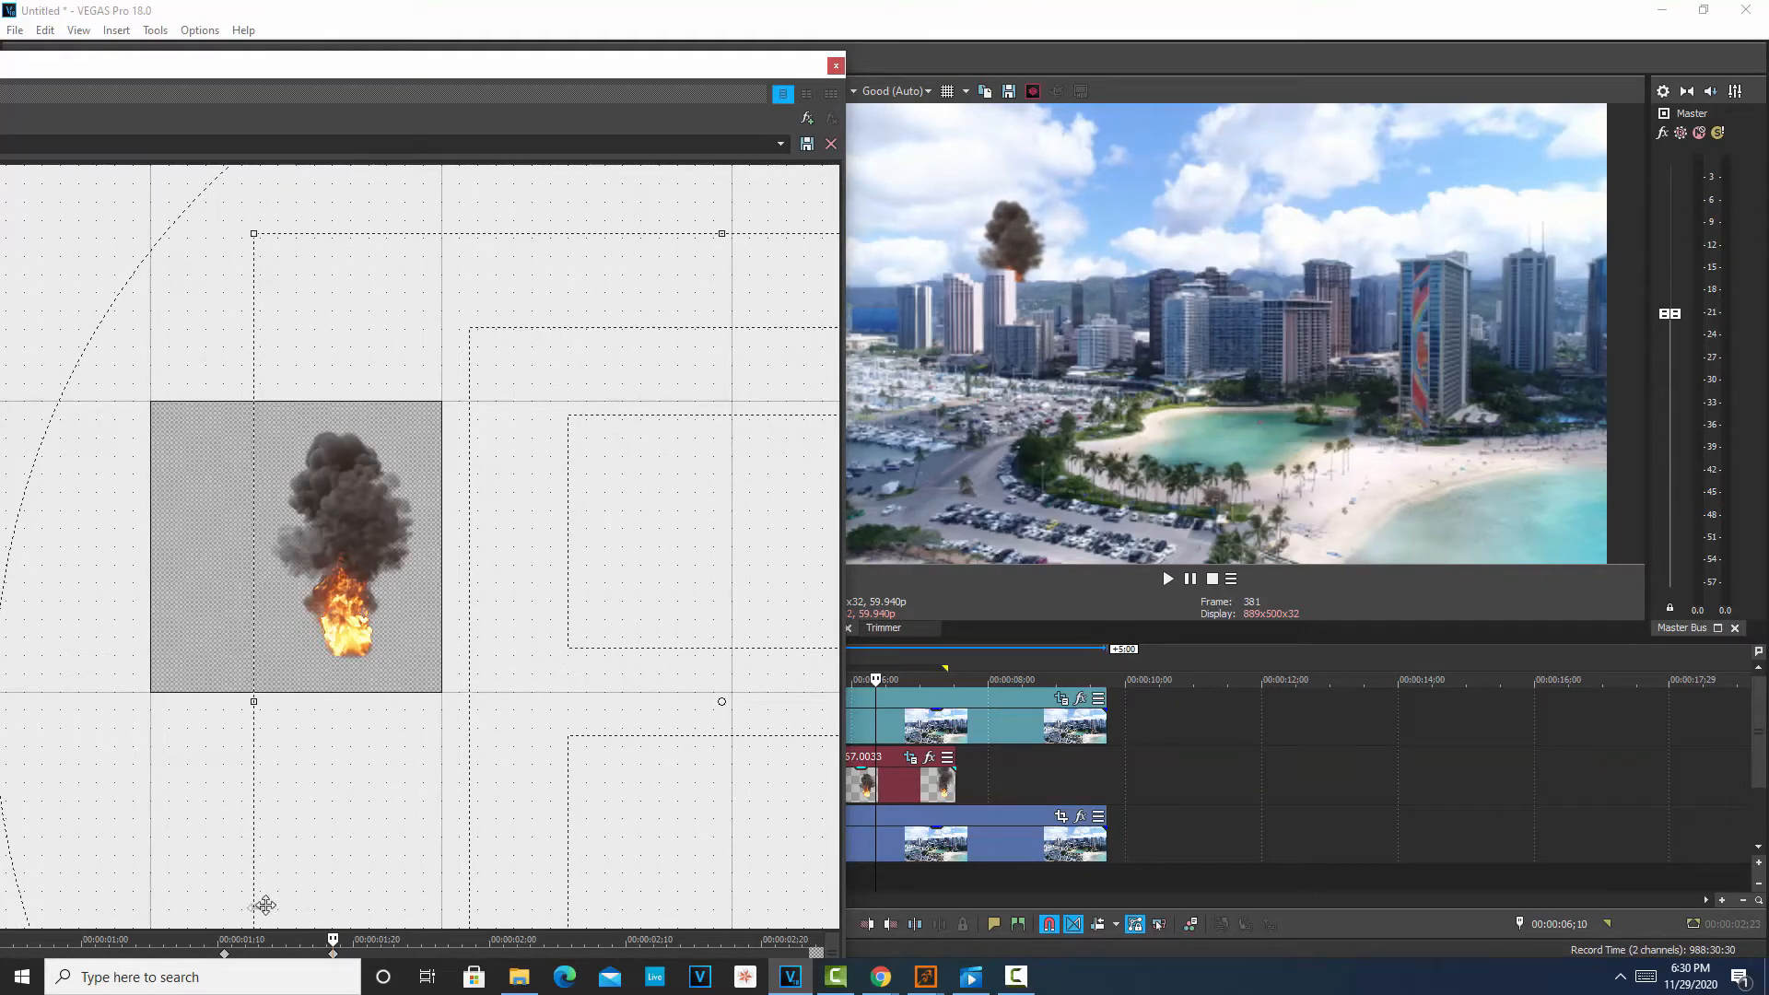
# - Delete the fire clip's position keyframe at 00:00:06;02 and close Event Pan/Crop
pyautogui.click(225, 958)
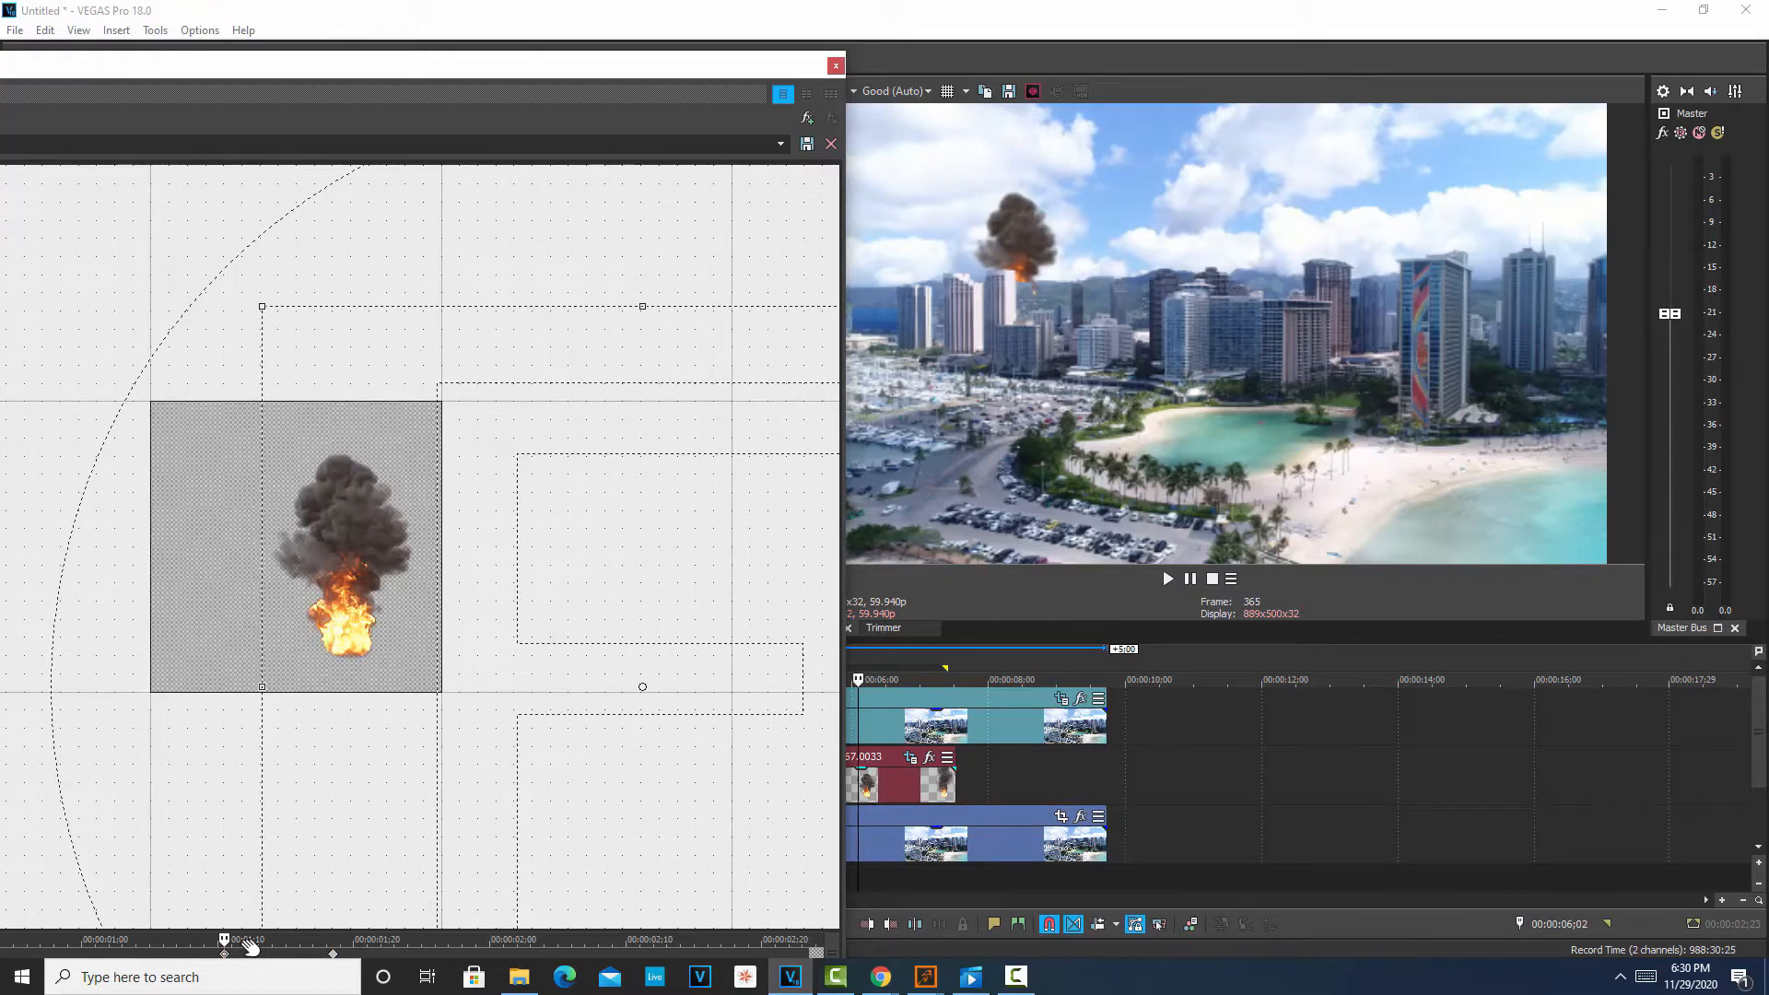
pyautogui.press('Delete')
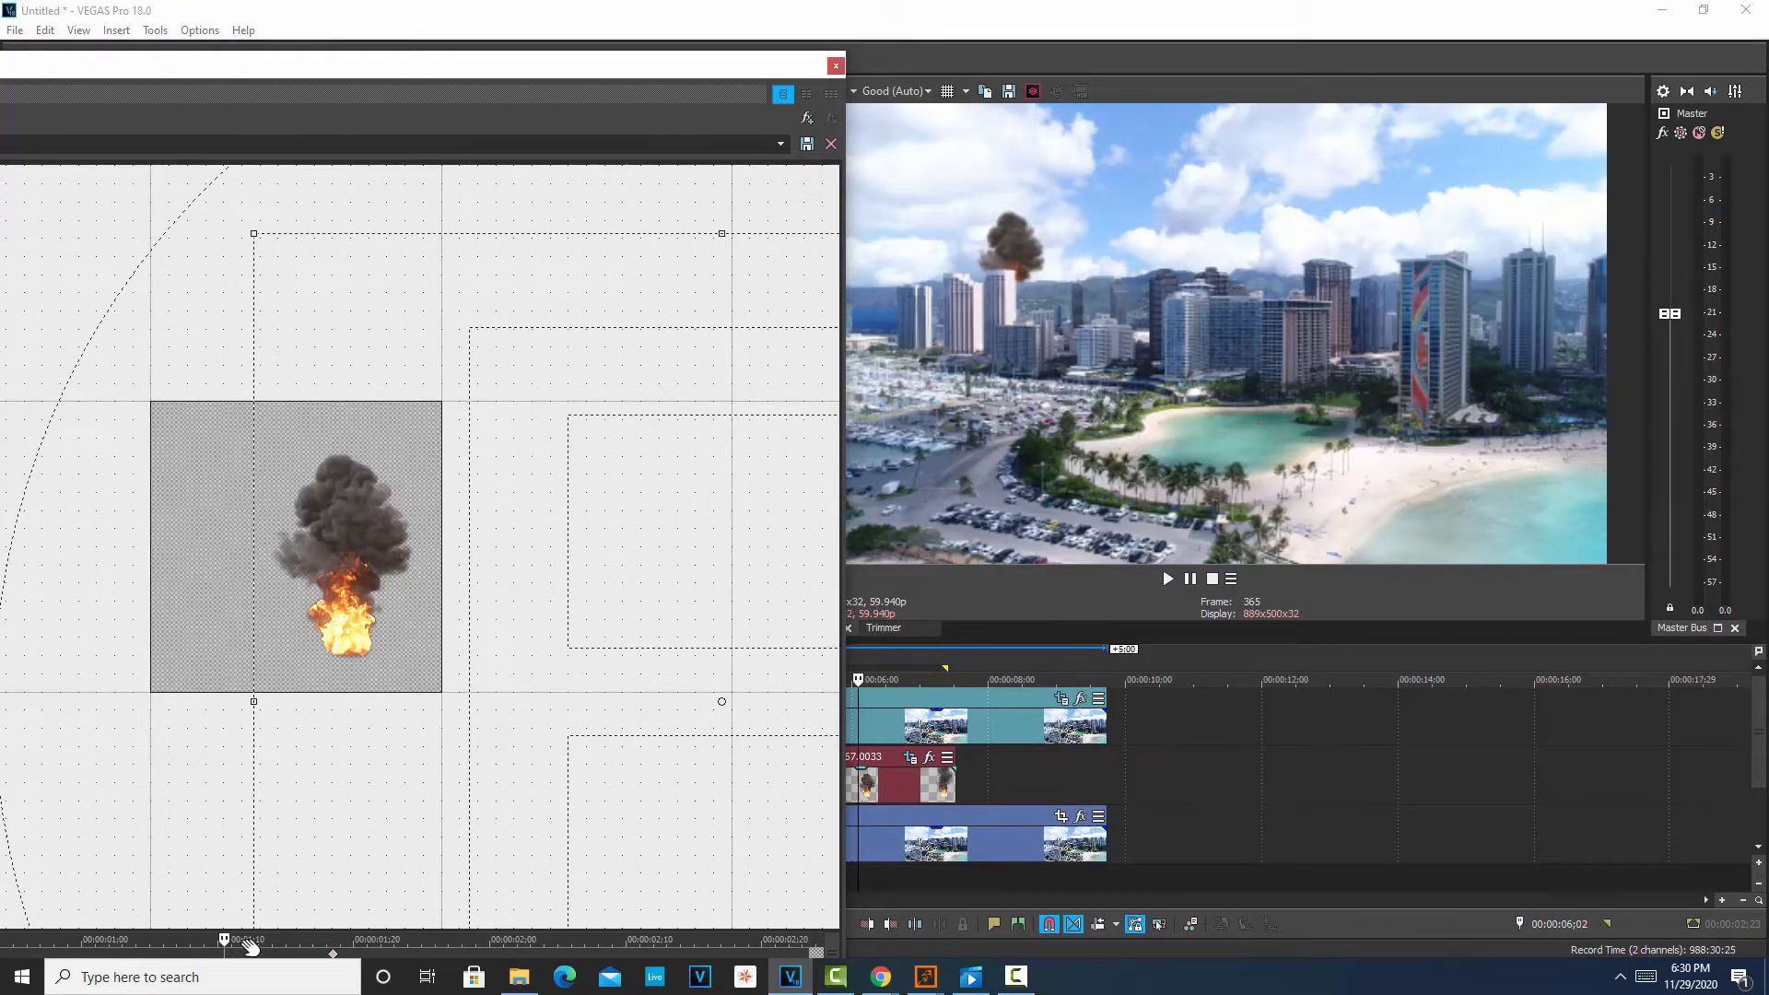
pyautogui.click(838, 67)
# - Play the composite from the fire clip's start to 00:00:05;21 and trim the starts of all three clips to that point
pyautogui.click(770, 879)
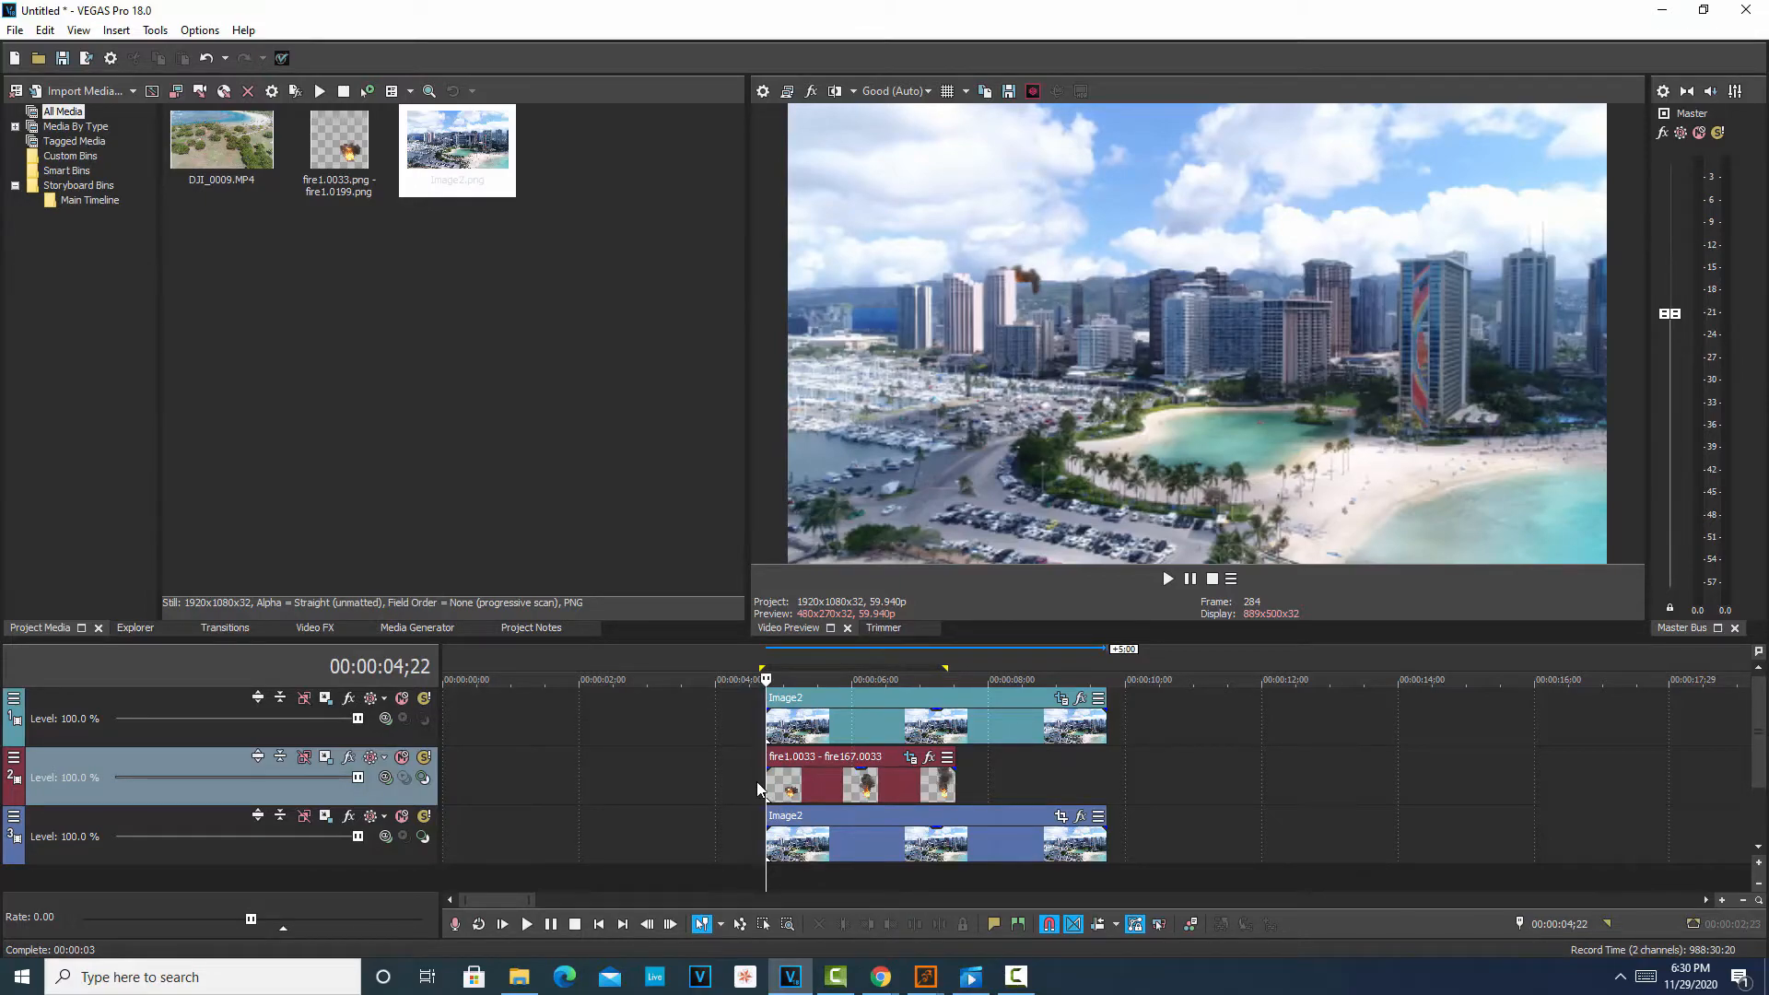
pyautogui.press('space')
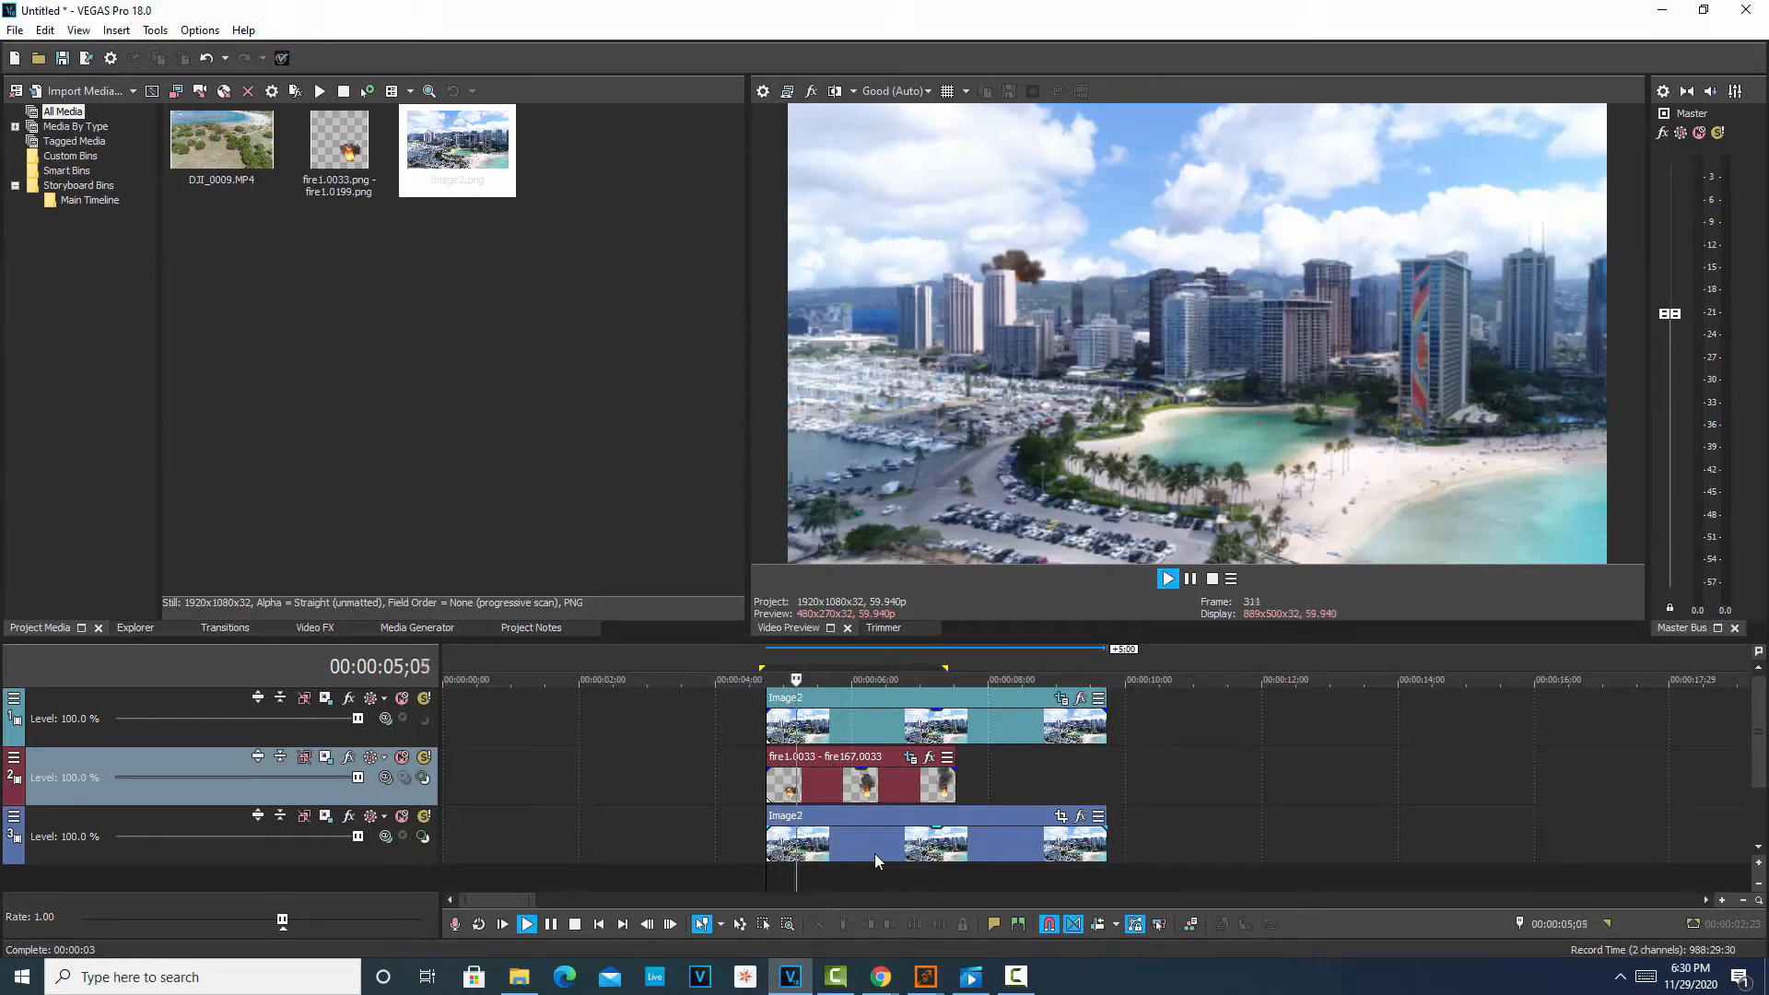
pyautogui.press('Return')
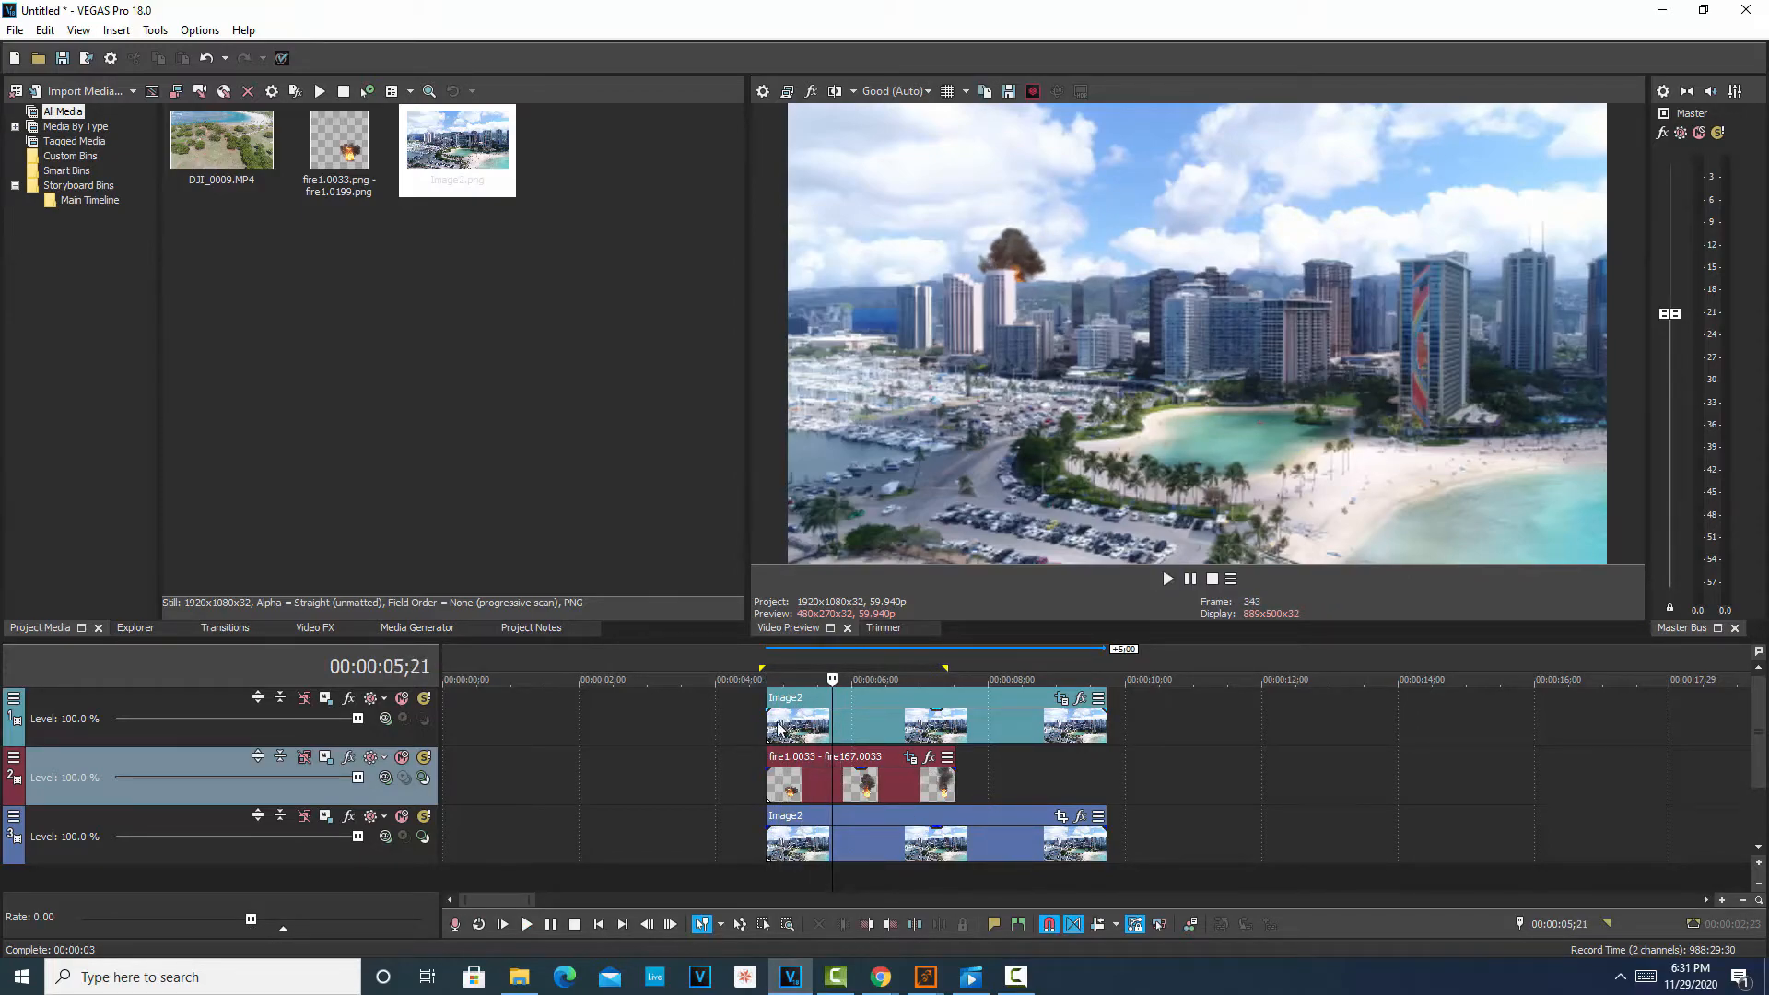
pyautogui.moveTo(761, 727); pyautogui.dragTo(832, 728)
pyautogui.moveTo(770, 792); pyautogui.dragTo(833, 792)
pyautogui.moveTo(769, 845); pyautogui.dragTo(832, 845)
# - Play the shortened composite to 00:00:06;17 and trim the ends of all three clips to that point
pyautogui.press('space')
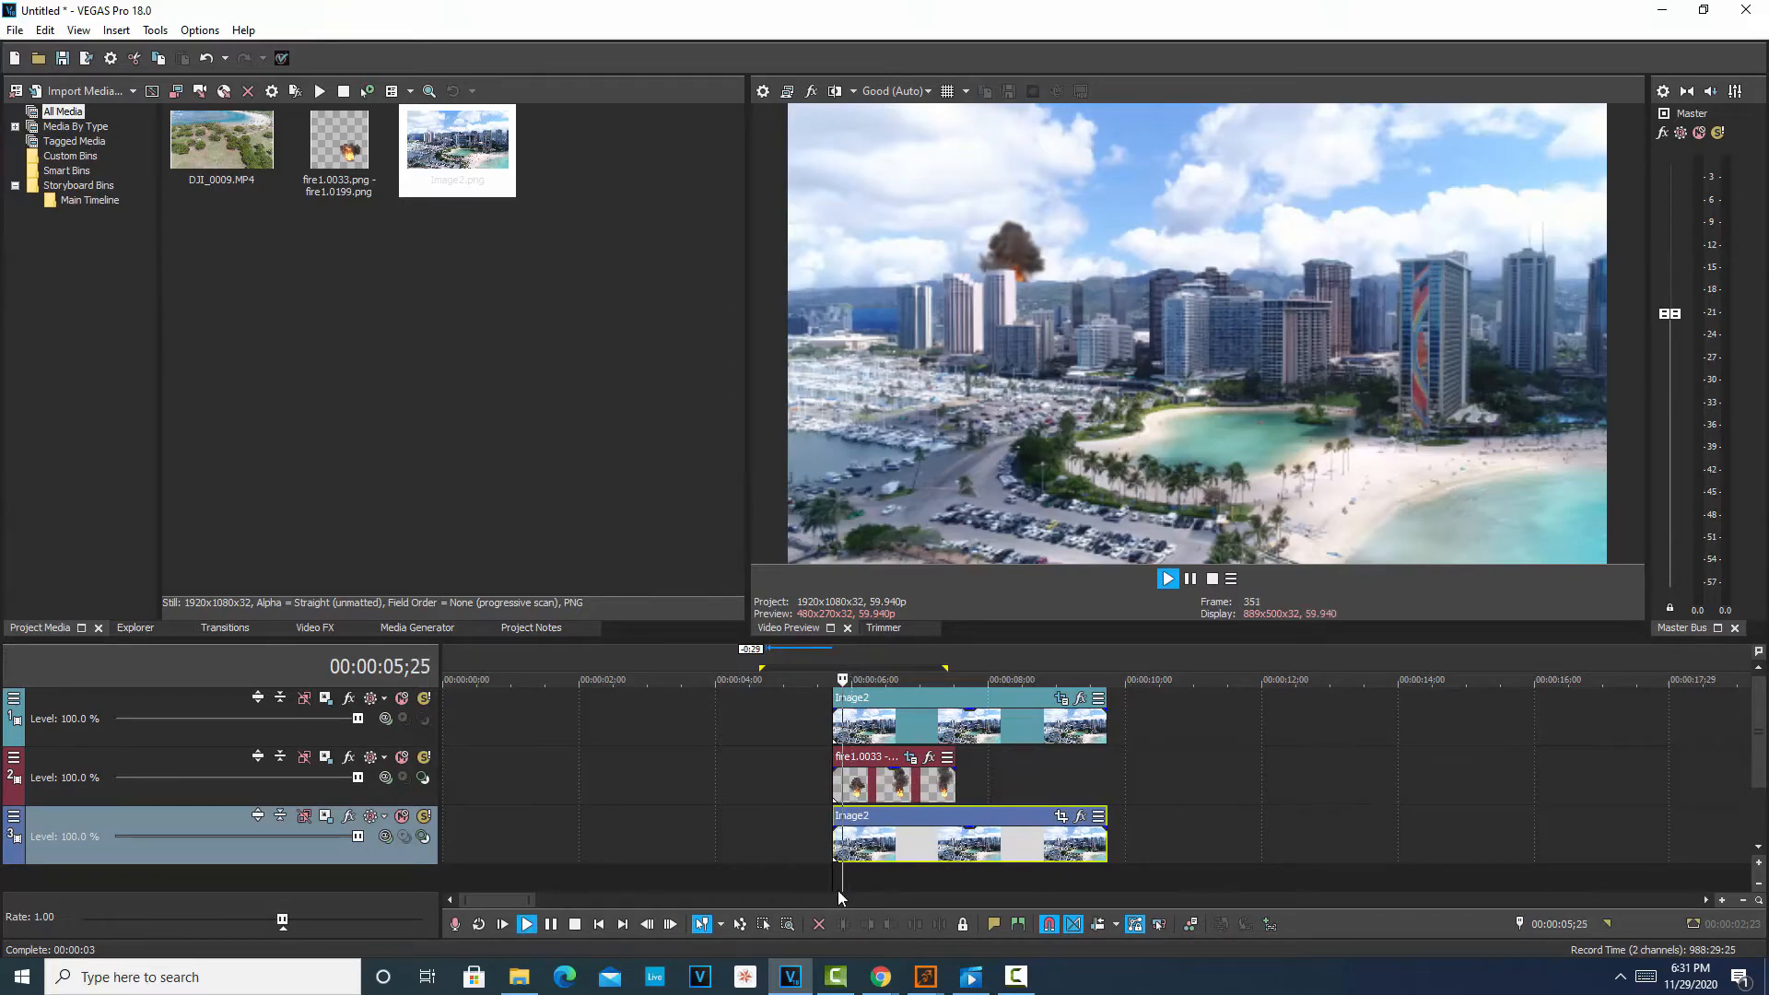
pyautogui.press('space')
pyautogui.press('space')
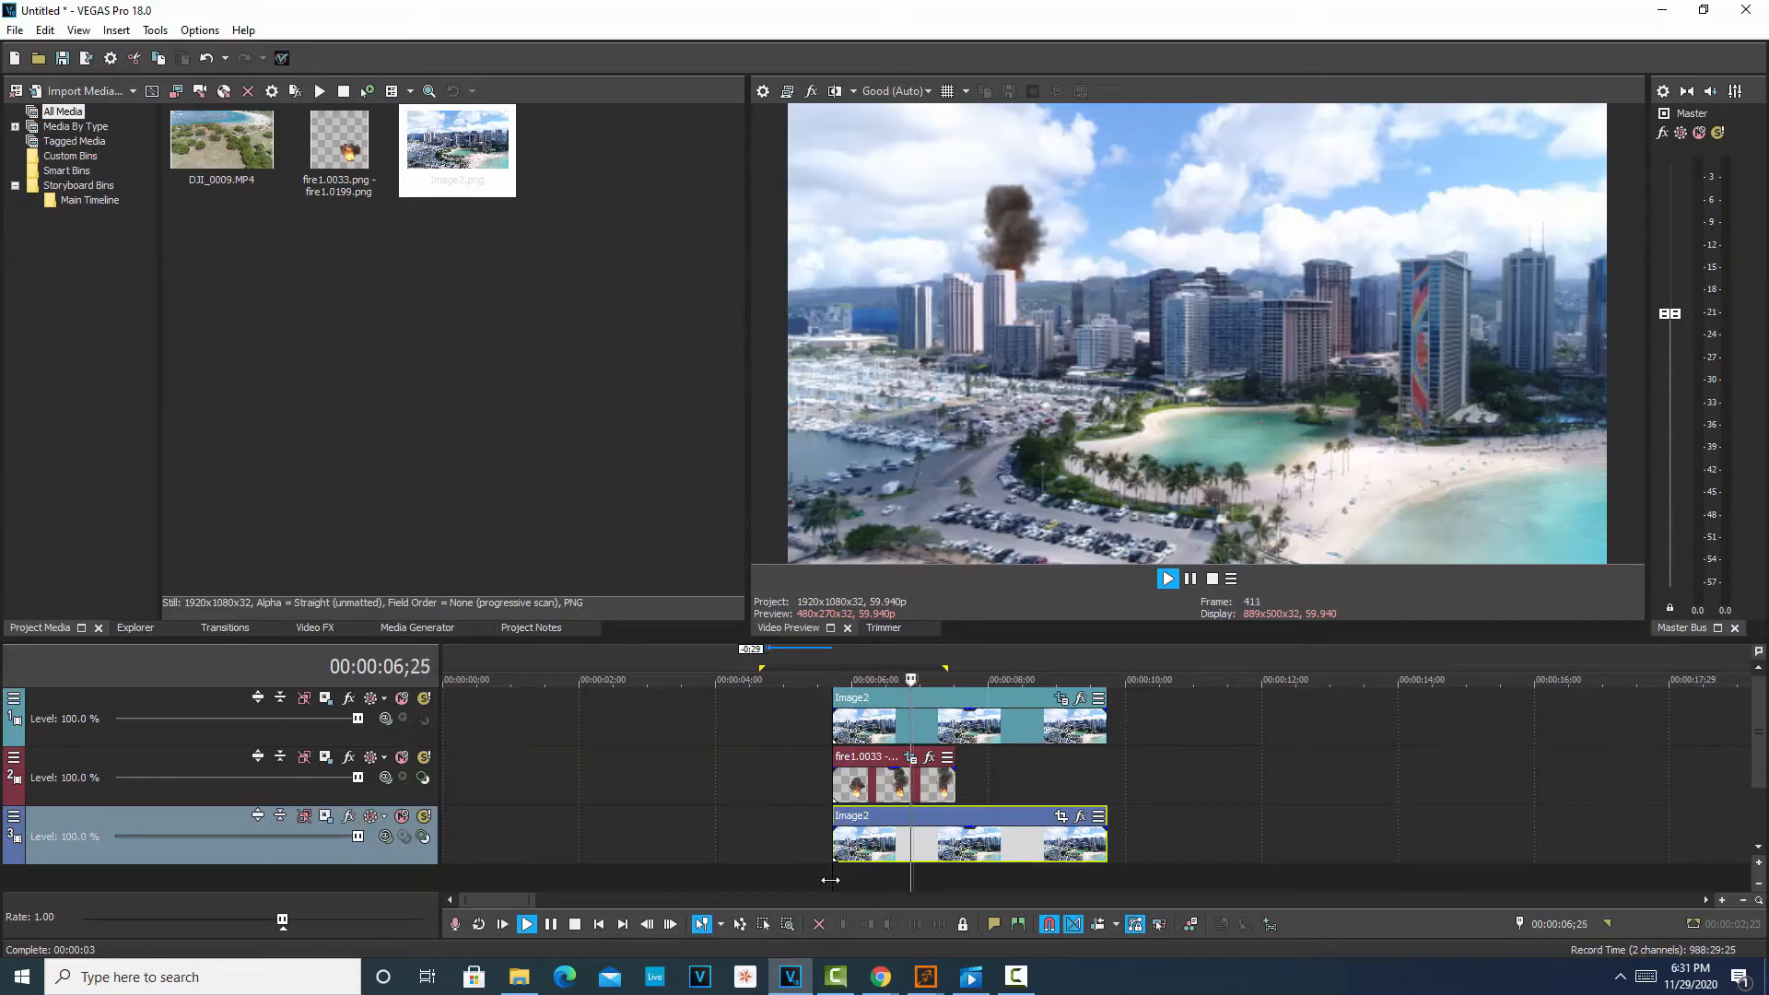
pyautogui.press('Return')
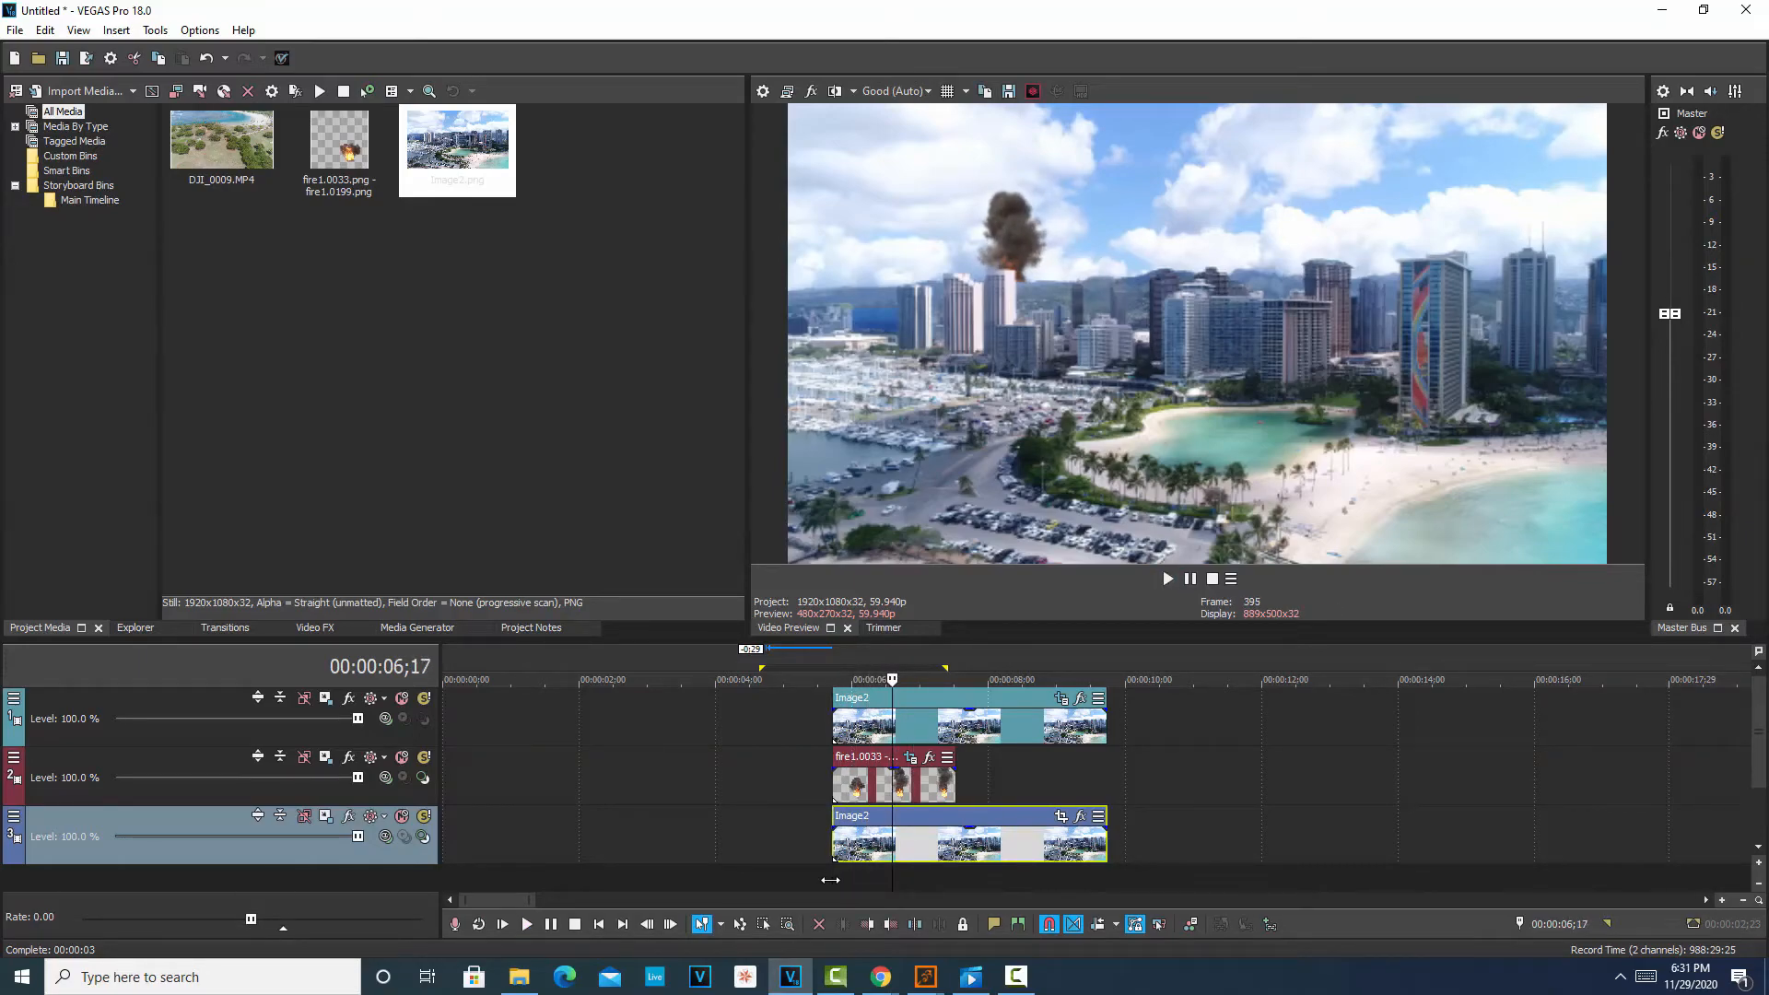
pyautogui.moveTo(1112, 729); pyautogui.dragTo(890, 719)
pyautogui.moveTo(954, 781); pyautogui.dragTo(891, 788)
pyautogui.moveTo(1109, 845); pyautogui.dragTo(892, 854)
# - Play the trimmed composite repeatedly from 00:00:05;21 to check the fire and smoke behind the tower, stopping at 00:00:06;14
pyautogui.click(833, 877)
pyautogui.press('space')
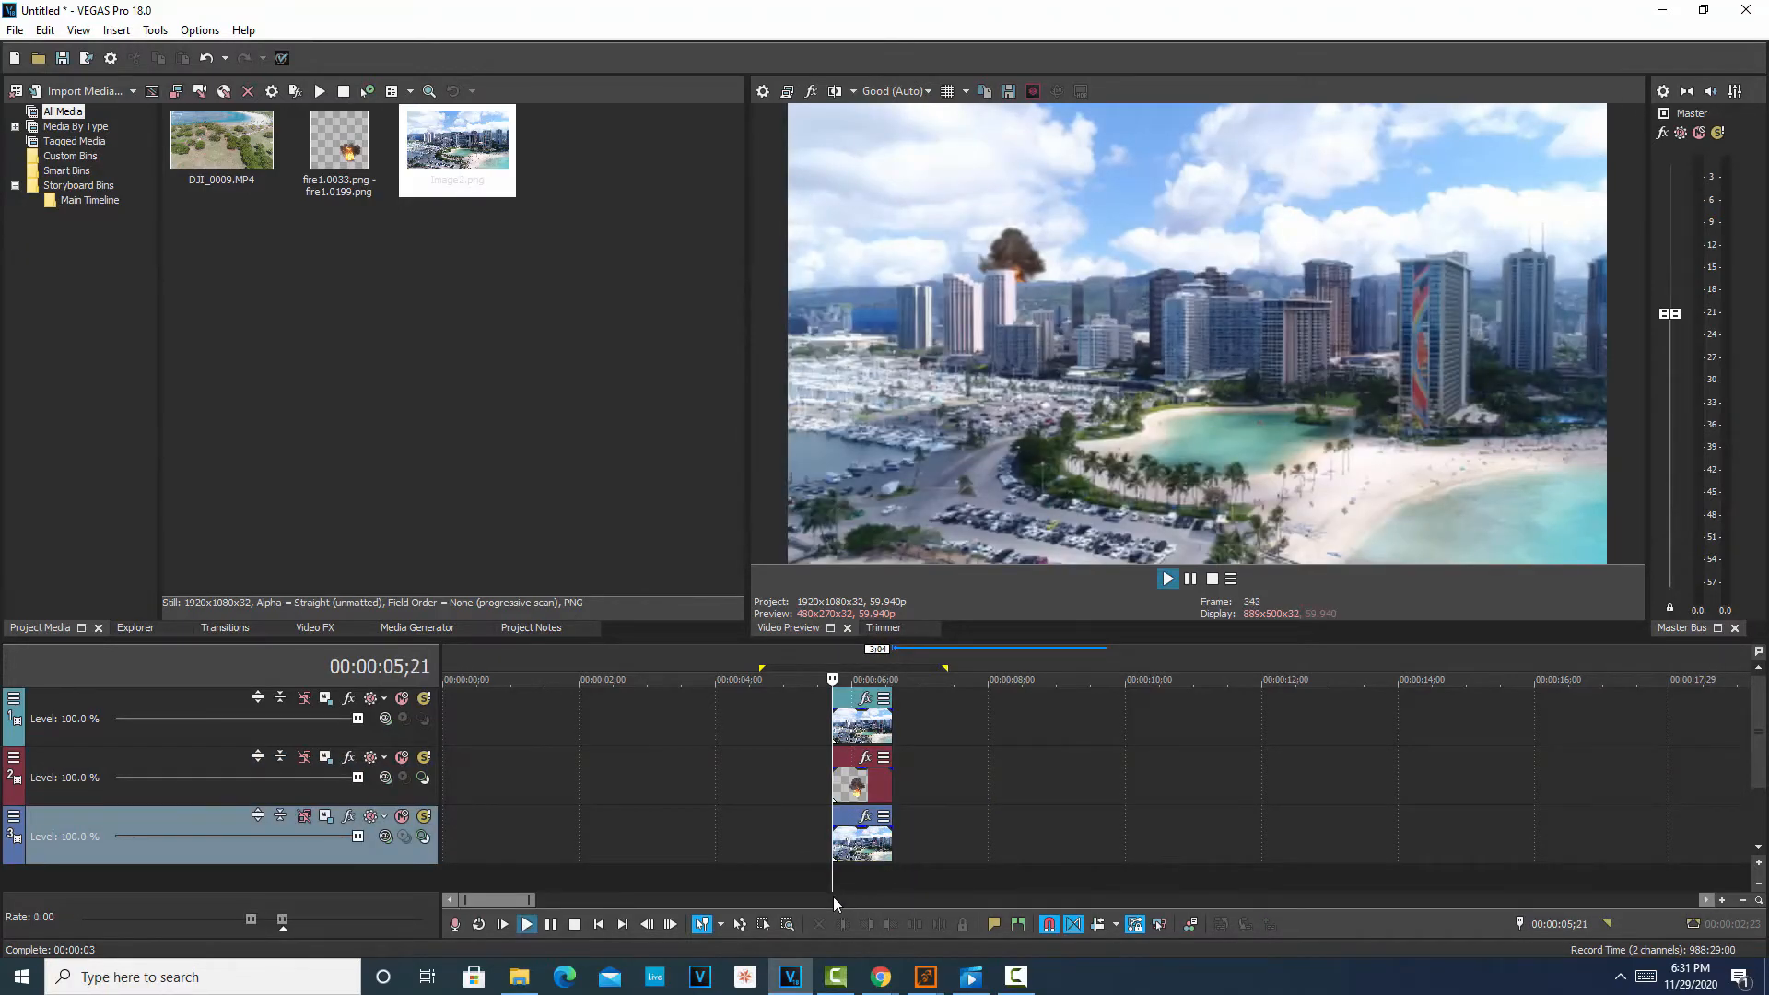
pyautogui.press('space')
pyautogui.press('space')
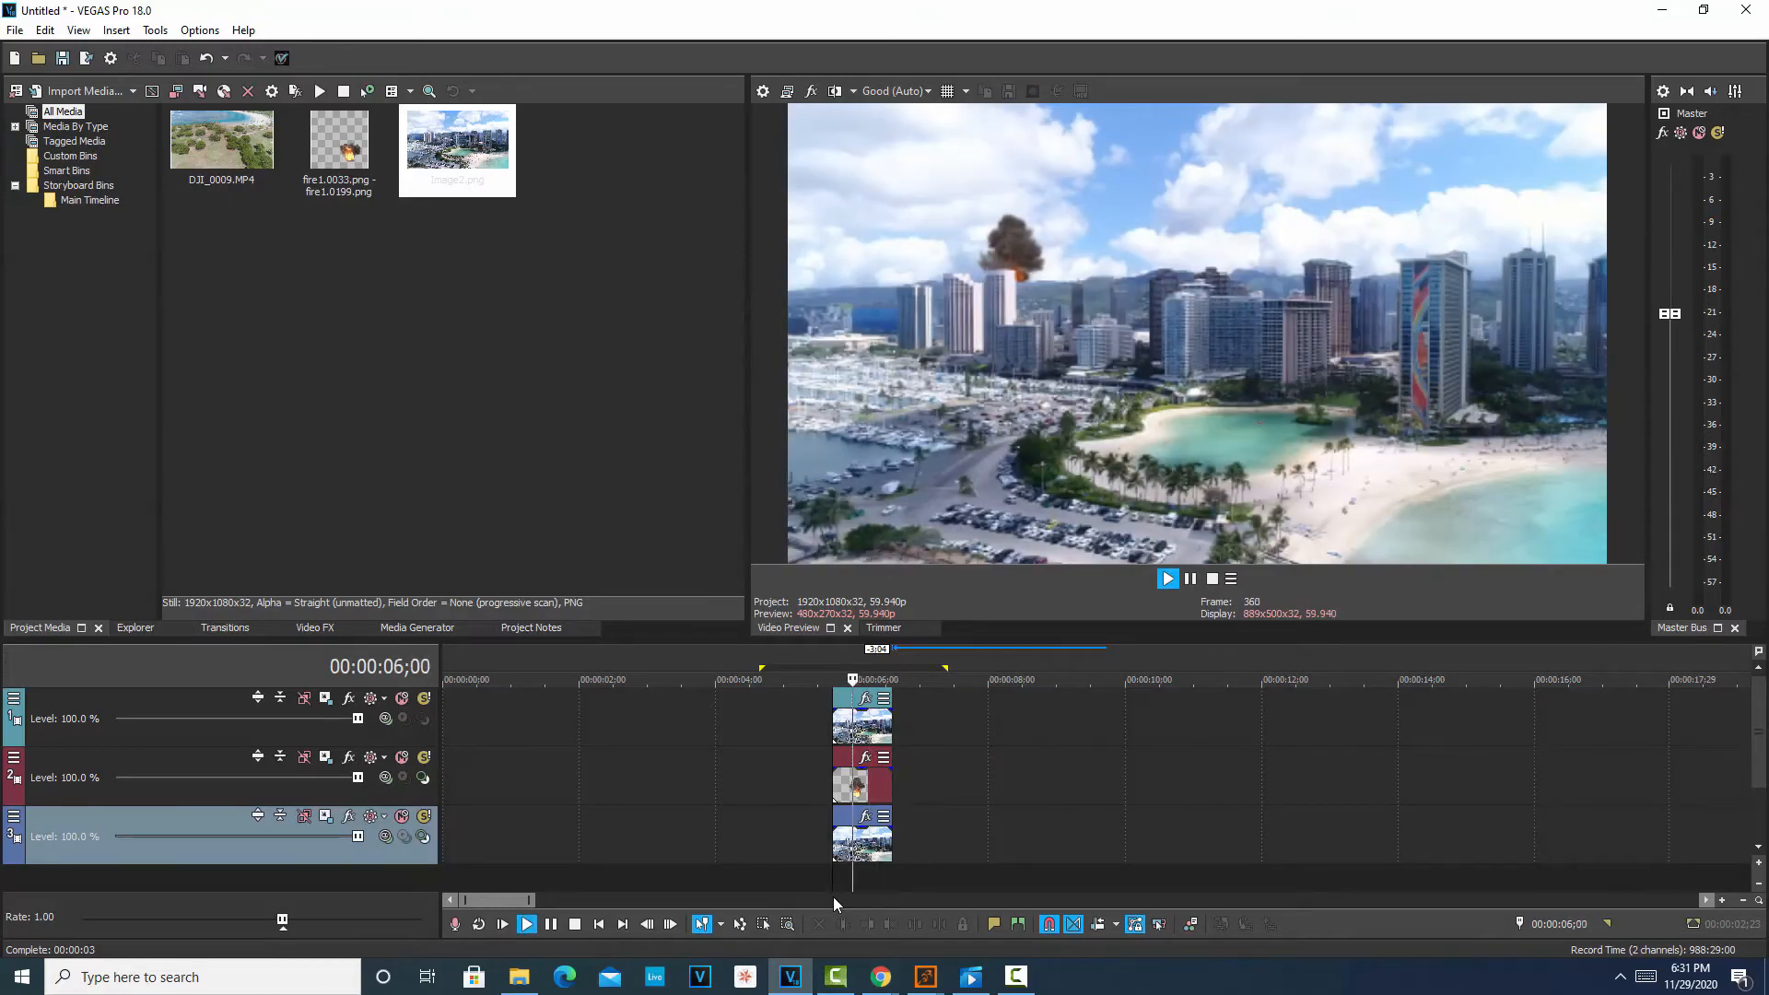
pyautogui.press('space')
pyautogui.press('space')
pyautogui.press('space')
pyautogui.press('space')
pyautogui.press('space')
pyautogui.press('space')
pyautogui.press('space')
pyautogui.press('space')
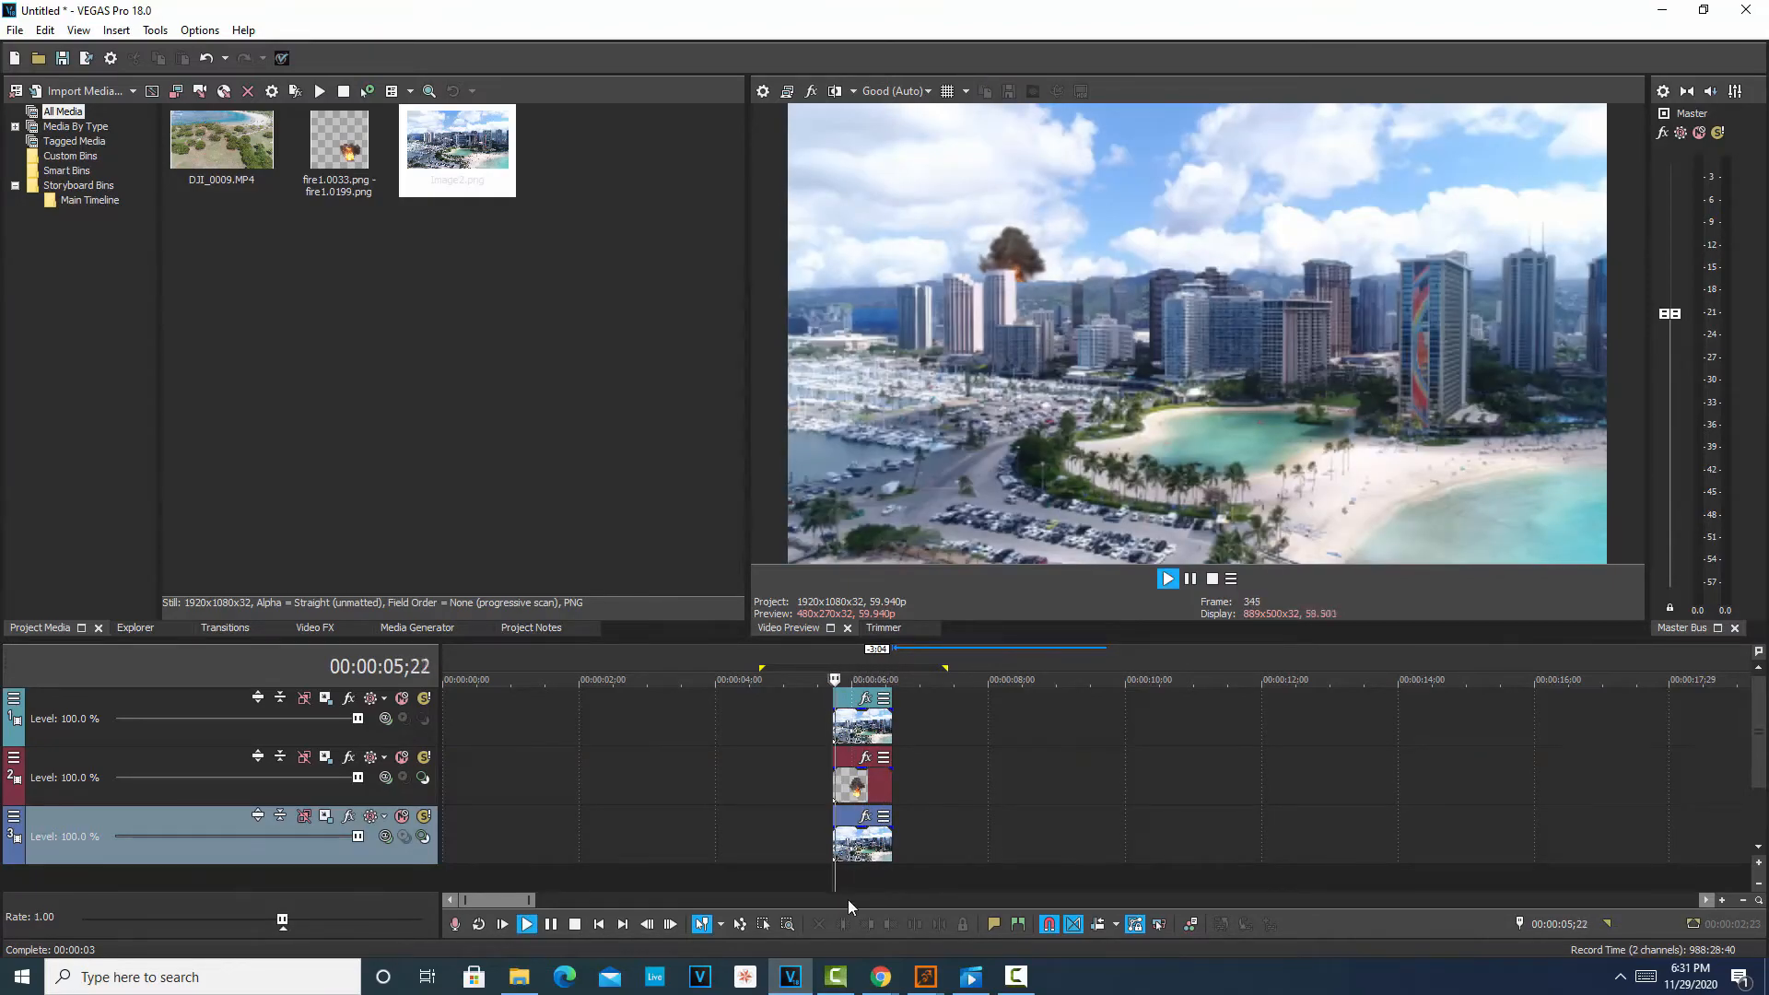
pyautogui.press('Return')
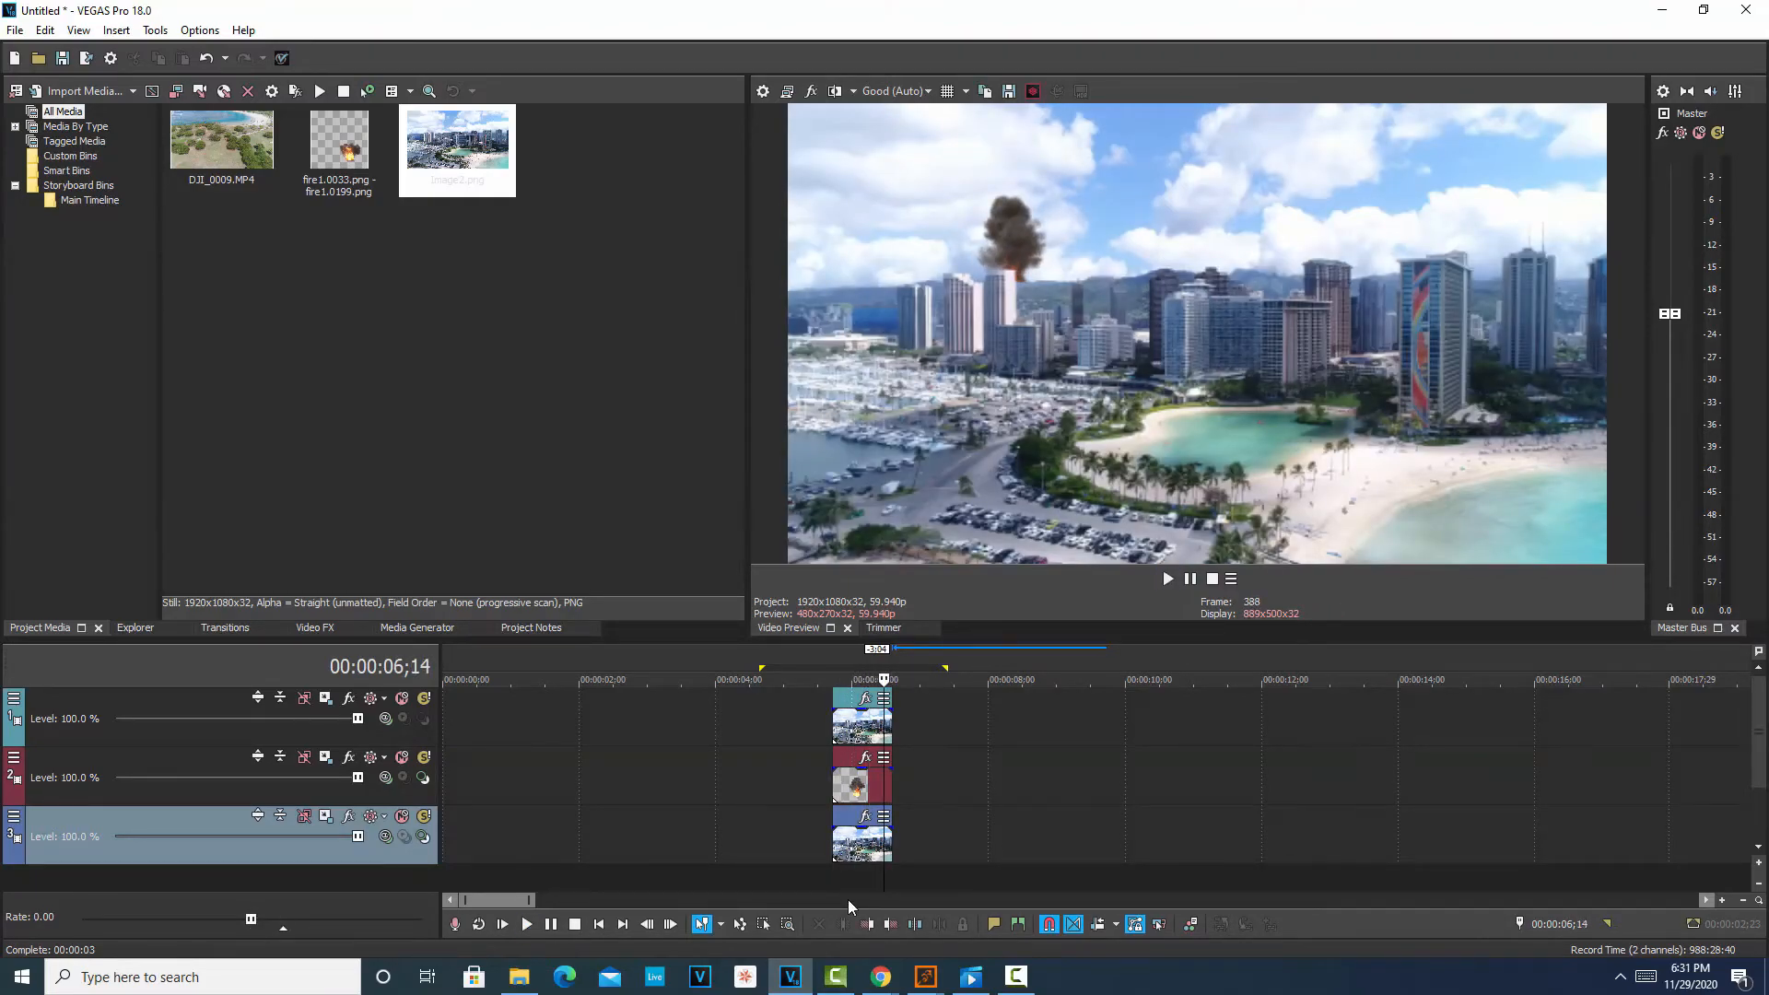
# - Add the VEGAS Color Curves effect to the fire clip
pyautogui.scroll(2, 1069, 797)
pyautogui.scroll(2, 1064, 815)
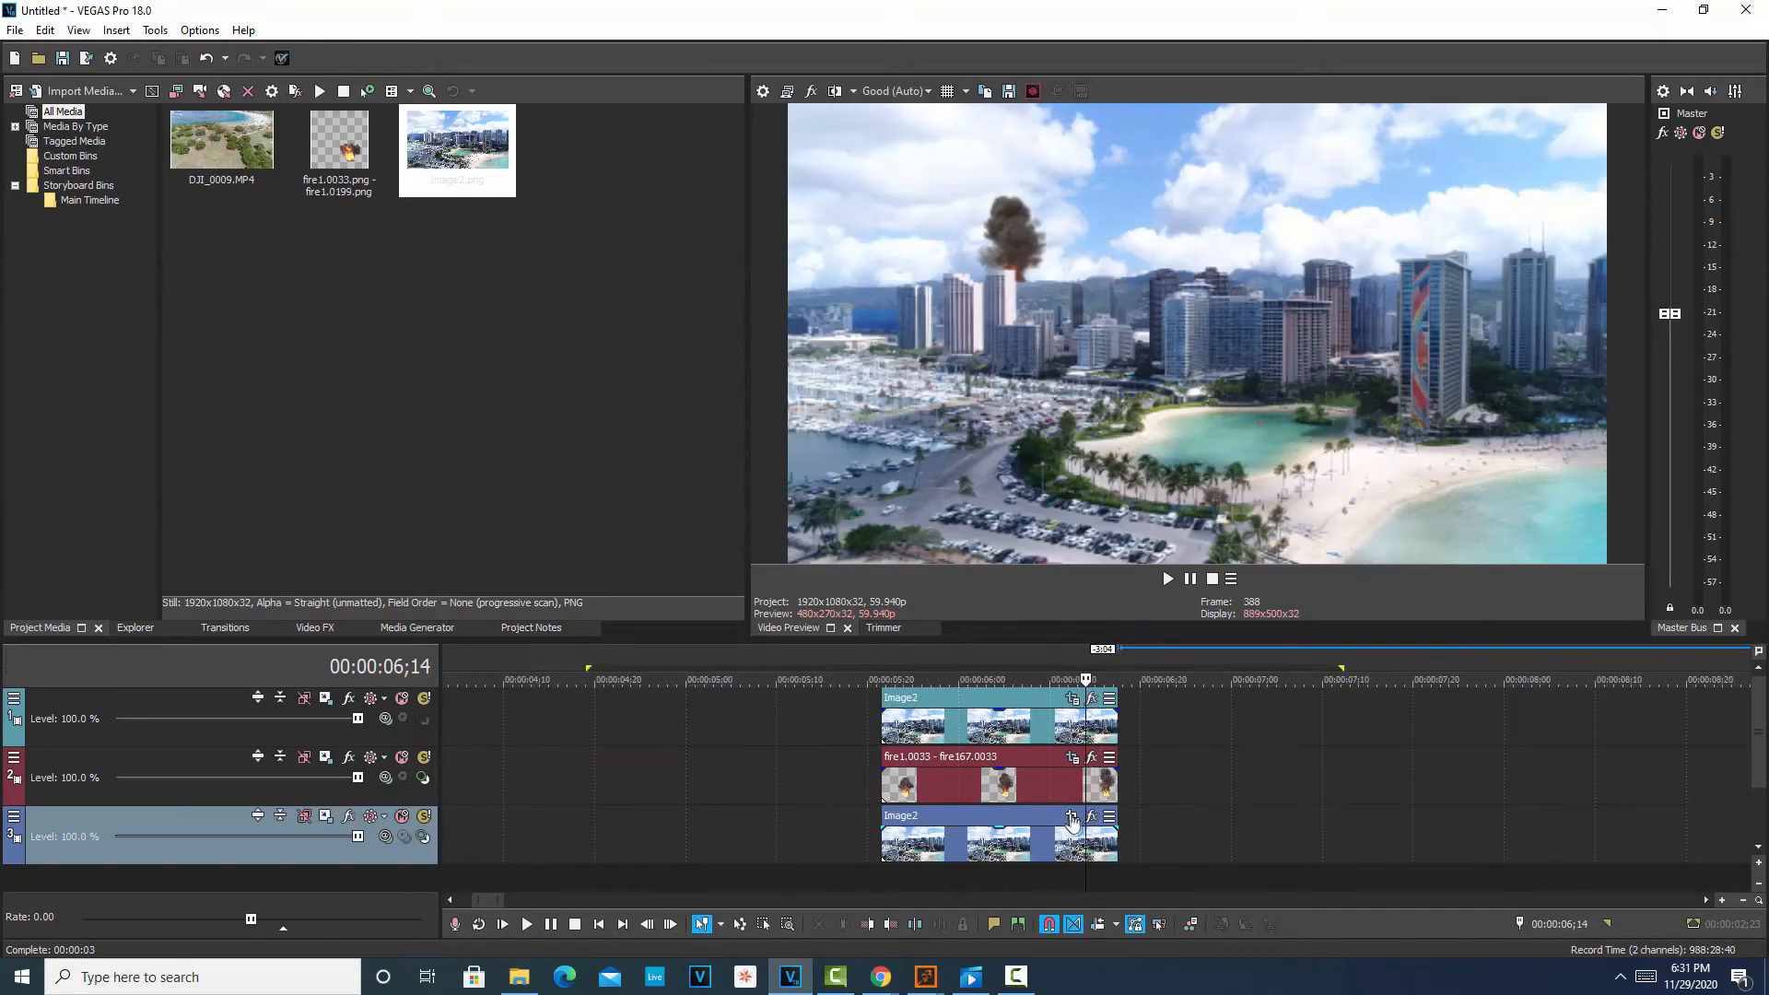
pyautogui.click(1090, 758)
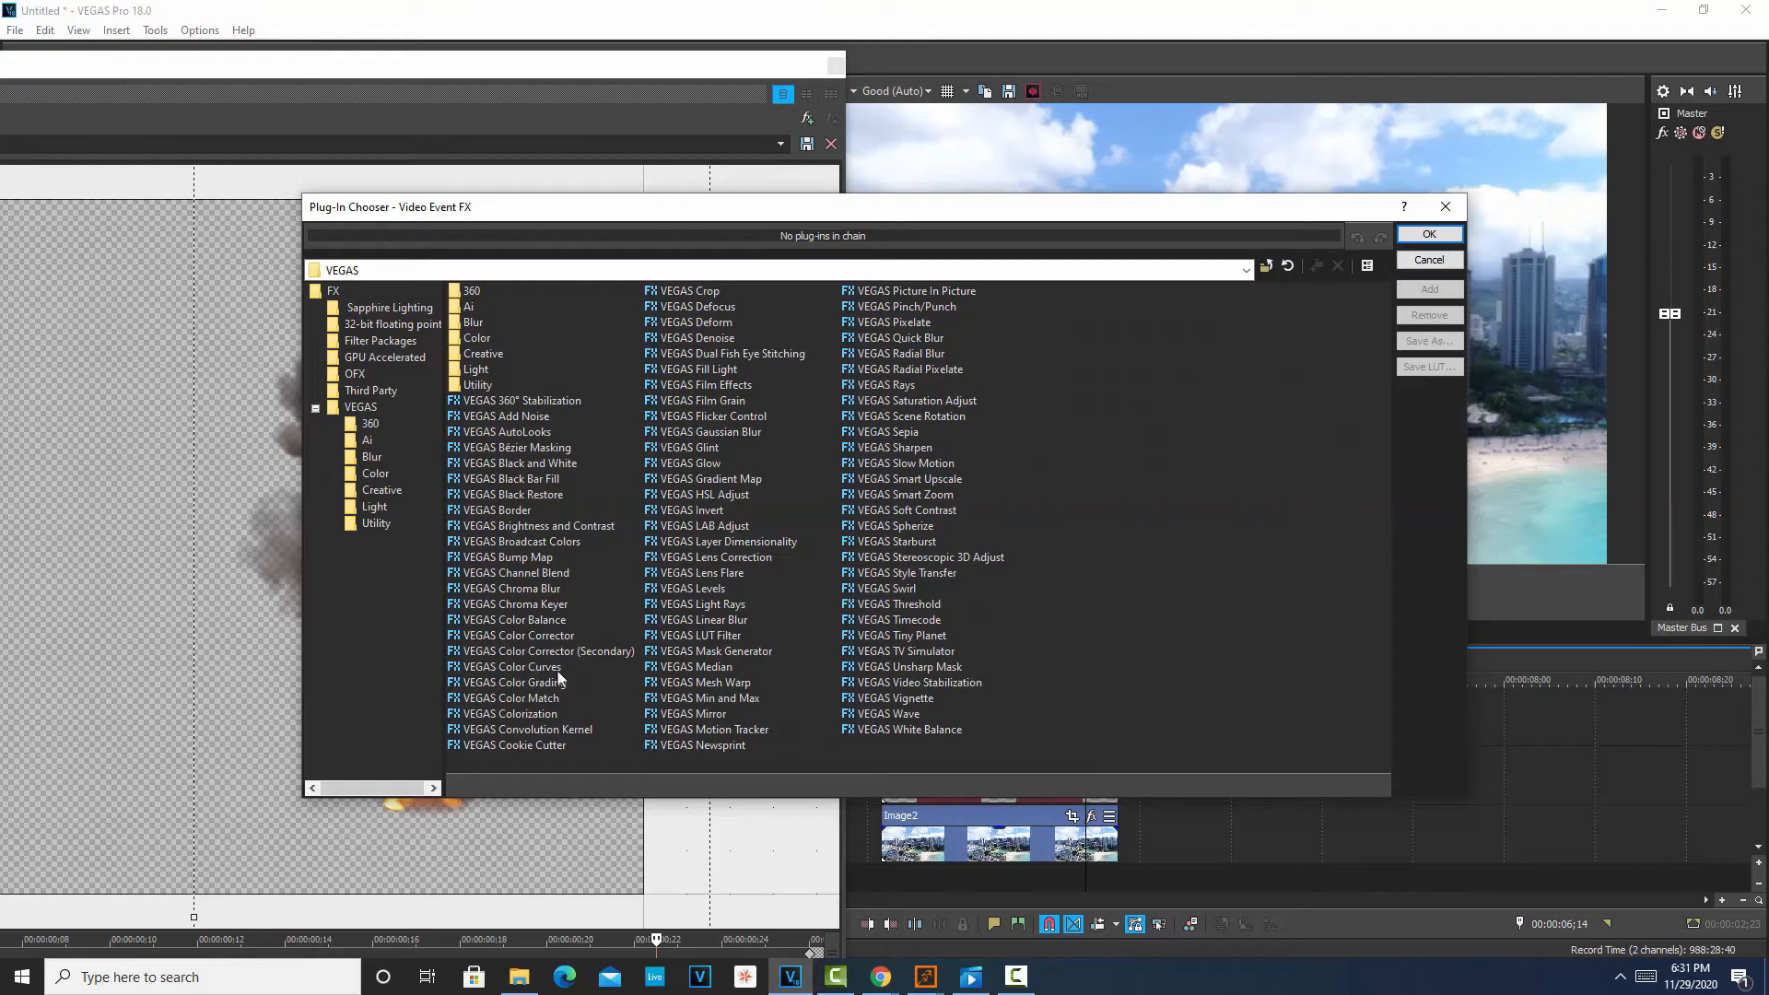
pyautogui.click(539, 666)
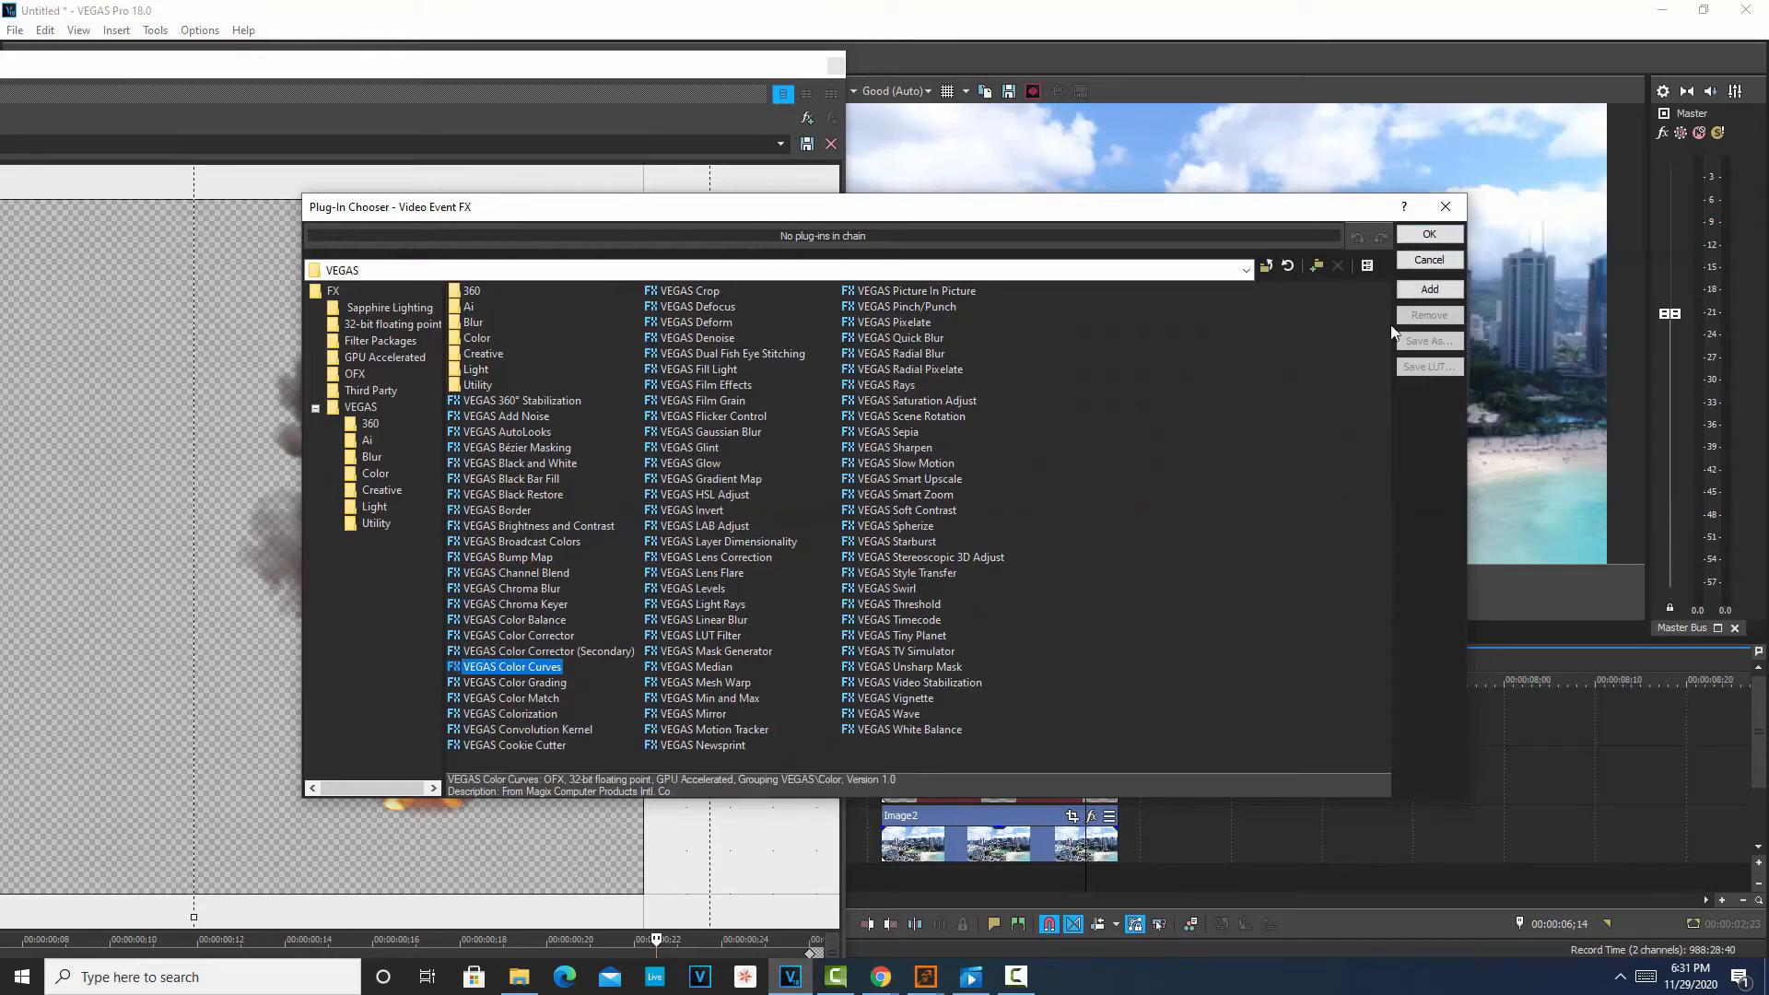
pyautogui.click(1429, 290)
pyautogui.click(1429, 235)
# - Raise the upper handle of the fire clip's RGB curve slightly, extend the lower handle, and close Video Event FX
pyautogui.moveTo(636, 65)
pyautogui.mouseDown()
pyautogui.moveTo(662, 107)
pyautogui.moveTo(1312, 460)
pyautogui.moveTo(1423, 603)
pyautogui.moveTo(1628, 586)
pyautogui.moveTo(1632, 515)
pyautogui.mouseUp()
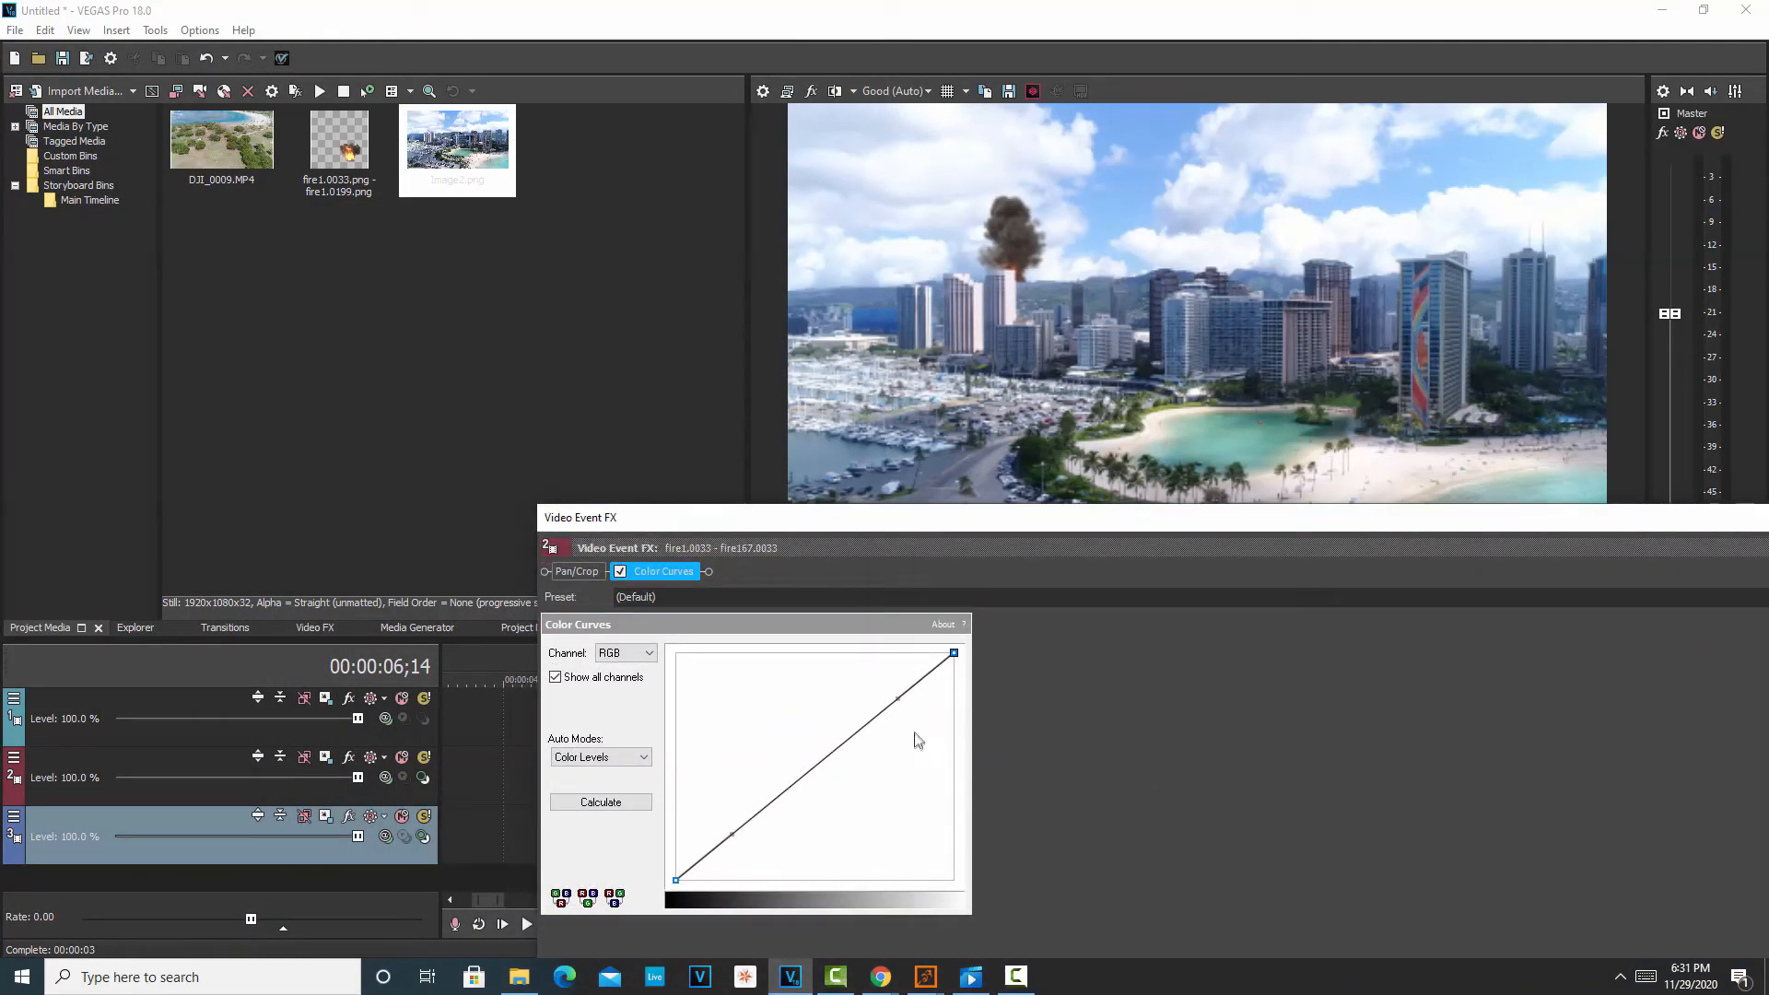
pyautogui.moveTo(902, 701)
pyautogui.mouseDown()
pyautogui.moveTo(884, 665)
pyautogui.moveTo(918, 748)
pyautogui.moveTo(853, 672)
pyautogui.moveTo(895, 681)
pyautogui.mouseUp()
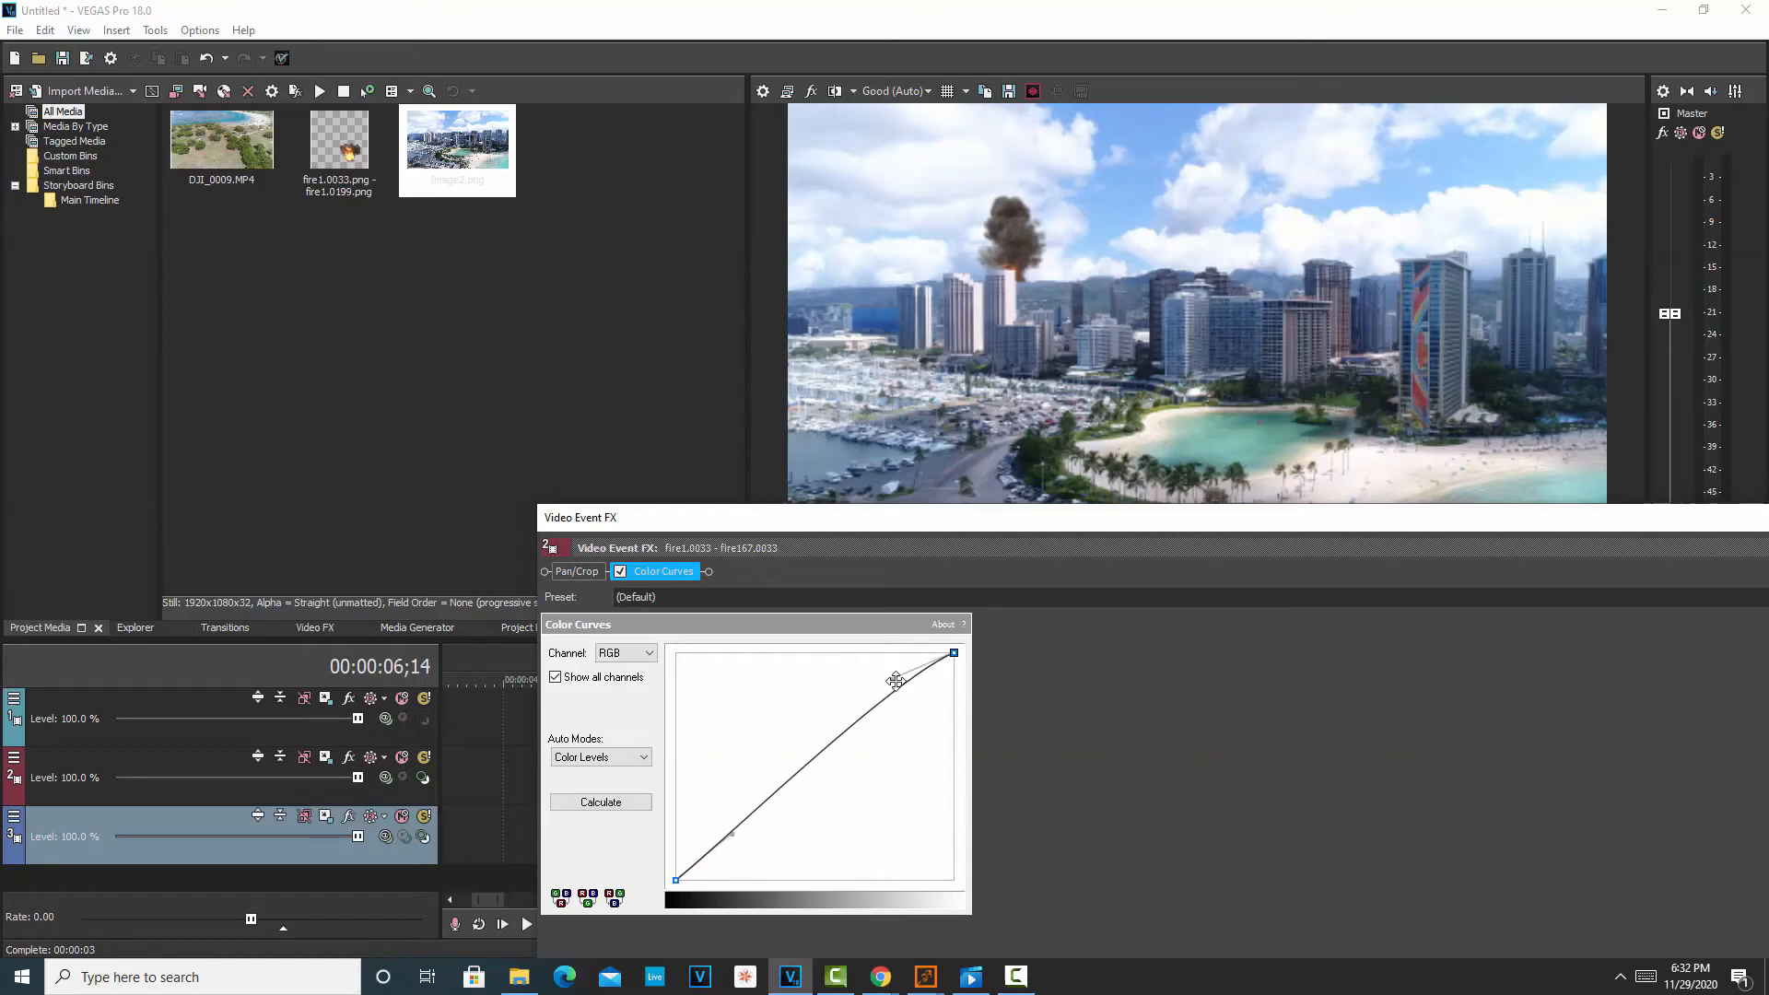
pyautogui.moveTo(734, 835)
pyautogui.mouseDown()
pyautogui.moveTo(766, 852)
pyautogui.moveTo(735, 789)
pyautogui.moveTo(750, 805)
pyautogui.moveTo(687, 817)
pyautogui.moveTo(742, 779)
pyautogui.moveTo(759, 812)
pyautogui.mouseUp()
pyautogui.moveTo(1436, 518); pyautogui.dragTo(1119, 523)
pyautogui.click(1523, 524)
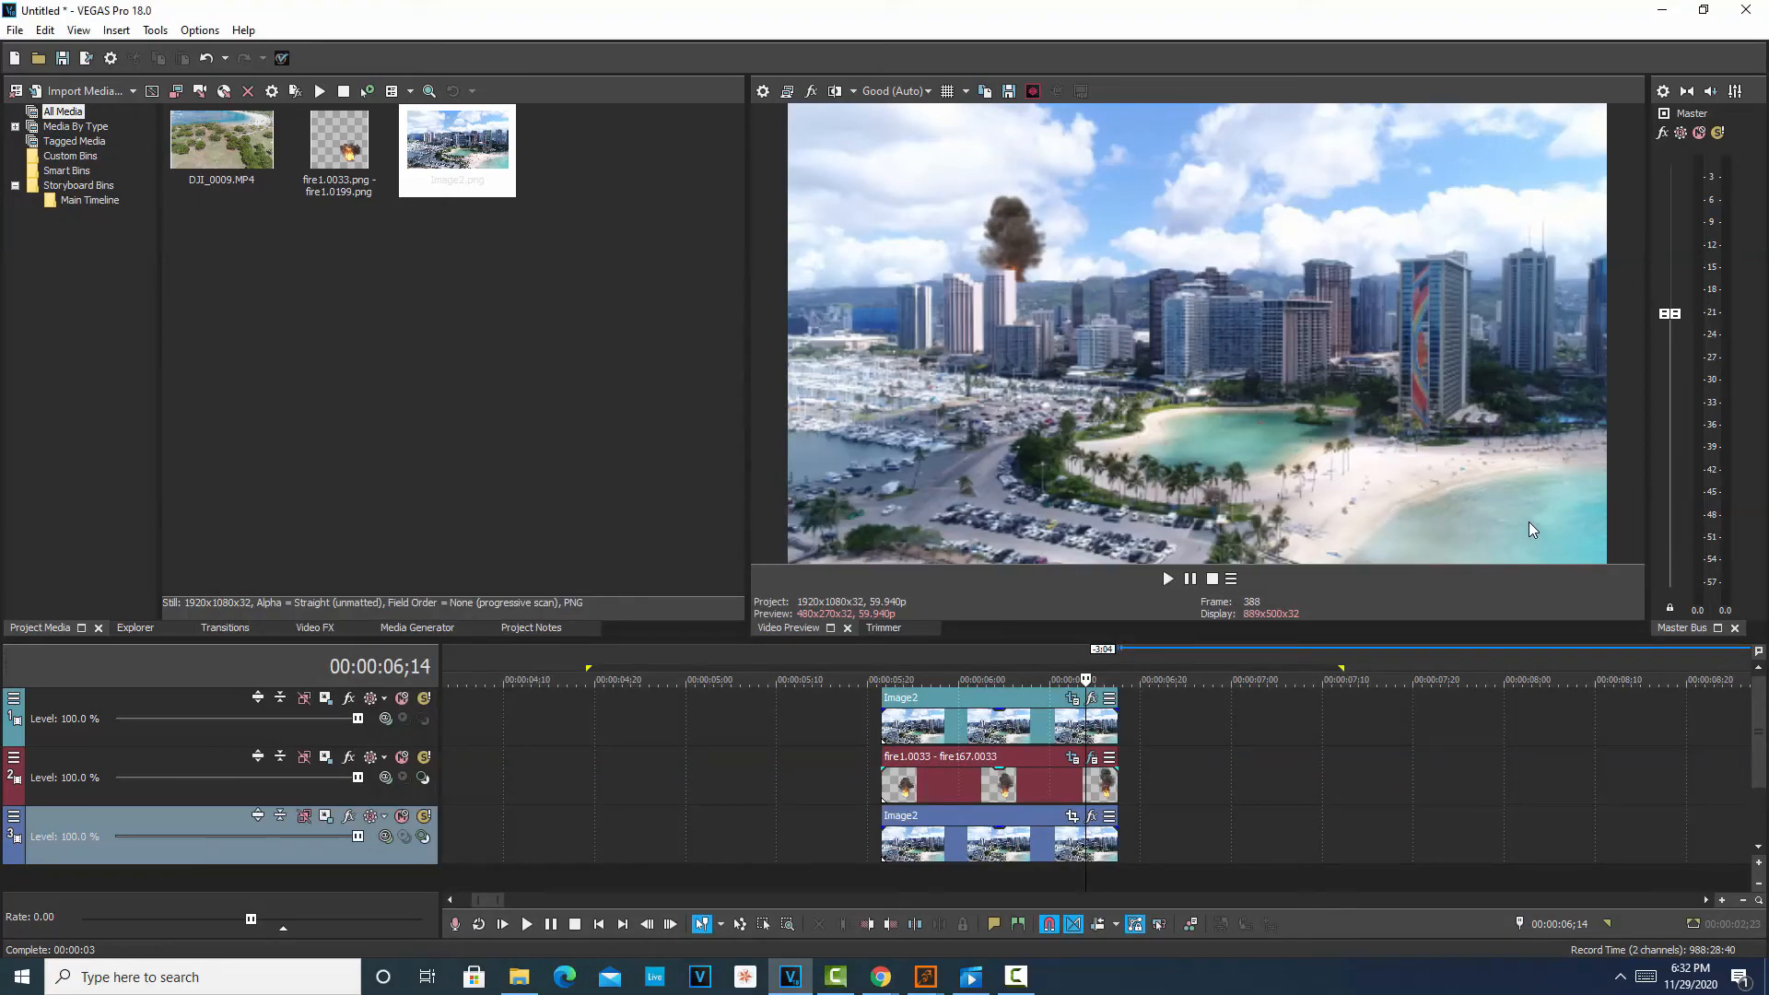
pyautogui.click(1106, 842)
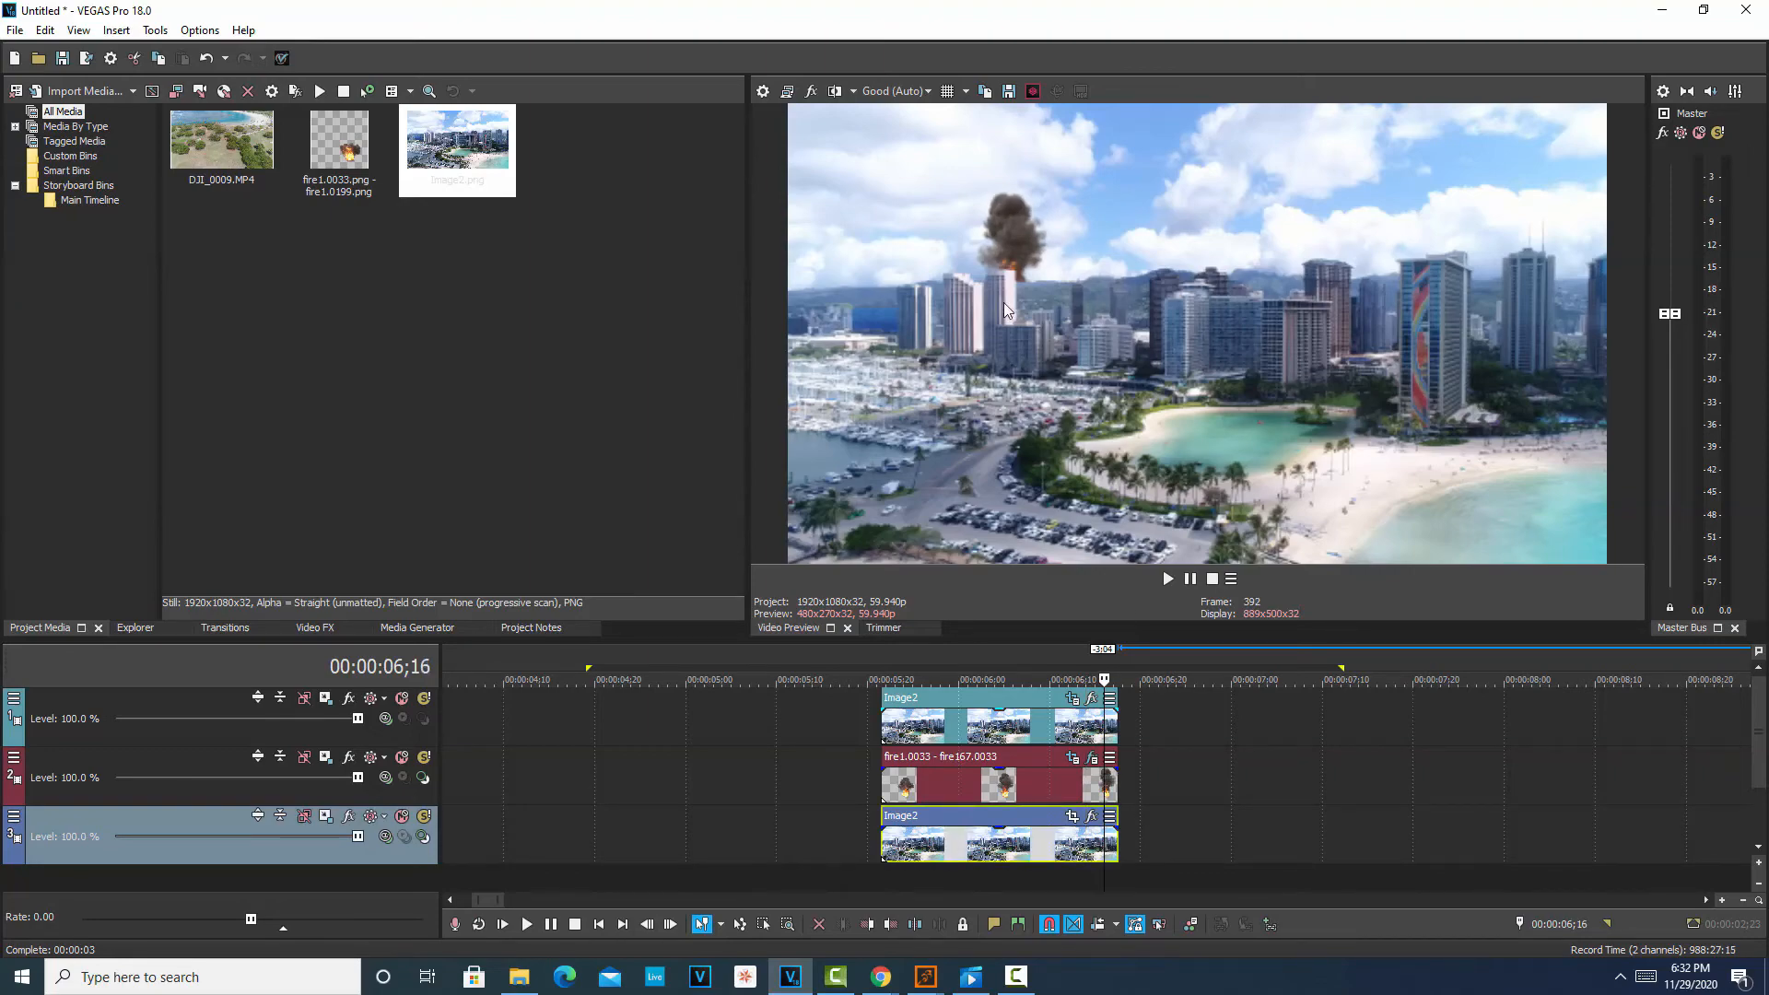